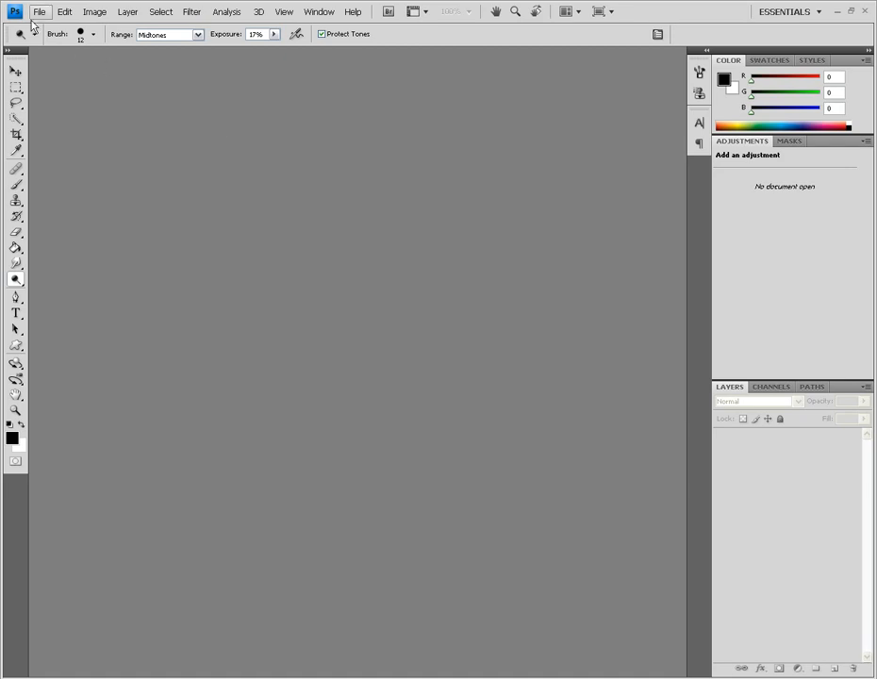
# Step: Create a 1024 × 1024 pixel RGB document with transparent background contents at 96.012 pixels/inch
pyautogui.click(39, 12)
pyautogui.click(48, 28)
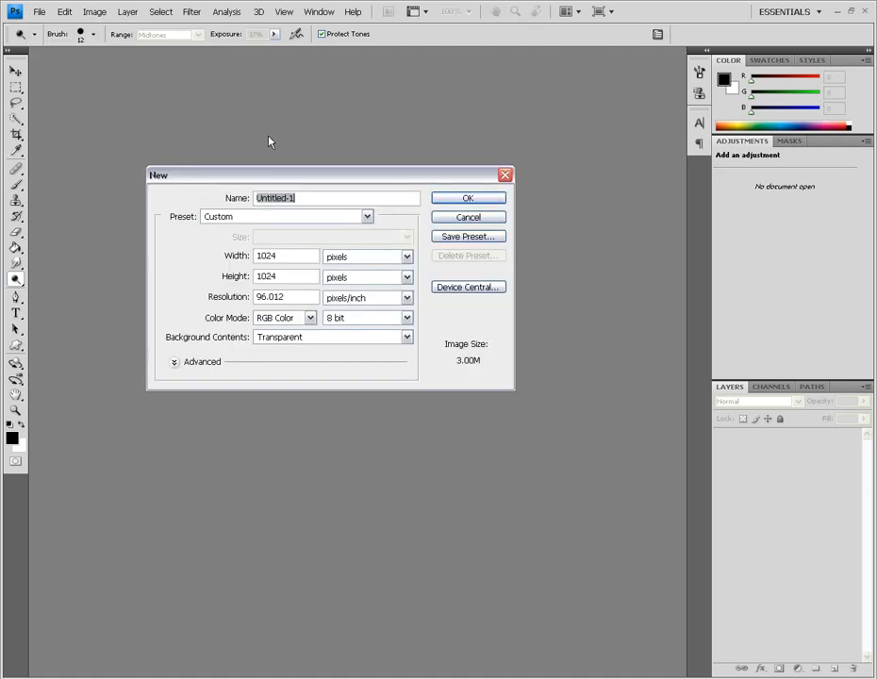
pyautogui.moveTo(273, 170); pyautogui.dragTo(367, 94)
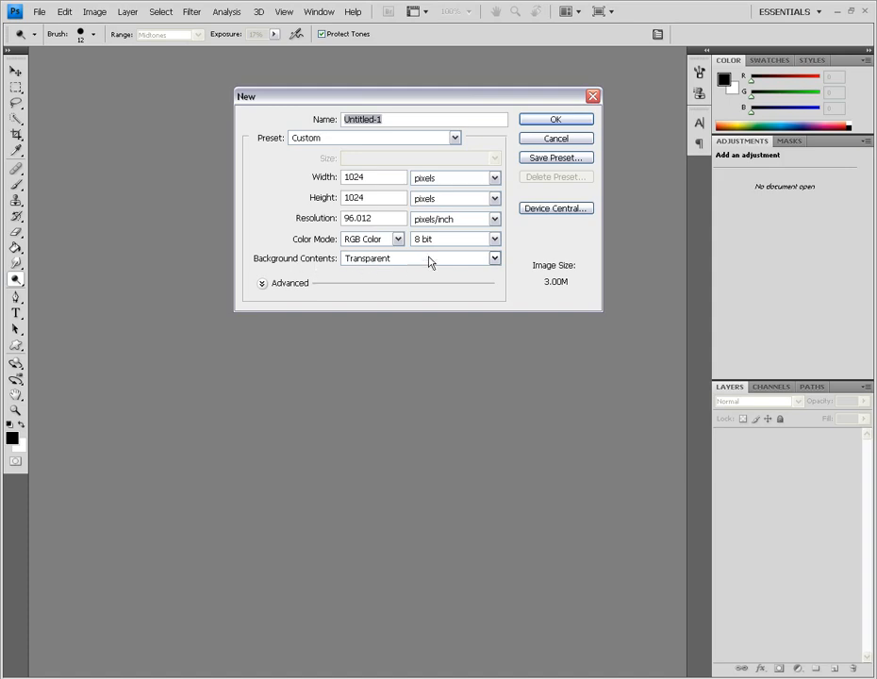
pyautogui.click(546, 120)
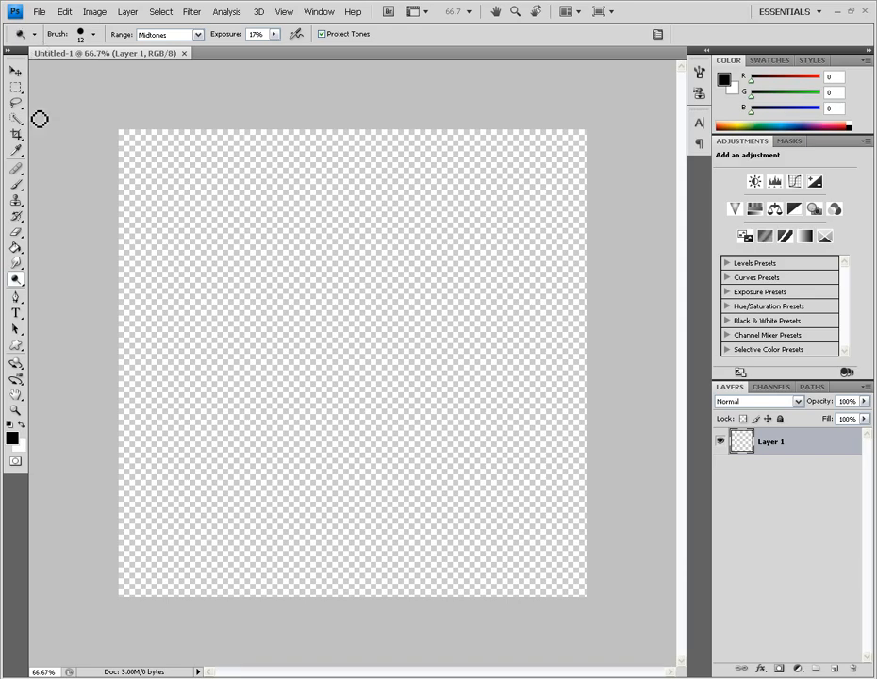
# Step: Choose the Brush tool with the hard round 12 px brush preset
pyautogui.click(16, 184)
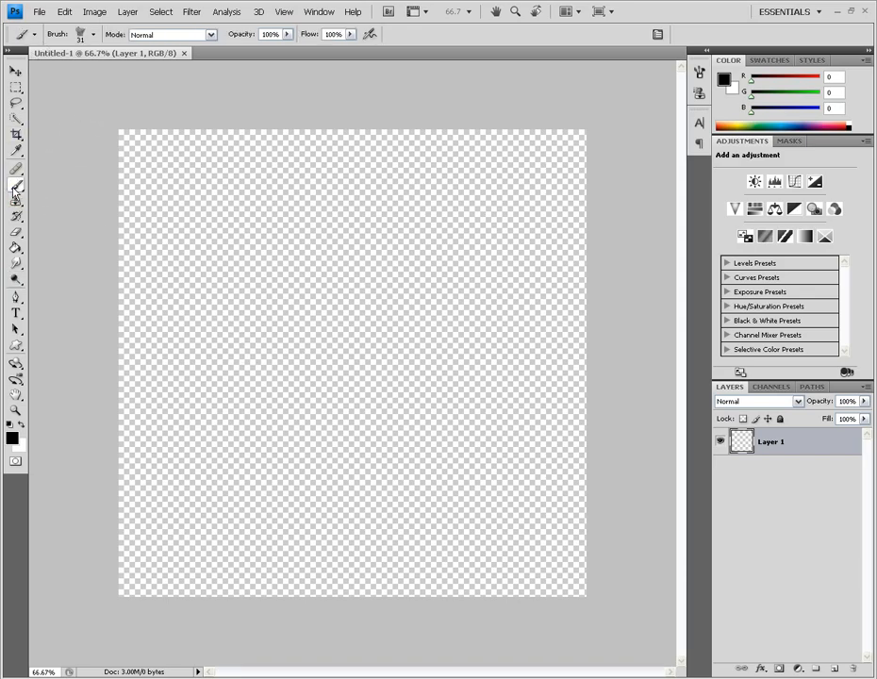
pyautogui.click(16, 185)
pyautogui.click(47, 183)
pyautogui.click(93, 34)
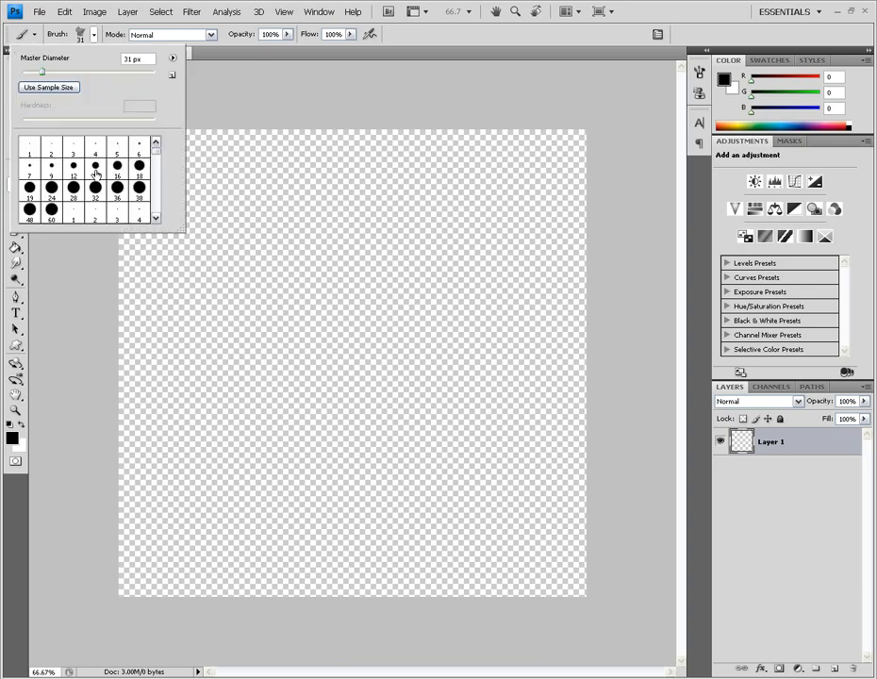
pyautogui.click(73, 166)
# Step: Sketch a black outline of a tree on the canvas, with pointed roots, a curved trunk and forking branches
pyautogui.moveTo(189, 497)
pyautogui.mouseDown()
pyautogui.moveTo(220, 490)
pyautogui.moveTo(252, 445)
pyautogui.moveTo(275, 312)
pyautogui.mouseUp()
pyautogui.moveTo(196, 498)
pyautogui.mouseDown()
pyautogui.moveTo(275, 474)
pyautogui.moveTo(273, 503)
pyautogui.moveTo(313, 475)
pyautogui.moveTo(360, 507)
pyautogui.moveTo(354, 469)
pyautogui.moveTo(424, 503)
pyautogui.moveTo(379, 430)
pyautogui.moveTo(340, 327)
pyautogui.moveTo(369, 272)
pyautogui.moveTo(445, 218)
pyautogui.moveTo(323, 250)
pyautogui.mouseUp()
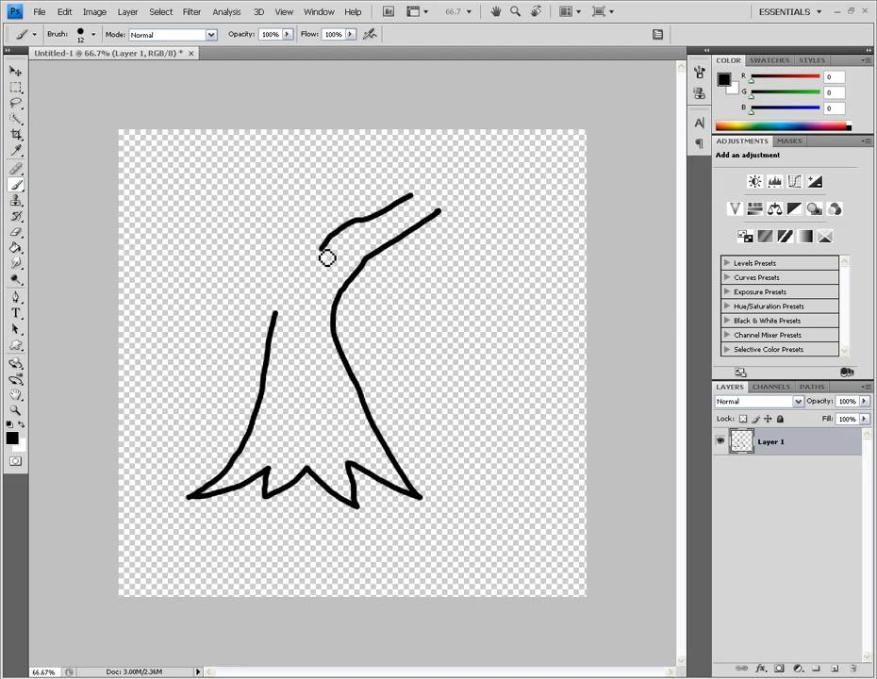
pyautogui.moveTo(275, 315); pyautogui.dragTo(200, 228)
pyautogui.moveTo(266, 243); pyautogui.dragTo(222, 183)
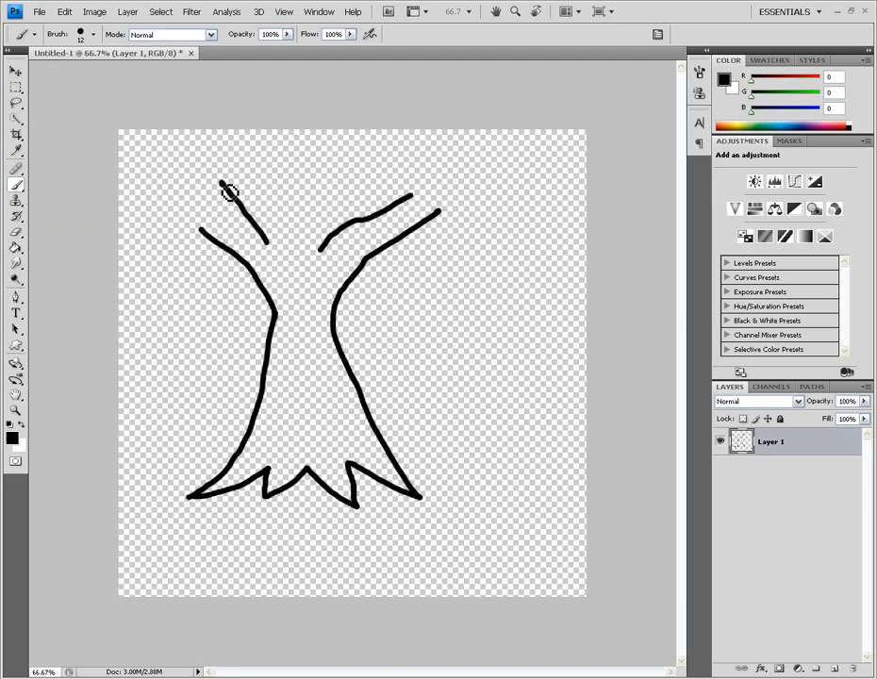
pyautogui.moveTo(267, 243)
pyautogui.mouseDown()
pyautogui.moveTo(298, 182)
pyautogui.moveTo(341, 180)
pyautogui.moveTo(313, 247)
pyautogui.mouseUp()
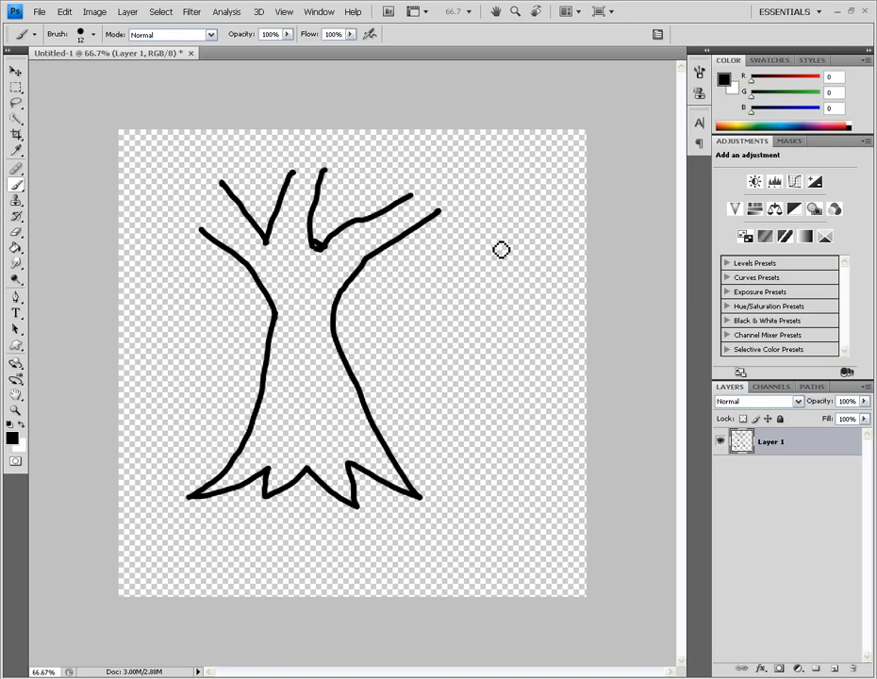
# Step: Undo all brush strokes of the tree outline
pyautogui.hotkey('ctrl', 'alt', 'z')
pyautogui.hotkey('ctrl', 'alt', 'z')
pyautogui.hotkey('ctrl', 'alt', 'z')
pyautogui.hotkey('ctrl', 'alt', 'z')
pyautogui.hotkey('ctrl', 'alt', 'z')
pyautogui.hotkey('ctrl', 'alt', 'z')
pyautogui.hotkey('ctrl', 'alt', 'z')
pyautogui.hotkey('ctrl', 'alt', 'z')
pyautogui.hotkey('ctrl', 'alt', 'z')
pyautogui.hotkey('ctrl', 'alt', 'z')
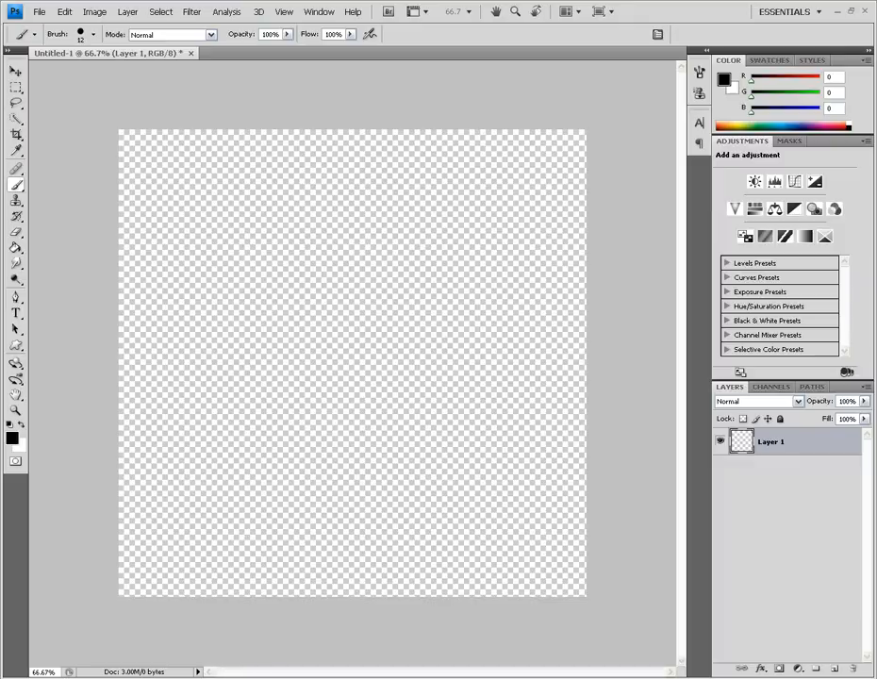
# Step: Switch to Firefox, go to images.google.com and search for "maple tree"
pyautogui.click(226, 678)
pyautogui.click(525, 64)
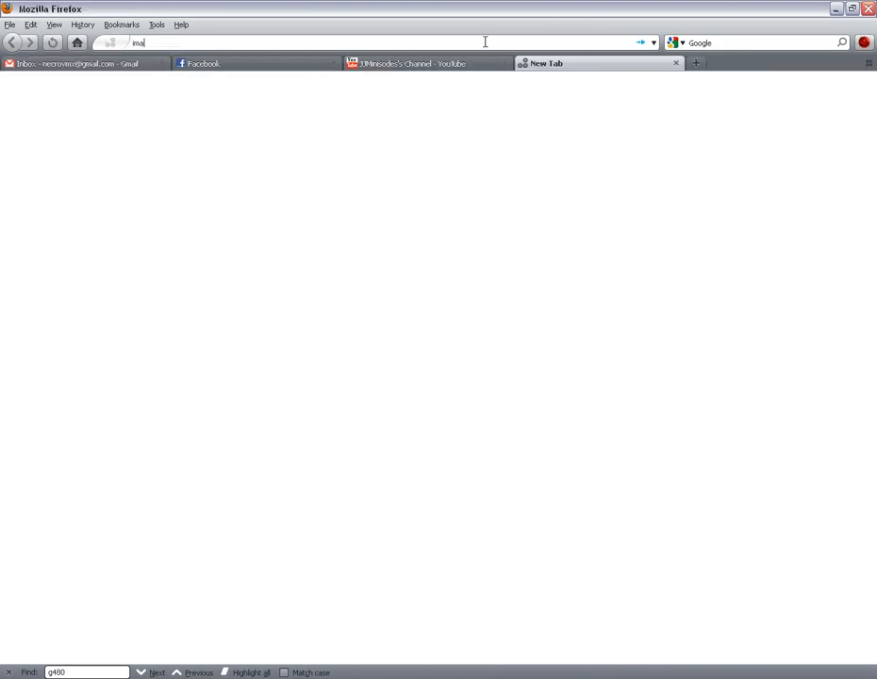
pyautogui.write('images.google.com')
pyautogui.press('Return')
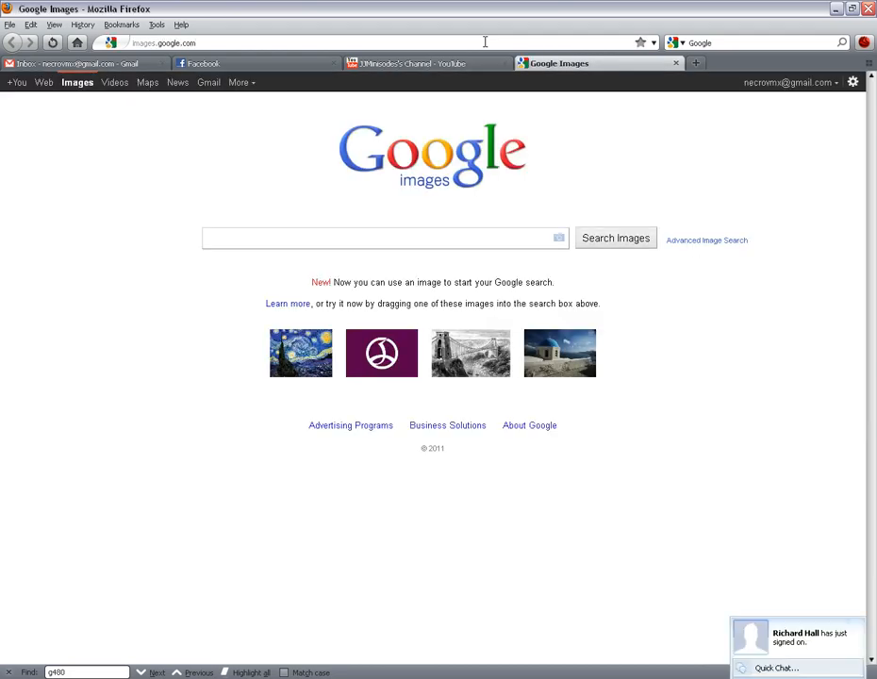
pyautogui.write('maple tree')
pyautogui.press('Return')
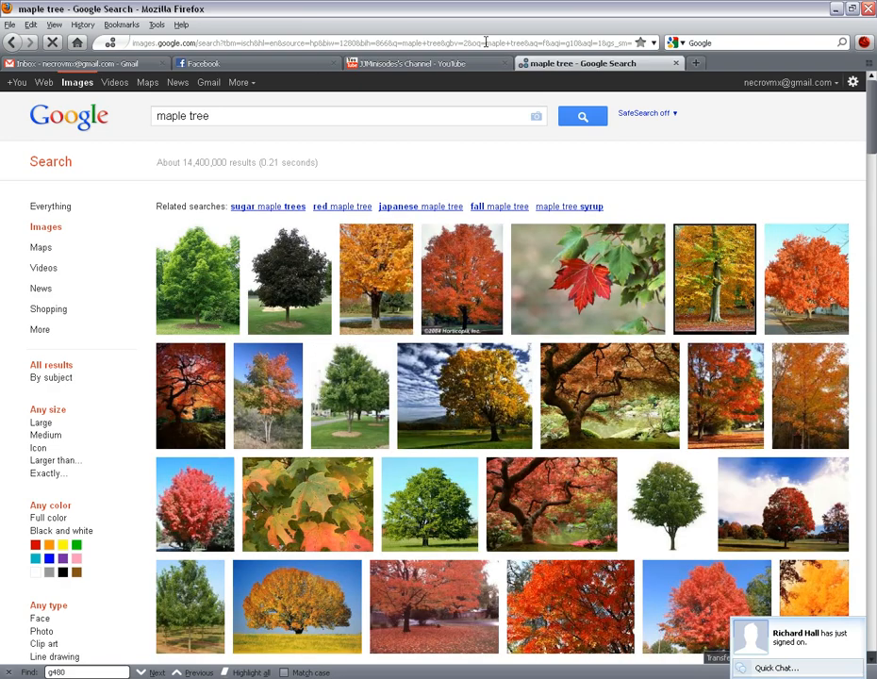
# Step: Open the full-size photo of the yellow maple under a cloudy sky and save it as Maple tree.jpg
pyautogui.scroll(-2, 476, 141)
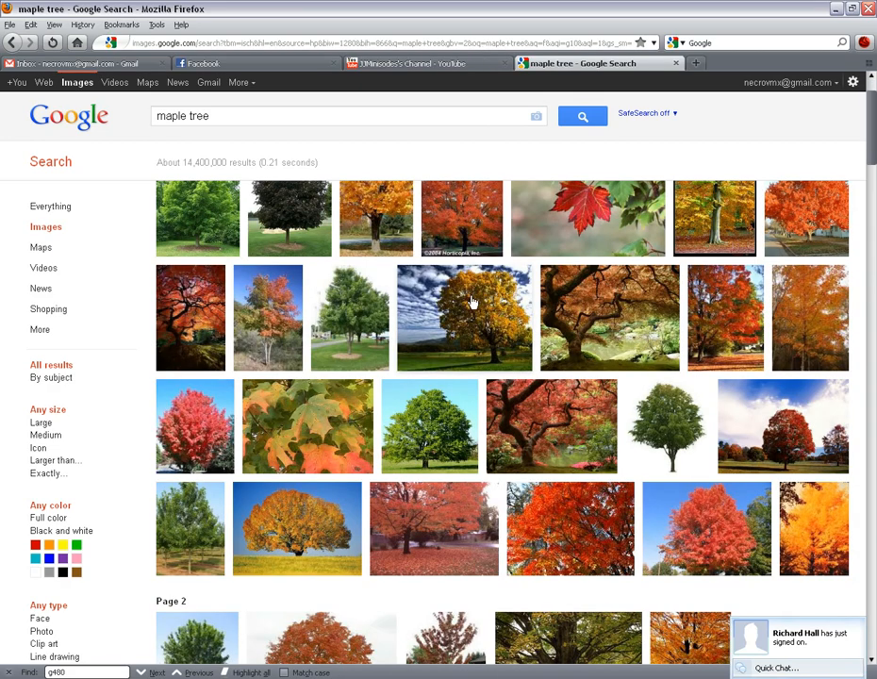
pyautogui.moveTo(473, 302)
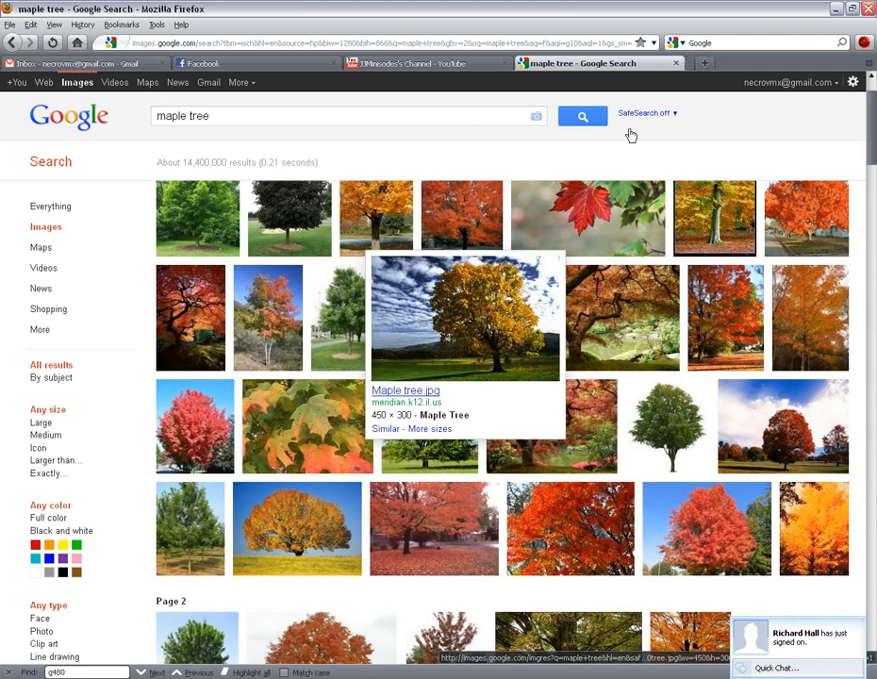
pyautogui.click(664, 63)
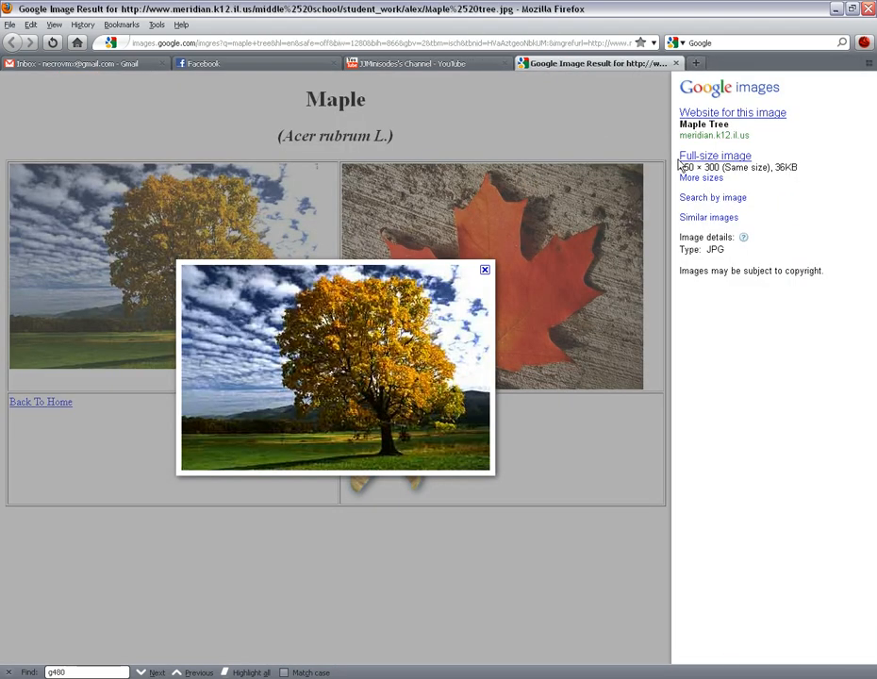
pyautogui.click(681, 157)
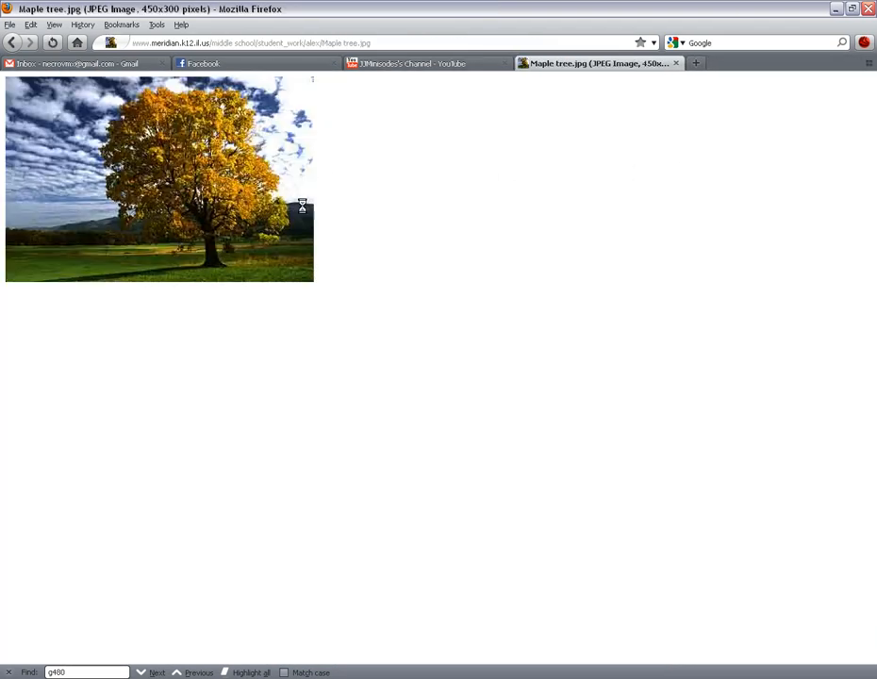
pyautogui.hotkey('ctrl', 's')
pyautogui.click(354, 271)
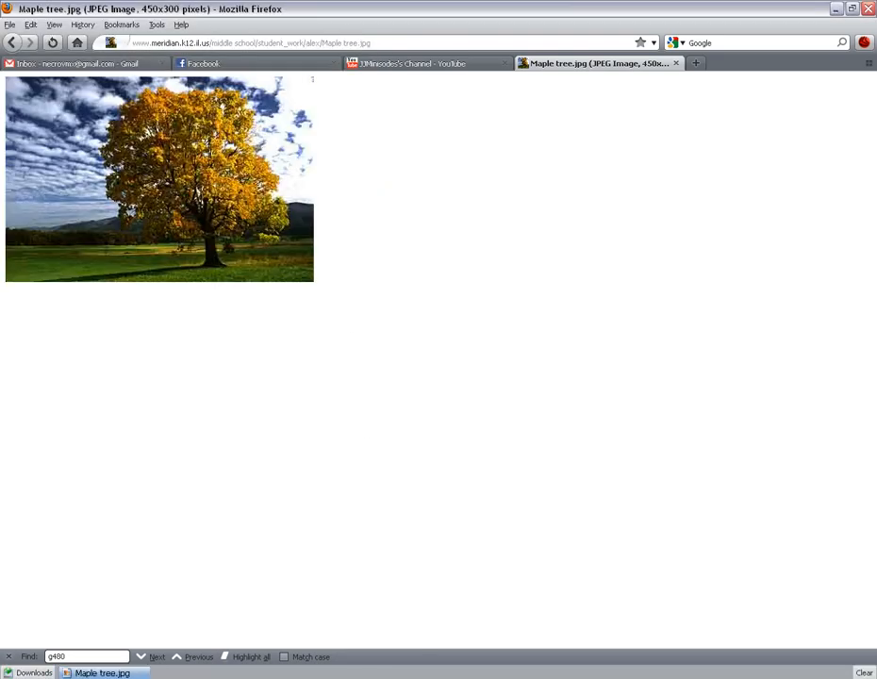
# Step: Switch back to Photoshop and open Maple tree.jpg from the Desktop
pyautogui.hotkey('alt', 'Tab')
pyautogui.click(39, 11)
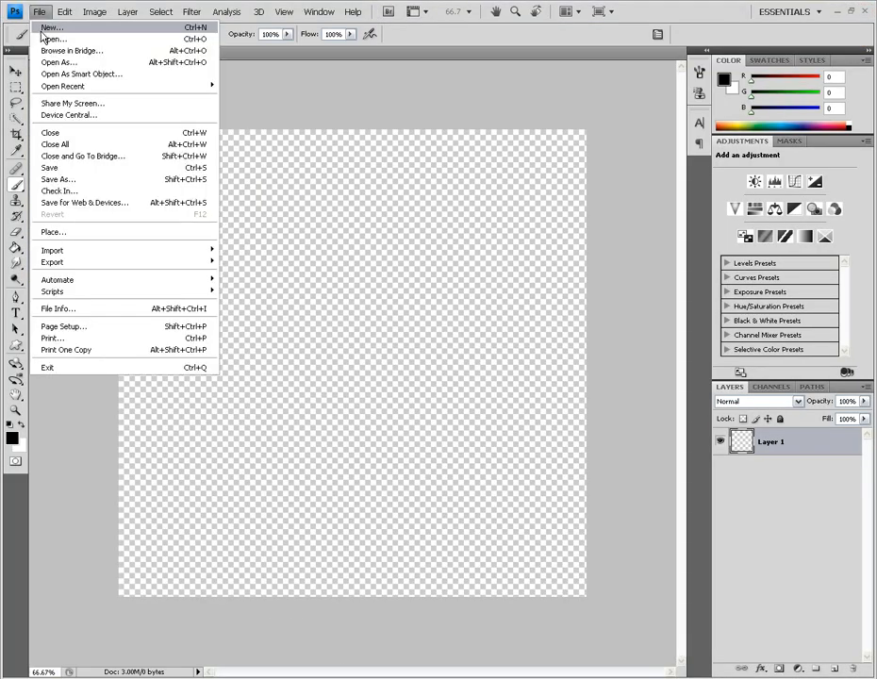
pyautogui.click(44, 39)
pyautogui.click(278, 203)
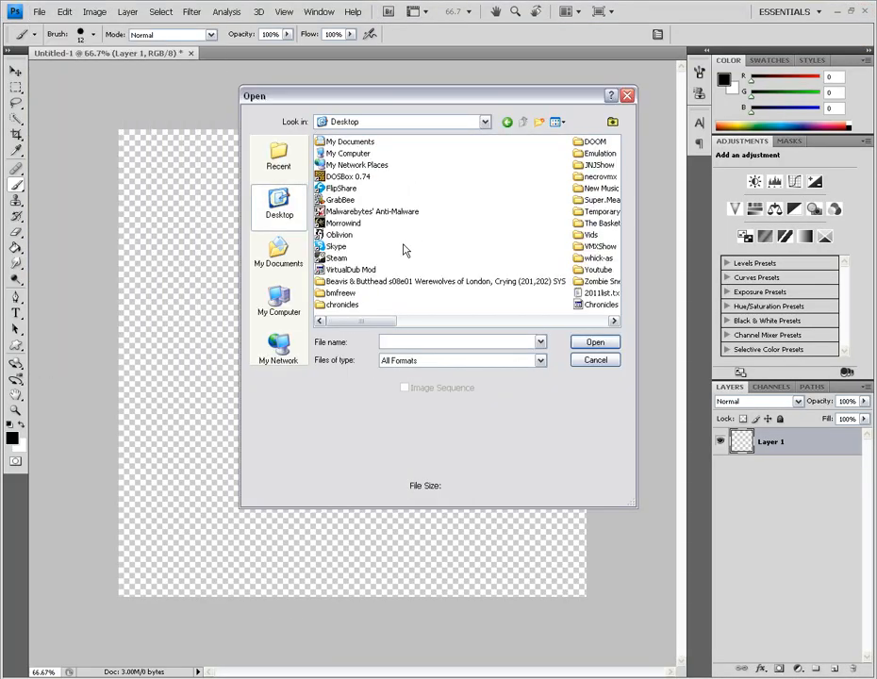
pyautogui.write('map')
pyautogui.press('Down')
pyautogui.press('Return')
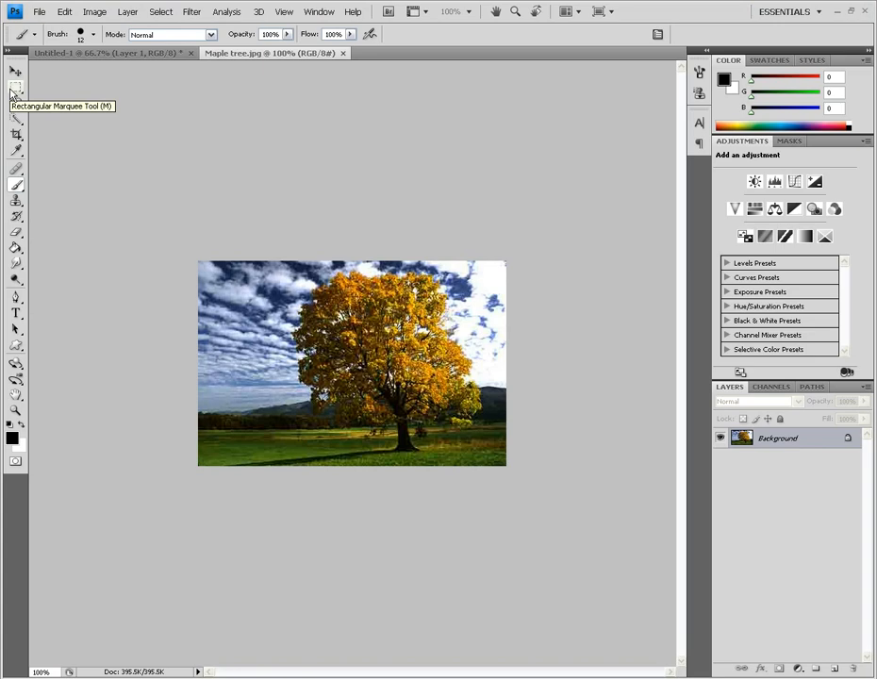
# Step: Copy the entire maple photo and paste it into the Untitled-1 document
pyautogui.click(160, 12)
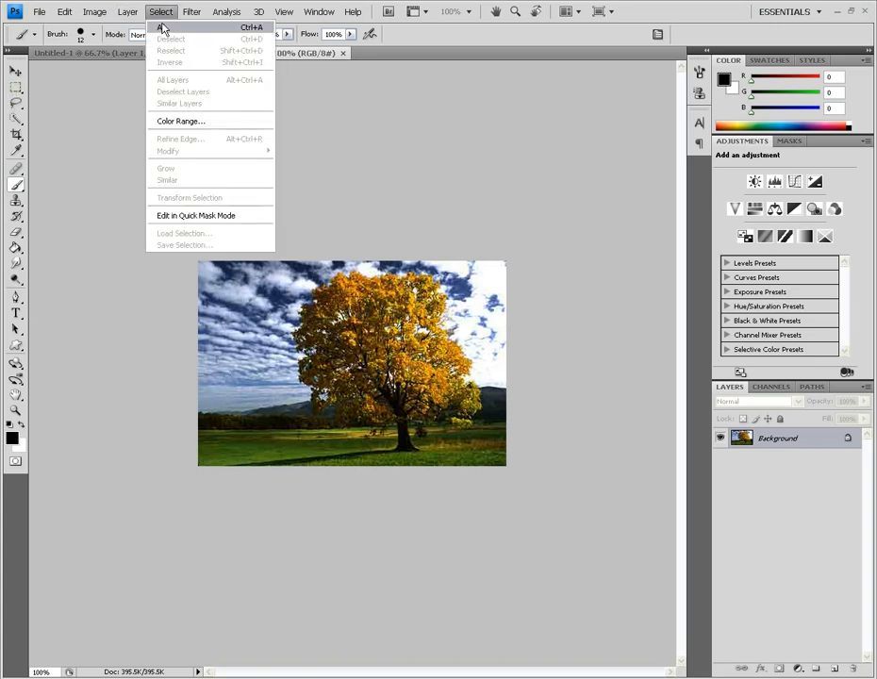
pyautogui.click(163, 27)
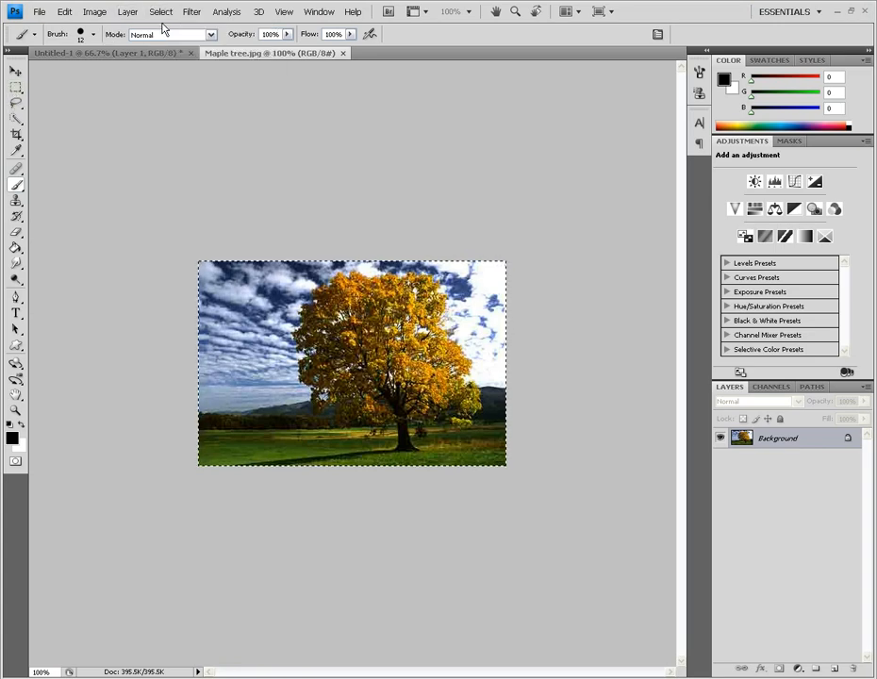
pyautogui.click(64, 12)
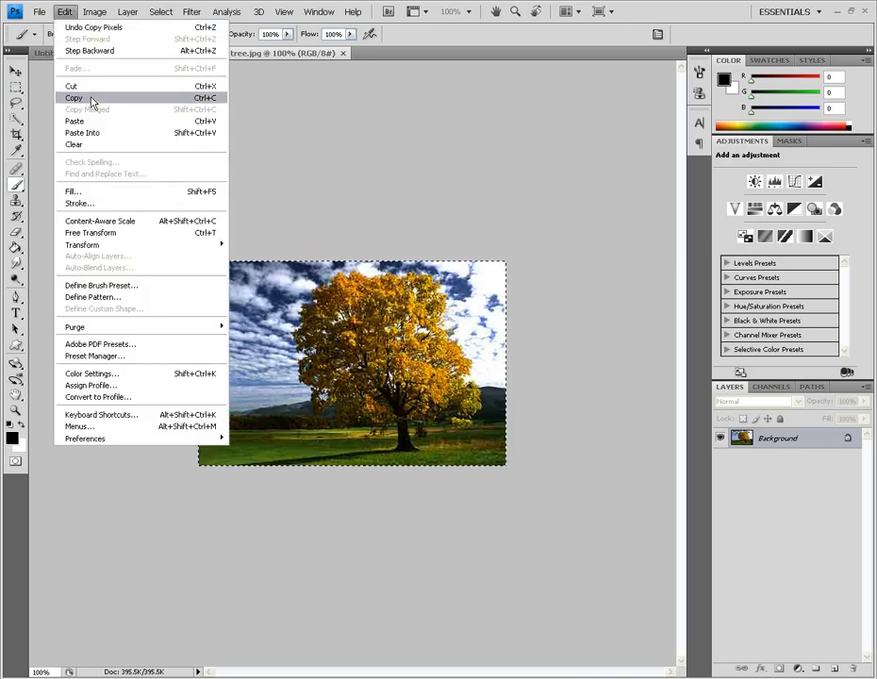
pyautogui.click(83, 96)
pyautogui.click(142, 53)
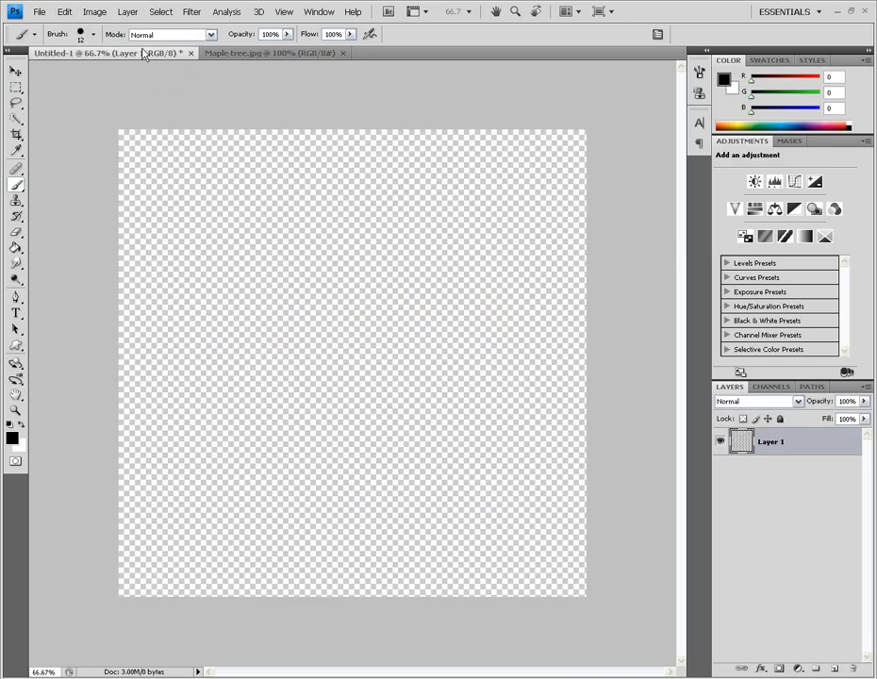
pyautogui.hotkey('ctrl', 'v')
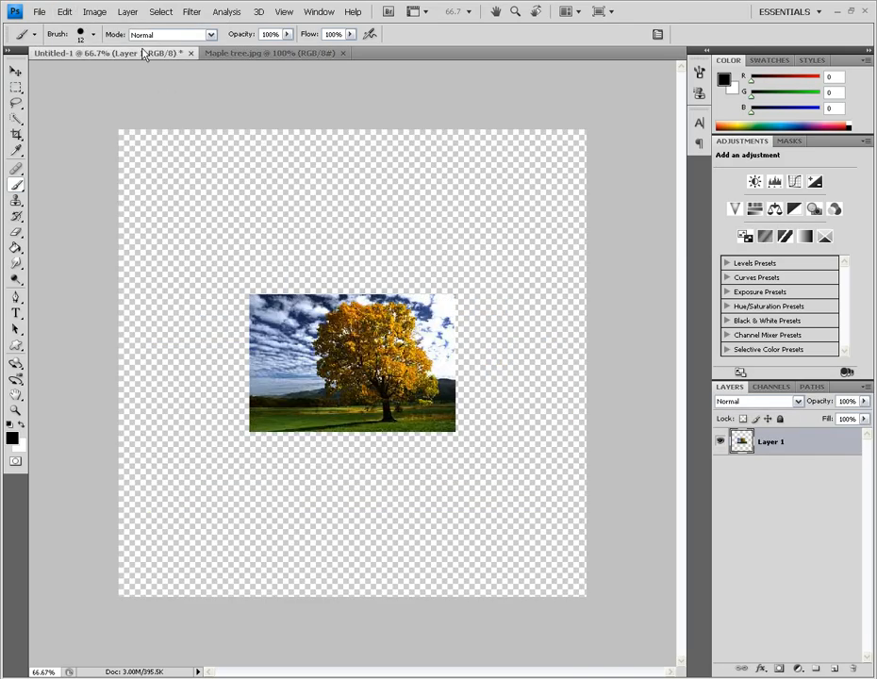
# Step: Scale the pasted photo proportionally to about 257% with Free Transform so it spans the full canvas width
pyautogui.hotkey('ctrl', 't')
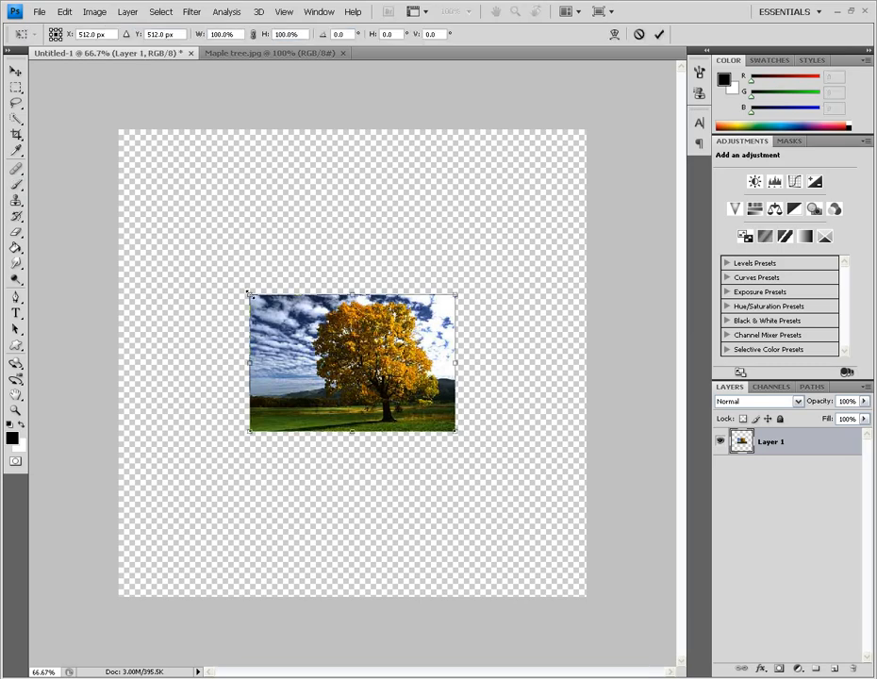
pyautogui.click(66, 12)
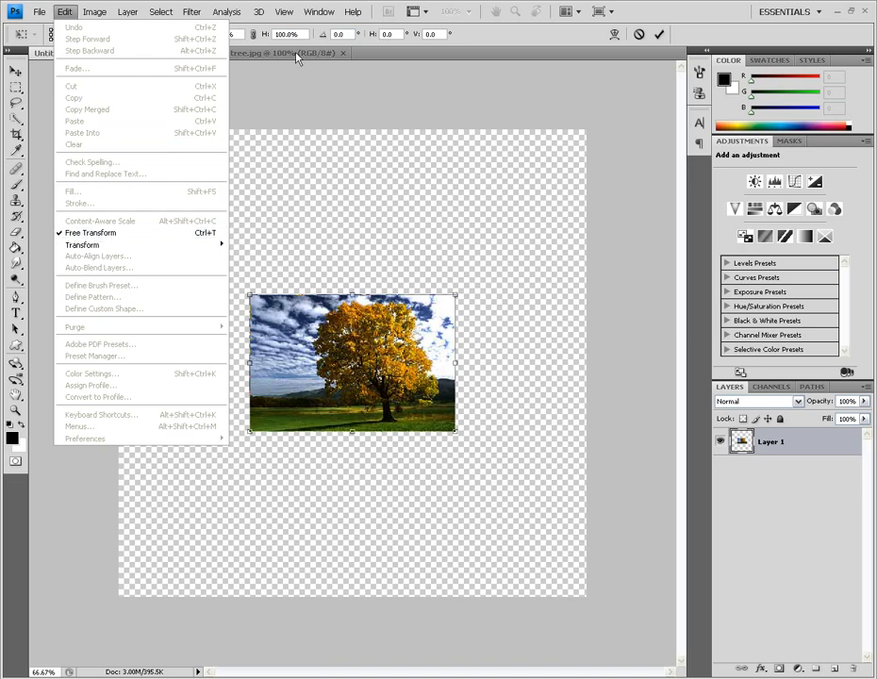
pyautogui.click(180, 215)
pyautogui.moveTo(250, 295); pyautogui.dragTo(104, 138)
pyautogui.moveTo(455, 431); pyautogui.dragTo(605, 557)
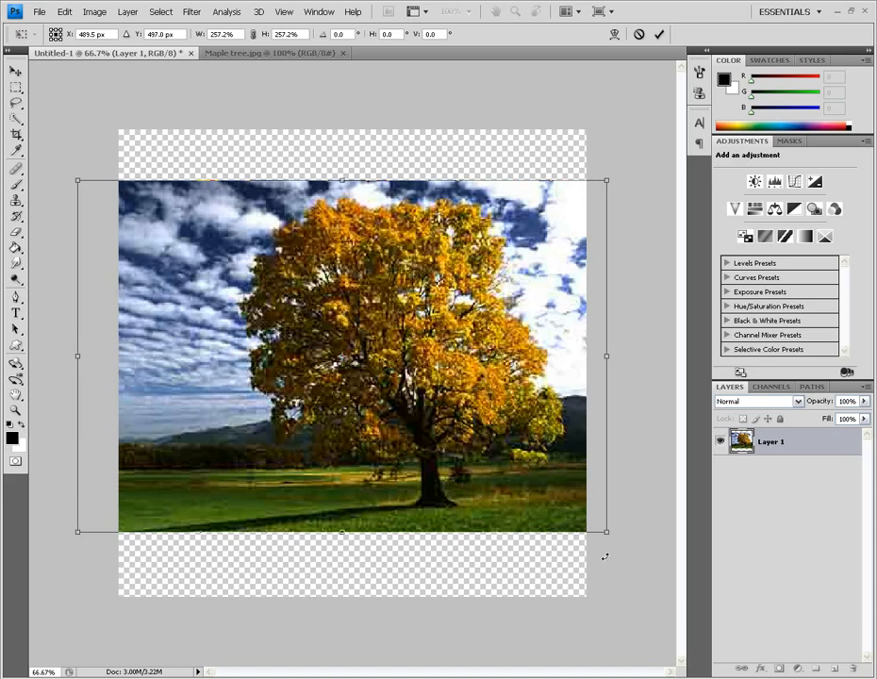
pyautogui.press('Return')
# Step: Add a new empty layer above the photo in Normal mode at 100% opacity for brush painting
pyautogui.press('b')
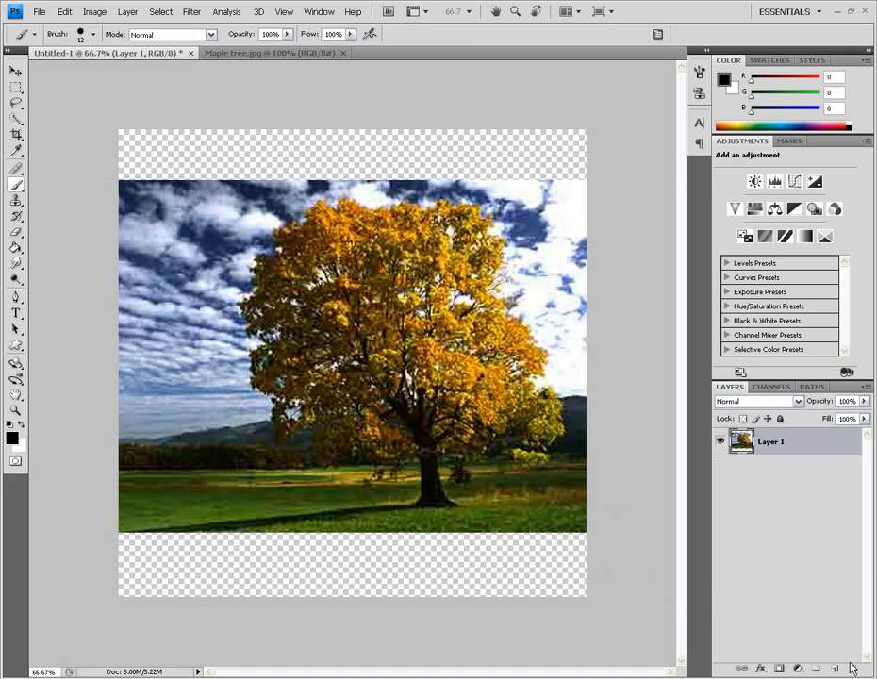
pyautogui.click(127, 11)
pyautogui.moveTo(132, 27)
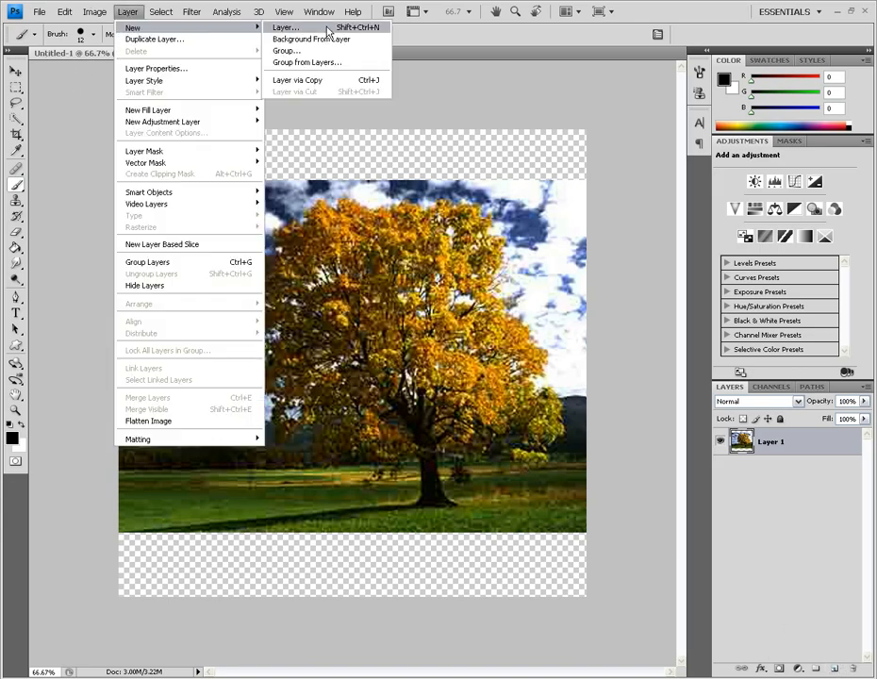
pyautogui.click(328, 29)
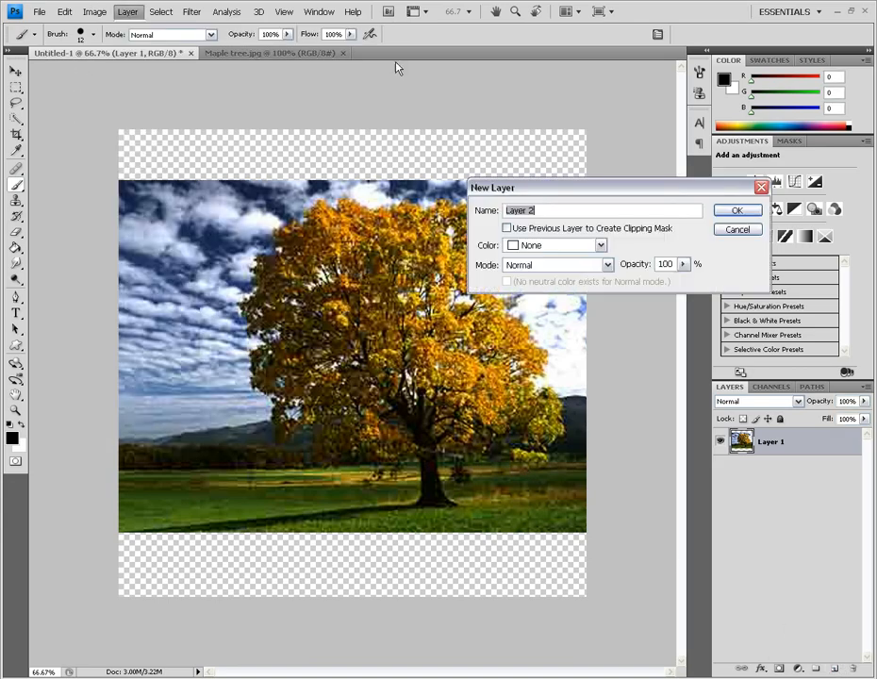
pyautogui.click(733, 211)
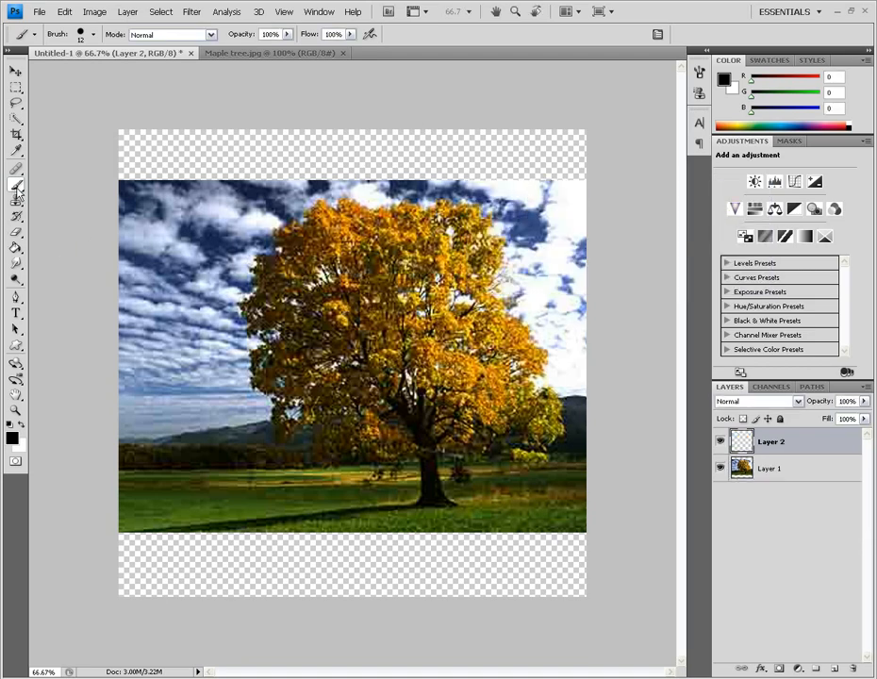
# Step: Trace the maple's trunk and lower branches in black on the new layer, and hide the photo layer
pyautogui.moveTo(436, 504)
pyautogui.mouseDown()
pyautogui.moveTo(429, 473)
pyautogui.moveTo(438, 499)
pyautogui.moveTo(432, 465)
pyautogui.moveTo(438, 495)
pyautogui.moveTo(439, 470)
pyautogui.moveTo(456, 508)
pyautogui.mouseUp()
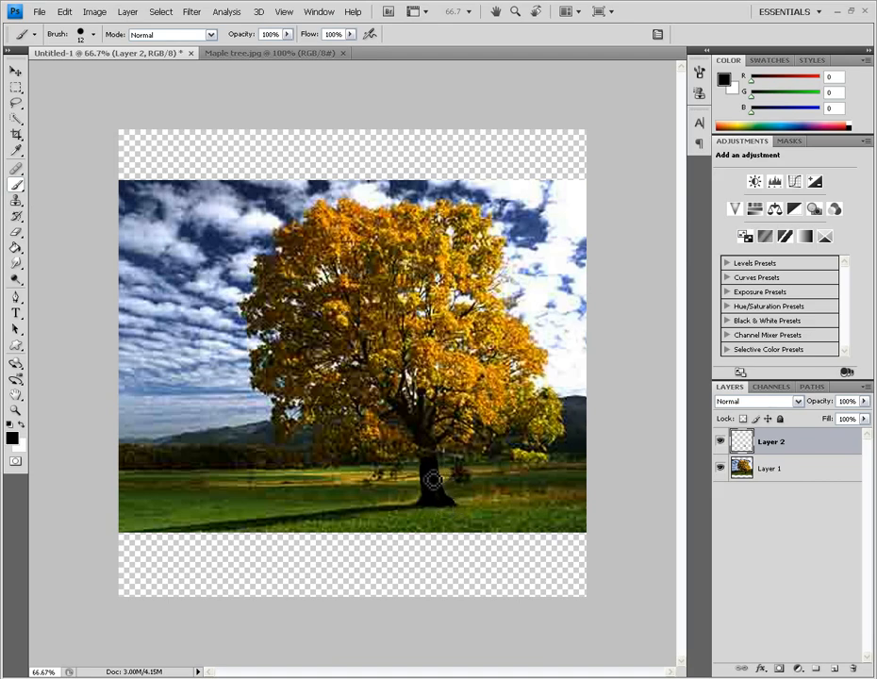
pyautogui.moveTo(424, 445)
pyautogui.mouseDown()
pyautogui.moveTo(394, 399)
pyautogui.moveTo(421, 415)
pyautogui.mouseUp()
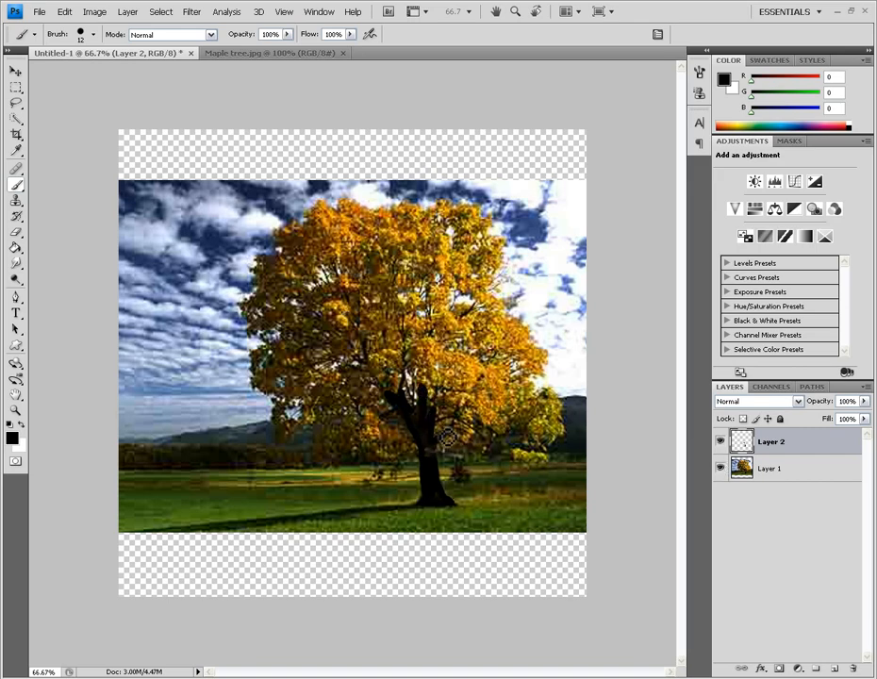
pyautogui.click(720, 468)
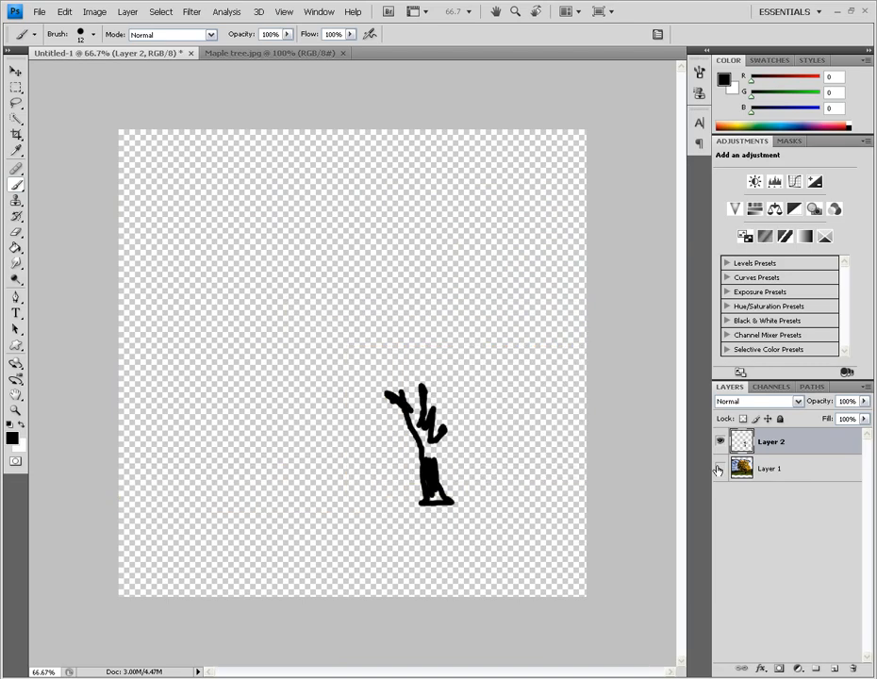
# Step: Make the maple photo layer visible again and delete the traced trunk layer
pyautogui.click(720, 468)
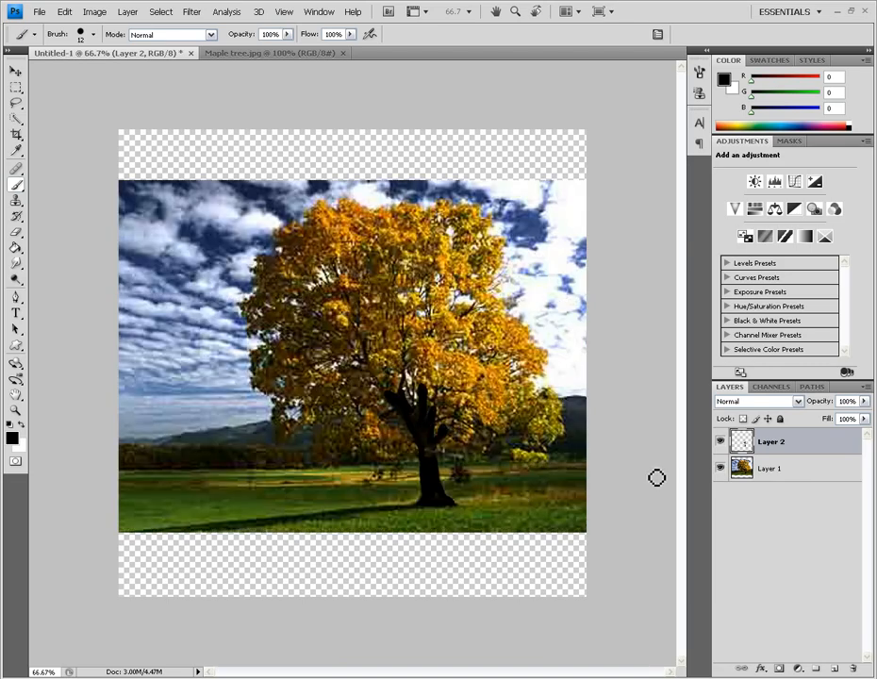
pyautogui.hotkey('ctrl', 'e')
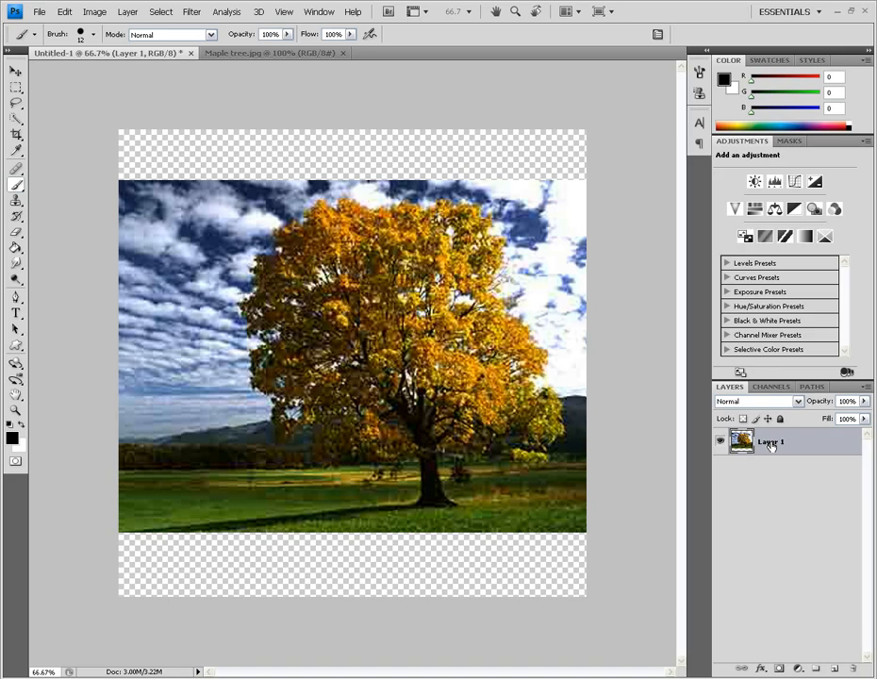
pyautogui.rightClick(773, 444)
pyautogui.click(795, 502)
# Step: Add a new empty layer above the maple photo and delete the photo layer
pyautogui.hotkey('ctrl', 'shift', 'alt', 'n')
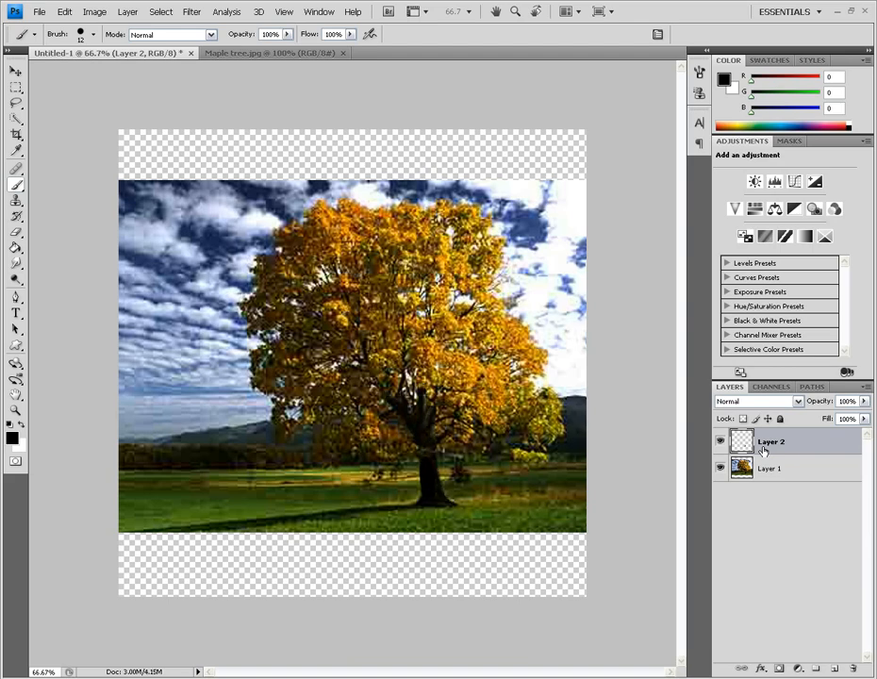
pyautogui.hotkey('ctrl', 'z')
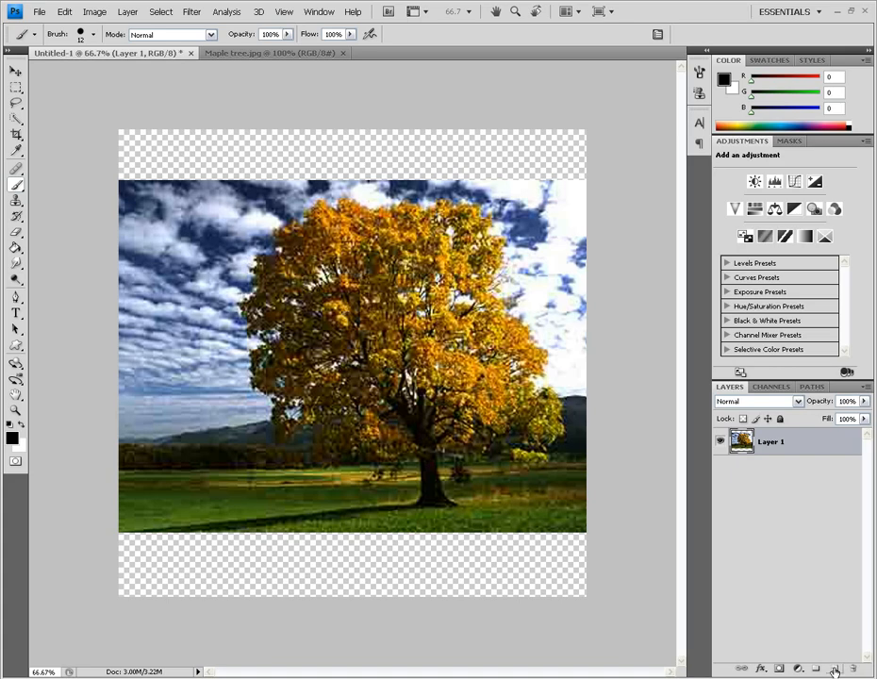
pyautogui.click(834, 668)
pyautogui.click(792, 474)
pyautogui.press('Delete')
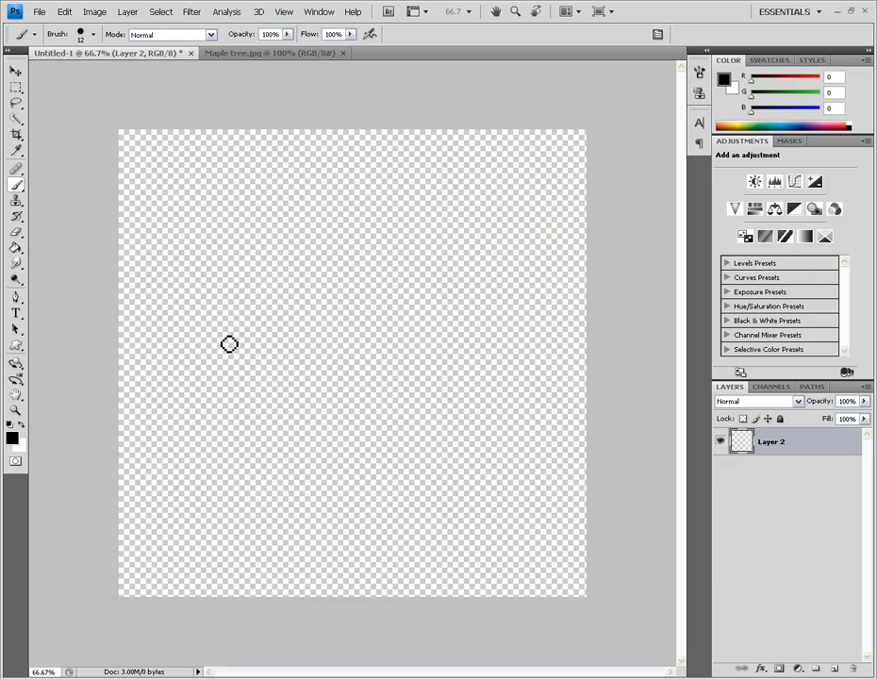
# Step: Switch to Firefox, open Google and search for "photoshop brushes trees"
pyautogui.click(189, 678)
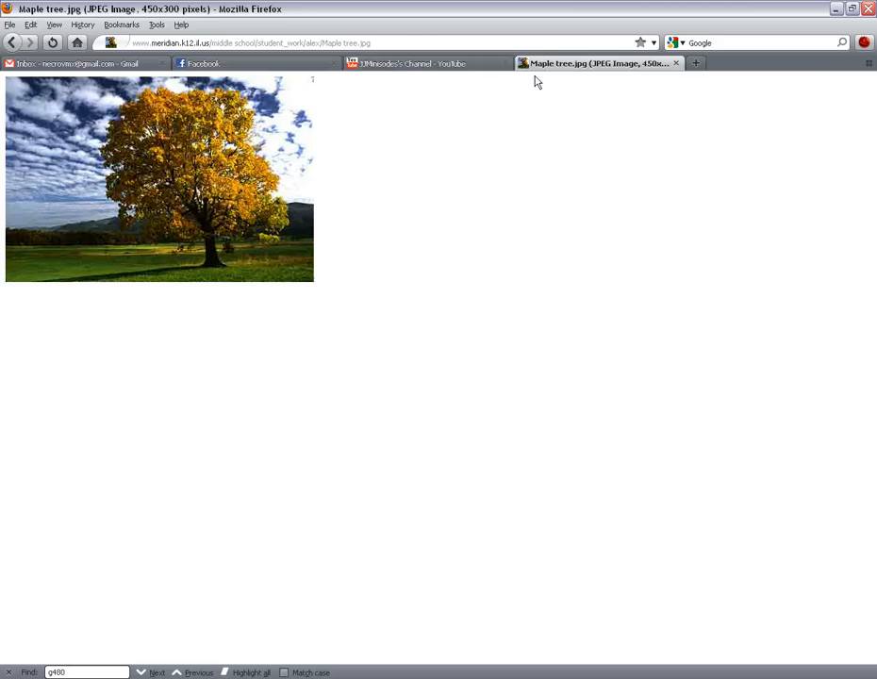
pyautogui.click(572, 44)
pyautogui.write('g')
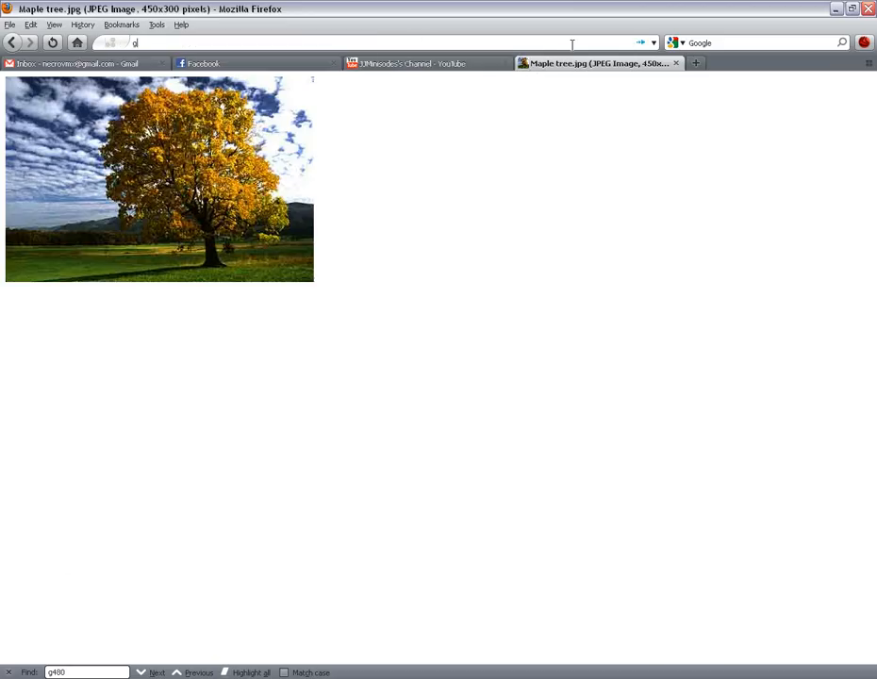
pyautogui.write('oogle')
pyautogui.press('Return')
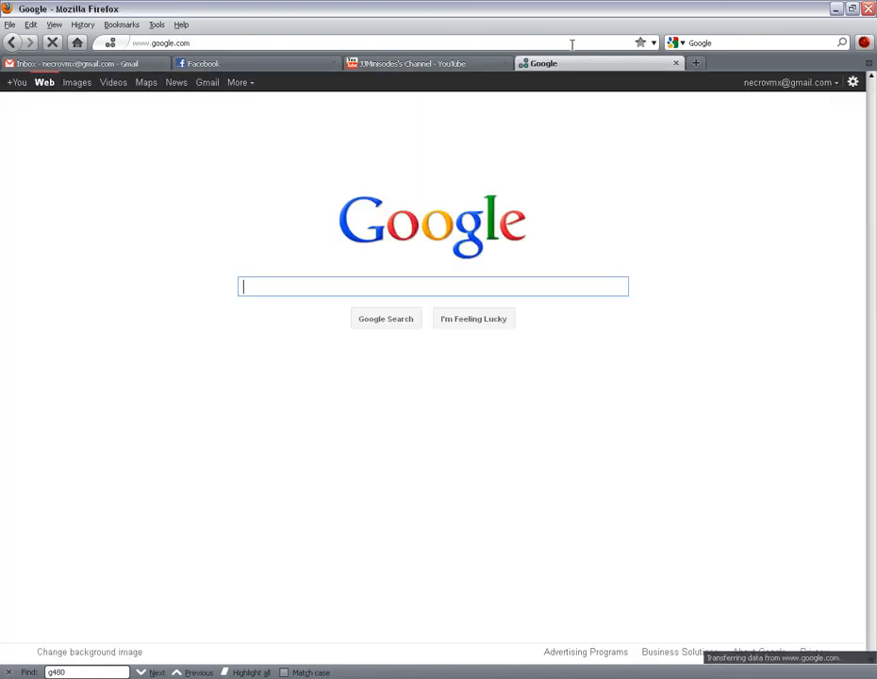
pyautogui.write('photoshop bru')
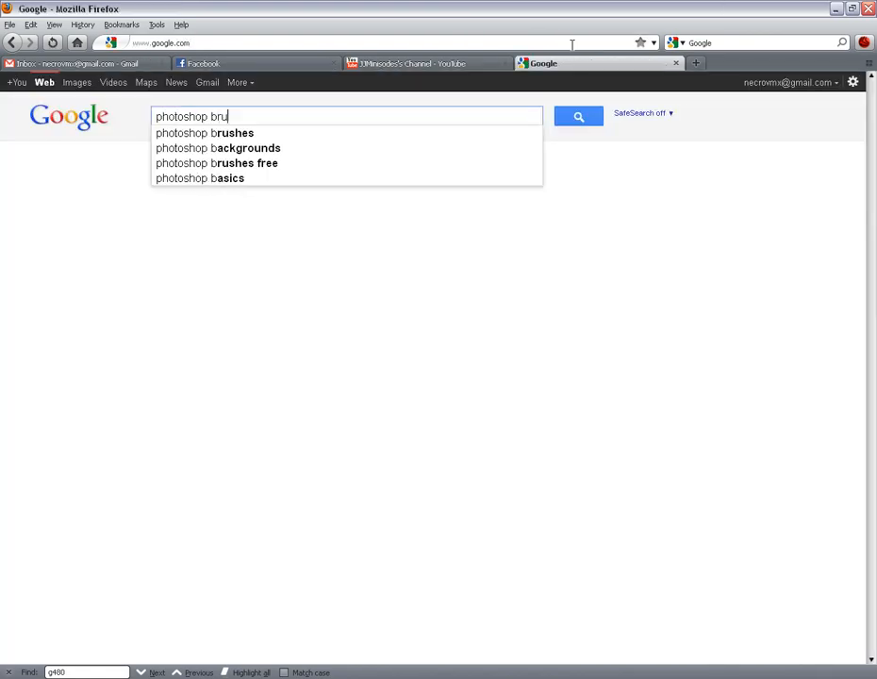
pyautogui.write('shes trees')
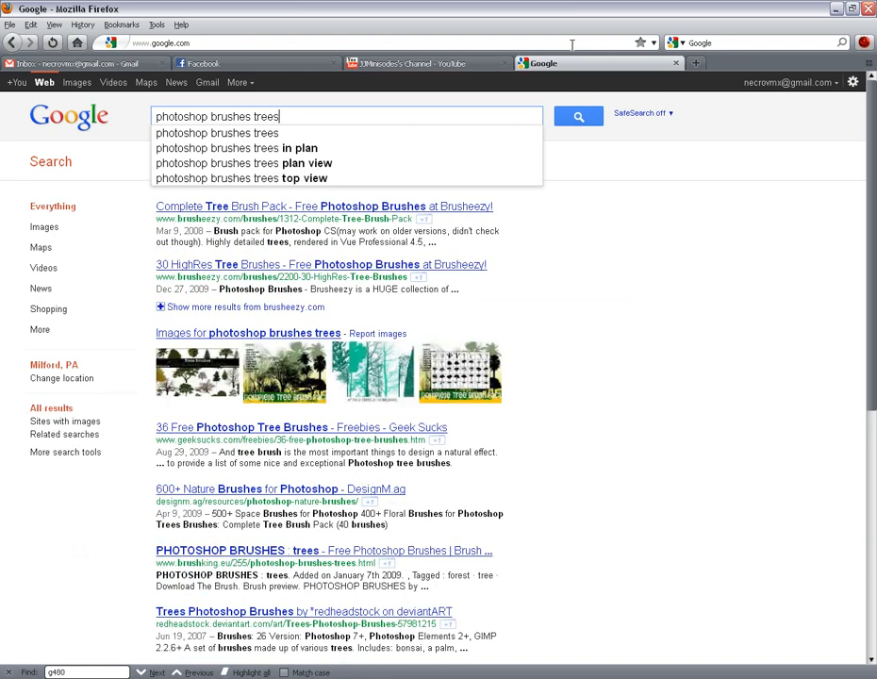
pyautogui.press('Return')
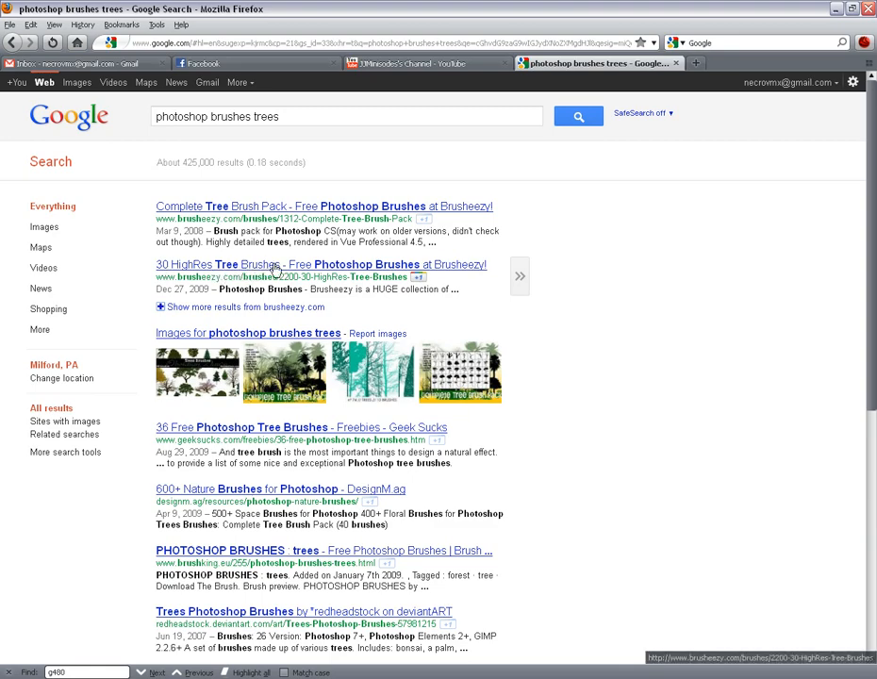
# Step: View the Complete Tree Brush Pack page on Brusheezy, close it and return to Photoshop
pyautogui.click(261, 206)
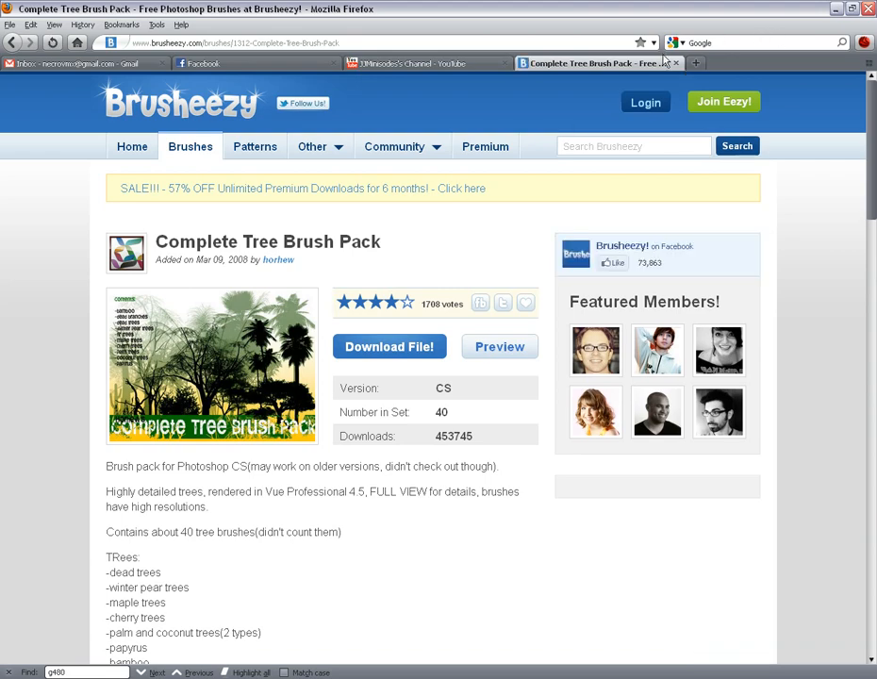
pyautogui.click(675, 63)
pyautogui.click(835, 10)
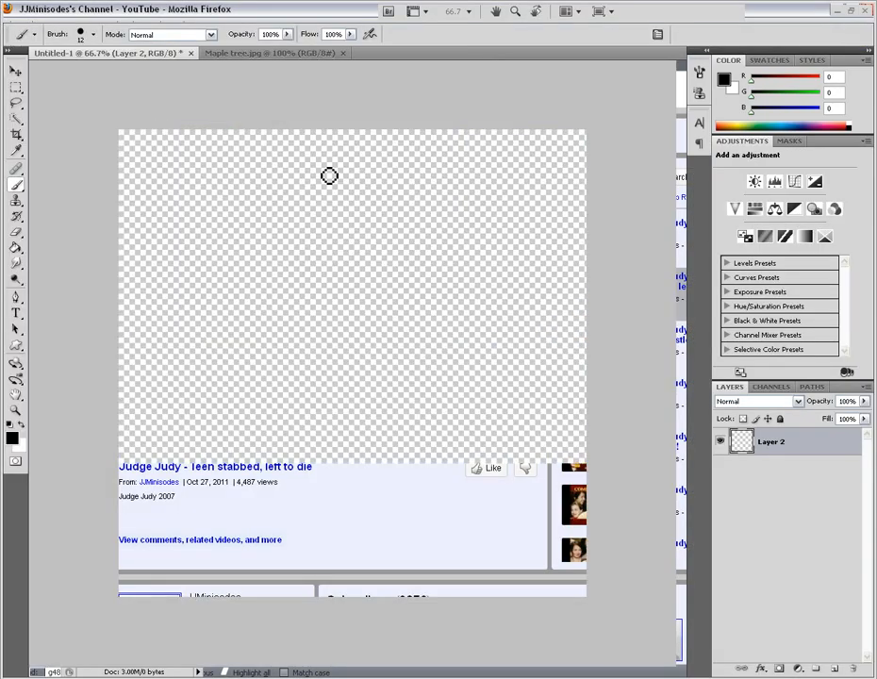
pyautogui.click(82, 33)
pyautogui.moveTo(156, 151)
pyautogui.mouseDown()
pyautogui.moveTo(159, 198)
pyautogui.moveTo(182, 82)
pyautogui.mouseUp()
pyautogui.click(94, 37)
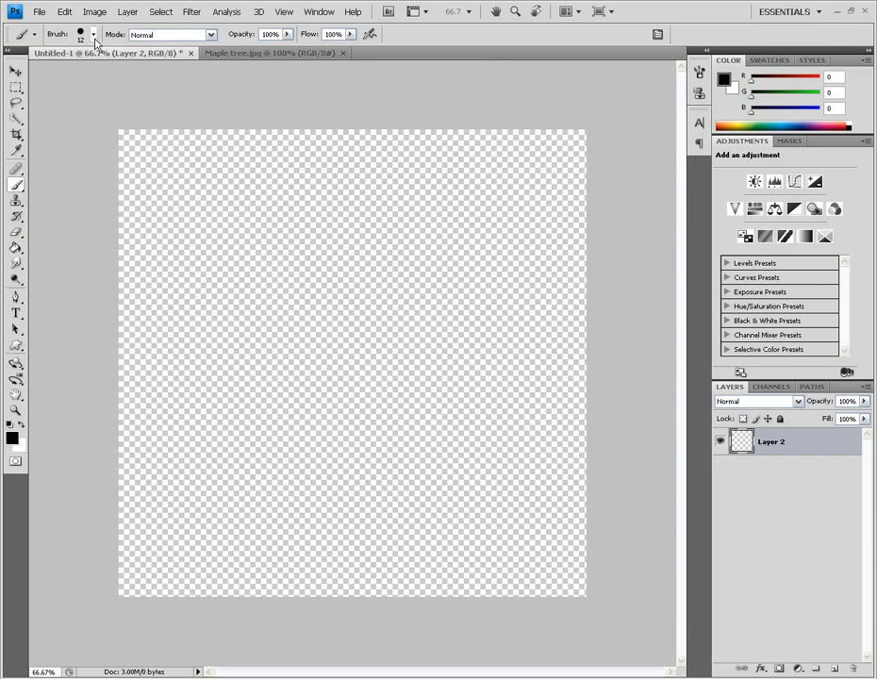
# Step: With the Brush tool, load the brush set horhewsbrushes_promopack.abr from the brushes folder
pyautogui.click(17, 185)
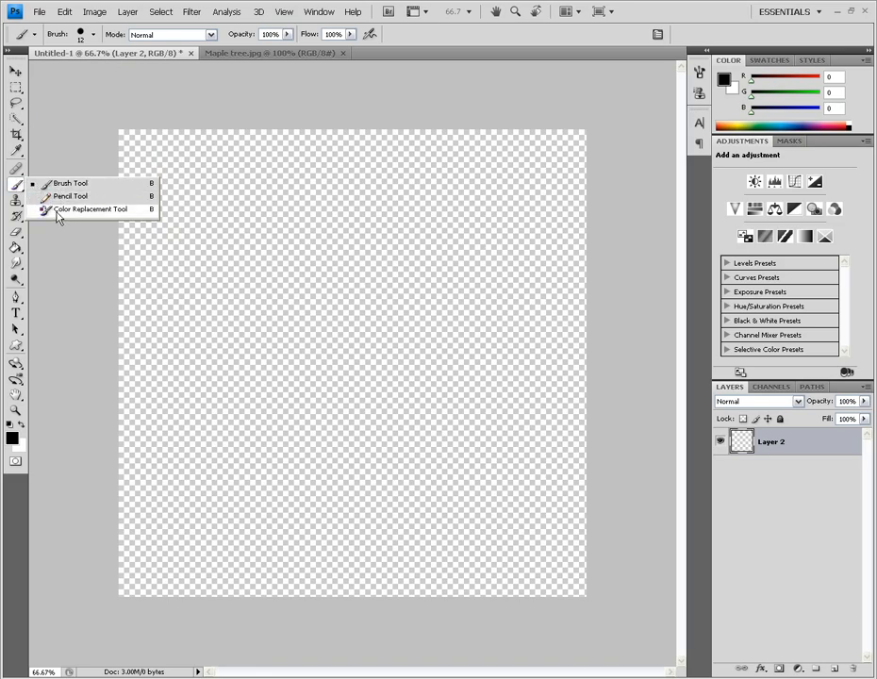
pyautogui.click(54, 184)
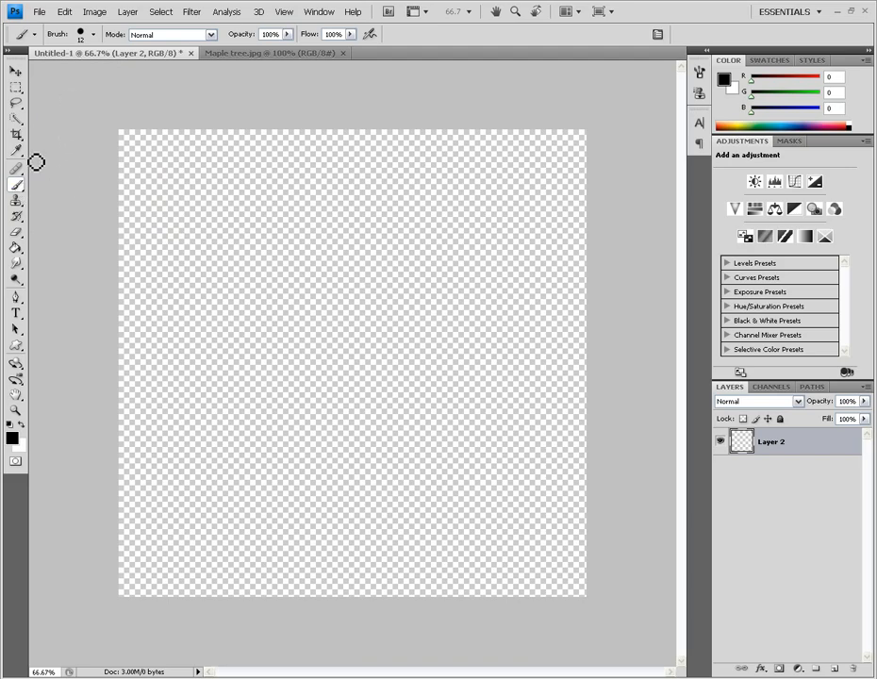
pyautogui.click(93, 36)
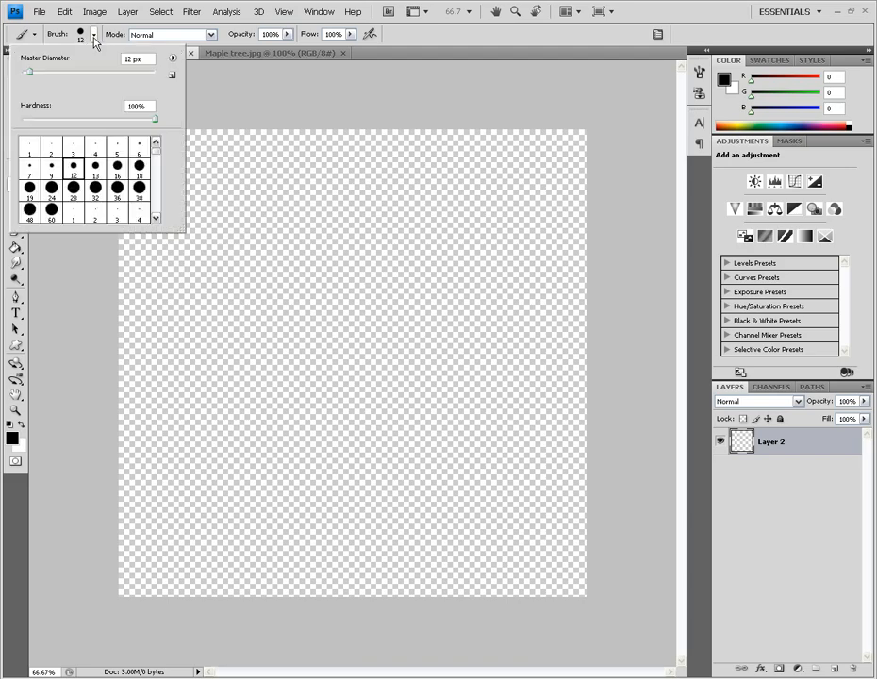
pyautogui.click(173, 58)
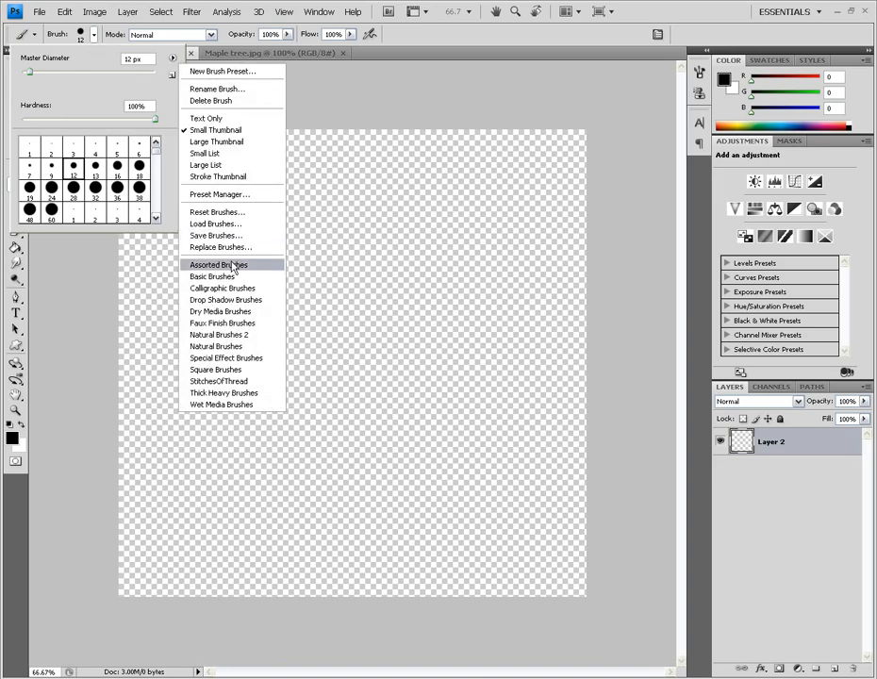
pyautogui.click(226, 223)
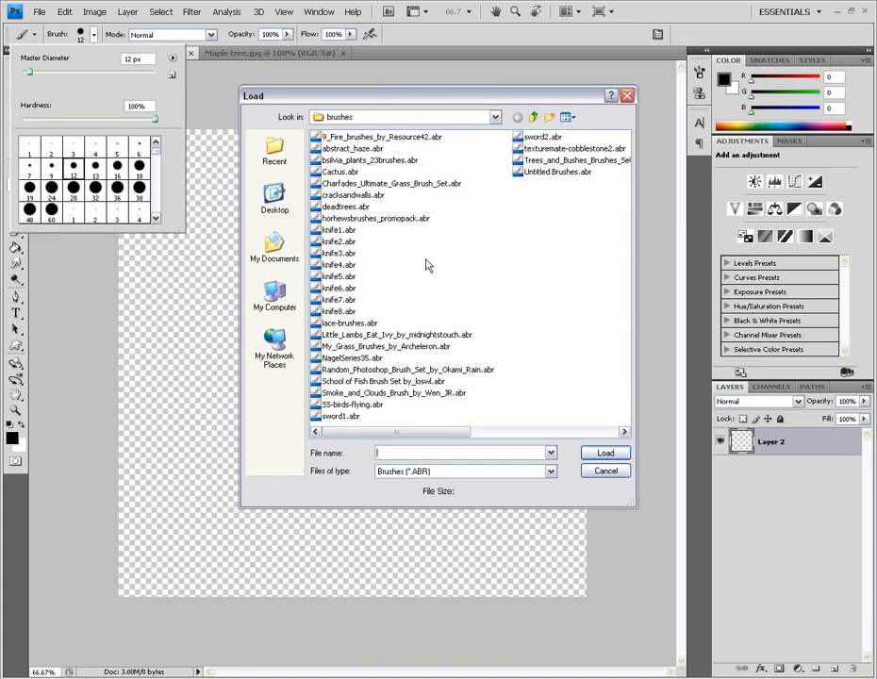
pyautogui.click(370, 219)
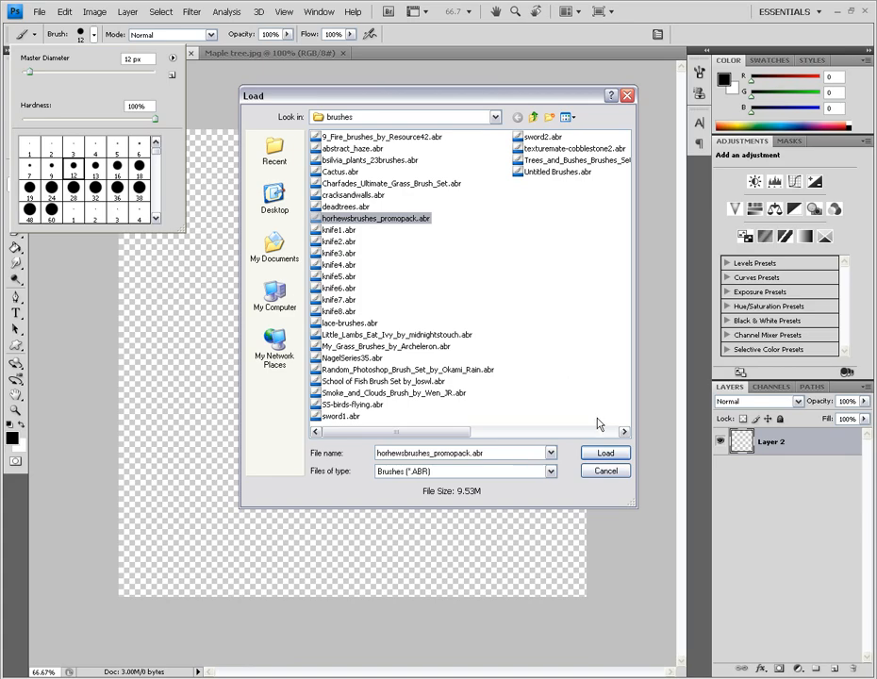
pyautogui.click(603, 452)
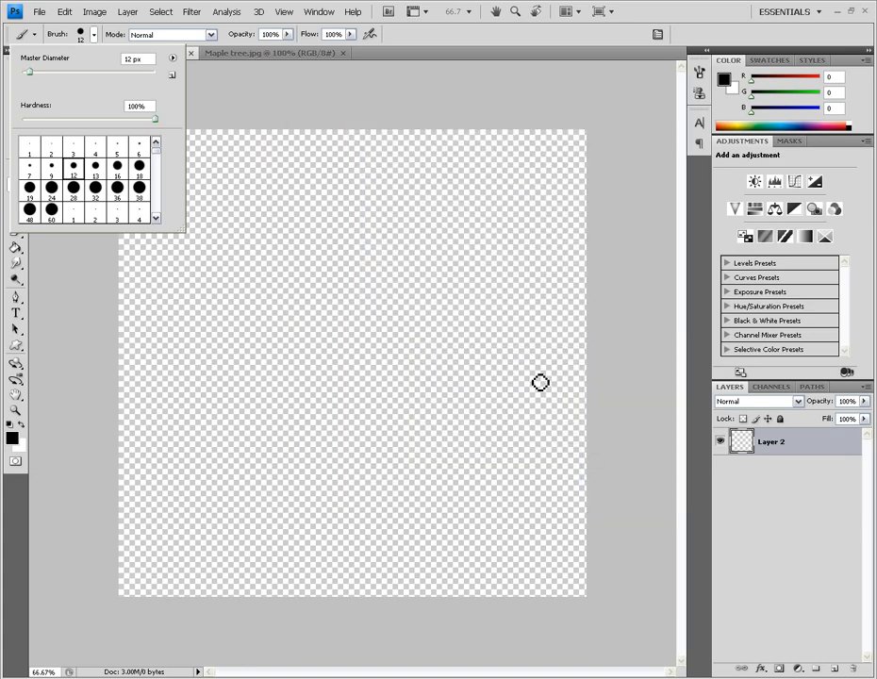
# Step: Choose the 2424 px tree brush from the loaded set and reduce its master diameter to 453 px
pyautogui.moveTo(158, 151)
pyautogui.mouseDown()
pyautogui.moveTo(157, 221)
pyautogui.moveTo(161, 155)
pyautogui.mouseUp()
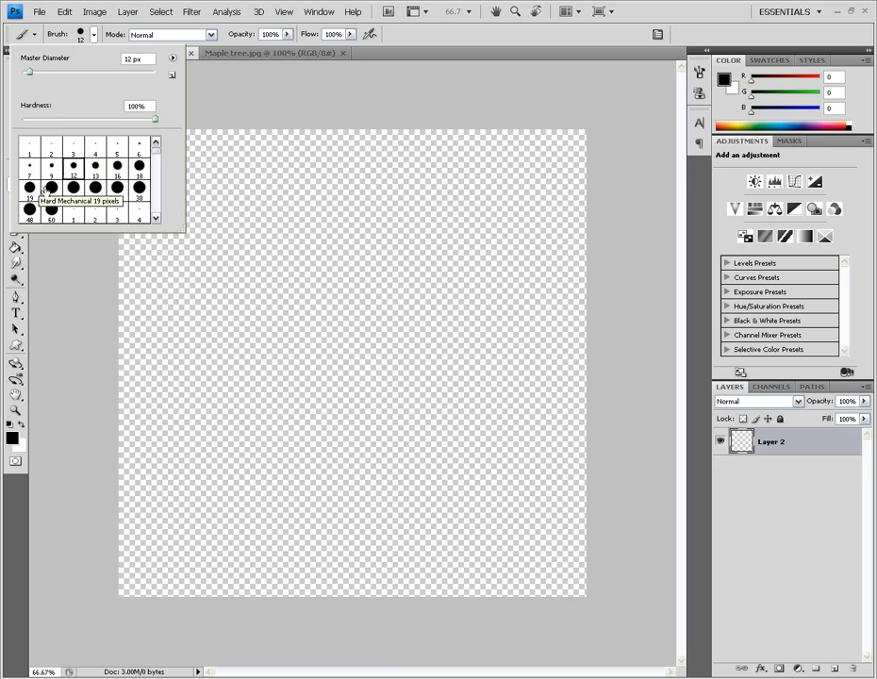
pyautogui.click(172, 59)
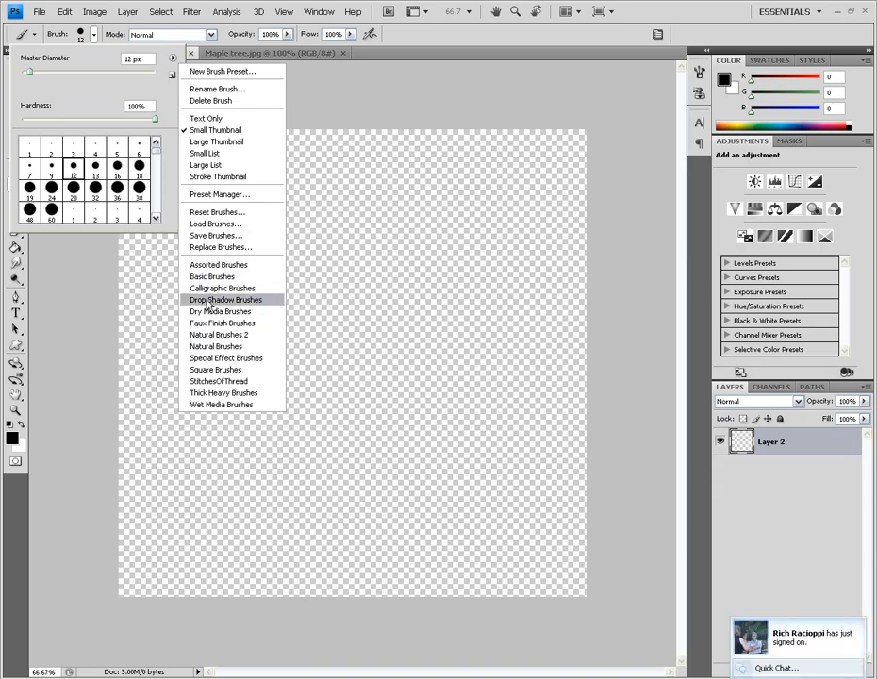
pyautogui.click(164, 170)
pyautogui.moveTo(156, 151); pyautogui.dragTo(157, 165)
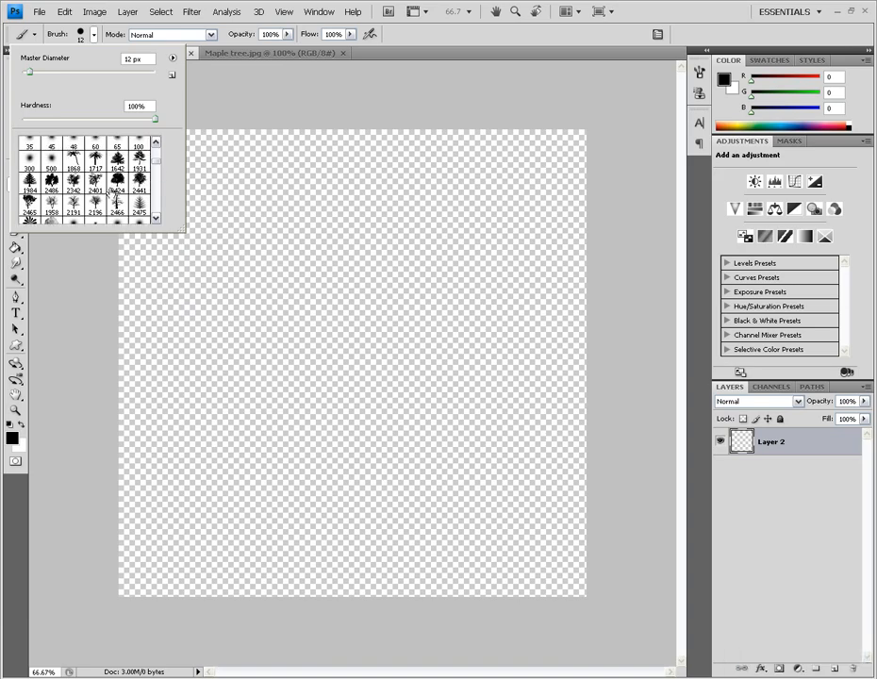
pyautogui.click(116, 182)
pyautogui.moveTo(151, 78); pyautogui.dragTo(139, 92)
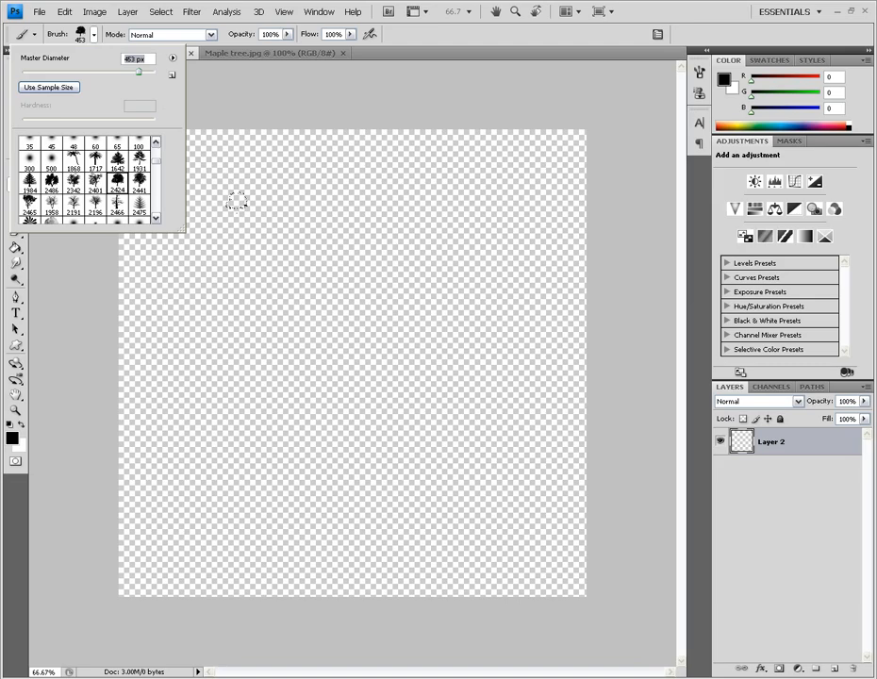
pyautogui.moveTo(139, 72); pyautogui.dragTo(149, 77)
# Step: Stamp one black tree in the middle of the canvas using the 2441 px tree brush reduced to 911 px
pyautogui.click(140, 182)
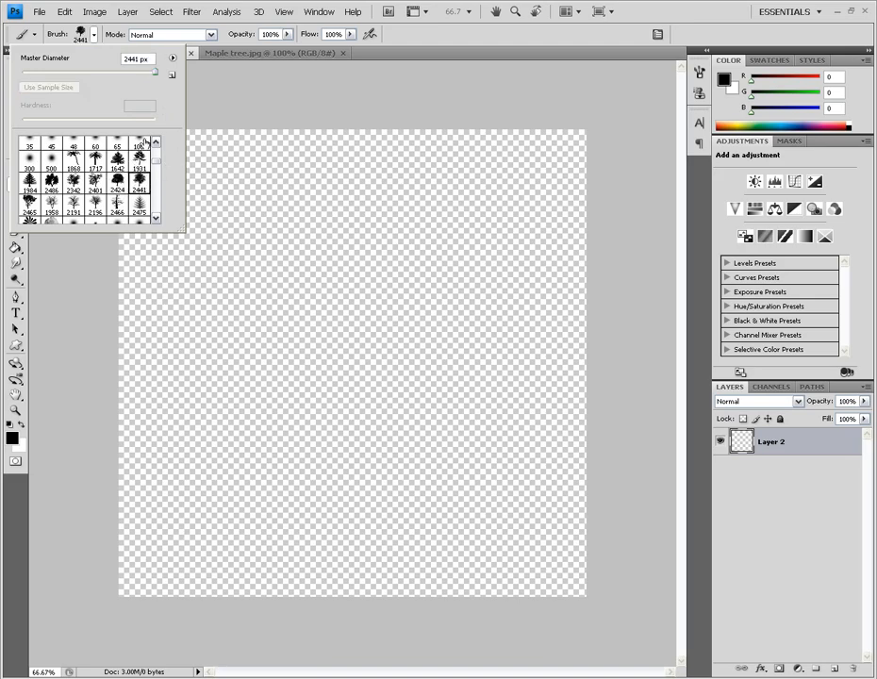
pyautogui.moveTo(156, 74); pyautogui.dragTo(143, 74)
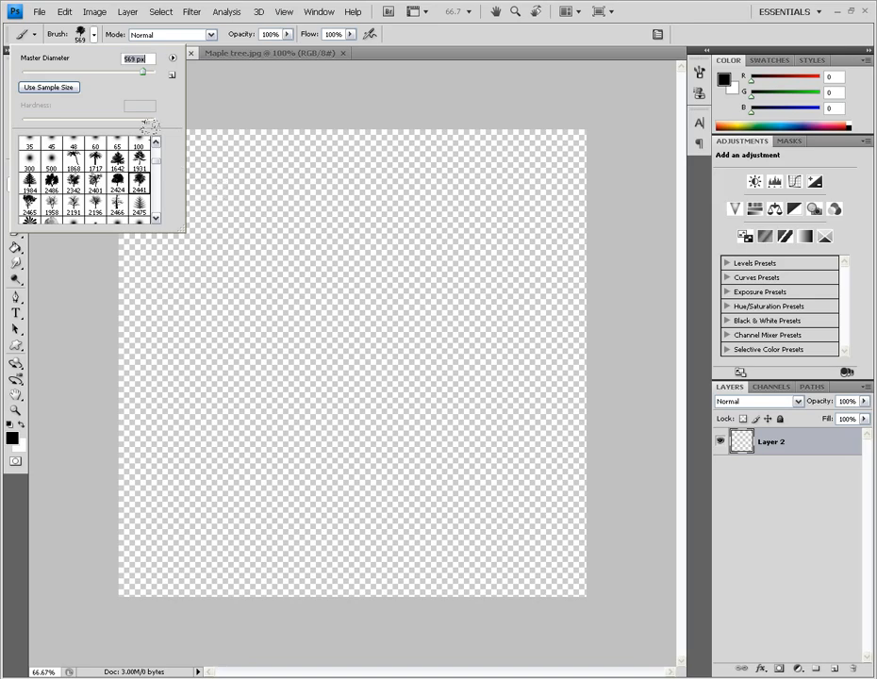
pyautogui.moveTo(146, 75); pyautogui.dragTo(149, 74)
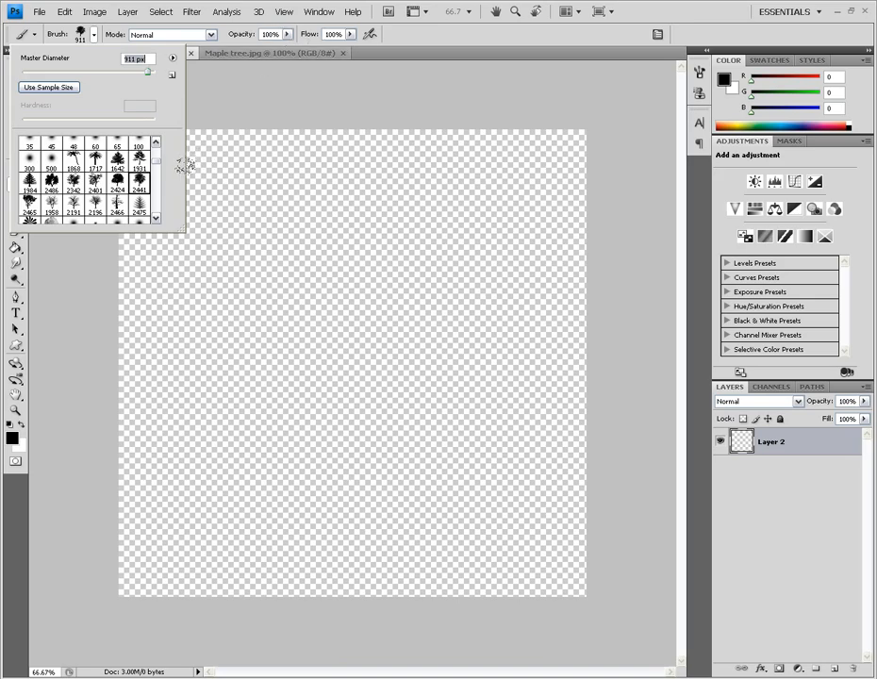
pyautogui.click(337, 364)
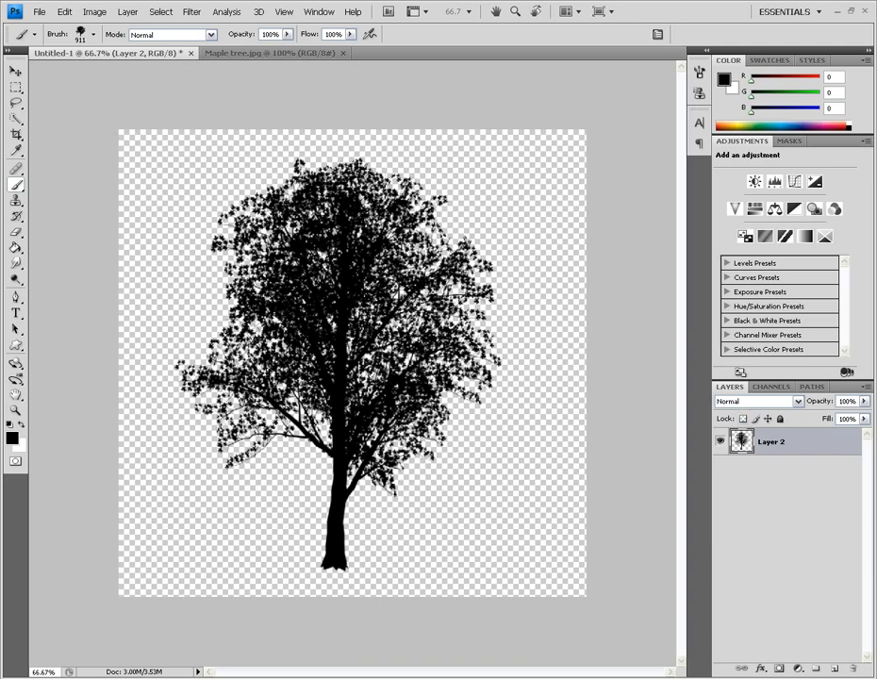
# Step: Open the wood texture wood2.psd from the stuff folder inside the Desktop's chronicles folder
pyautogui.click(35, 11)
pyautogui.click(43, 36)
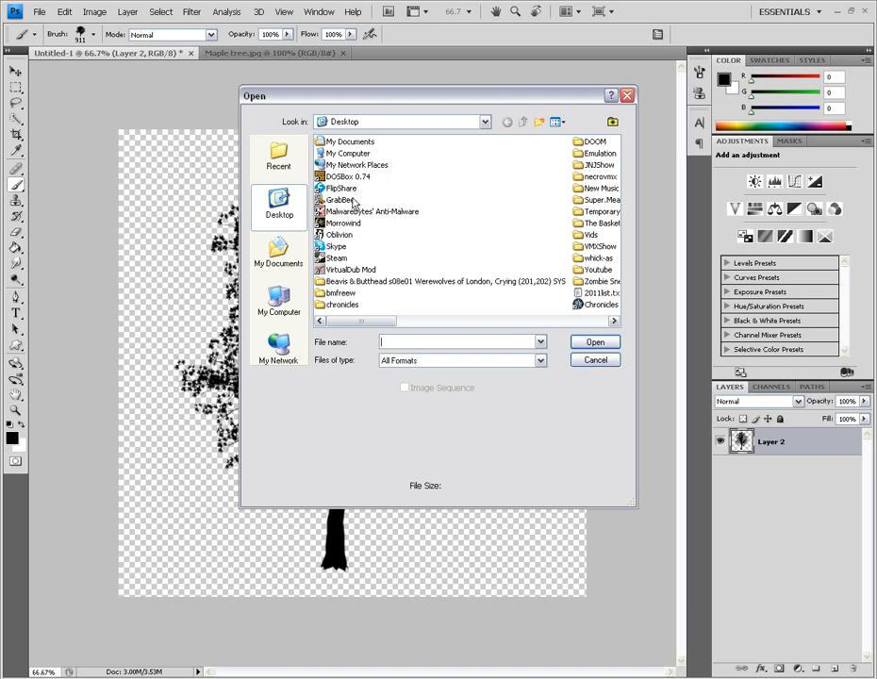
pyautogui.doubleClick(341, 304)
pyautogui.doubleClick(329, 226)
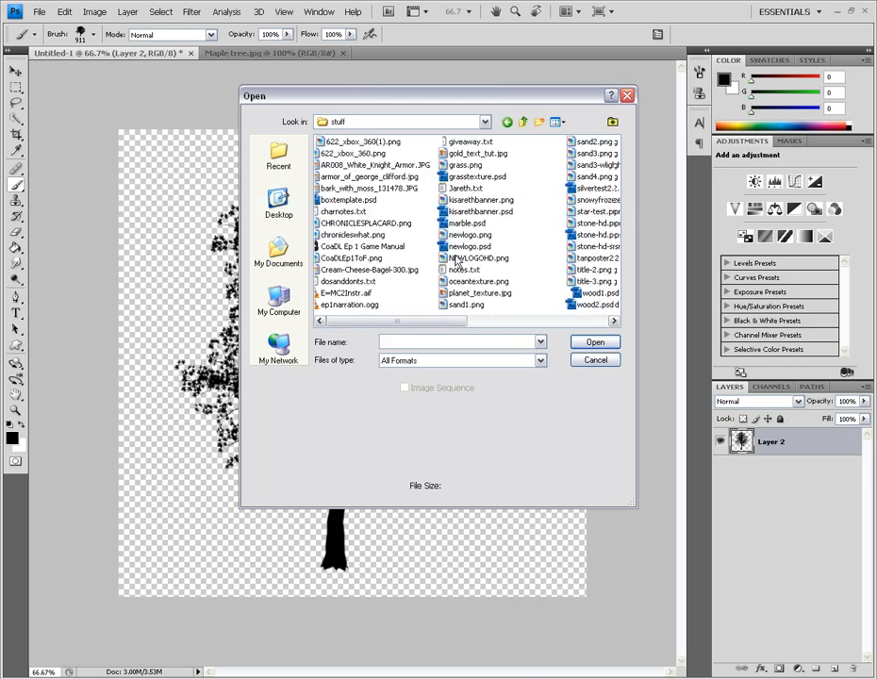
pyautogui.press('w')
pyautogui.press('Down')
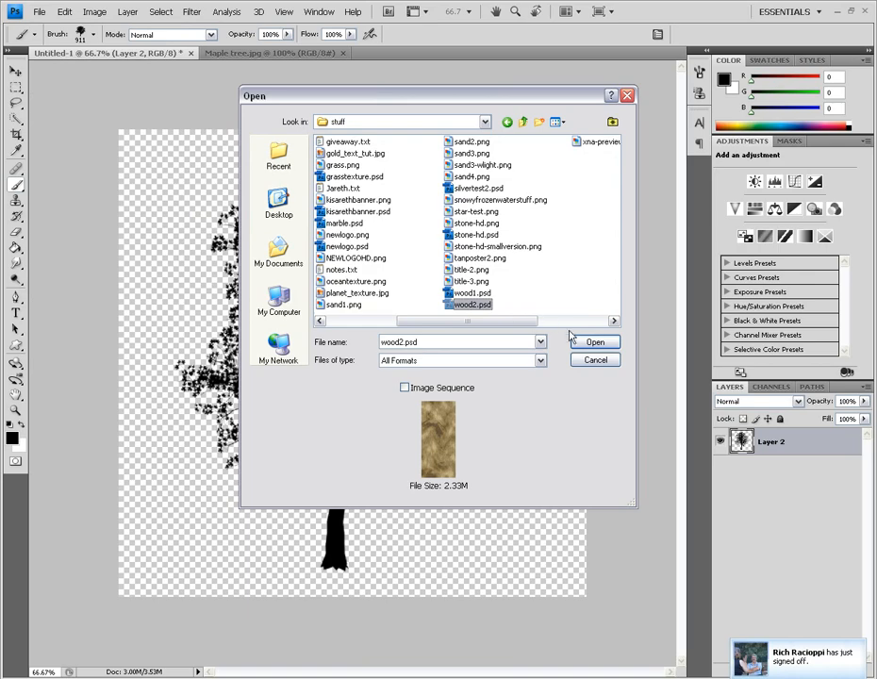
pyautogui.click(584, 343)
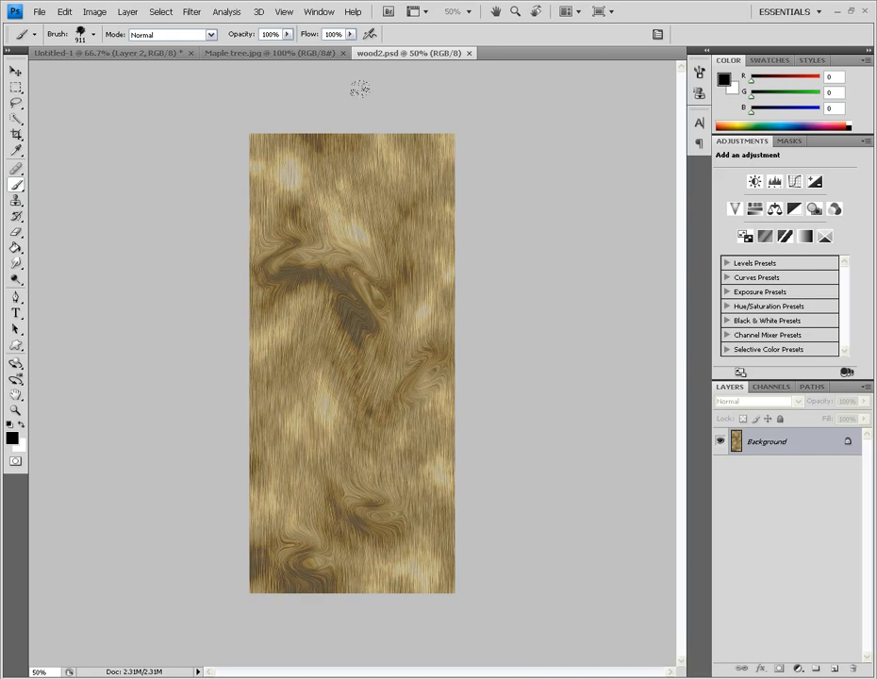
# Step: Set up the Burn tool with a hard round brush enlarged to a 93 px master diameter
pyautogui.click(15, 281)
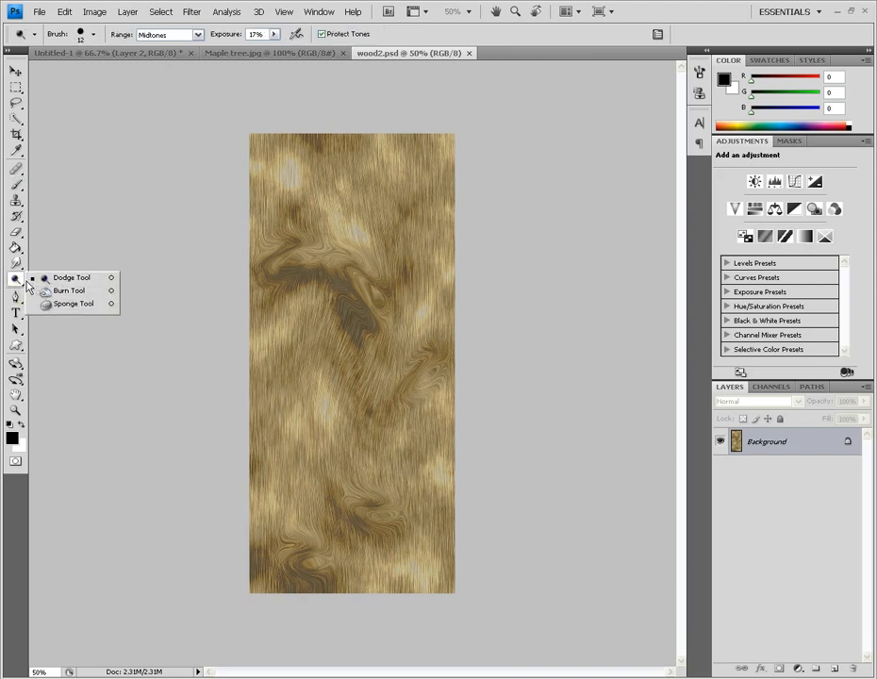
pyautogui.click(48, 294)
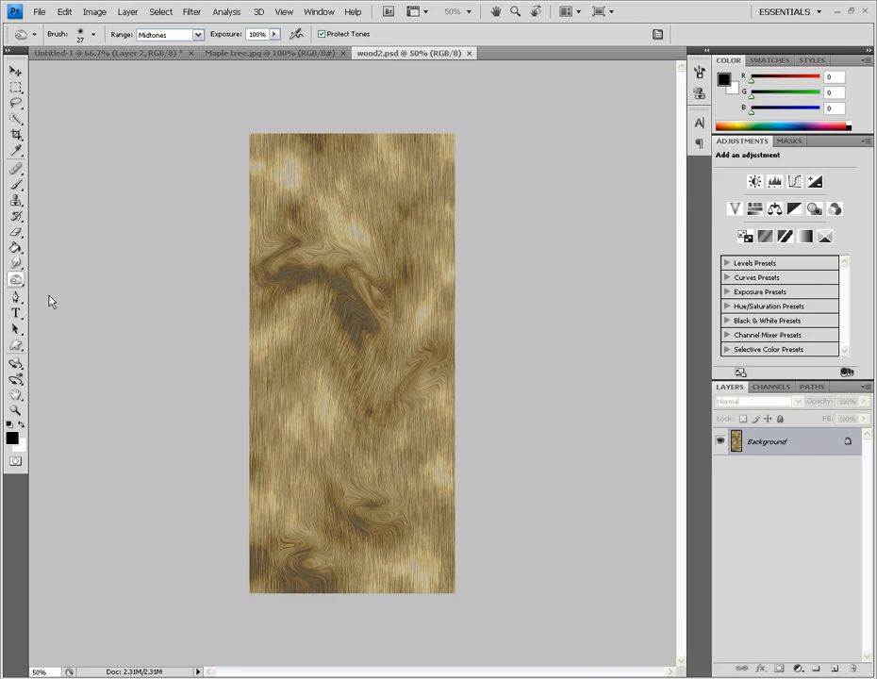
pyautogui.click(94, 34)
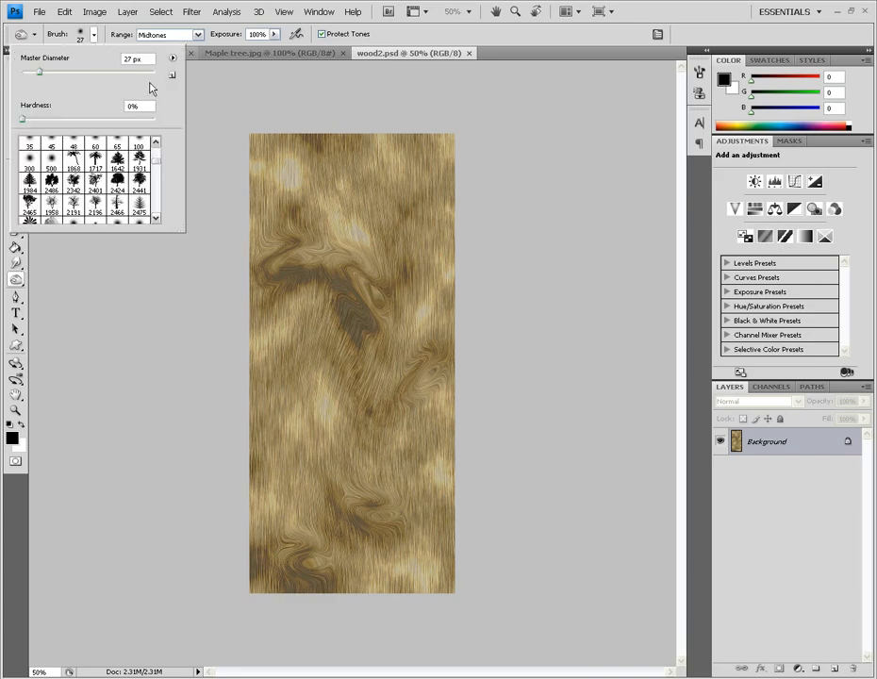
pyautogui.moveTo(157, 162); pyautogui.dragTo(155, 141)
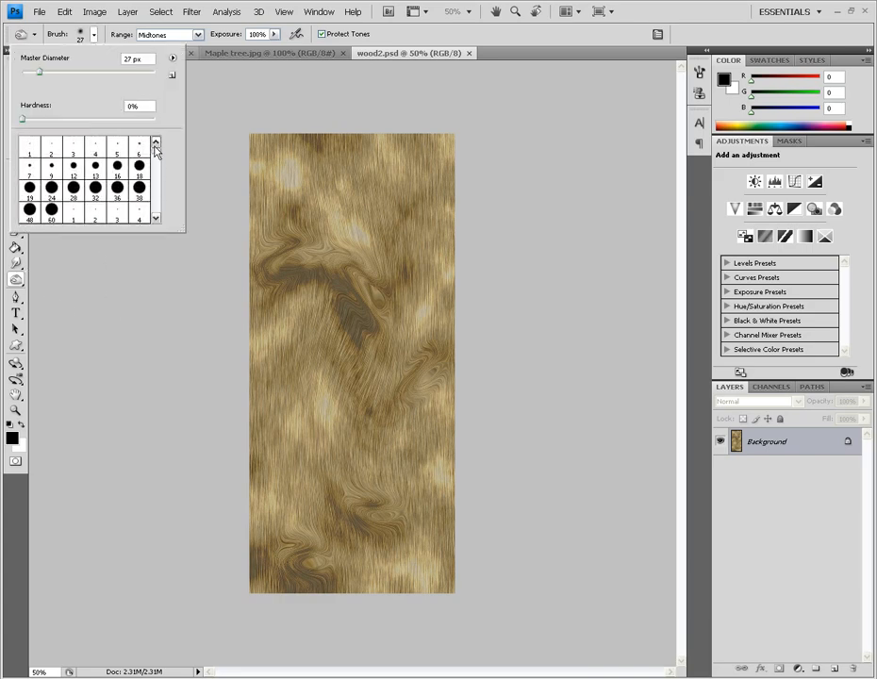
pyautogui.click(51, 211)
pyautogui.moveTo(45, 56); pyautogui.dragTo(62, 56)
# Step: Burn the midtones across the whole wood texture at 100% exposure to darken it
pyautogui.click(199, 36)
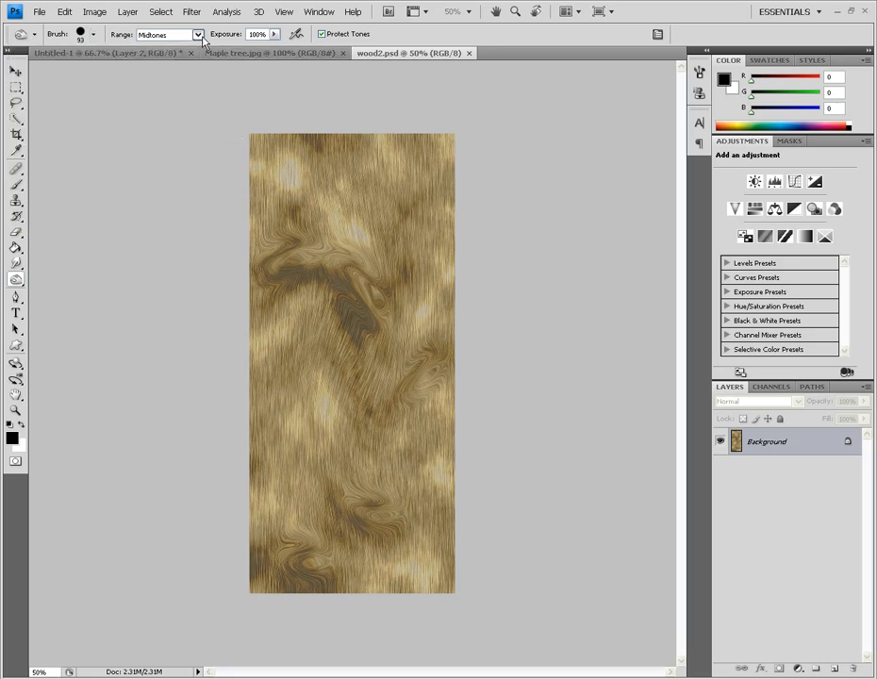
pyautogui.click(142, 54)
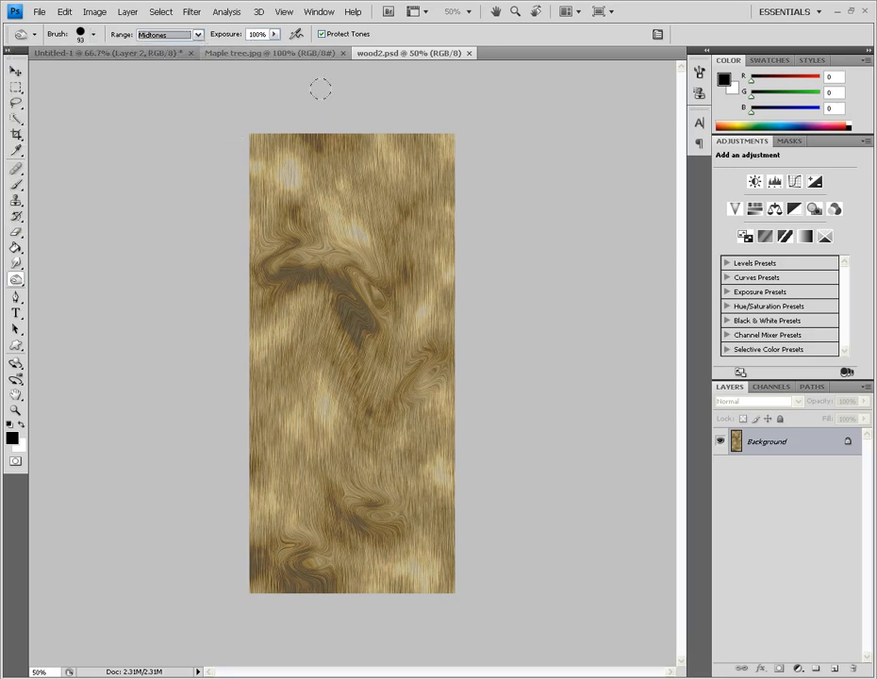
pyautogui.moveTo(257, 122)
pyautogui.mouseDown()
pyautogui.moveTo(468, 126)
pyautogui.moveTo(285, 138)
pyautogui.moveTo(179, 158)
pyautogui.moveTo(551, 147)
pyautogui.moveTo(480, 176)
pyautogui.moveTo(221, 191)
pyautogui.moveTo(175, 216)
pyautogui.moveTo(495, 227)
pyautogui.moveTo(415, 250)
pyautogui.moveTo(171, 281)
pyautogui.moveTo(352, 302)
pyautogui.moveTo(262, 513)
pyautogui.moveTo(267, 574)
pyautogui.moveTo(274, 384)
pyautogui.moveTo(292, 317)
pyautogui.moveTo(278, 314)
pyautogui.moveTo(318, 453)
pyautogui.moveTo(294, 514)
pyautogui.moveTo(345, 577)
pyautogui.moveTo(376, 314)
pyautogui.moveTo(394, 497)
pyautogui.moveTo(415, 559)
pyautogui.moveTo(416, 287)
pyautogui.mouseUp()
pyautogui.moveTo(411, 539); pyautogui.dragTo(459, 564)
pyautogui.moveTo(382, 339)
pyautogui.mouseDown()
pyautogui.moveTo(387, 188)
pyautogui.moveTo(420, 122)
pyautogui.moveTo(454, 349)
pyautogui.moveTo(450, 143)
pyautogui.moveTo(364, 129)
pyautogui.moveTo(226, 153)
pyautogui.moveTo(184, 206)
pyautogui.moveTo(202, 259)
pyautogui.moveTo(425, 311)
pyautogui.moveTo(182, 374)
pyautogui.moveTo(227, 429)
pyautogui.moveTo(242, 405)
pyautogui.moveTo(247, 566)
pyautogui.moveTo(295, 375)
pyautogui.moveTo(326, 566)
pyautogui.moveTo(339, 396)
pyautogui.moveTo(358, 575)
pyautogui.moveTo(377, 502)
pyautogui.moveTo(430, 575)
pyautogui.moveTo(443, 443)
pyautogui.mouseUp()
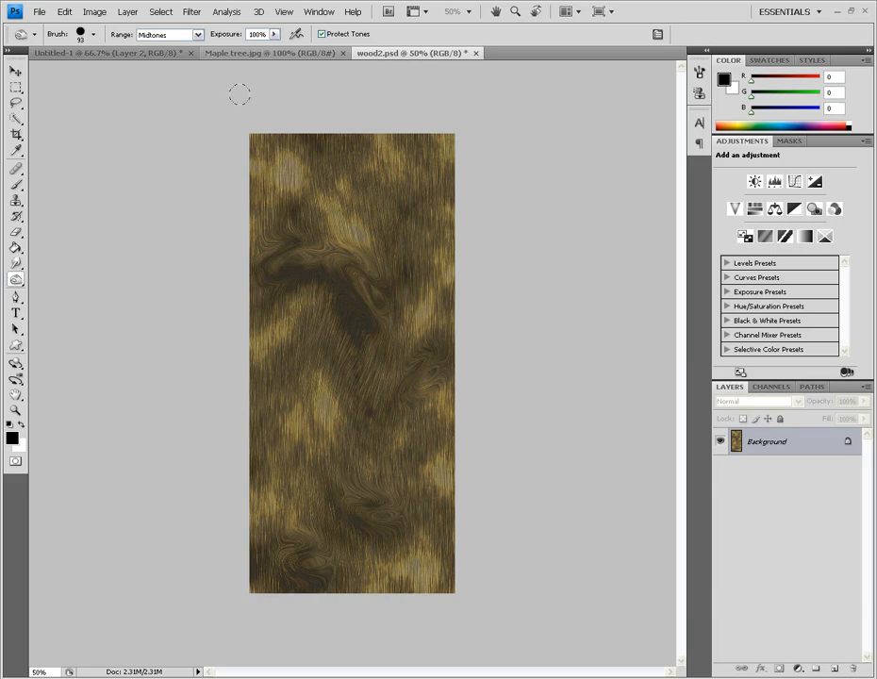
# Step: Switch the Burn range to Highlights and darken the remaining light patches all over the wood texture
pyautogui.click(197, 34)
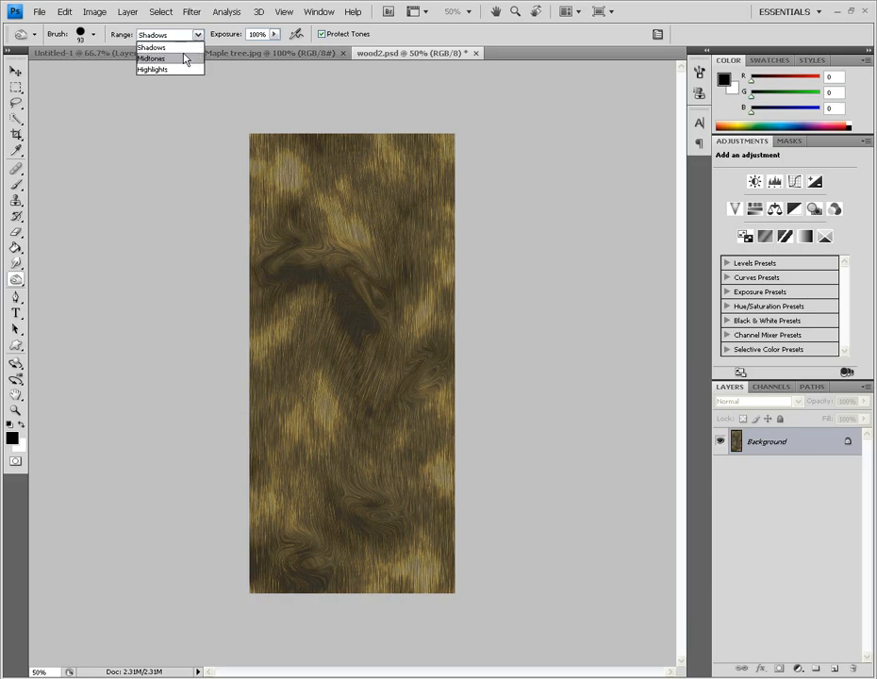
pyautogui.click(175, 68)
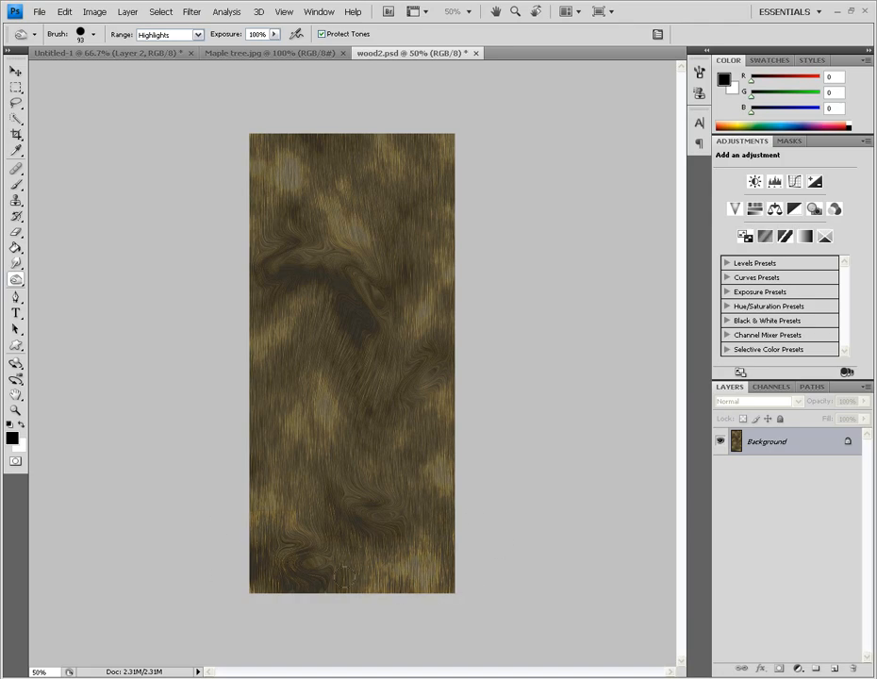
pyautogui.moveTo(286, 162)
pyautogui.mouseDown()
pyautogui.moveTo(289, 173)
pyautogui.moveTo(240, 151)
pyautogui.mouseUp()
pyautogui.moveTo(342, 200)
pyautogui.mouseDown()
pyautogui.moveTo(350, 226)
pyautogui.moveTo(327, 202)
pyautogui.mouseUp()
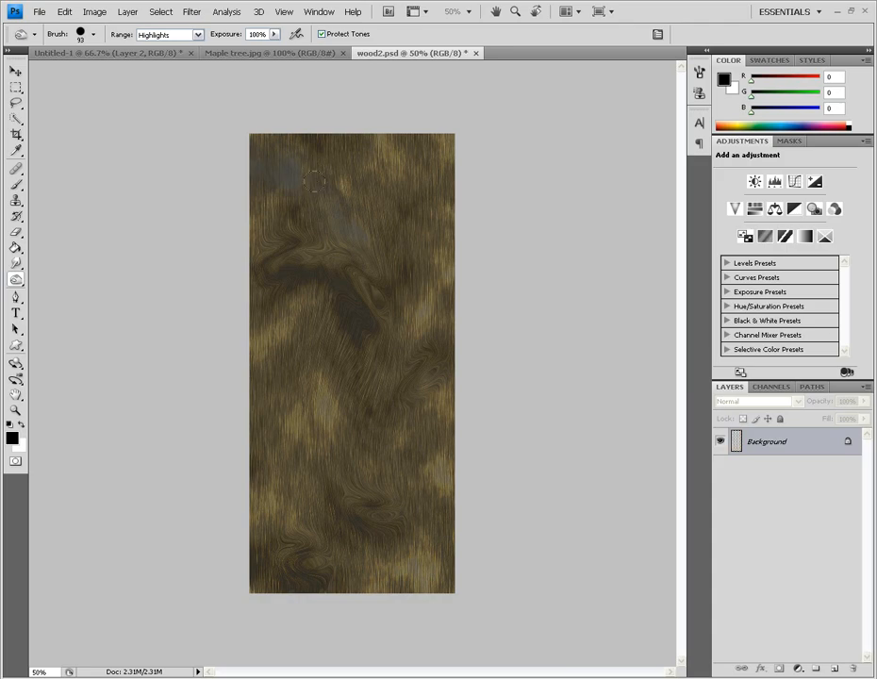
pyautogui.moveTo(385, 154); pyautogui.dragTo(376, 137)
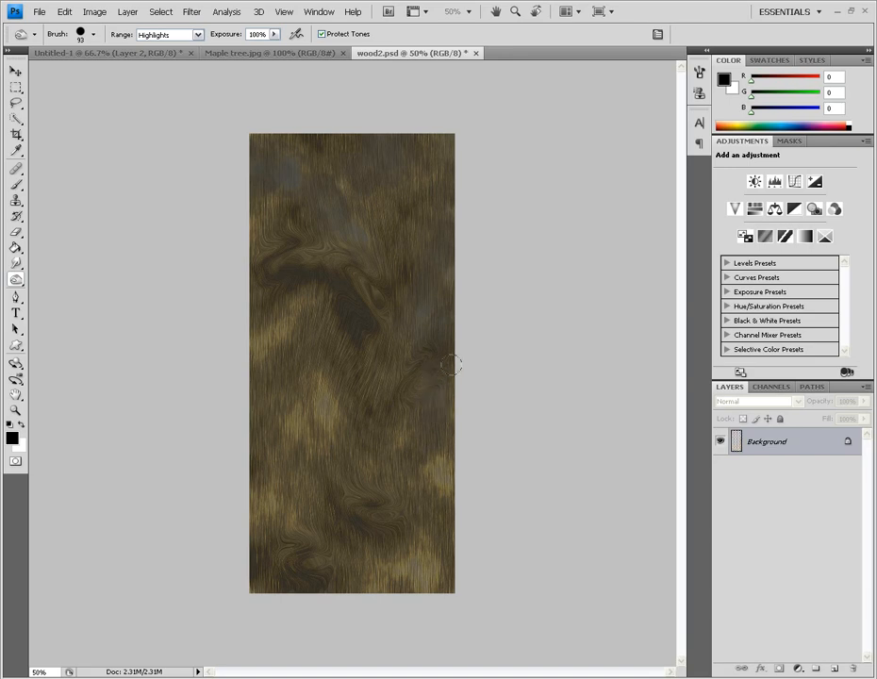
pyautogui.moveTo(430, 448); pyautogui.dragTo(435, 464)
pyautogui.moveTo(319, 377)
pyautogui.mouseDown()
pyautogui.moveTo(329, 379)
pyautogui.moveTo(287, 390)
pyautogui.mouseUp()
pyautogui.moveTo(291, 307)
pyautogui.mouseDown()
pyautogui.moveTo(281, 330)
pyautogui.moveTo(258, 336)
pyautogui.mouseUp()
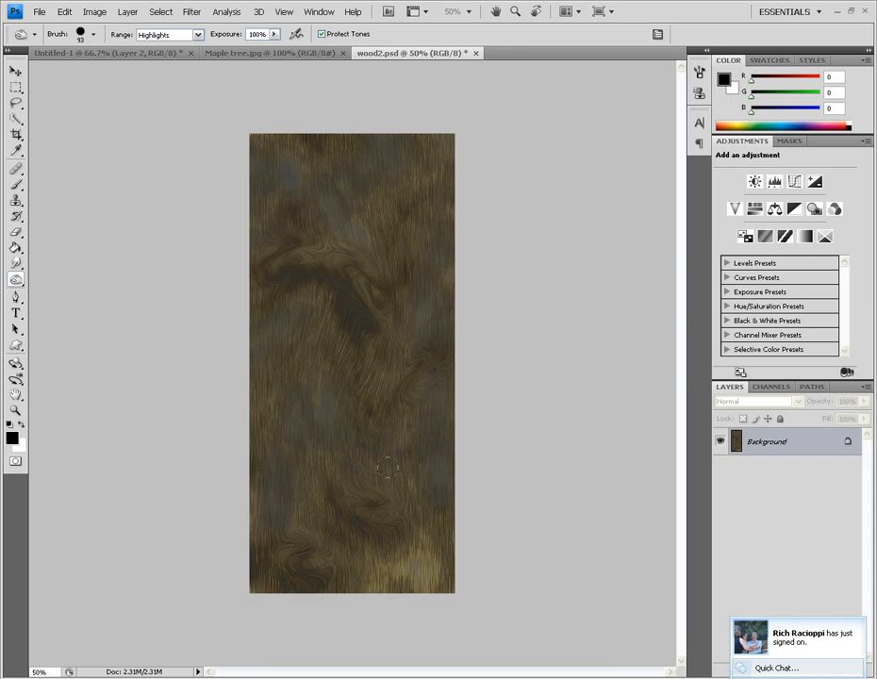
pyautogui.moveTo(390, 564)
pyautogui.mouseDown()
pyautogui.moveTo(429, 572)
pyautogui.moveTo(429, 547)
pyautogui.moveTo(416, 530)
pyautogui.moveTo(376, 554)
pyautogui.mouseUp()
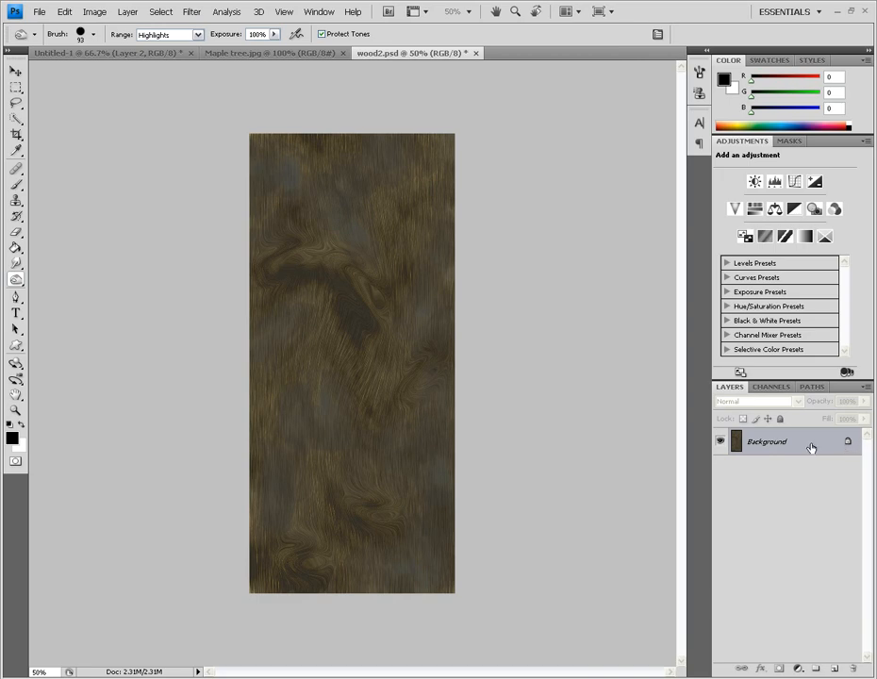
# Step: Convert the wood texture's Background into a regular layer and add a new alpha channel
pyautogui.doubleClick(769, 448)
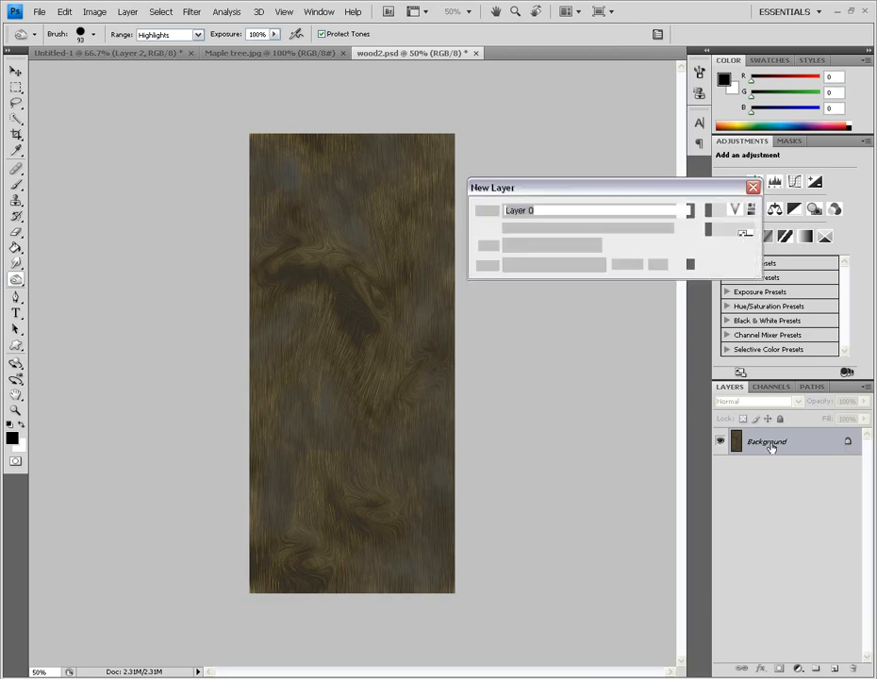
pyautogui.click(727, 211)
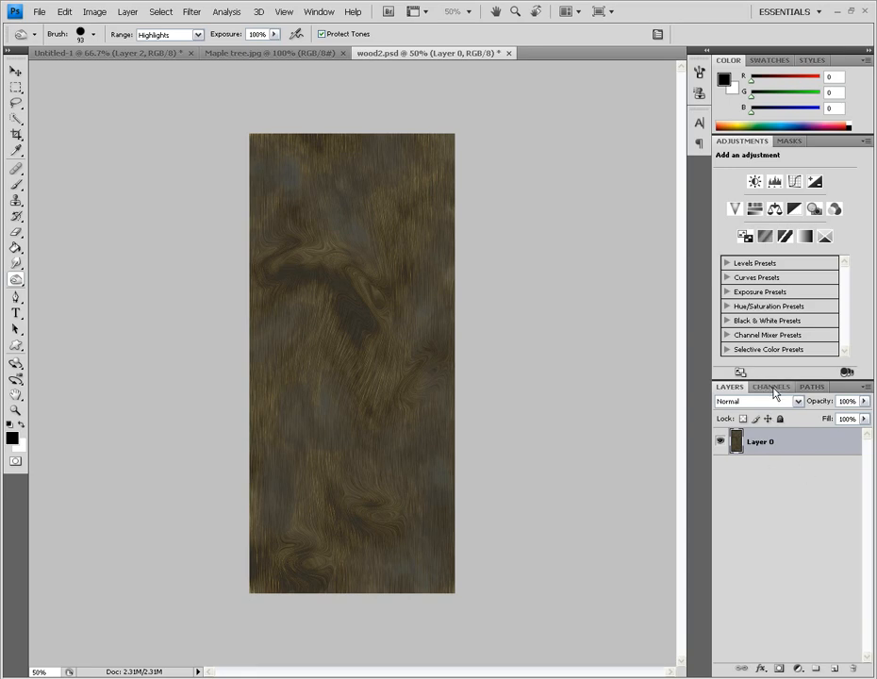
pyautogui.click(772, 388)
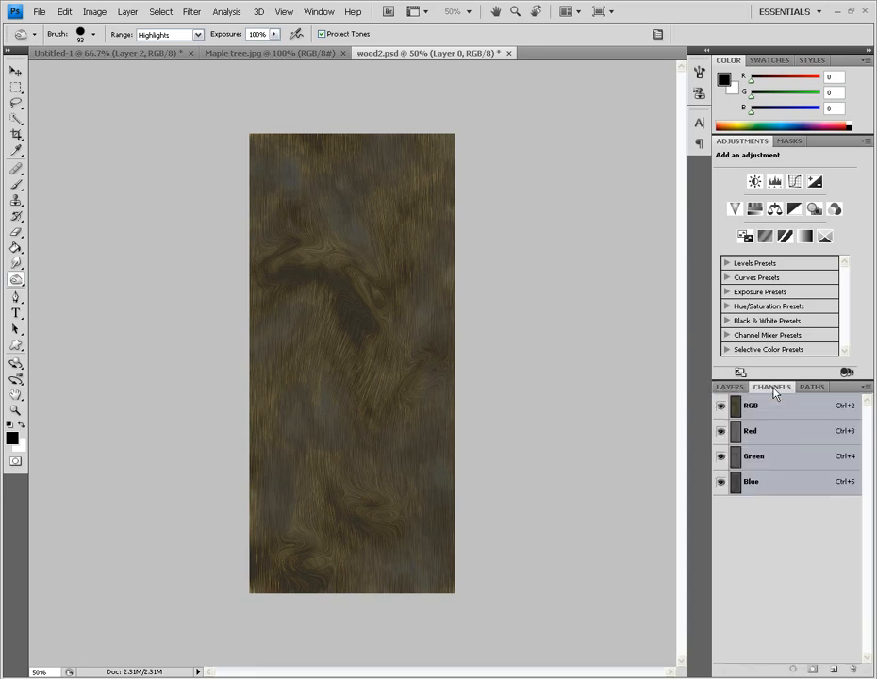
pyautogui.click(836, 670)
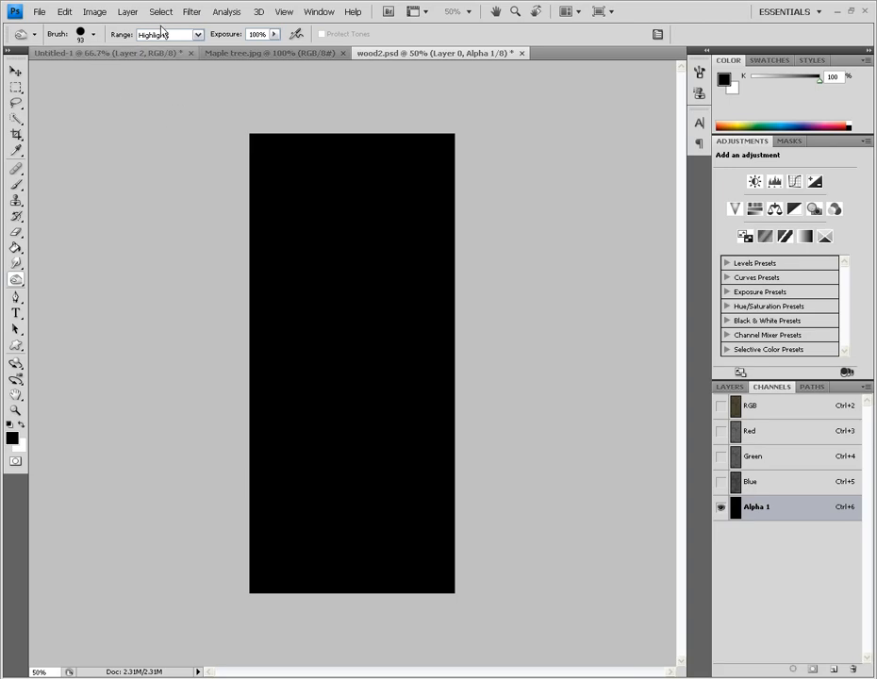
# Step: Render Fibers into the new alpha channel with Variance 17 and Strength 55
pyautogui.click(191, 14)
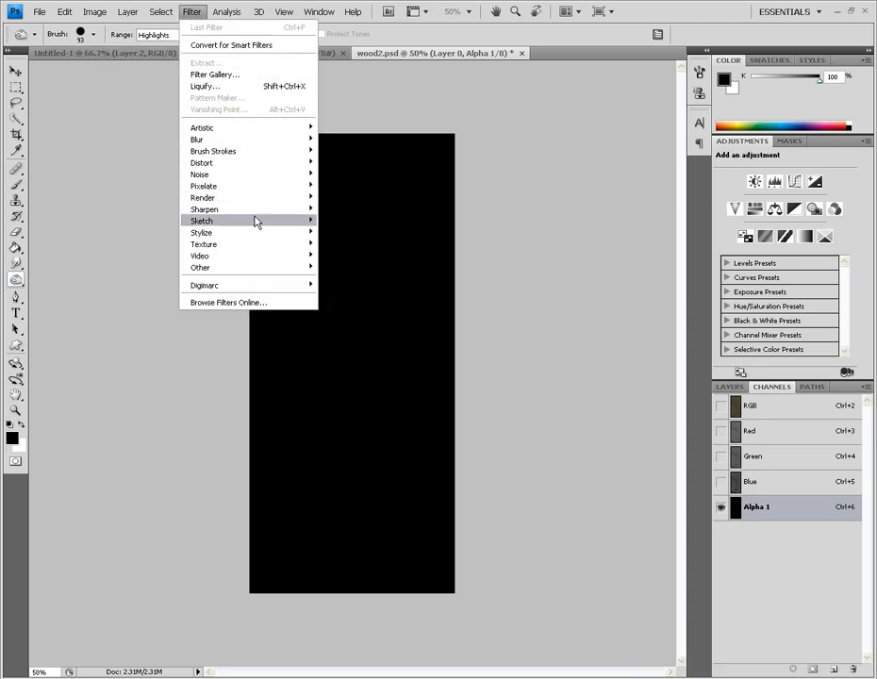
pyautogui.moveTo(271, 198)
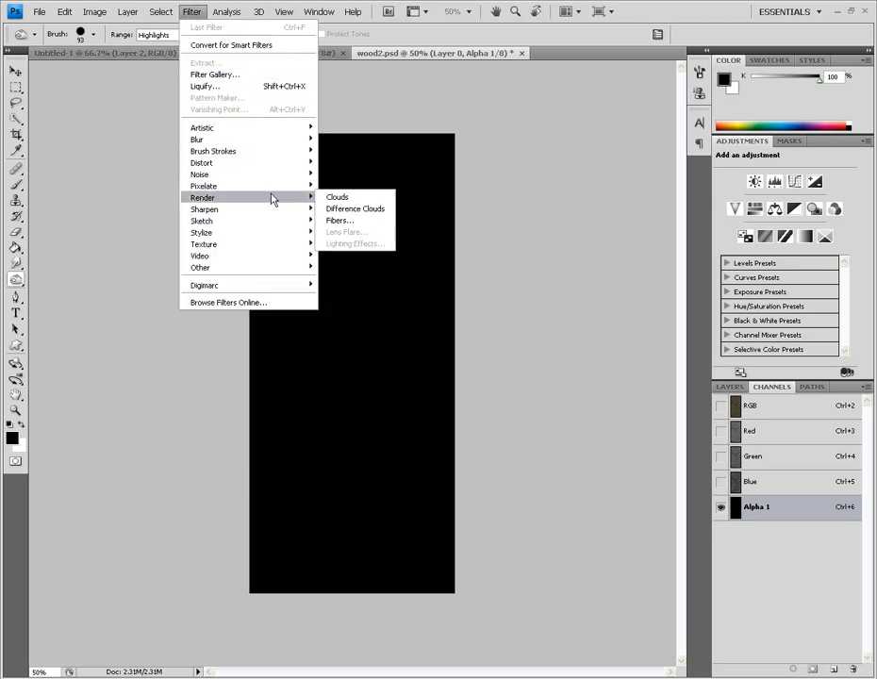
pyautogui.click(373, 222)
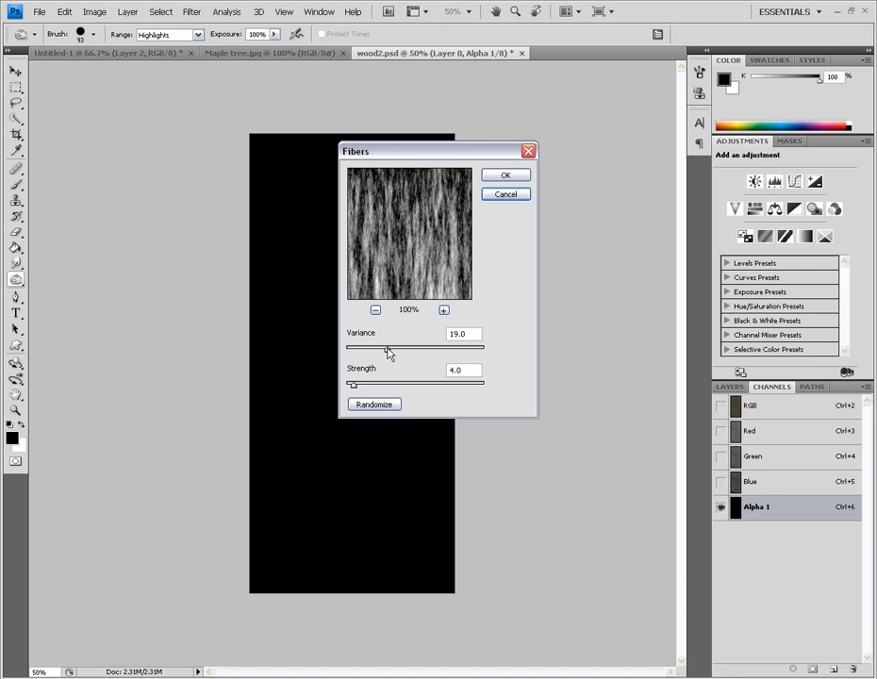
pyautogui.click(383, 348)
pyautogui.moveTo(384, 352); pyautogui.dragTo(382, 355)
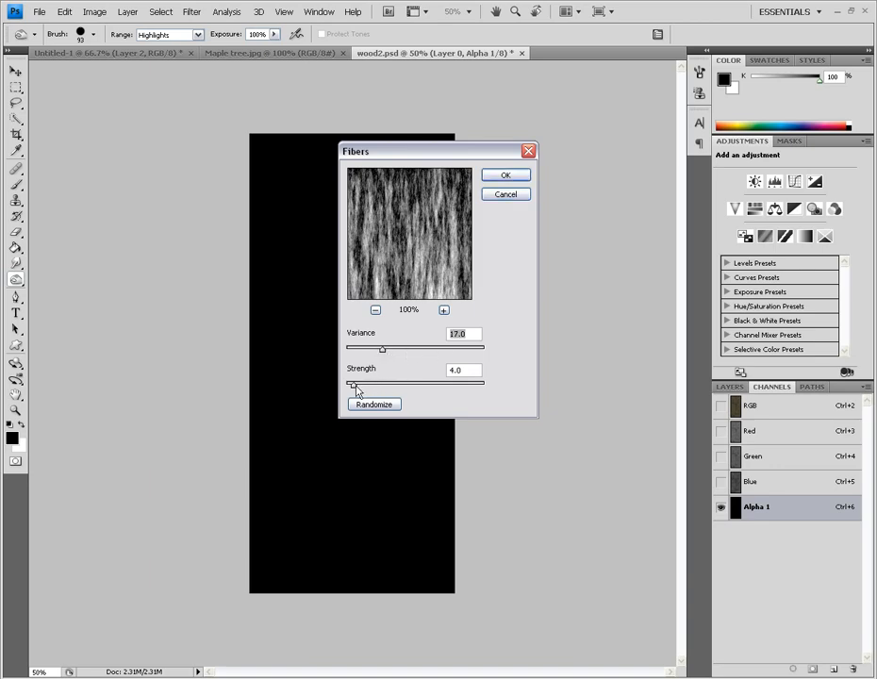
pyautogui.moveTo(355, 386); pyautogui.dragTo(464, 386)
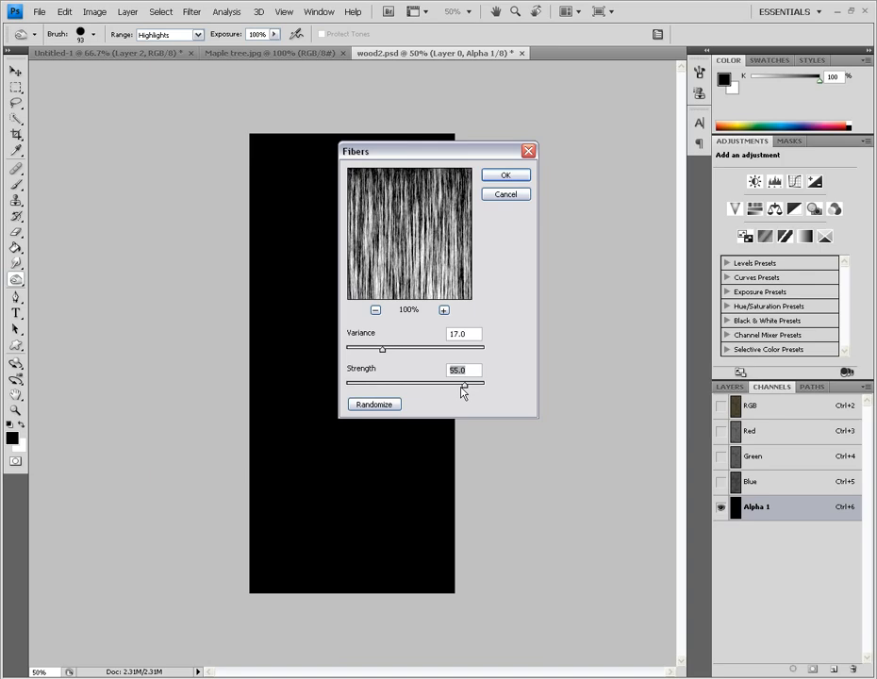
pyautogui.click(506, 176)
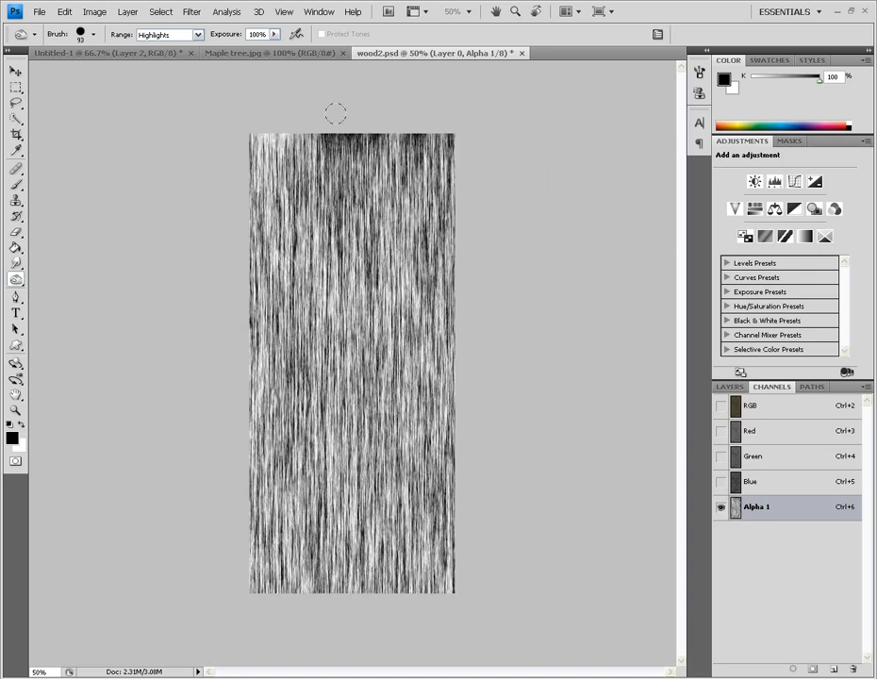
# Step: Start Lighting Effects on the RGB wood layer and reshape the spotlight to shine from the top and encircle the whole texture, with intensity 33
pyautogui.click(757, 408)
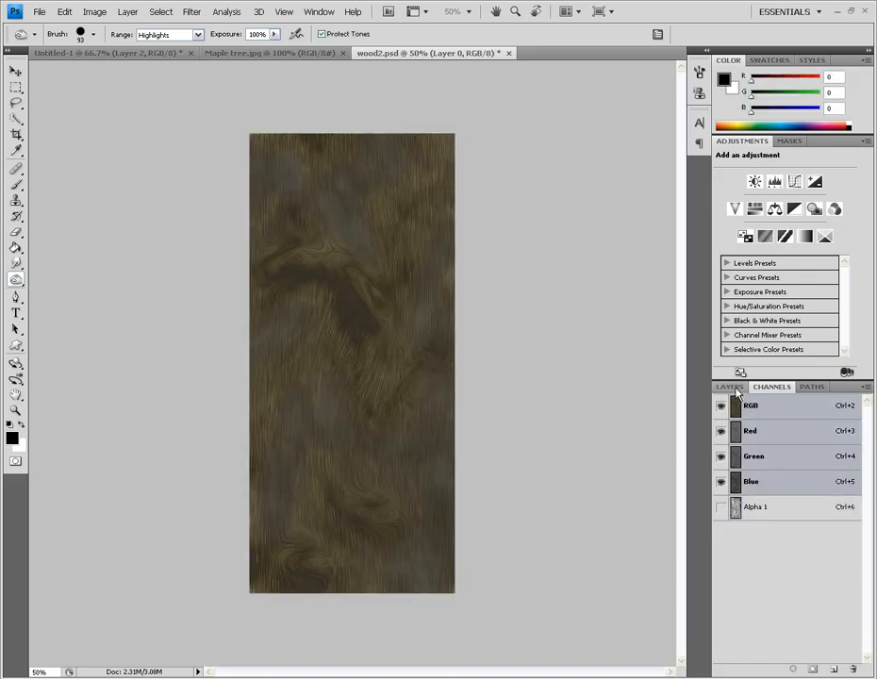
pyautogui.click(730, 388)
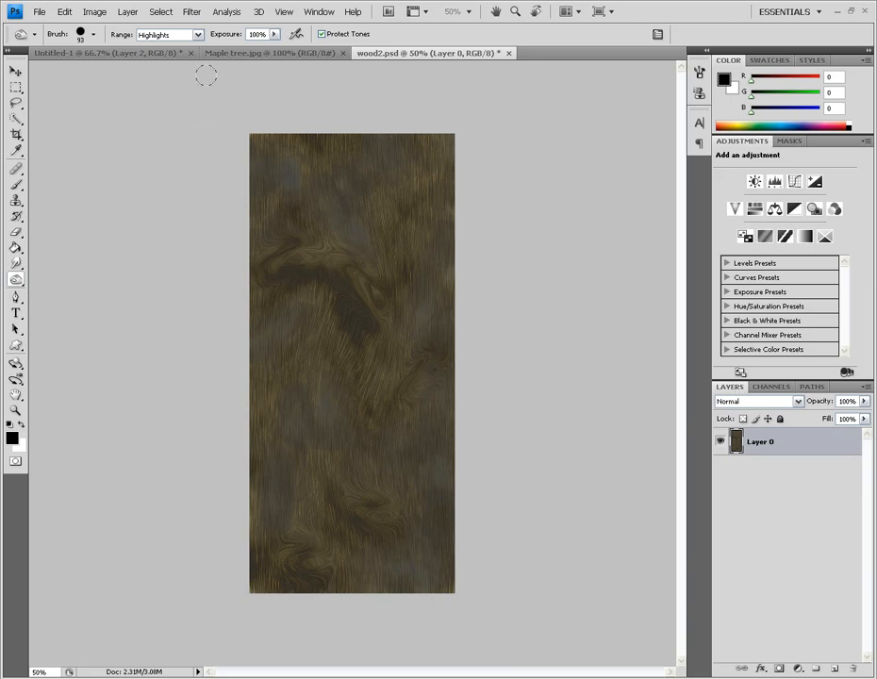
pyautogui.click(191, 12)
pyautogui.moveTo(247, 202)
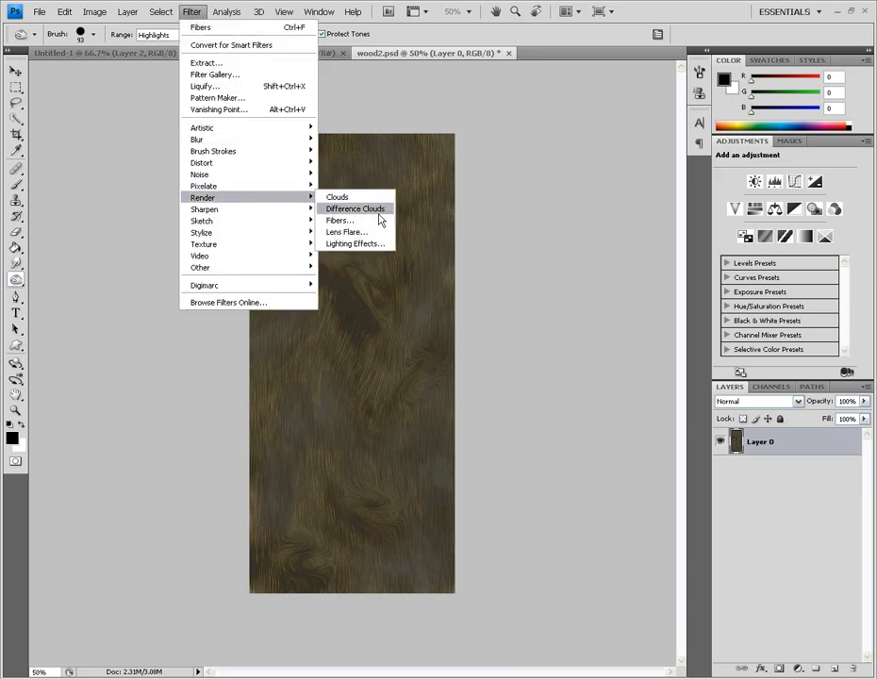
pyautogui.click(381, 245)
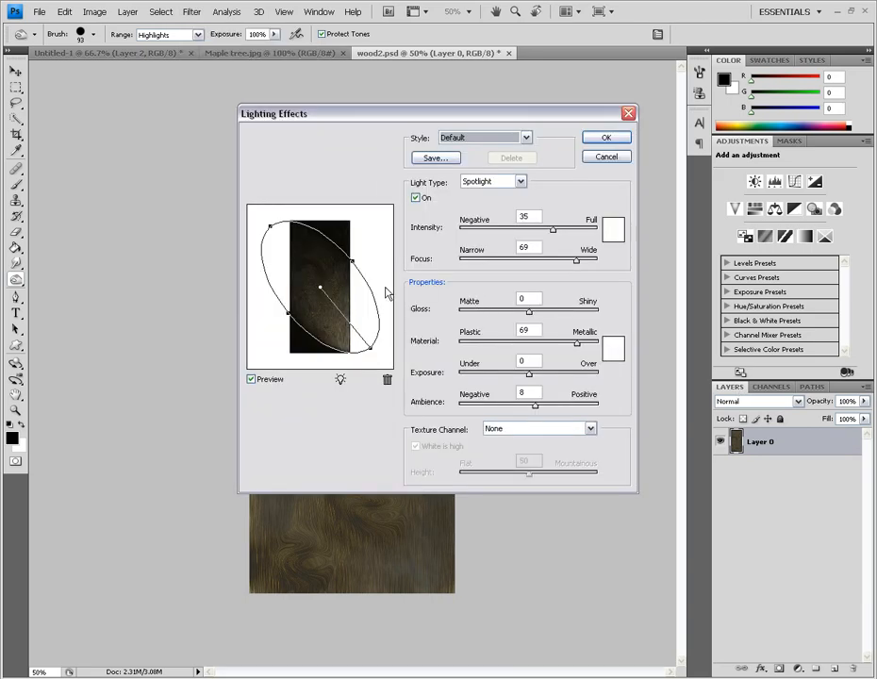
pyautogui.moveTo(370, 348); pyautogui.dragTo(322, 209)
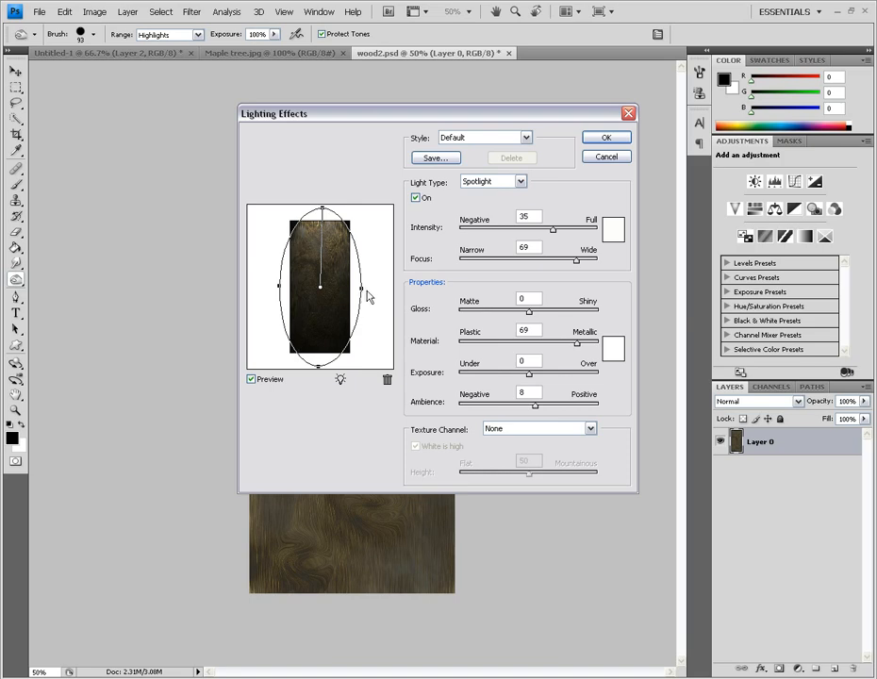
pyautogui.moveTo(361, 289); pyautogui.dragTo(395, 288)
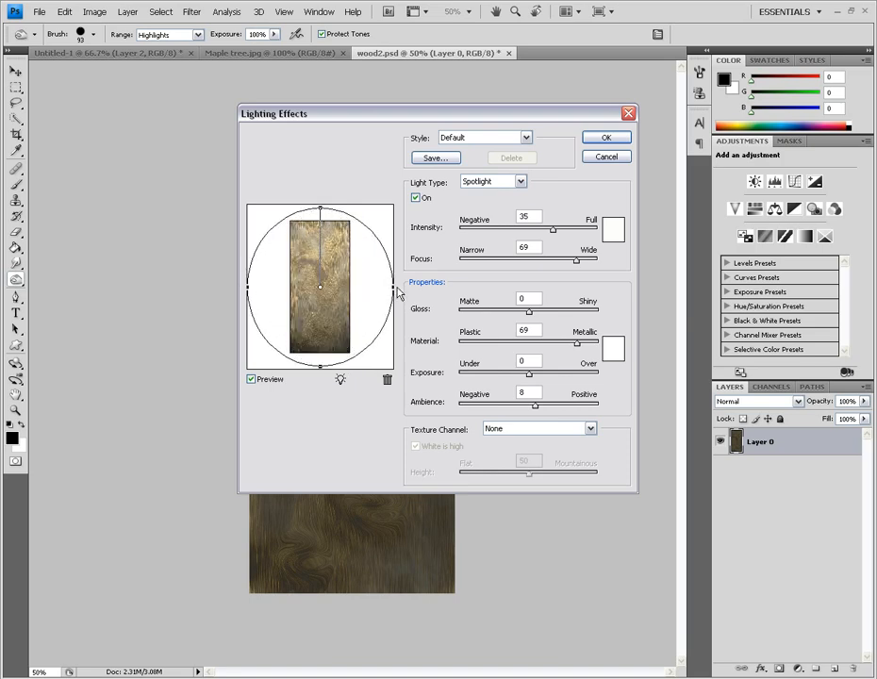
pyautogui.moveTo(319, 367); pyautogui.dragTo(321, 375)
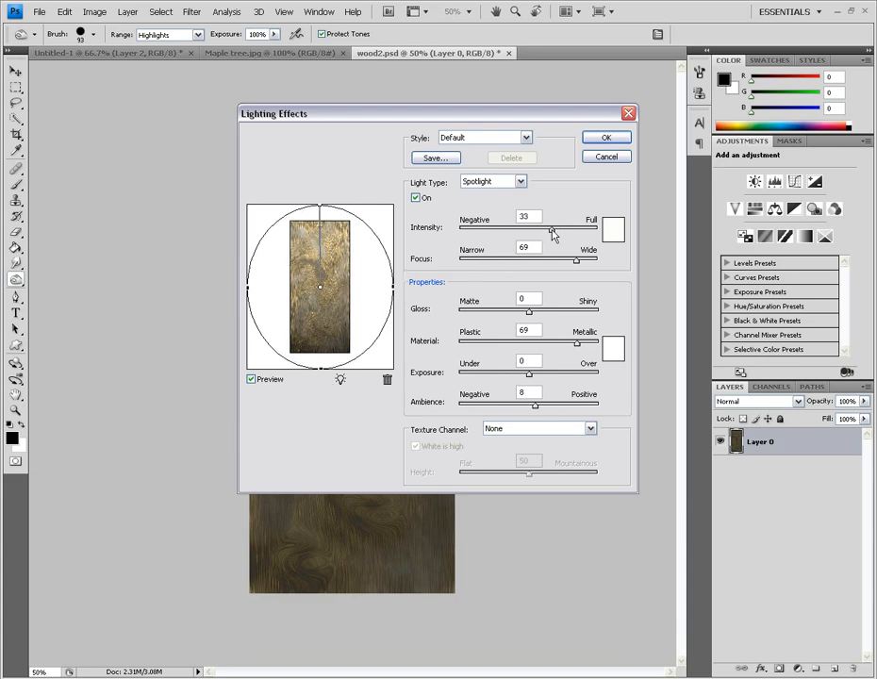
# Step: Set the spotlight's Focus to 100, Gloss to 100, Material to -55, Exposure to -34 and Ambience to 19
pyautogui.moveTo(575, 266); pyautogui.dragTo(596, 263)
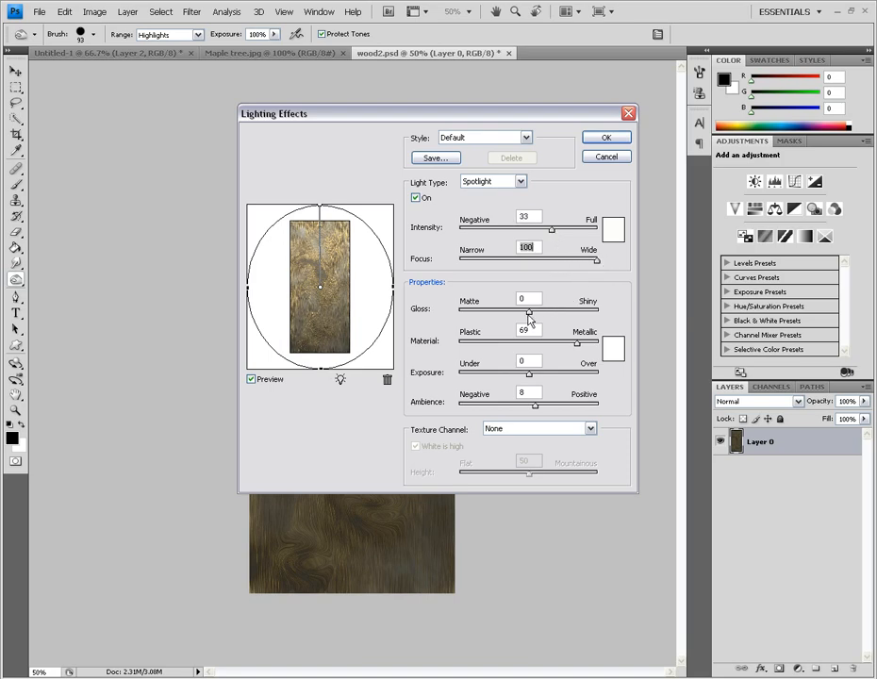
pyautogui.moveTo(528, 314); pyautogui.dragTo(597, 312)
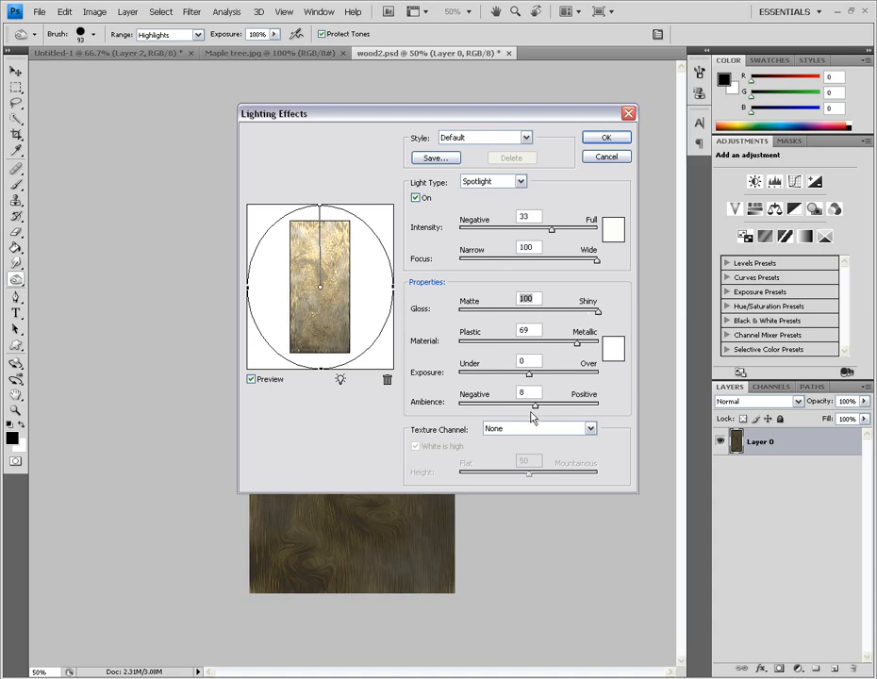
pyautogui.moveTo(576, 344); pyautogui.dragTo(491, 351)
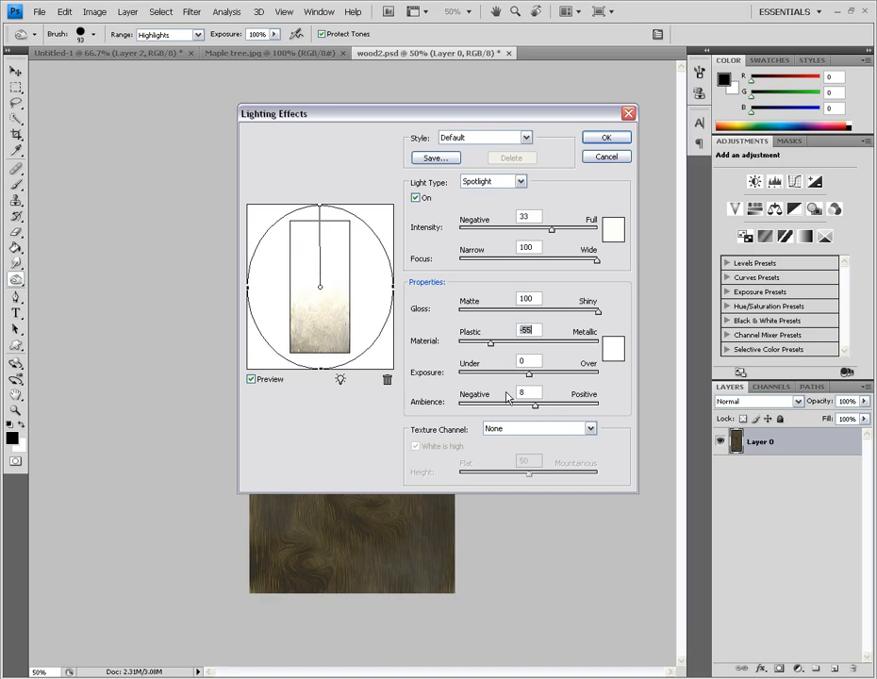
pyautogui.moveTo(530, 378); pyautogui.dragTo(507, 377)
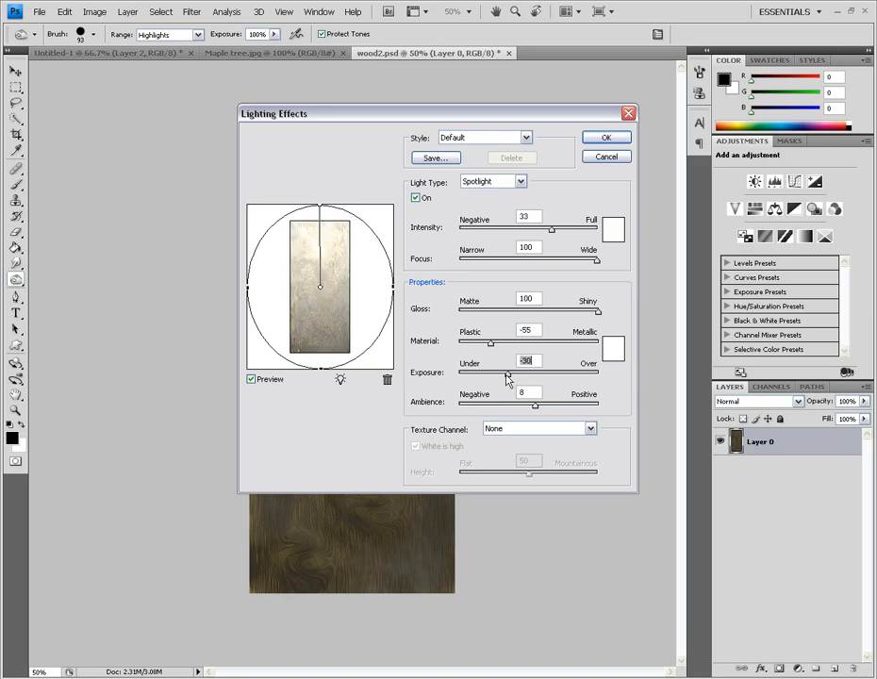
pyautogui.moveTo(535, 409); pyautogui.dragTo(545, 410)
# Step: Use Alpha 1 as the texture channel and apply the lighting effects to the wood layer
pyautogui.click(527, 429)
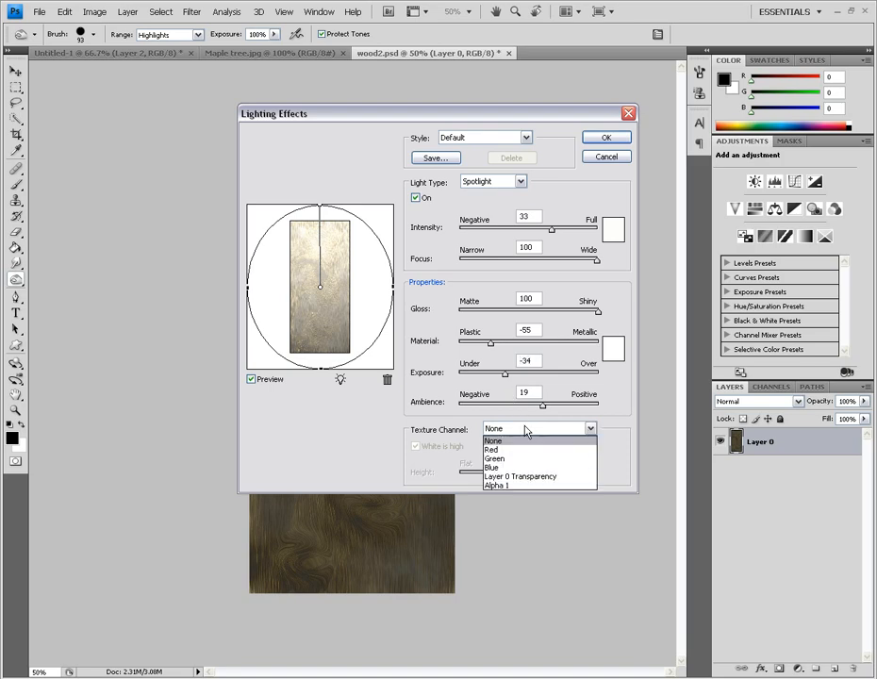
pyautogui.click(521, 485)
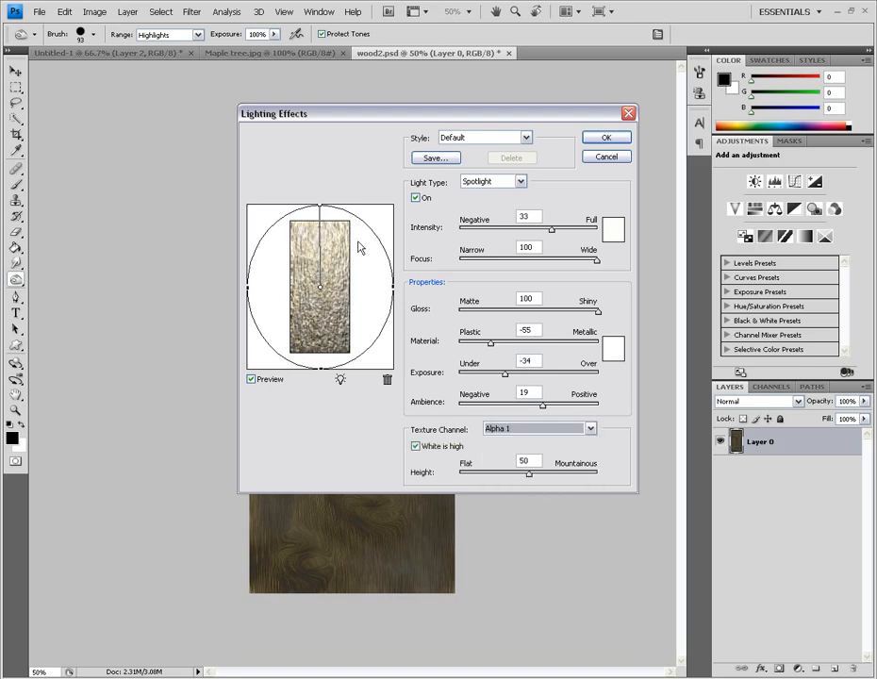
pyautogui.click(595, 137)
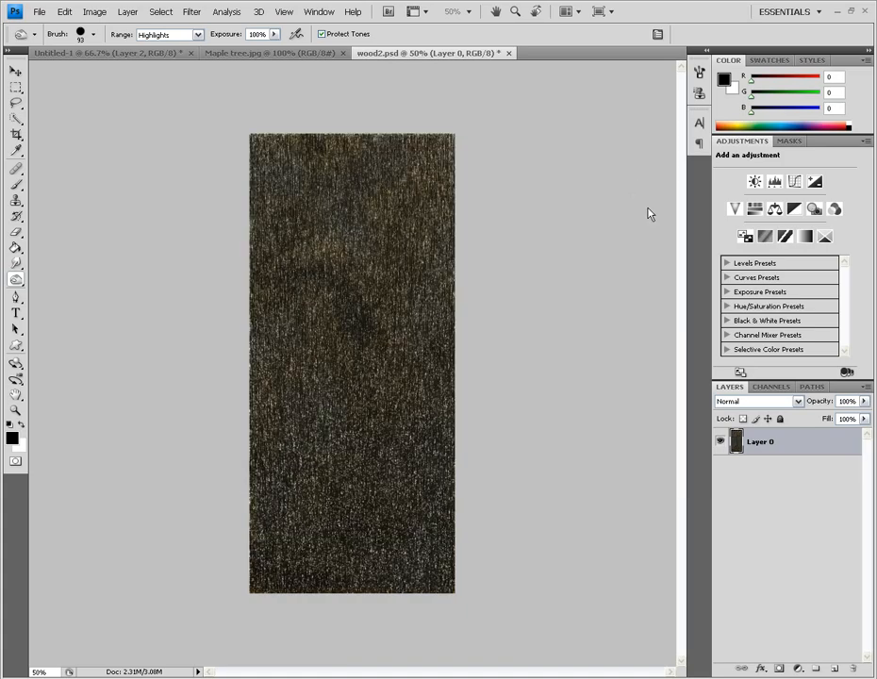
# Step: Enlarge the Burn brush to 2500 px and darken the highlights over the whole wood texture
pyautogui.hotkey('ctrl', '1')
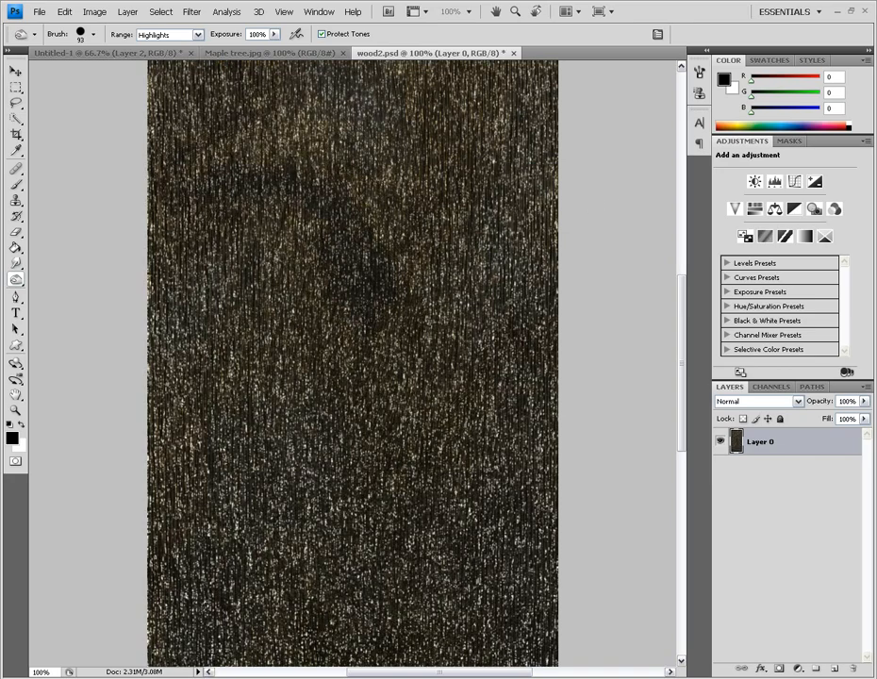
pyautogui.hotkey('ctrl', '-')
pyautogui.hotkey('ctrl', '-')
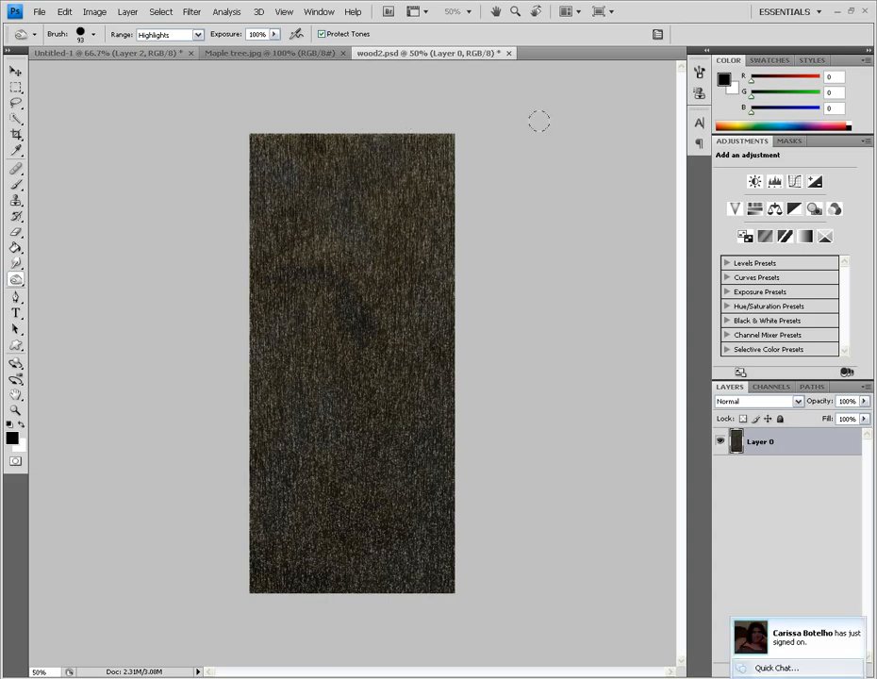
pyautogui.click(93, 34)
pyautogui.moveTo(83, 72); pyautogui.dragTo(164, 72)
pyautogui.click(517, 34)
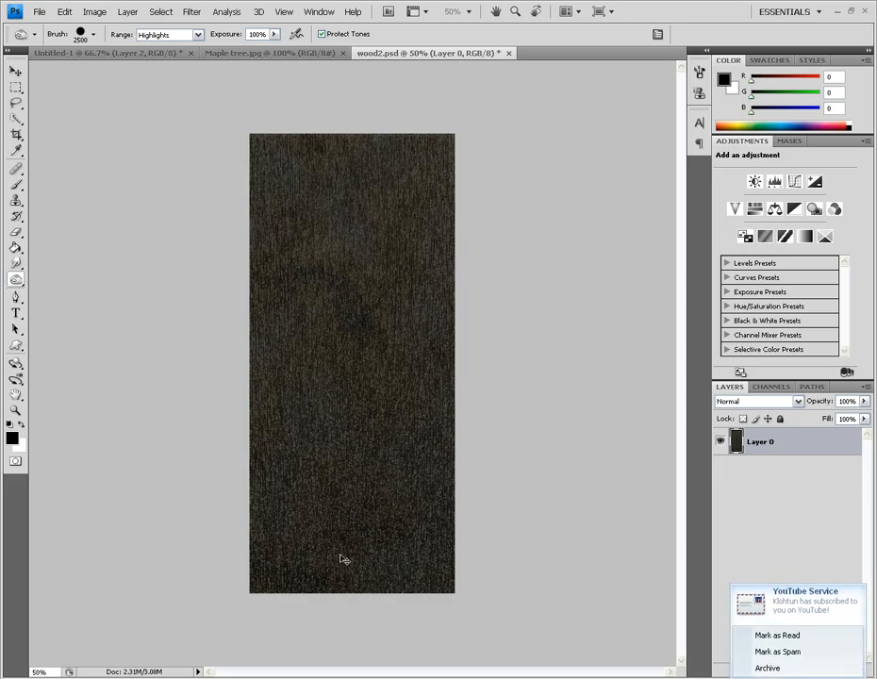
# Step: Select the entire wood texture and copy it merged
pyautogui.hotkey('ctrl', '+')
pyautogui.hotkey('ctrl', '+')
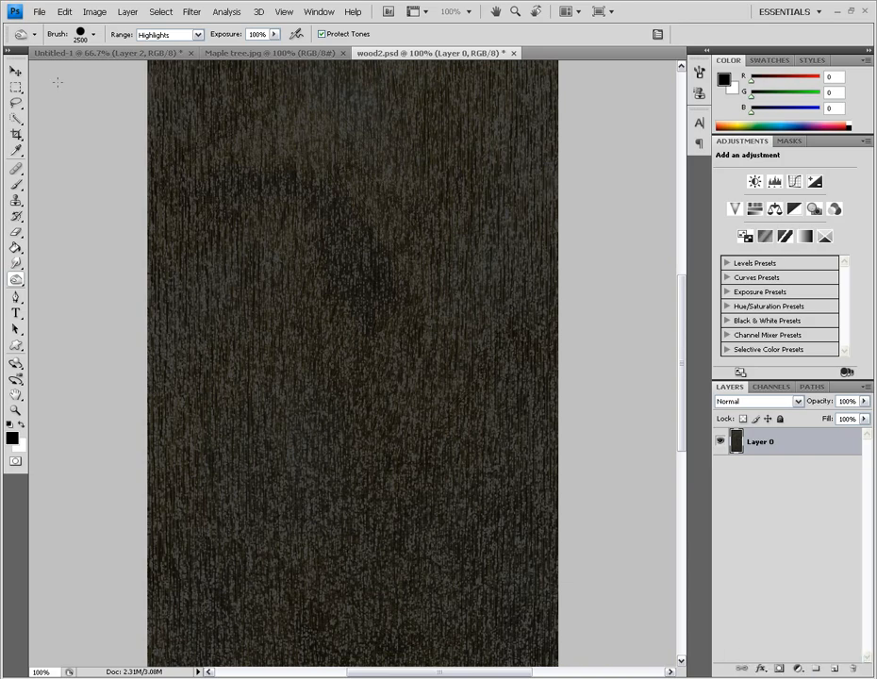
pyautogui.click(156, 12)
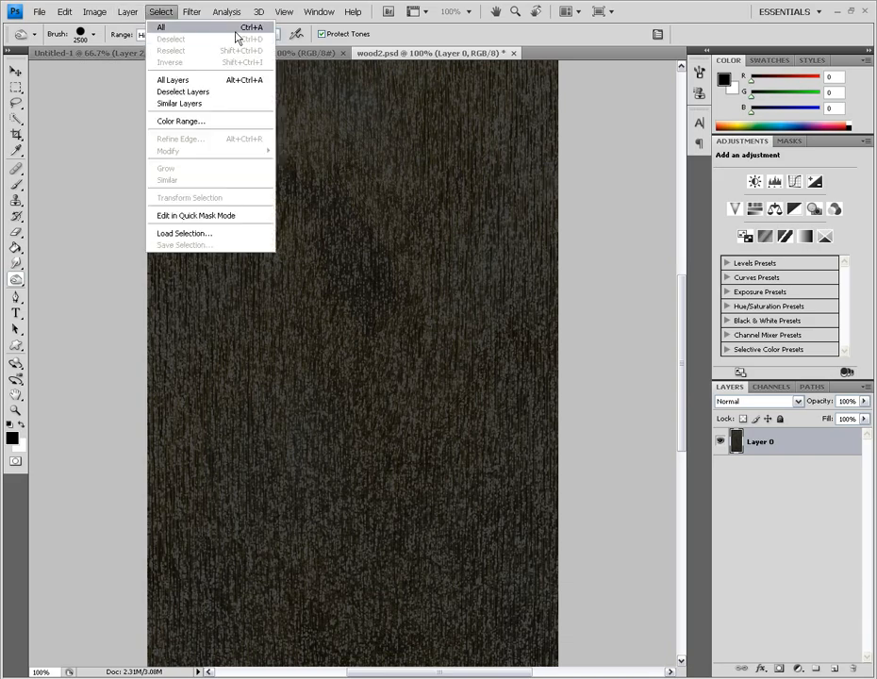
pyautogui.click(162, 28)
pyautogui.click(64, 11)
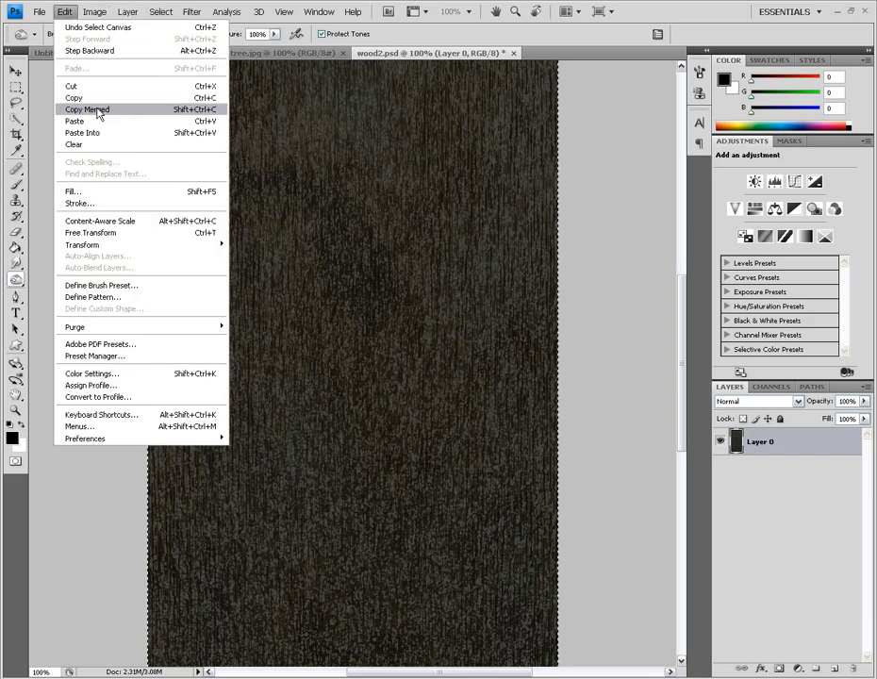
pyautogui.click(96, 110)
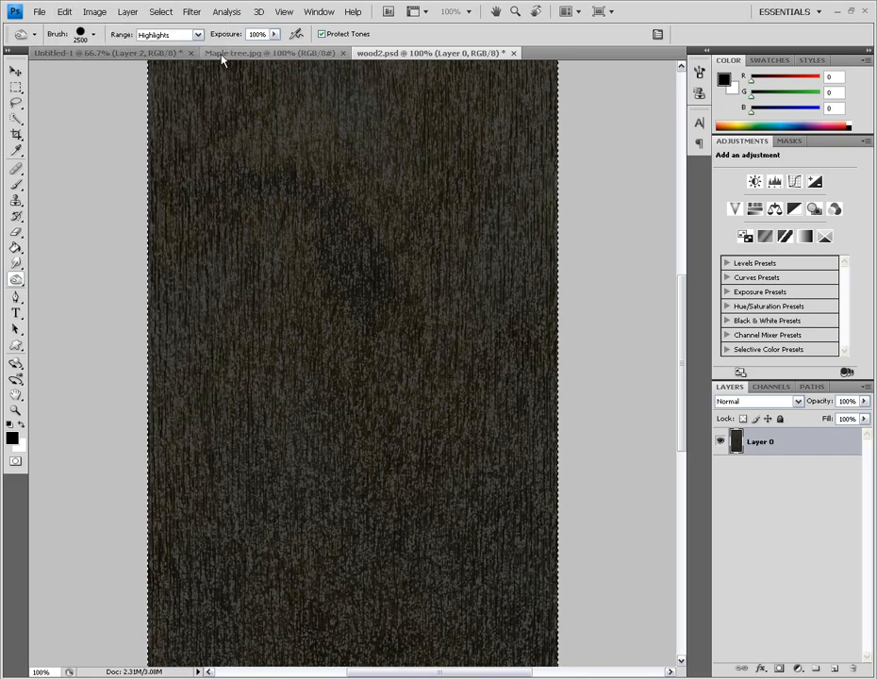
# Step: Close Maple tree.jpg and paste the copied wood texture into the Untitled-1 tree document
pyautogui.click(273, 55)
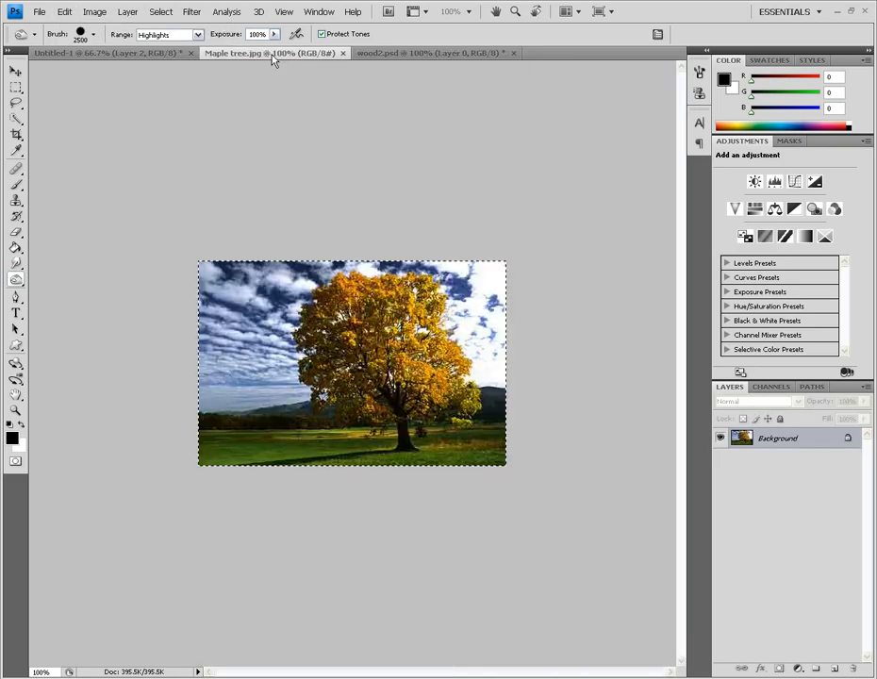
pyautogui.click(342, 53)
pyautogui.click(131, 53)
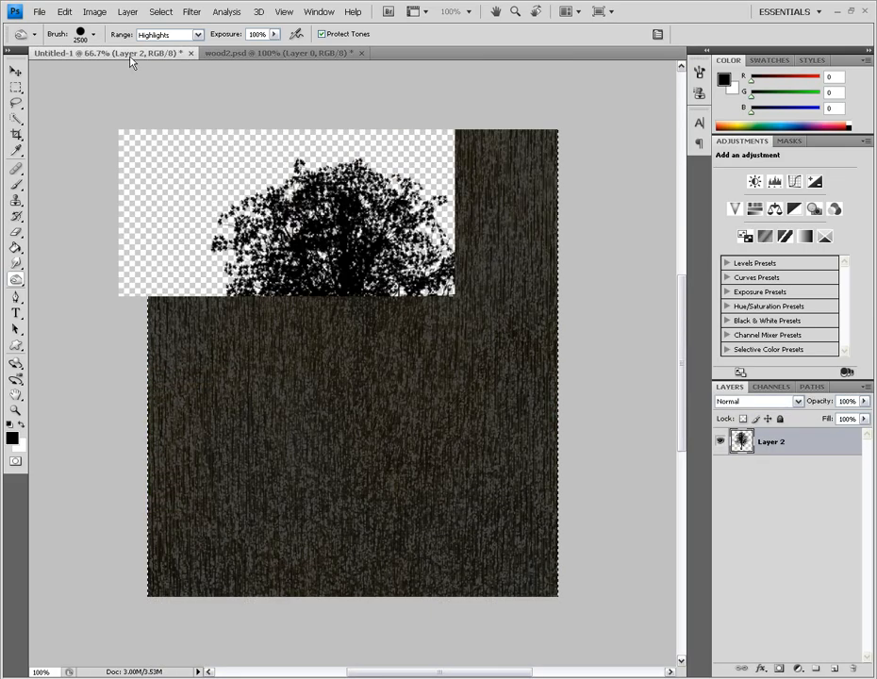
pyautogui.click(64, 12)
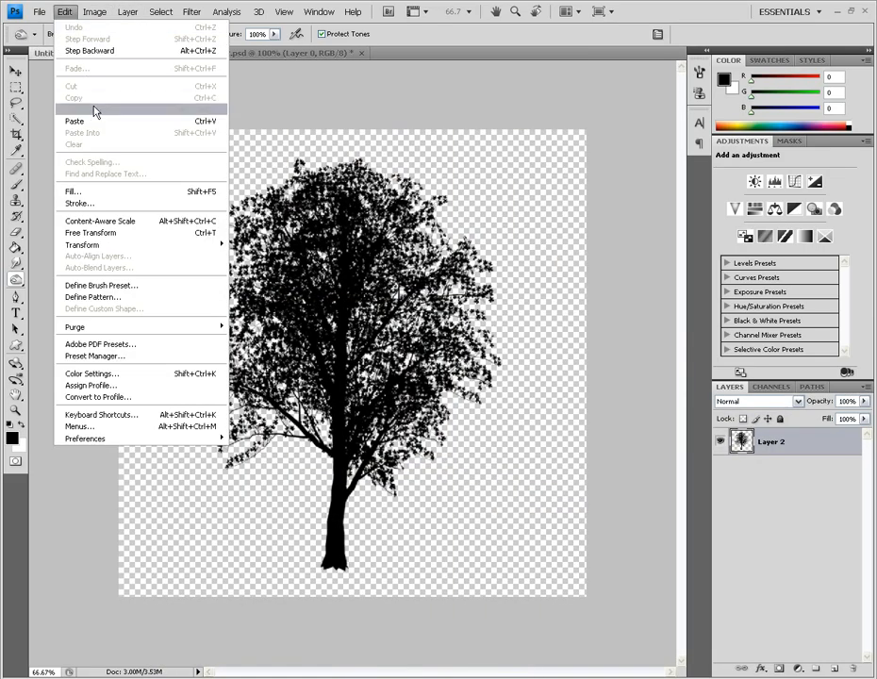
pyautogui.click(76, 121)
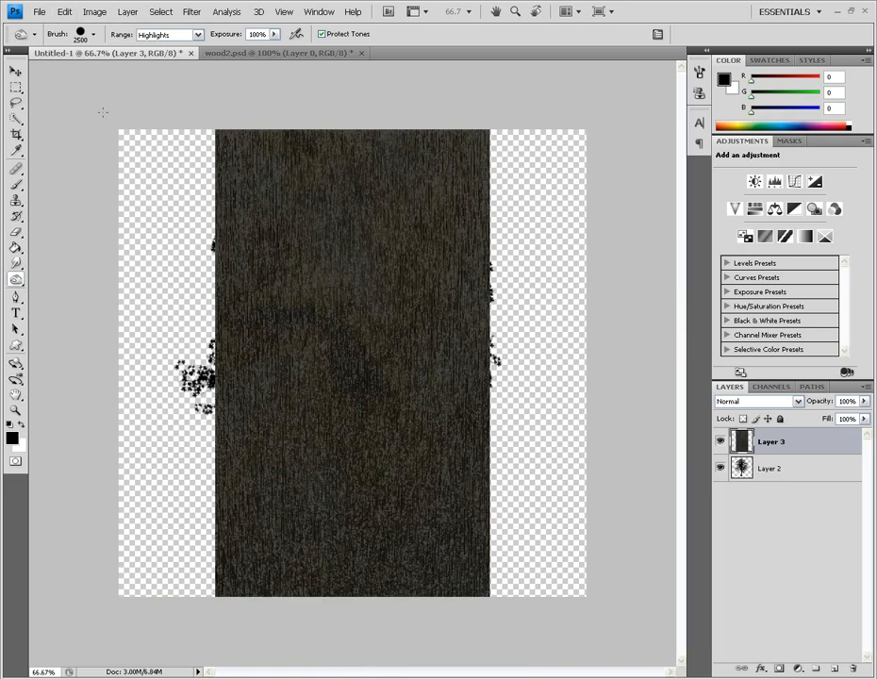
# Step: Scale the pasted wood texture to about 65.6% width and 45.6% height so it covers the trunk and lower middle of the crown
pyautogui.hotkey('ctrl', '-')
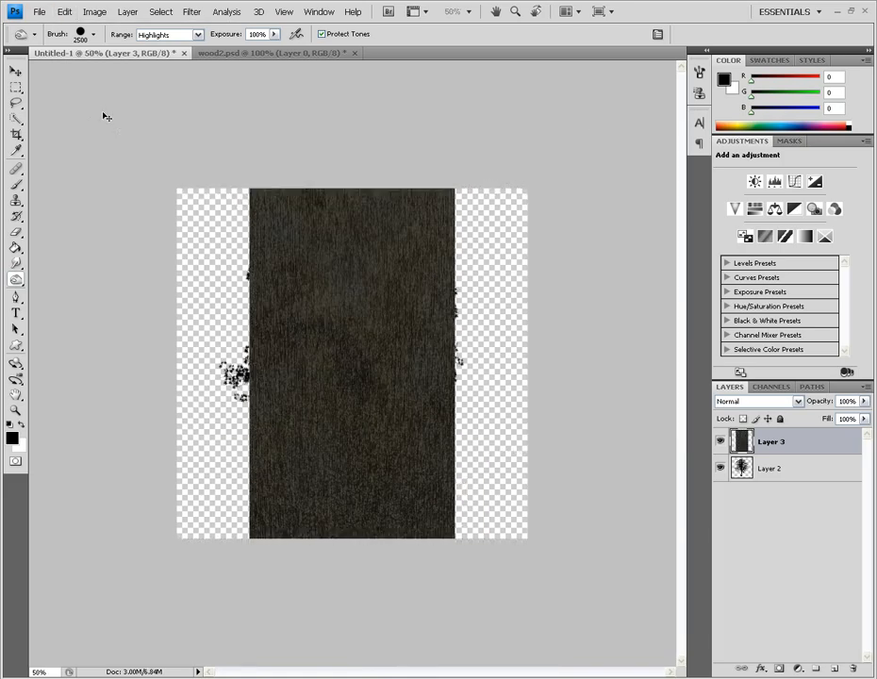
pyautogui.hotkey('ctrl', 't')
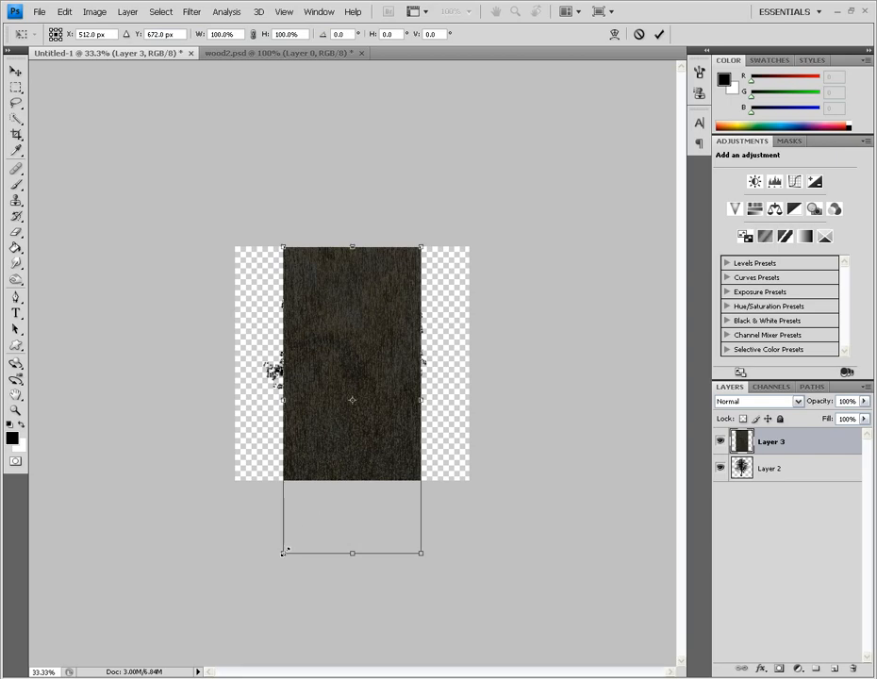
pyautogui.moveTo(287, 549); pyautogui.dragTo(334, 463)
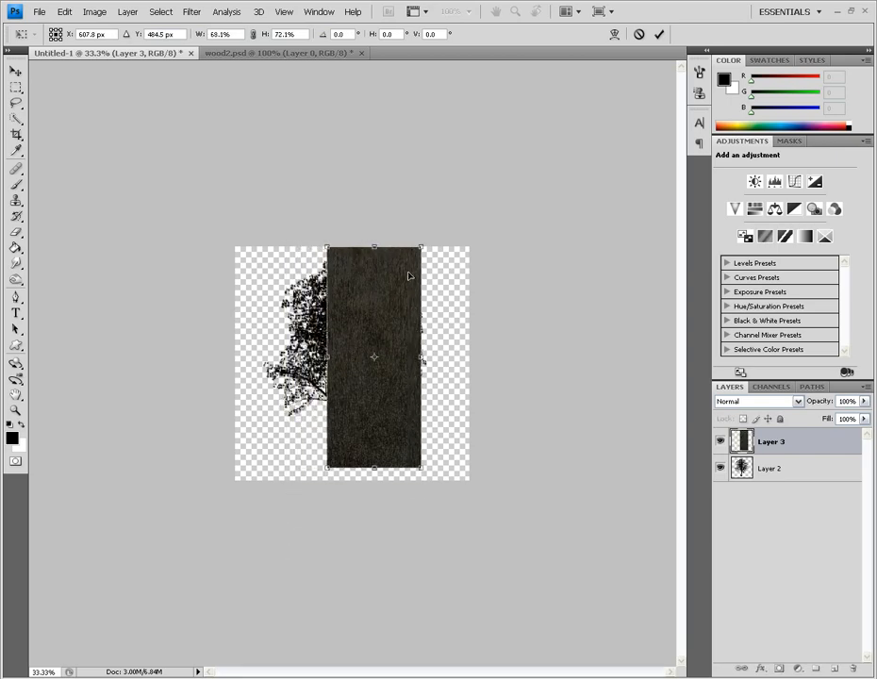
pyautogui.moveTo(421, 247); pyautogui.dragTo(390, 295)
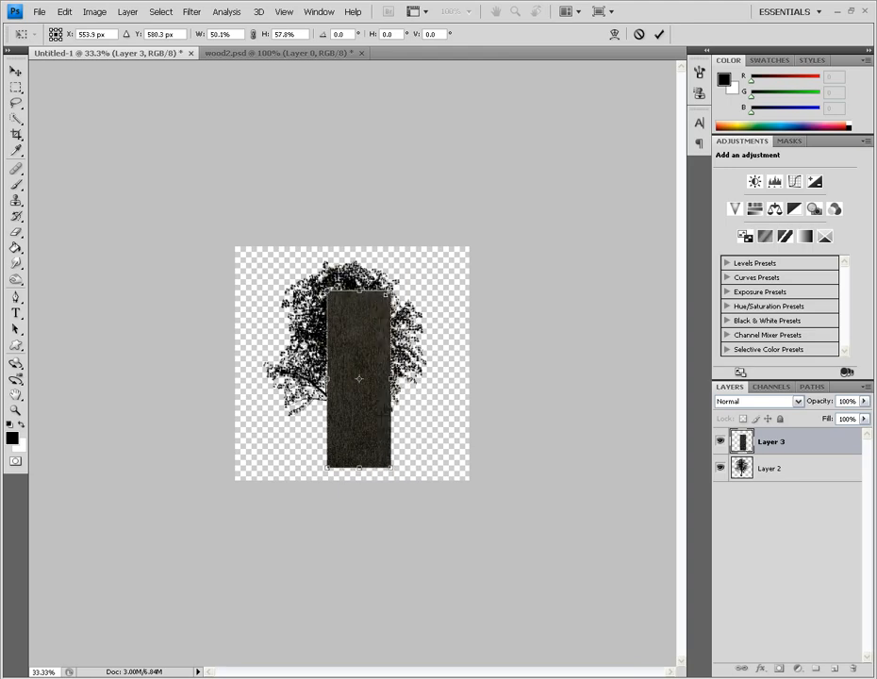
pyautogui.moveTo(327, 379); pyautogui.dragTo(298, 379)
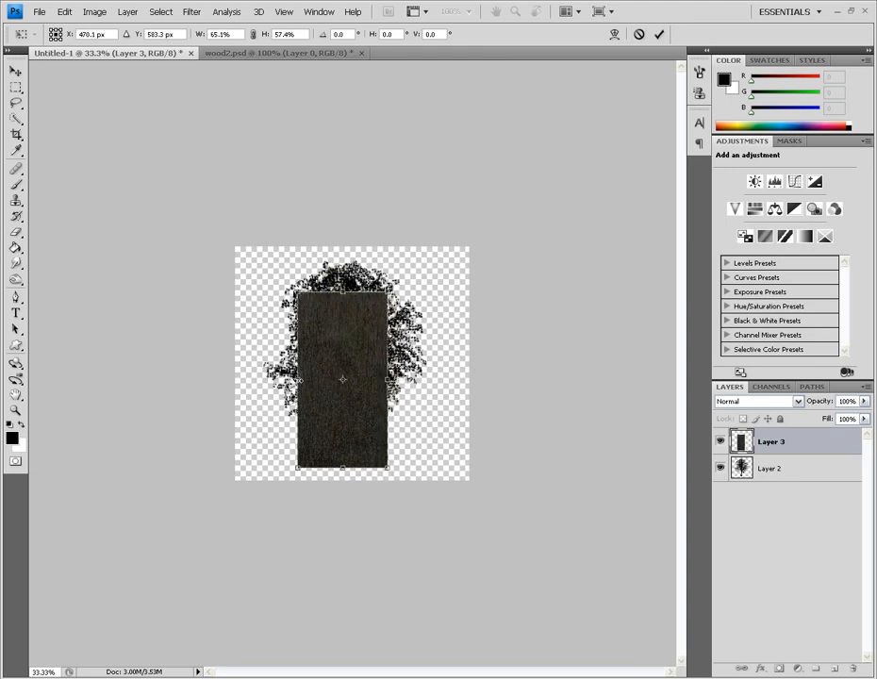
pyautogui.moveTo(343, 292); pyautogui.dragTo(345, 335)
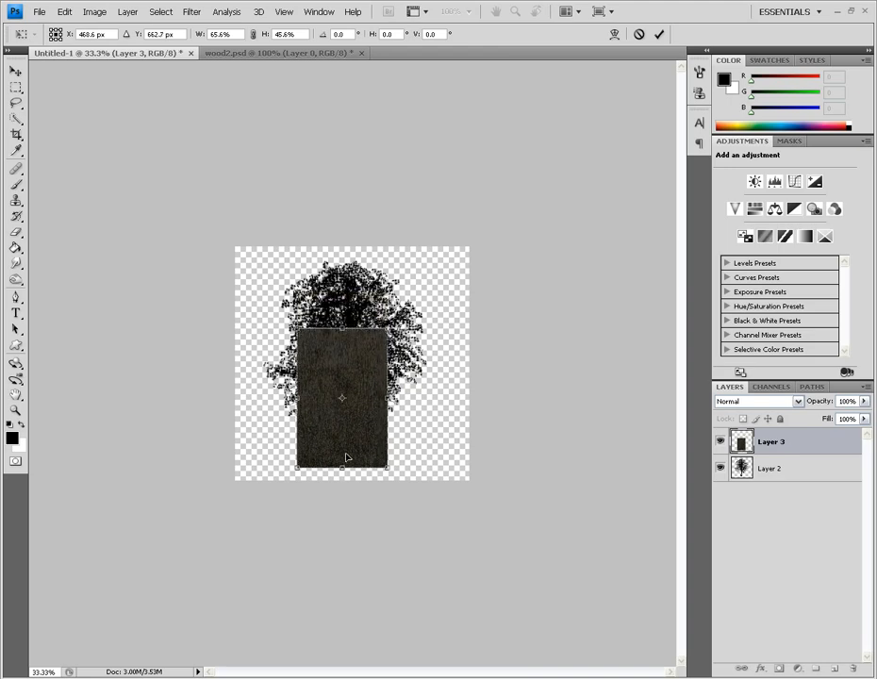
pyautogui.moveTo(342, 466)
pyautogui.mouseDown()
pyautogui.moveTo(343, 431)
pyautogui.moveTo(342, 466)
pyautogui.mouseUp()
pyautogui.press('Return')
pyautogui.press('o')
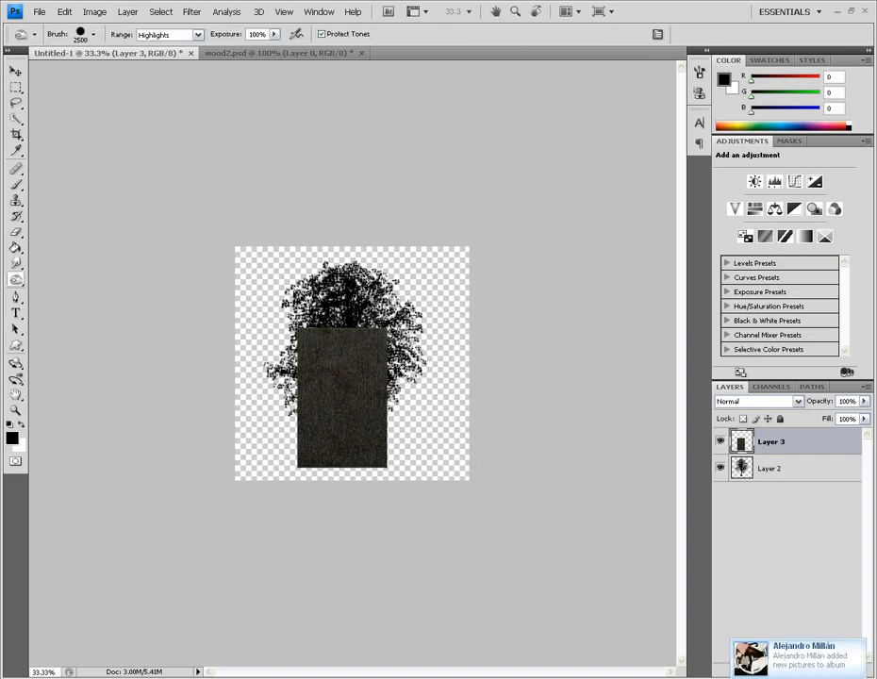
# Step: Add a layer mask to the wood texture layer above the tree silhouette
pyautogui.hotkey('ctrl', '+')
pyautogui.hotkey('ctrl', '+')
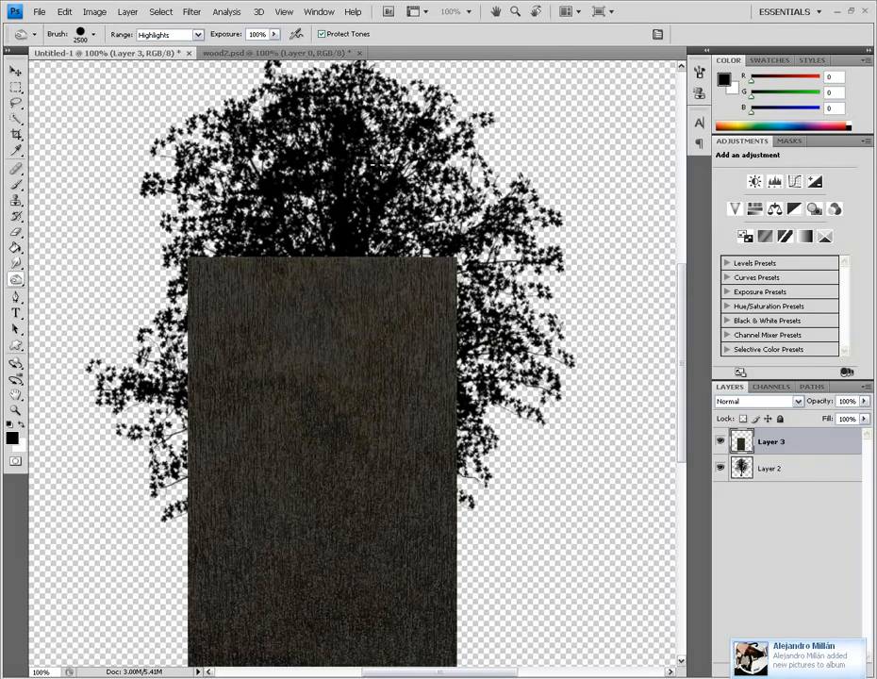
pyautogui.scroll(-3, 357, 146)
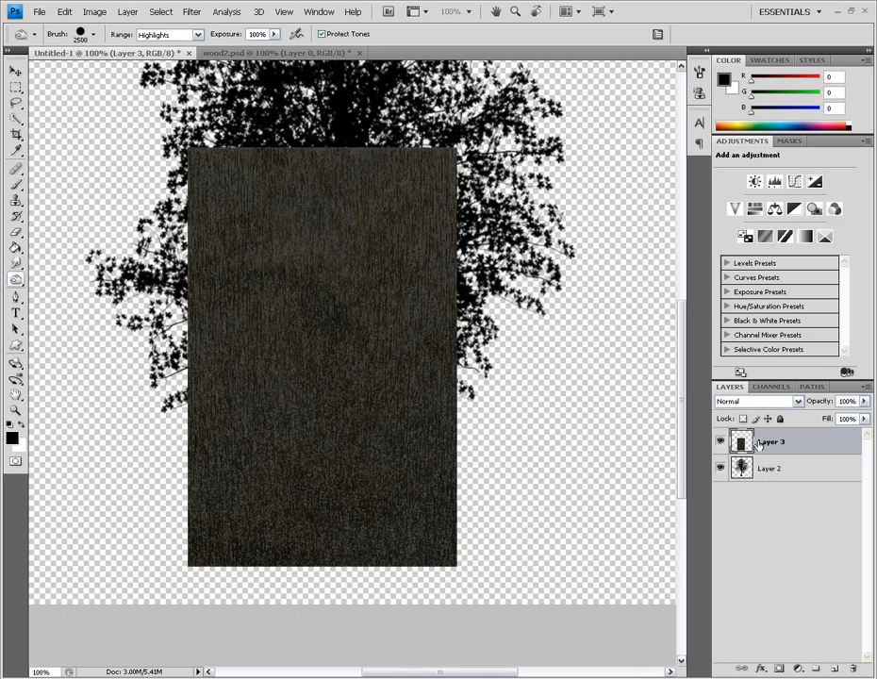
pyautogui.click(778, 671)
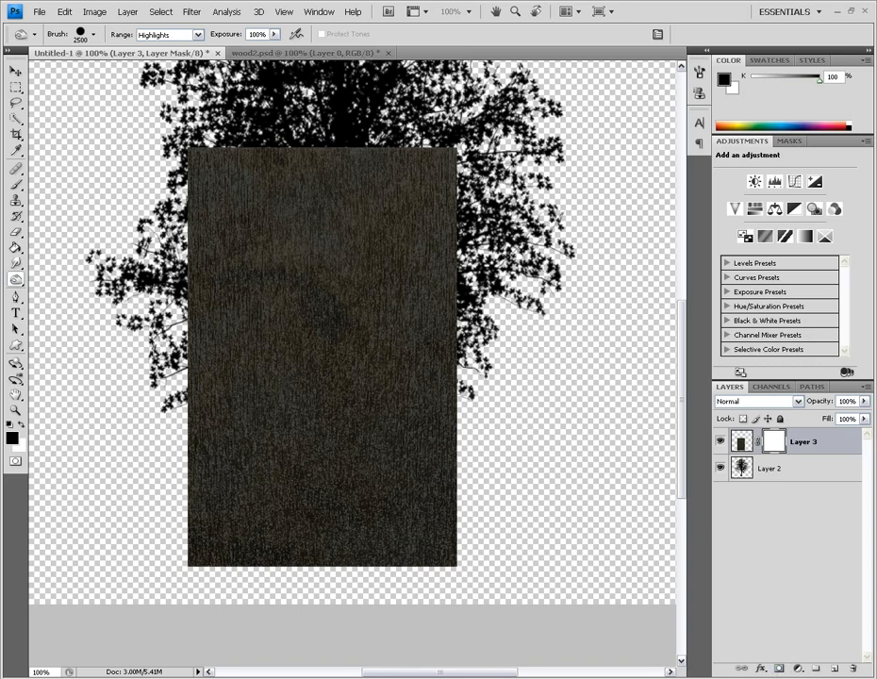
pyautogui.click(127, 13)
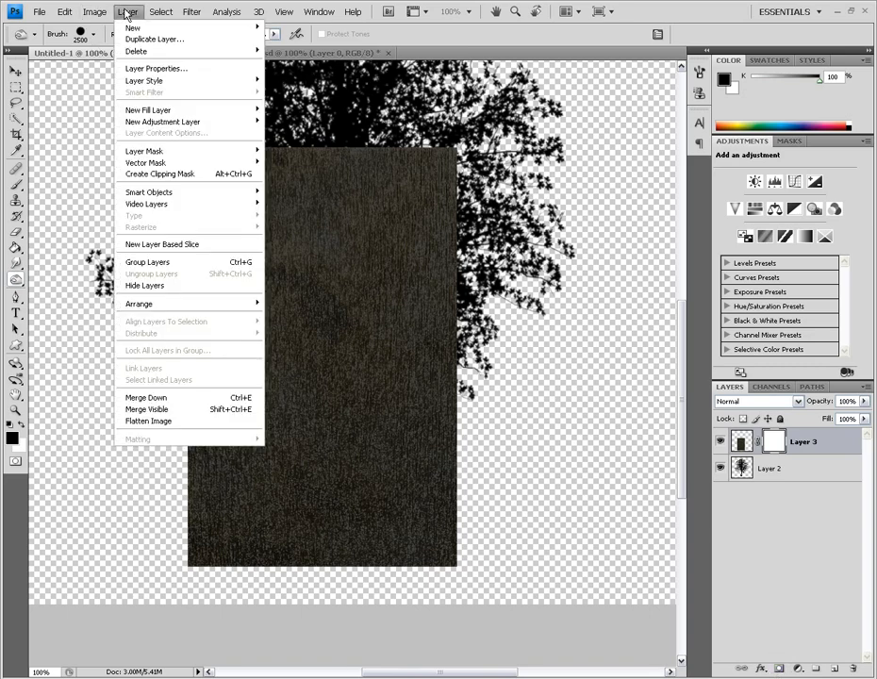
pyautogui.moveTo(150, 154)
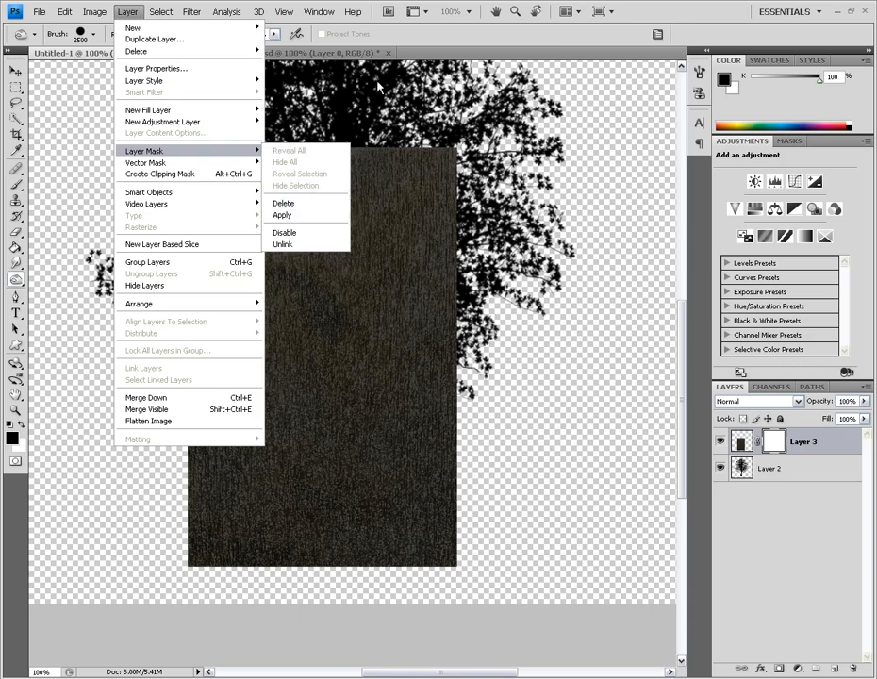
pyautogui.click(718, 14)
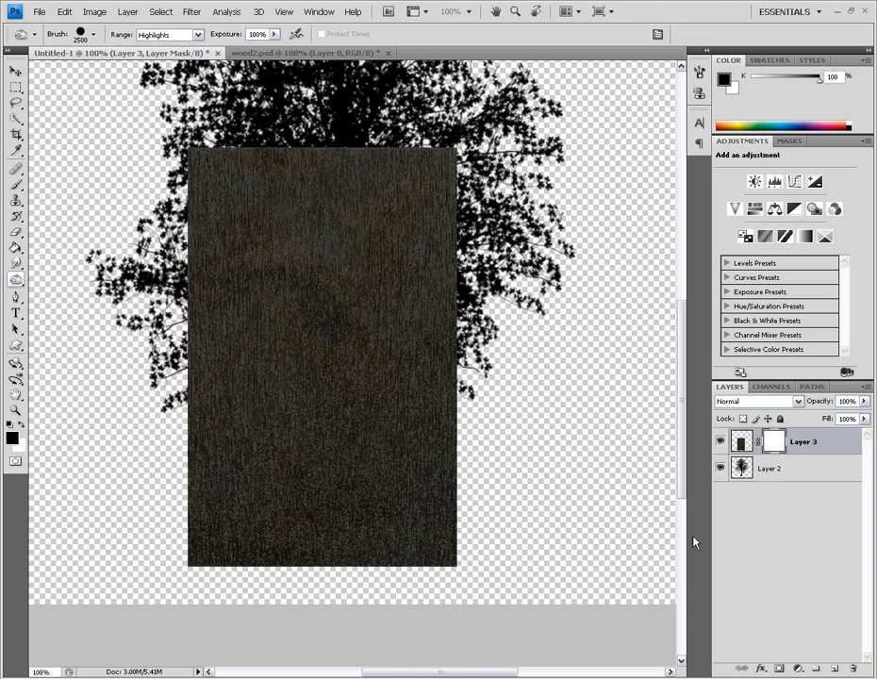
pyautogui.click(740, 444)
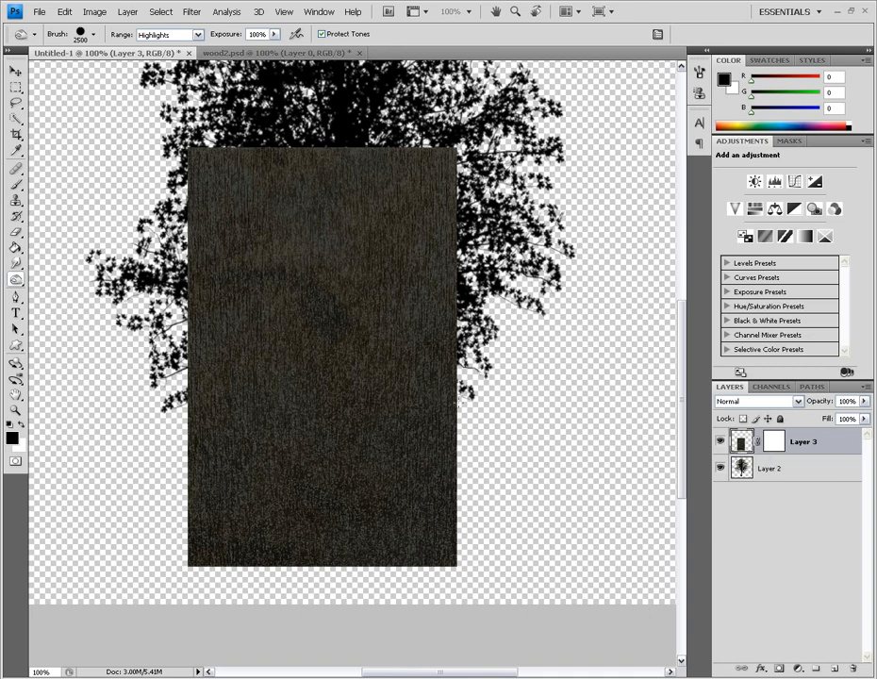
pyautogui.click(776, 443)
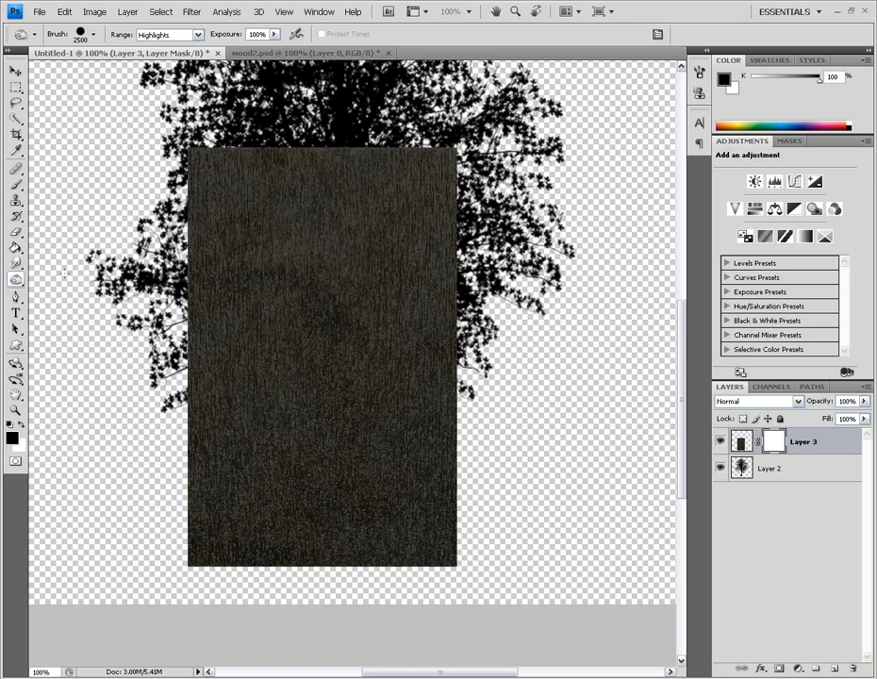
pyautogui.press('x')
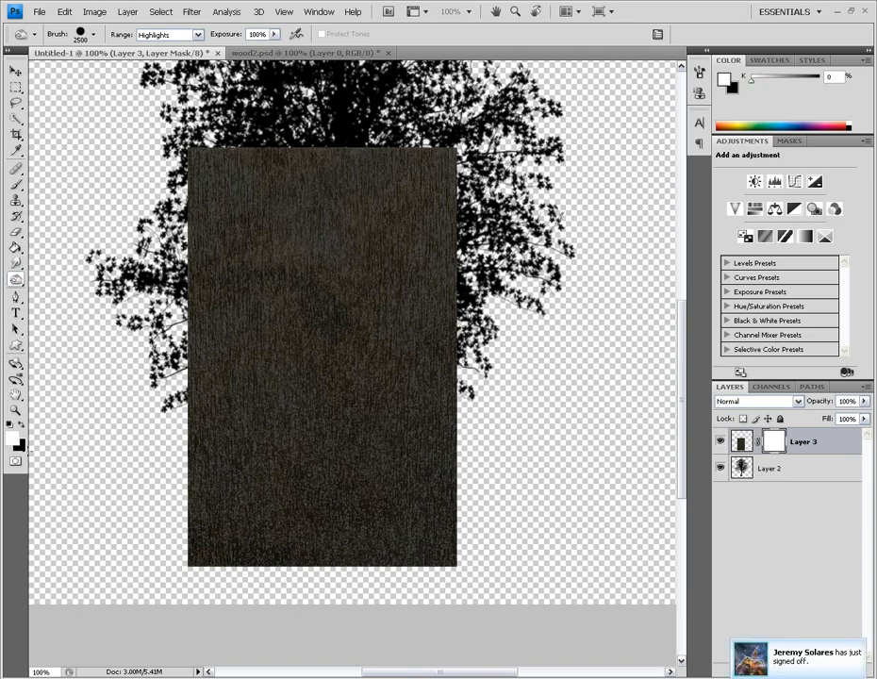
pyautogui.press('x')
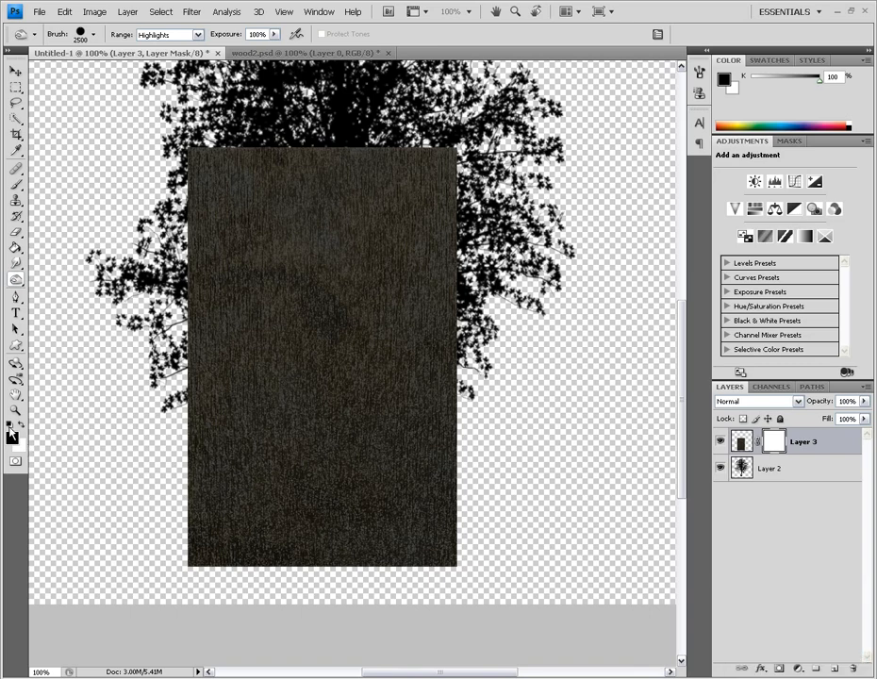
# Step: Set the Brush tool to the 60 px hard round tip
pyautogui.press('b')
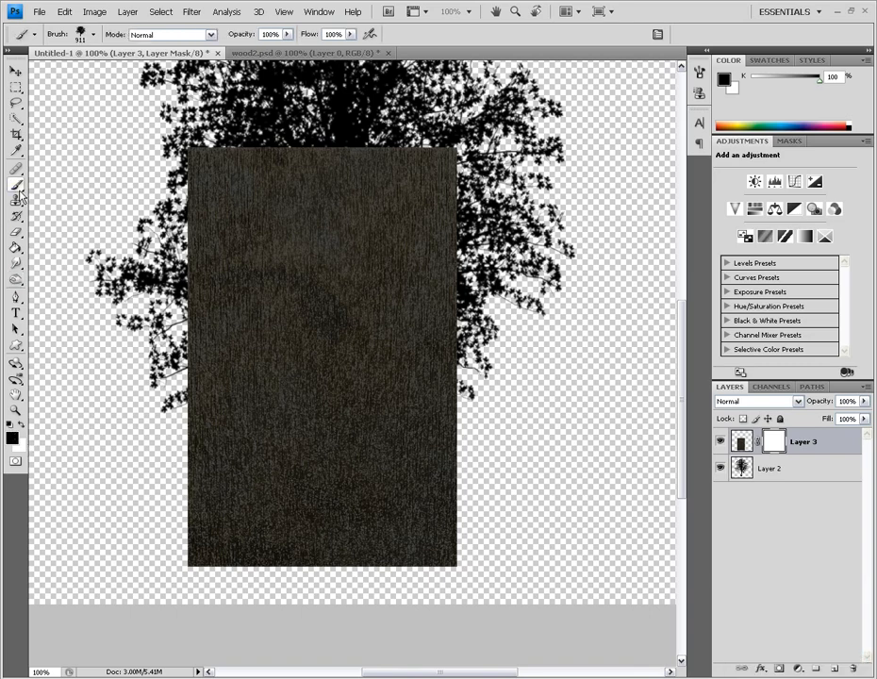
pyautogui.click(81, 34)
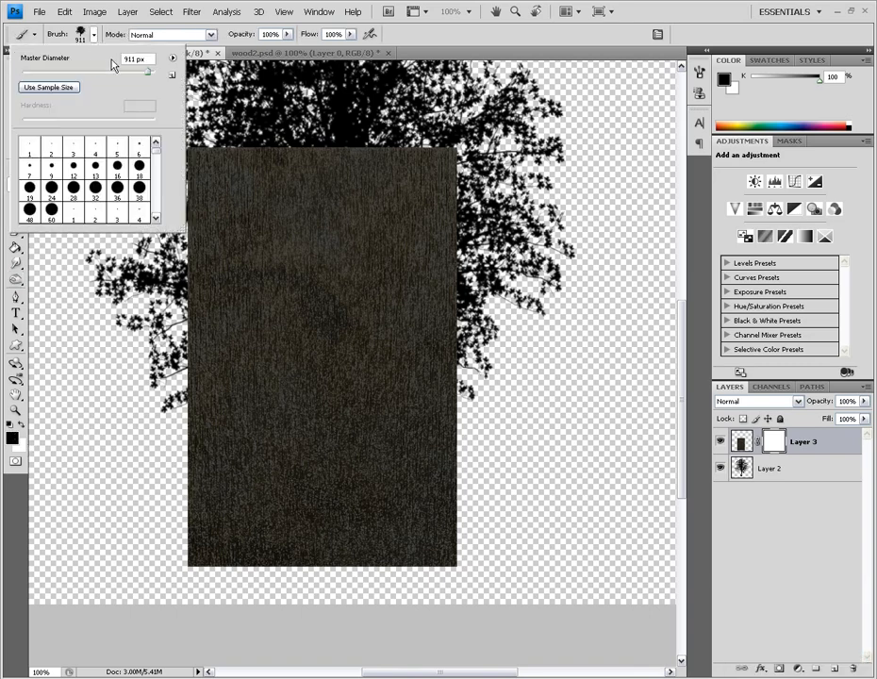
pyautogui.click(52, 209)
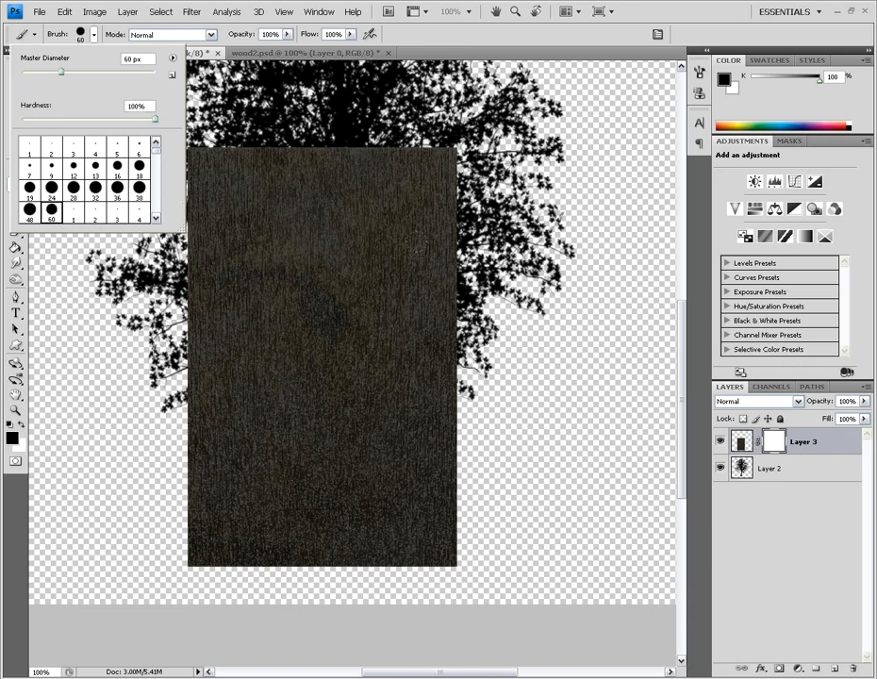
pyautogui.click(811, 441)
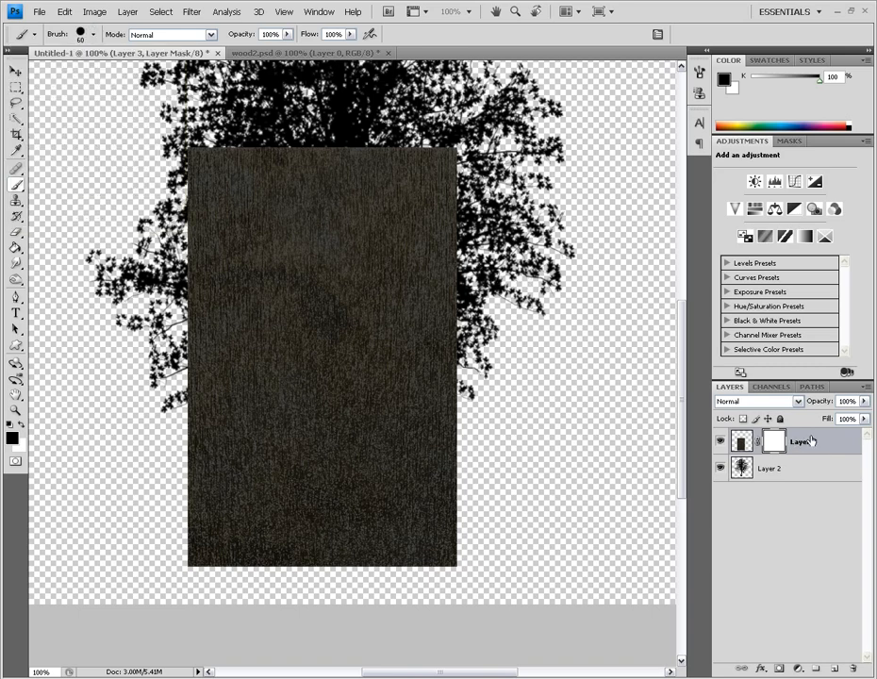
pyautogui.click(811, 441)
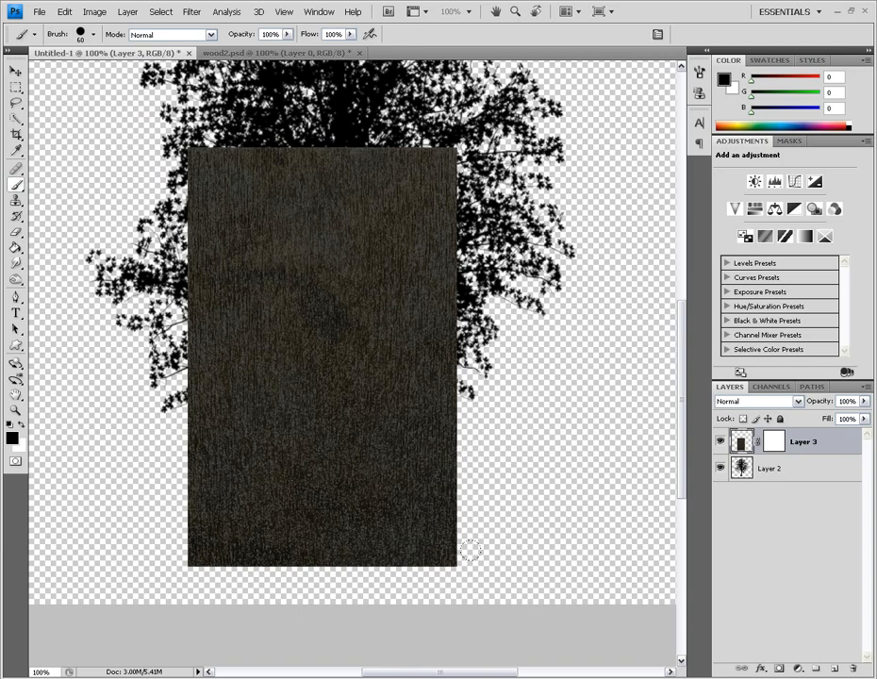
pyautogui.moveTo(336, 193)
pyautogui.mouseDown()
pyautogui.moveTo(325, 247)
pyautogui.moveTo(288, 328)
pyautogui.moveTo(269, 342)
pyautogui.moveTo(340, 172)
pyautogui.moveTo(366, 247)
pyautogui.moveTo(371, 323)
pyautogui.mouseUp()
pyautogui.hotkey('ctrl', 'z')
# Step: Hide the wood texture by painting black strokes on its layer mask and filling the remaining white area with black
pyautogui.click(775, 441)
pyautogui.moveTo(303, 180)
pyautogui.mouseDown()
pyautogui.moveTo(270, 274)
pyautogui.moveTo(225, 349)
pyautogui.mouseUp()
pyautogui.moveTo(391, 166)
pyautogui.mouseDown()
pyautogui.moveTo(342, 284)
pyautogui.moveTo(273, 356)
pyautogui.mouseUp()
pyautogui.moveTo(351, 242)
pyautogui.mouseDown()
pyautogui.moveTo(288, 375)
pyautogui.moveTo(390, 147)
pyautogui.moveTo(454, 253)
pyautogui.moveTo(447, 500)
pyautogui.moveTo(397, 249)
pyautogui.moveTo(407, 552)
pyautogui.moveTo(363, 481)
pyautogui.moveTo(331, 497)
pyautogui.moveTo(334, 557)
pyautogui.mouseUp()
pyautogui.click(16, 248)
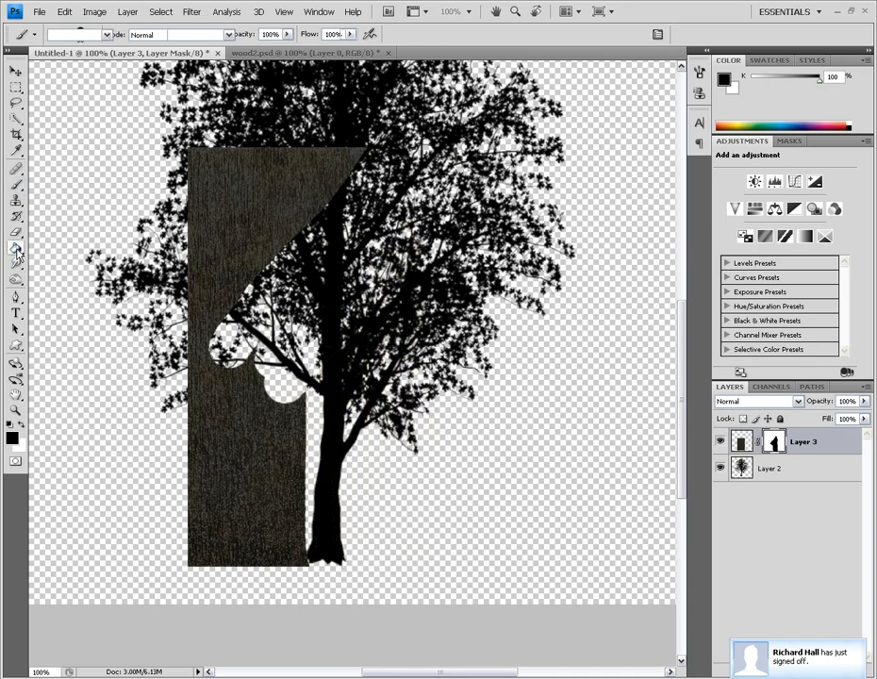
pyautogui.click(234, 231)
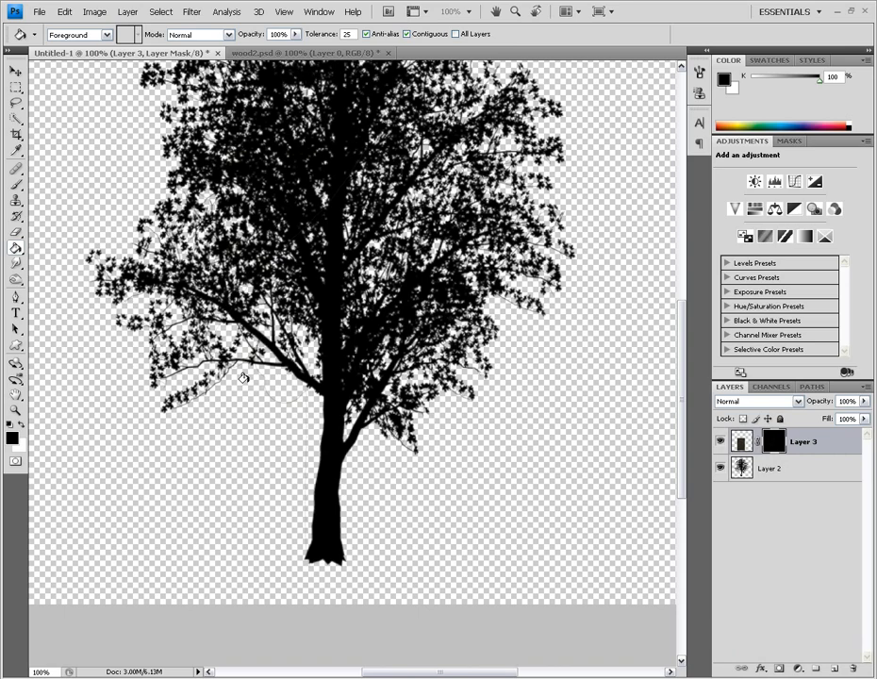
# Step: Switch to the 7 px hard round brush for detailed mask painting on the trunk
pyautogui.click(15, 409)
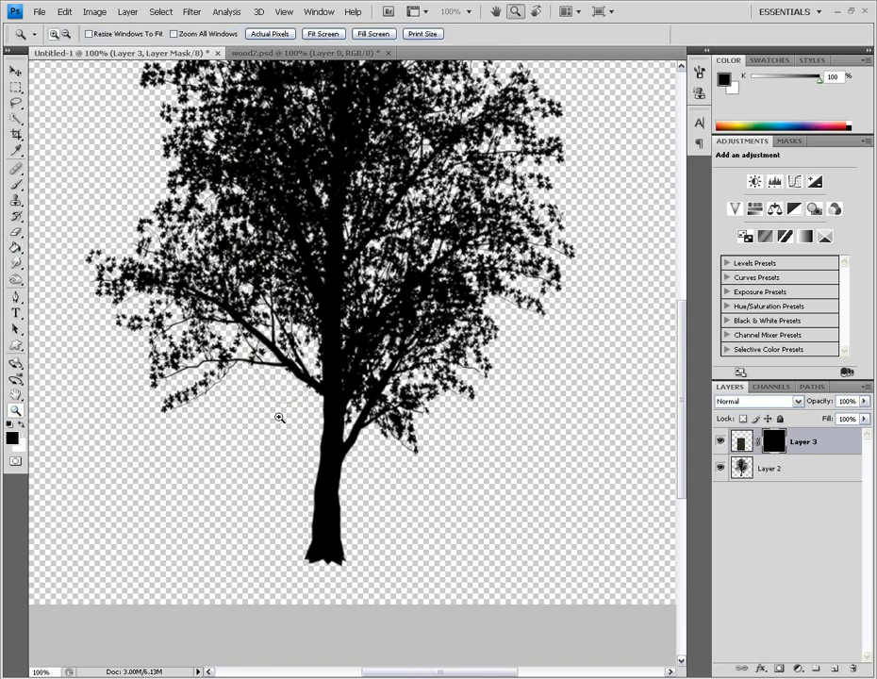
pyautogui.moveTo(264, 410); pyautogui.dragTo(403, 574)
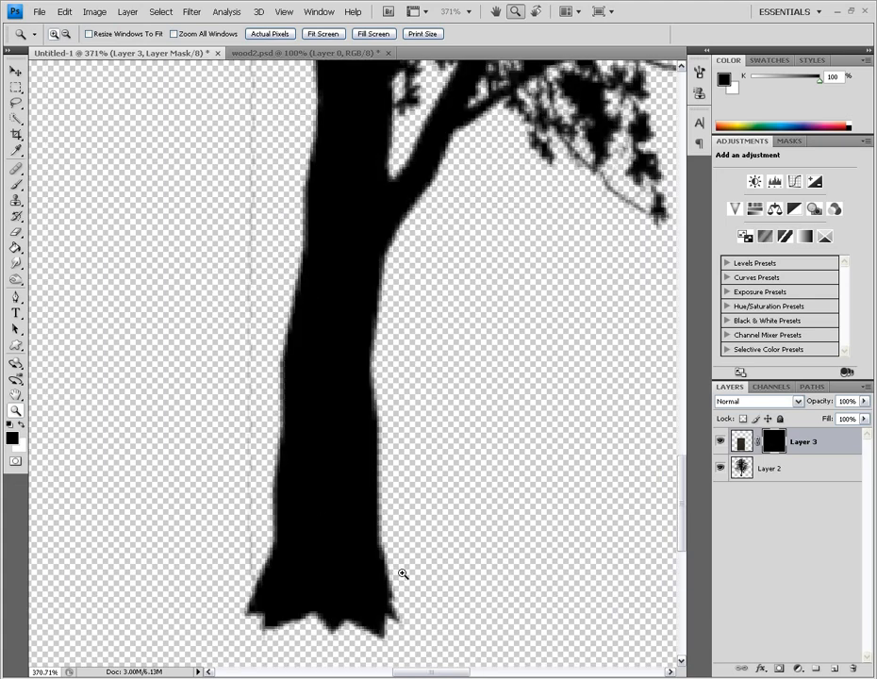
pyautogui.scroll(-5, 401, 568)
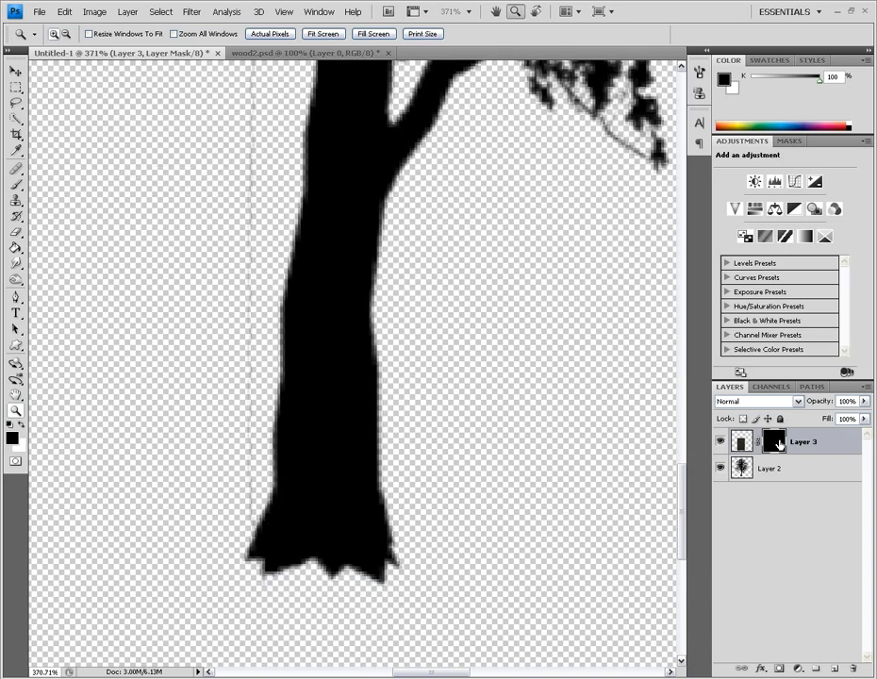
pyautogui.click(20, 186)
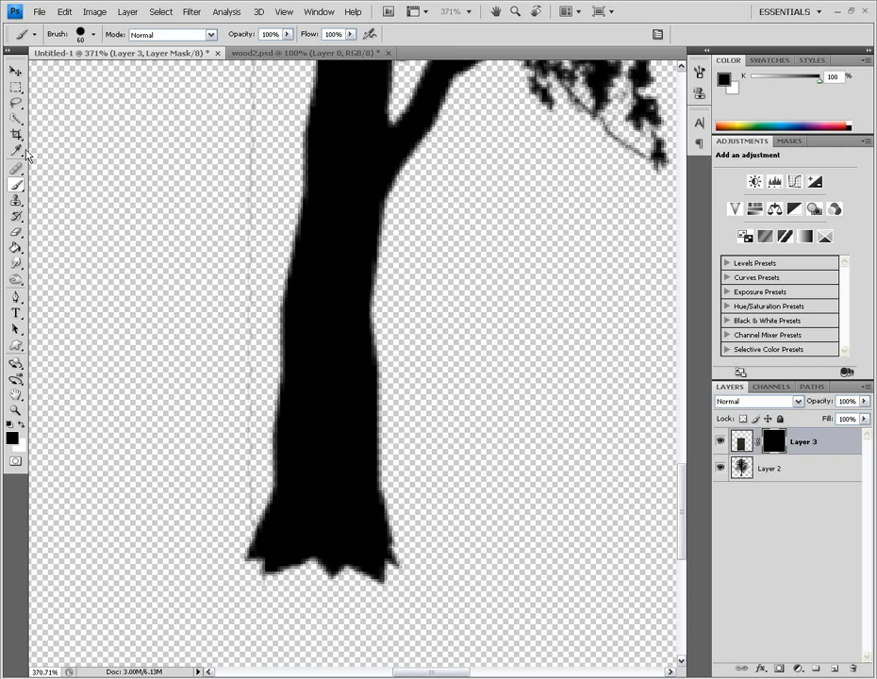
pyautogui.click(96, 35)
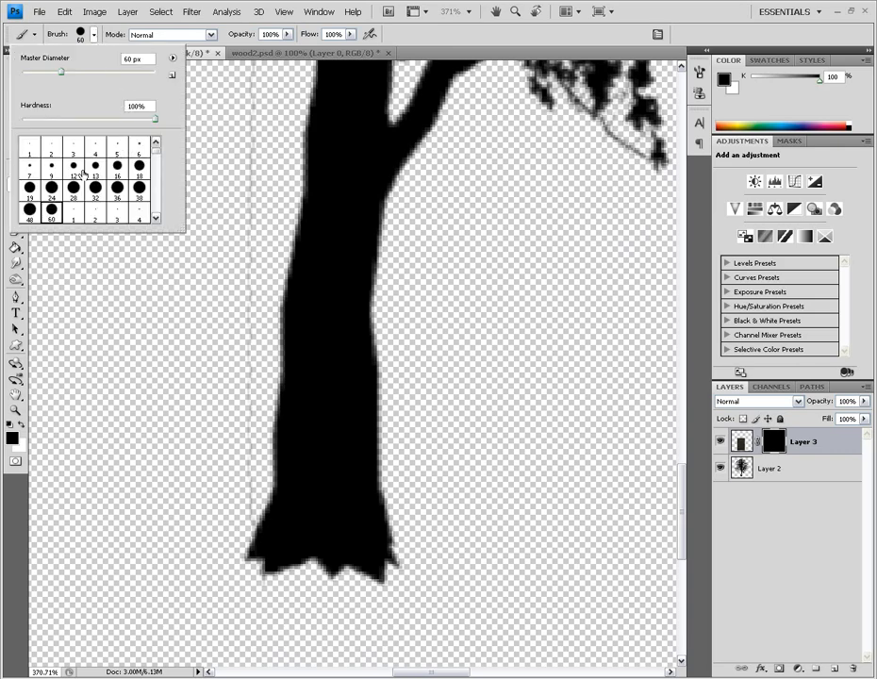
pyautogui.click(39, 171)
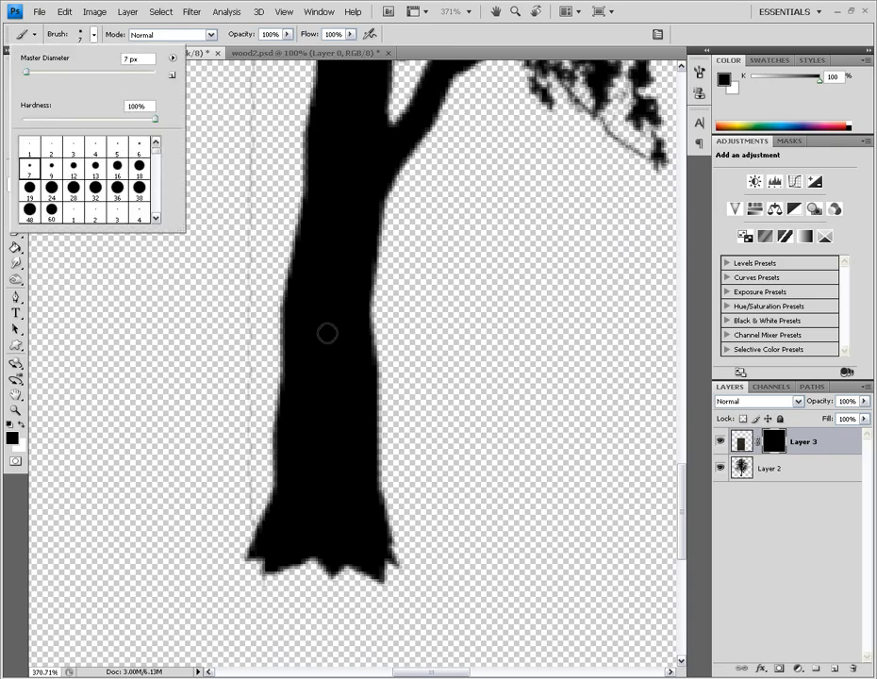
pyautogui.click(297, 287)
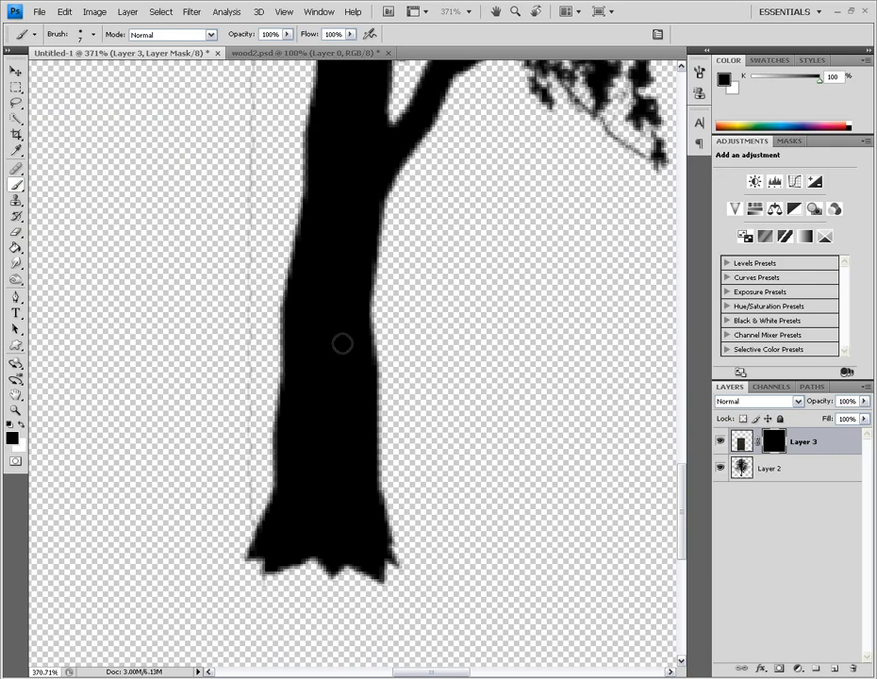
# Step: Paint white on the mask along the trunk's left edge, and mask out the stroke spilling off the trunk with black
pyautogui.press('x')
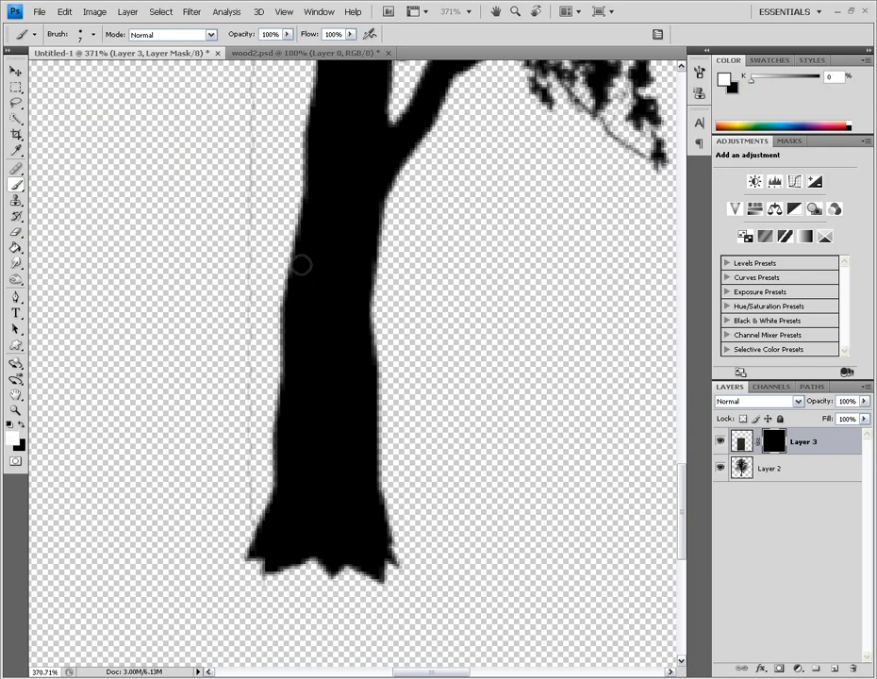
pyautogui.moveTo(298, 275); pyautogui.dragTo(287, 339)
pyautogui.moveTo(300, 288)
pyautogui.mouseDown()
pyautogui.moveTo(256, 348)
pyautogui.moveTo(182, 402)
pyautogui.mouseUp()
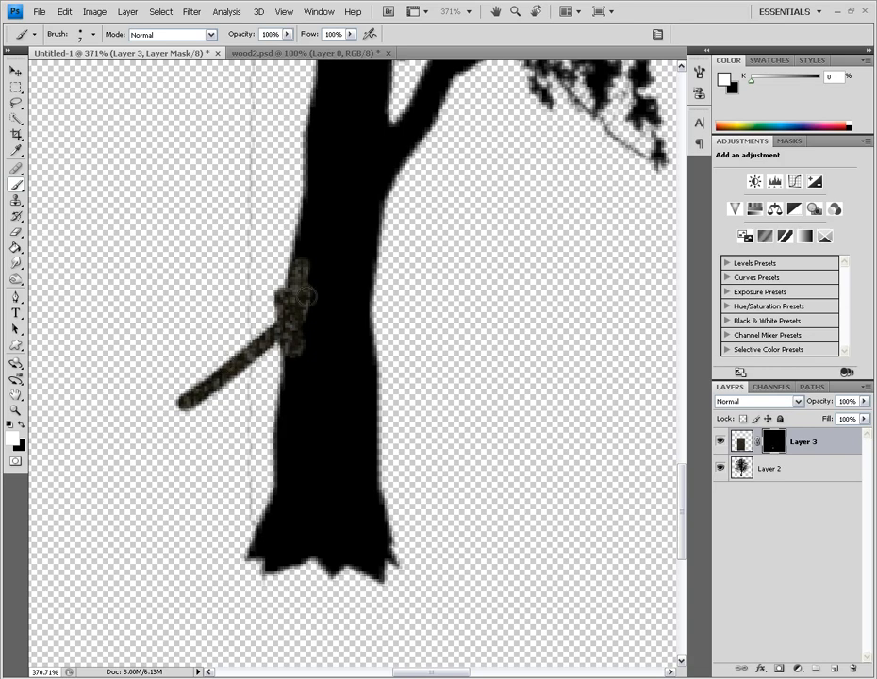
pyautogui.press('x')
pyautogui.moveTo(269, 318)
pyautogui.mouseDown()
pyautogui.moveTo(276, 285)
pyautogui.moveTo(229, 384)
pyautogui.moveTo(171, 412)
pyautogui.moveTo(197, 393)
pyautogui.mouseUp()
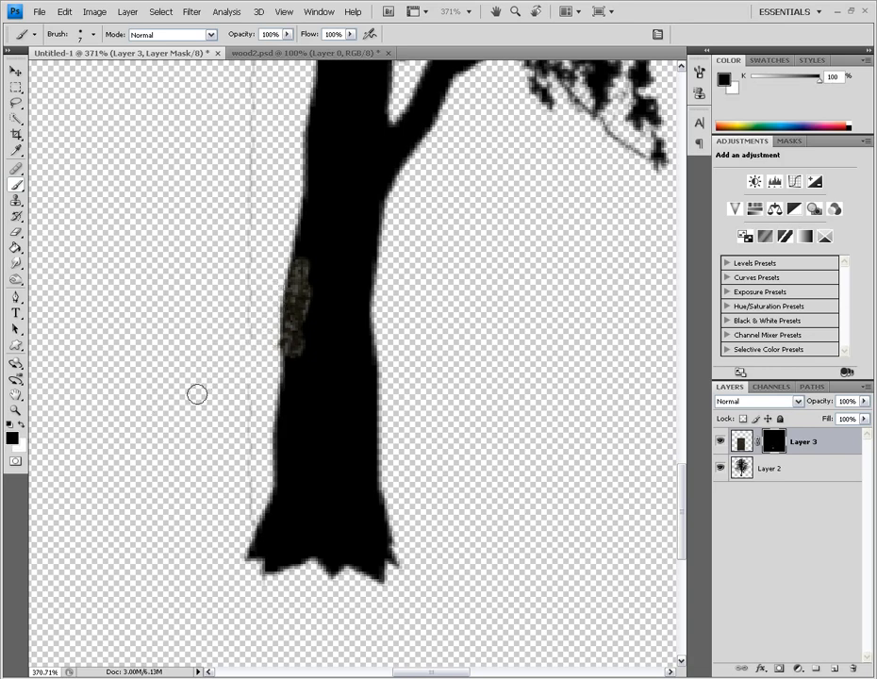
# Step: Reveal the bark over the lower trunk, from its base up to the first fork, by painting white on the mask
pyautogui.press('x')
pyautogui.moveTo(292, 356)
pyautogui.mouseDown()
pyautogui.moveTo(281, 500)
pyautogui.moveTo(258, 552)
pyautogui.moveTo(267, 549)
pyautogui.moveTo(275, 566)
pyautogui.moveTo(320, 547)
pyautogui.moveTo(333, 566)
pyautogui.moveTo(335, 556)
pyautogui.moveTo(379, 566)
pyautogui.moveTo(378, 545)
pyautogui.moveTo(383, 554)
pyautogui.moveTo(363, 506)
pyautogui.moveTo(376, 533)
pyautogui.moveTo(363, 394)
pyautogui.moveTo(358, 537)
pyautogui.moveTo(347, 519)
pyautogui.moveTo(337, 541)
pyautogui.moveTo(316, 533)
pyautogui.moveTo(304, 513)
pyautogui.moveTo(314, 481)
pyautogui.moveTo(324, 494)
pyautogui.moveTo(329, 483)
pyautogui.moveTo(346, 507)
pyautogui.moveTo(303, 477)
pyautogui.moveTo(297, 438)
pyautogui.moveTo(312, 416)
pyautogui.moveTo(329, 437)
pyautogui.moveTo(356, 411)
pyautogui.moveTo(363, 376)
pyautogui.moveTo(365, 420)
pyautogui.moveTo(362, 269)
pyautogui.moveTo(370, 217)
pyautogui.moveTo(358, 326)
pyautogui.moveTo(344, 264)
pyautogui.moveTo(328, 317)
pyautogui.moveTo(314, 251)
pyautogui.mouseUp()
pyautogui.scroll(5, 312, 283)
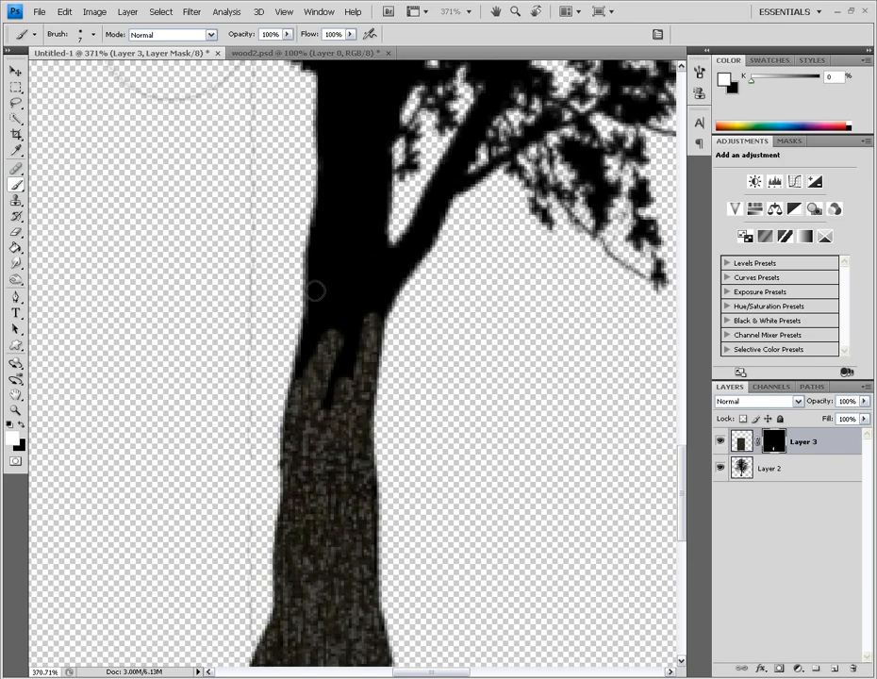
pyautogui.moveTo(298, 430)
pyautogui.mouseDown()
pyautogui.moveTo(313, 401)
pyautogui.moveTo(322, 300)
pyautogui.moveTo(335, 372)
pyautogui.moveTo(338, 316)
pyautogui.mouseUp()
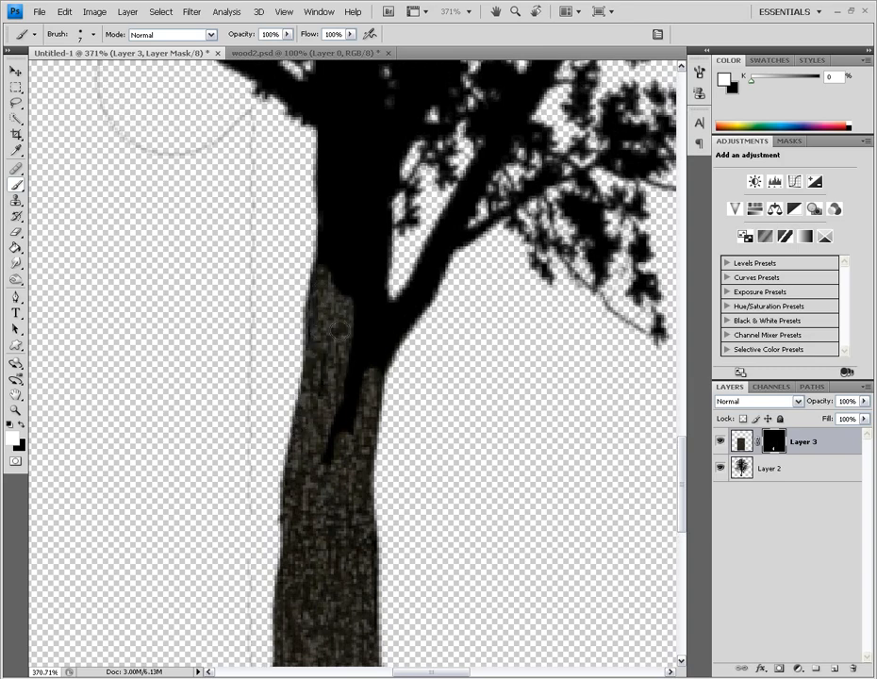
# Step: Reveal the bark at the first fork and along the lower right branch, masking out the paint over its small side twig
pyautogui.moveTo(326, 371)
pyautogui.mouseDown()
pyautogui.moveTo(327, 464)
pyautogui.moveTo(344, 447)
pyautogui.moveTo(363, 383)
pyautogui.moveTo(360, 354)
pyautogui.moveTo(372, 370)
pyautogui.moveTo(411, 300)
pyautogui.moveTo(390, 349)
pyautogui.moveTo(495, 142)
pyautogui.mouseUp()
pyautogui.scroll(2, 483, 207)
pyautogui.moveTo(370, 424)
pyautogui.mouseDown()
pyautogui.moveTo(371, 365)
pyautogui.moveTo(380, 427)
pyautogui.mouseUp()
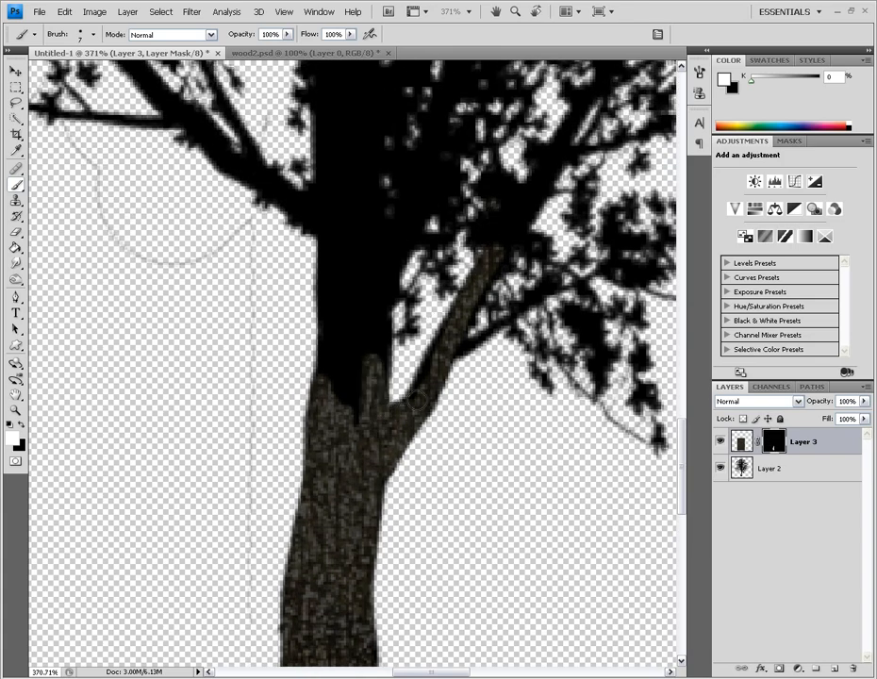
pyautogui.moveTo(478, 281); pyautogui.dragTo(560, 134)
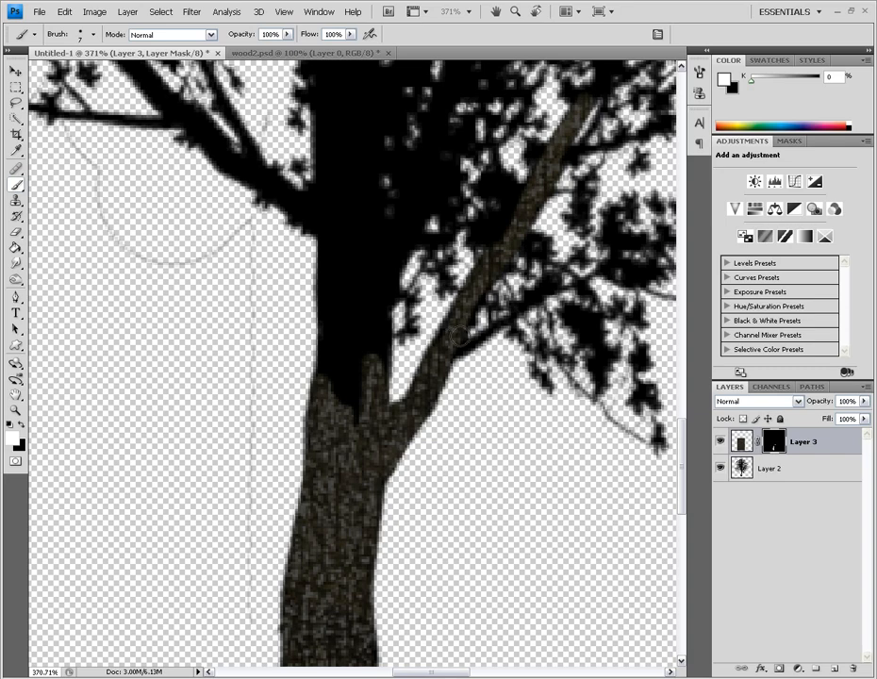
pyautogui.moveTo(467, 353)
pyautogui.mouseDown()
pyautogui.moveTo(514, 329)
pyautogui.moveTo(562, 320)
pyautogui.moveTo(505, 346)
pyautogui.mouseUp()
pyautogui.press('x')
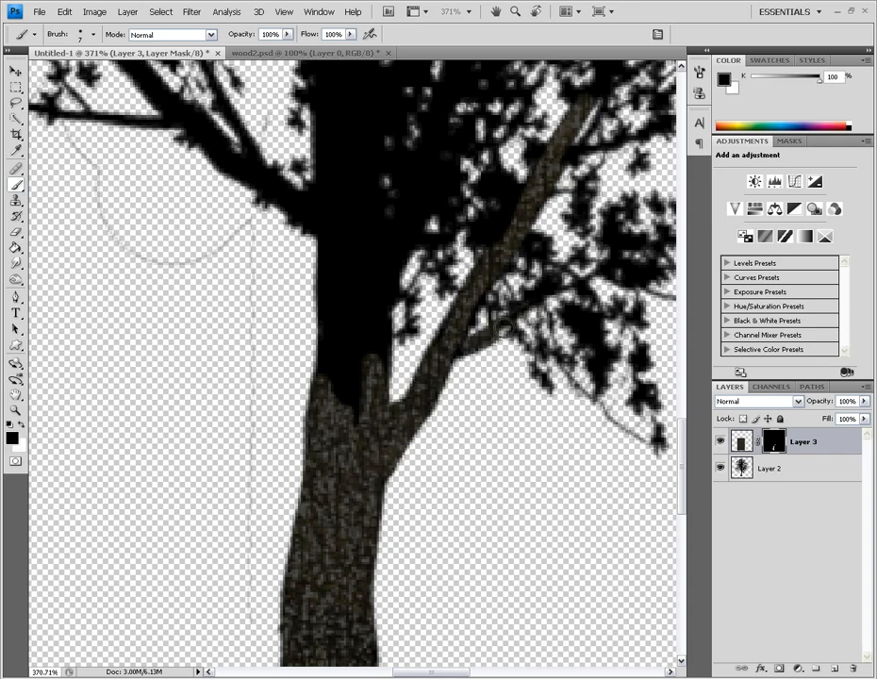
pyautogui.press('x')
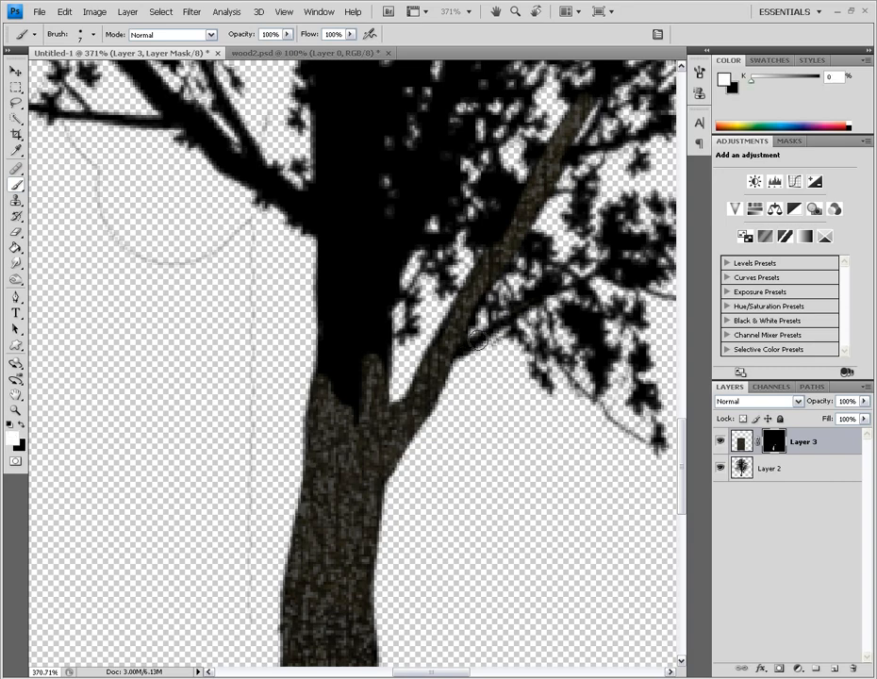
# Step: Paint white on the mask over the middle trunk above the first fork and the inner right branch
pyautogui.moveTo(359, 384)
pyautogui.mouseDown()
pyautogui.moveTo(350, 342)
pyautogui.moveTo(338, 400)
pyautogui.moveTo(328, 386)
pyautogui.moveTo(330, 291)
pyautogui.moveTo(382, 375)
pyautogui.moveTo(366, 280)
pyautogui.mouseUp()
pyautogui.scroll(2, 368, 292)
pyautogui.moveTo(330, 400)
pyautogui.mouseDown()
pyautogui.moveTo(325, 162)
pyautogui.moveTo(347, 246)
pyautogui.moveTo(354, 426)
pyautogui.mouseUp()
pyautogui.moveTo(355, 305)
pyautogui.mouseDown()
pyautogui.moveTo(394, 328)
pyautogui.moveTo(397, 367)
pyautogui.moveTo(403, 314)
pyautogui.moveTo(389, 357)
pyautogui.moveTo(445, 262)
pyautogui.moveTo(425, 284)
pyautogui.moveTo(442, 181)
pyautogui.moveTo(435, 251)
pyautogui.moveTo(444, 234)
pyautogui.moveTo(451, 151)
pyautogui.mouseUp()
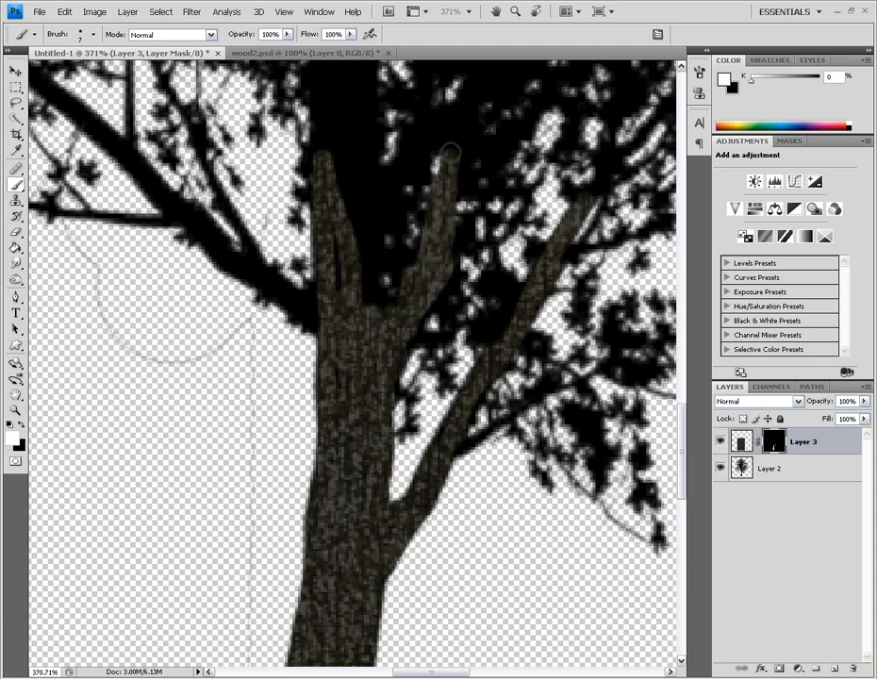
pyautogui.moveTo(372, 311)
pyautogui.mouseDown()
pyautogui.moveTo(366, 264)
pyautogui.moveTo(375, 307)
pyautogui.moveTo(380, 200)
pyautogui.moveTo(378, 247)
pyautogui.moveTo(362, 104)
pyautogui.mouseUp()
# Step: Reveal the bark up the upper trunk and along its left and right branches inside the crown
pyautogui.scroll(2, 353, 257)
pyautogui.scroll(6, 354, 258)
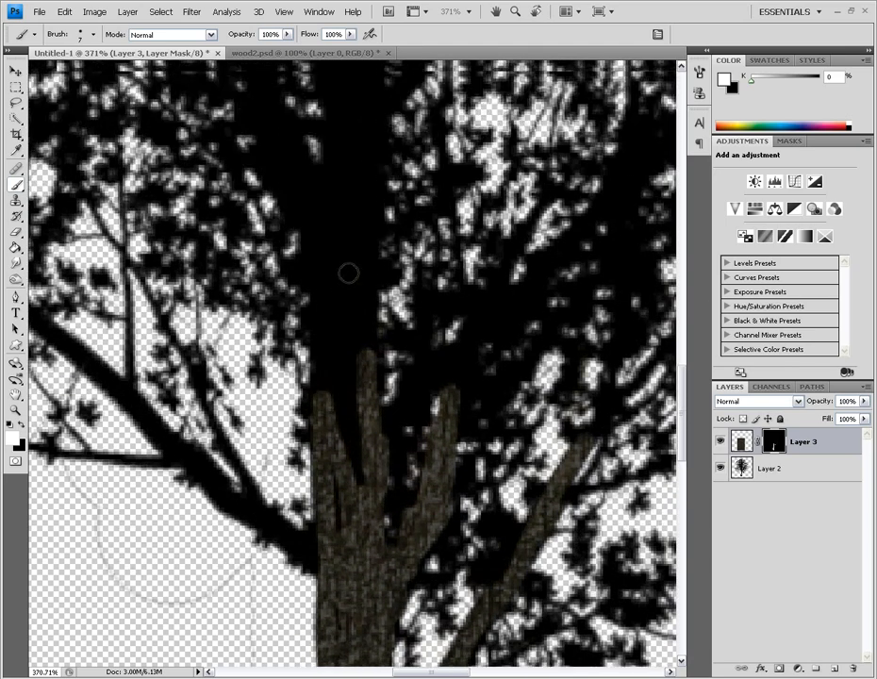
pyautogui.moveTo(320, 384)
pyautogui.mouseDown()
pyautogui.moveTo(347, 64)
pyautogui.moveTo(343, 333)
pyautogui.moveTo(358, 491)
pyautogui.moveTo(351, 397)
pyautogui.moveTo(349, 407)
pyautogui.mouseUp()
pyautogui.moveTo(340, 464)
pyautogui.mouseDown()
pyautogui.moveTo(339, 500)
pyautogui.moveTo(354, 298)
pyautogui.moveTo(367, 328)
pyautogui.moveTo(345, 128)
pyautogui.mouseUp()
pyautogui.moveTo(345, 128)
pyautogui.mouseDown()
pyautogui.moveTo(343, 257)
pyautogui.moveTo(326, 325)
pyautogui.mouseUp()
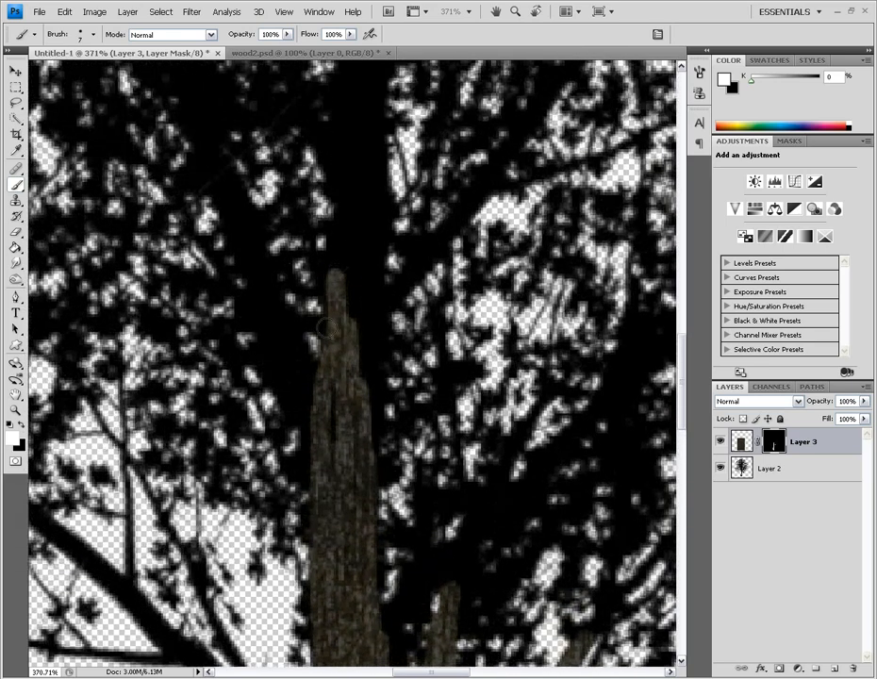
pyautogui.moveTo(336, 269)
pyautogui.mouseDown()
pyautogui.moveTo(362, 348)
pyautogui.moveTo(372, 327)
pyautogui.moveTo(370, 370)
pyautogui.moveTo(359, 384)
pyautogui.moveTo(368, 436)
pyautogui.moveTo(332, 423)
pyautogui.moveTo(305, 431)
pyautogui.moveTo(284, 366)
pyautogui.moveTo(296, 400)
pyautogui.moveTo(256, 352)
pyautogui.moveTo(295, 403)
pyautogui.moveTo(306, 396)
pyautogui.moveTo(291, 309)
pyautogui.moveTo(303, 366)
pyautogui.moveTo(281, 336)
pyautogui.moveTo(270, 338)
pyautogui.moveTo(280, 354)
pyautogui.moveTo(248, 230)
pyautogui.moveTo(216, 163)
pyautogui.moveTo(263, 249)
pyautogui.moveTo(242, 219)
pyautogui.moveTo(262, 298)
pyautogui.moveTo(239, 232)
pyautogui.mouseUp()
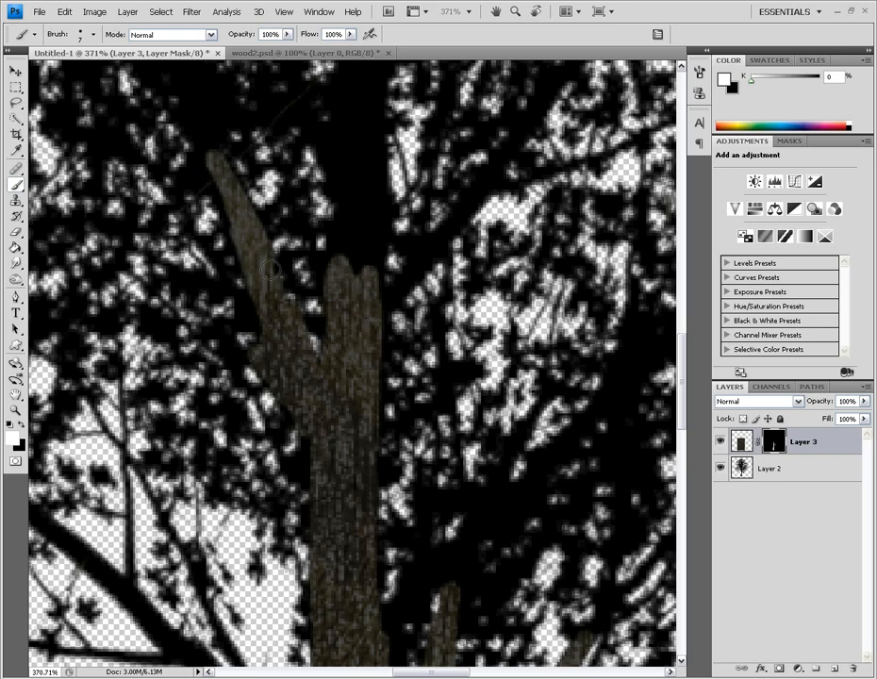
pyautogui.moveTo(366, 275)
pyautogui.mouseDown()
pyautogui.moveTo(348, 219)
pyautogui.moveTo(379, 310)
pyautogui.moveTo(391, 281)
pyautogui.moveTo(500, 161)
pyautogui.moveTo(467, 188)
pyautogui.mouseUp()
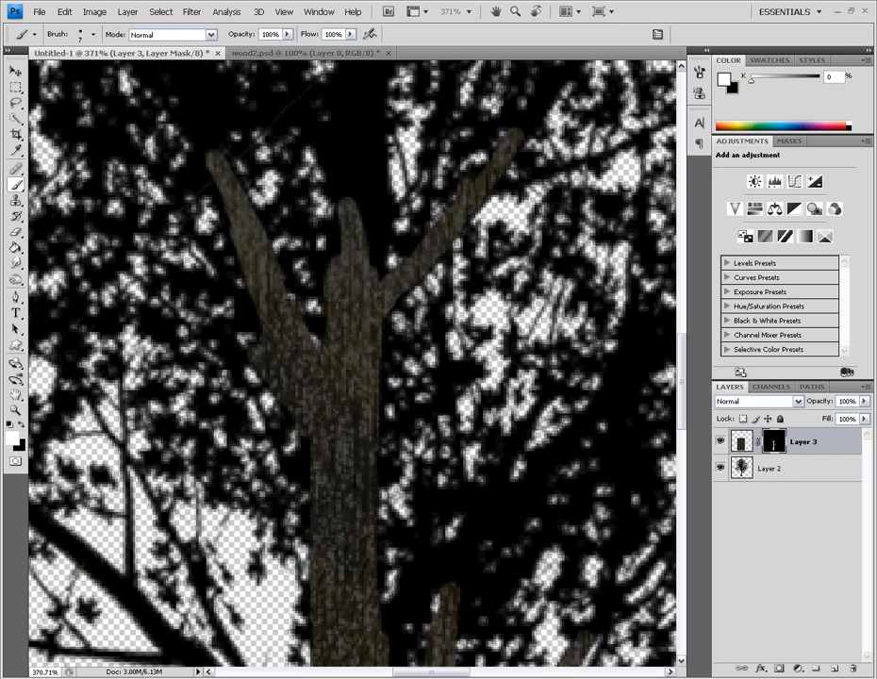
pyautogui.moveTo(368, 260)
pyautogui.mouseDown()
pyautogui.moveTo(372, 199)
pyautogui.moveTo(375, 95)
pyautogui.moveTo(380, 245)
pyautogui.moveTo(344, 167)
pyautogui.mouseUp()
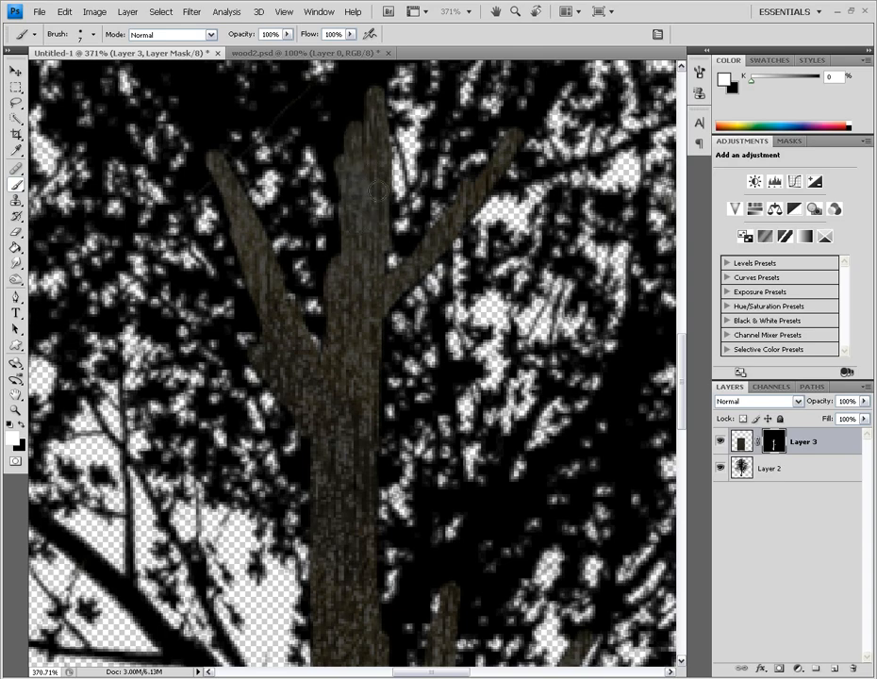
# Step: Reveal the bark along the long lower left branch, from the trunk out into the foliage, with white on the mask
pyautogui.scroll(5, 359, 184)
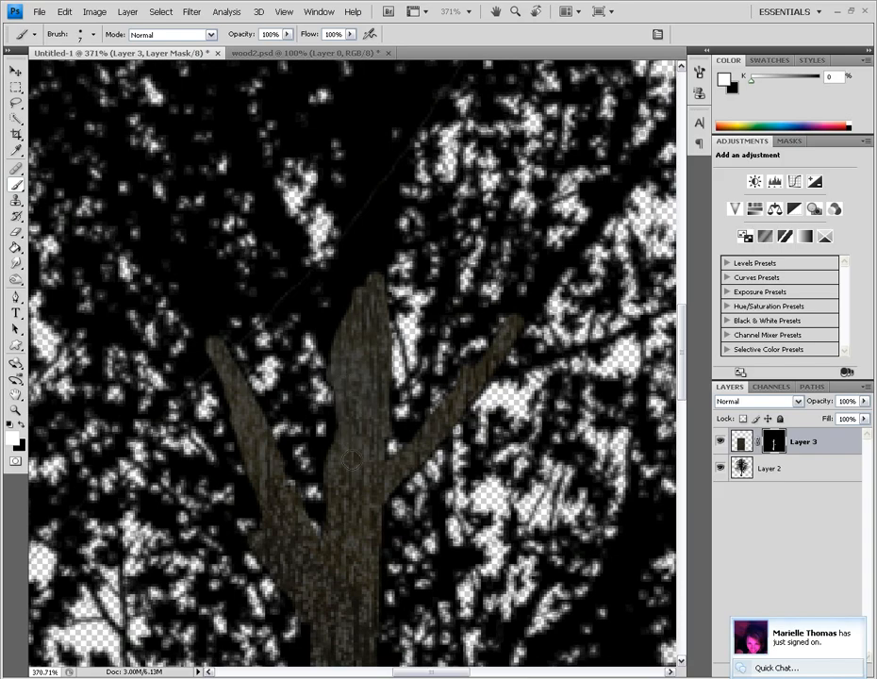
pyautogui.scroll(10, 349, 459)
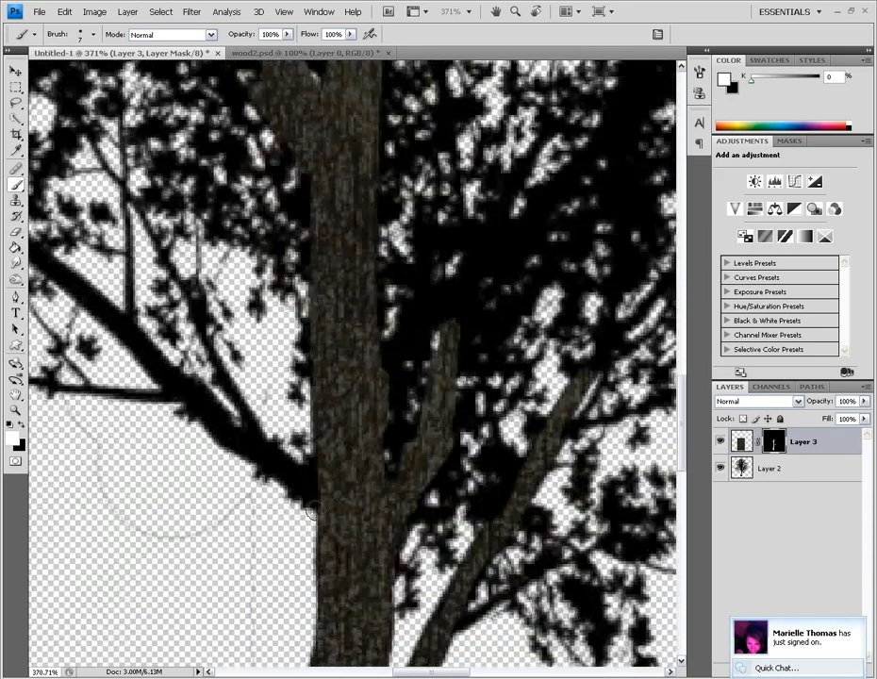
pyautogui.moveTo(313, 511)
pyautogui.mouseDown()
pyautogui.moveTo(284, 485)
pyautogui.moveTo(308, 488)
pyautogui.moveTo(315, 467)
pyautogui.moveTo(309, 479)
pyautogui.moveTo(249, 431)
pyautogui.moveTo(267, 466)
pyautogui.moveTo(200, 412)
pyautogui.moveTo(189, 391)
pyautogui.moveTo(230, 419)
pyautogui.moveTo(159, 368)
pyautogui.moveTo(110, 311)
pyautogui.mouseUp()
pyautogui.press('x')
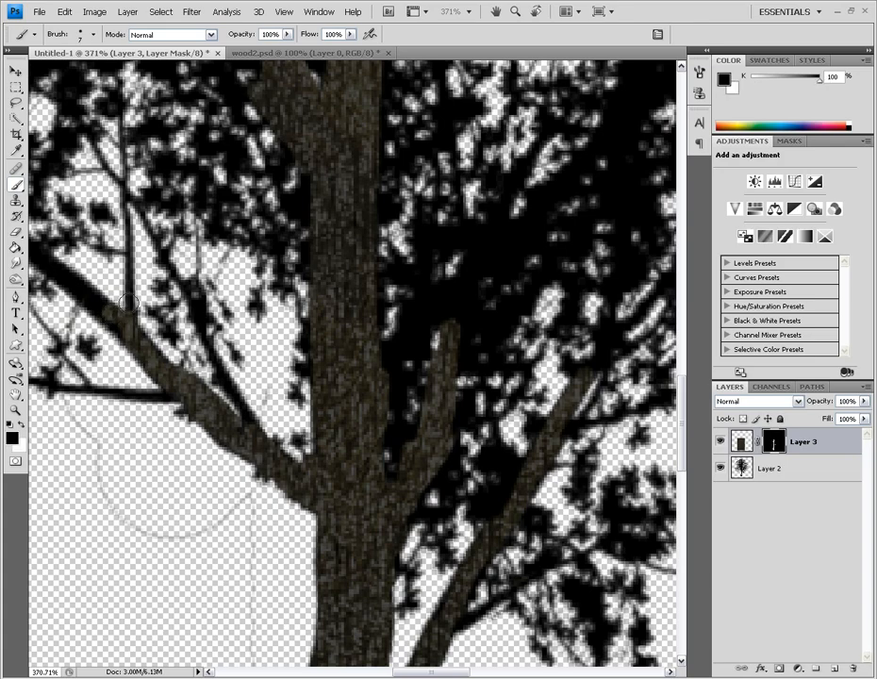
pyautogui.moveTo(408, 675); pyautogui.dragTo(372, 674)
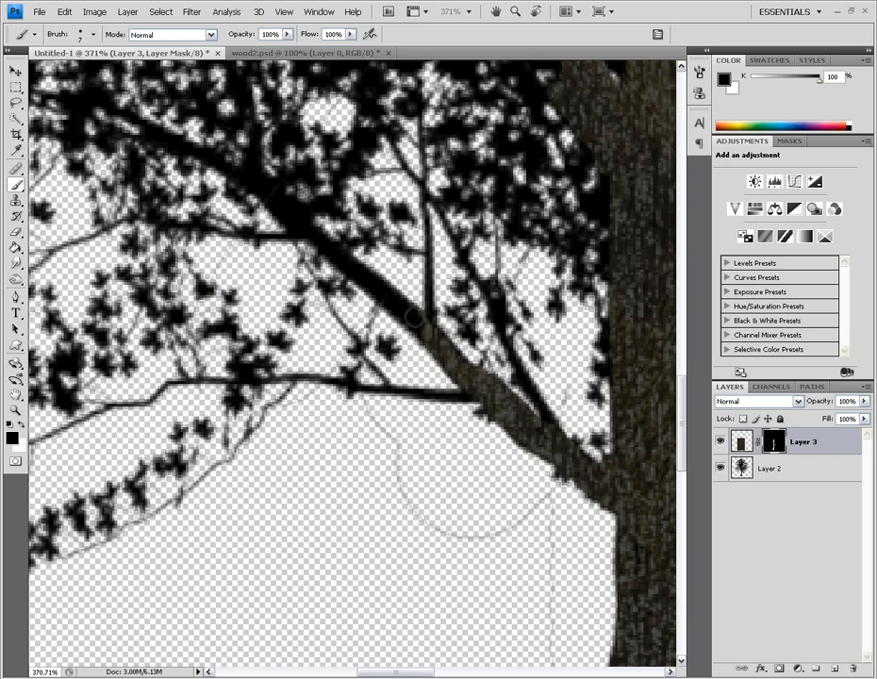
pyautogui.press('x')
pyautogui.moveTo(370, 280)
pyautogui.mouseDown()
pyautogui.moveTo(253, 175)
pyautogui.moveTo(159, 117)
pyautogui.moveTo(109, 102)
pyautogui.mouseUp()
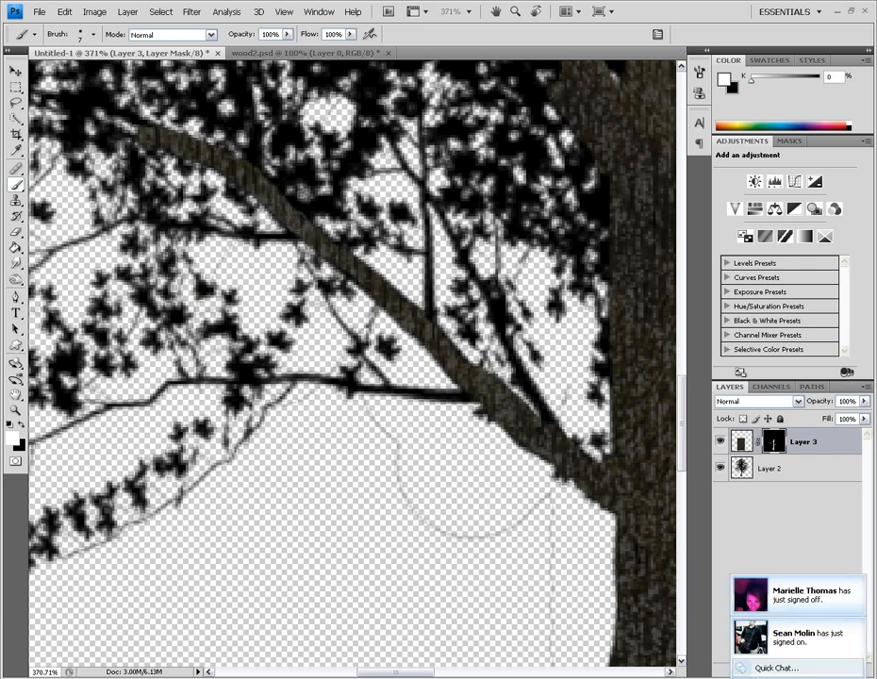
# Step: Reveal the bark on the thin offshoots of the lower left branch, painting white on the mask with a 3 px brush
pyautogui.click(94, 36)
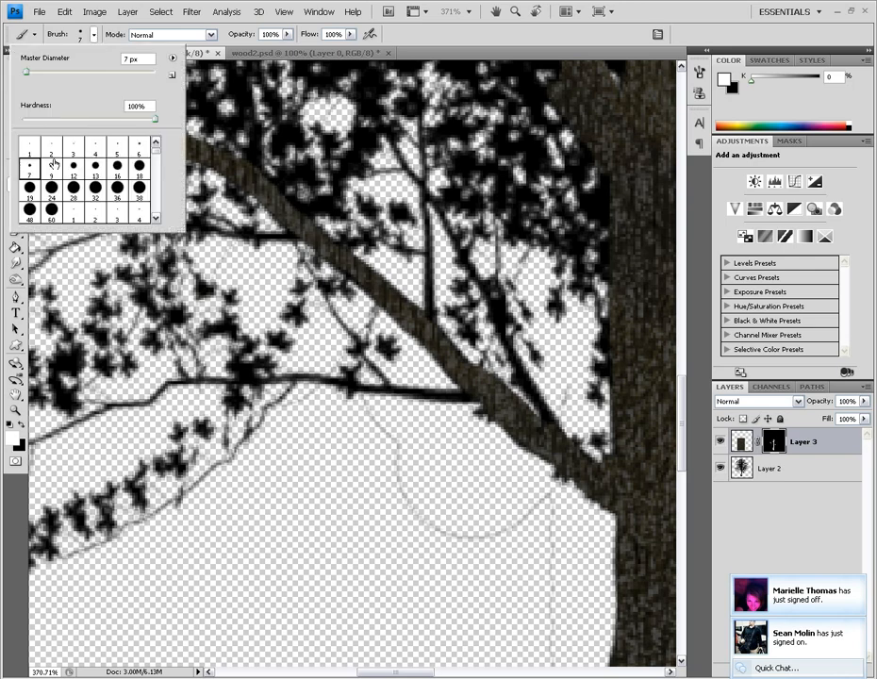
pyautogui.click(75, 148)
pyautogui.click(253, 236)
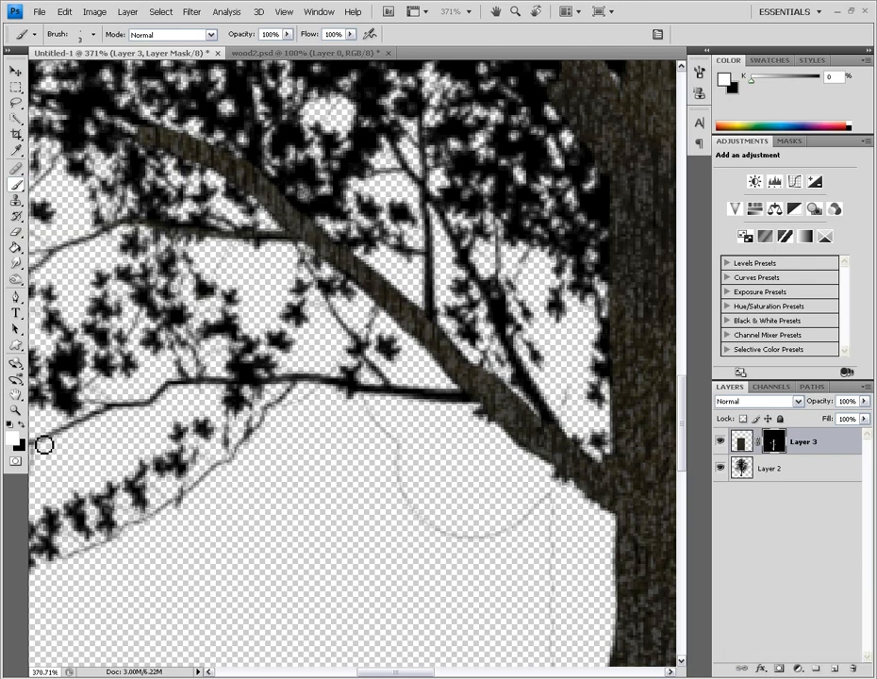
pyautogui.moveTo(90, 420)
pyautogui.mouseDown()
pyautogui.moveTo(156, 412)
pyautogui.moveTo(184, 386)
pyautogui.moveTo(482, 400)
pyautogui.moveTo(431, 403)
pyautogui.mouseUp()
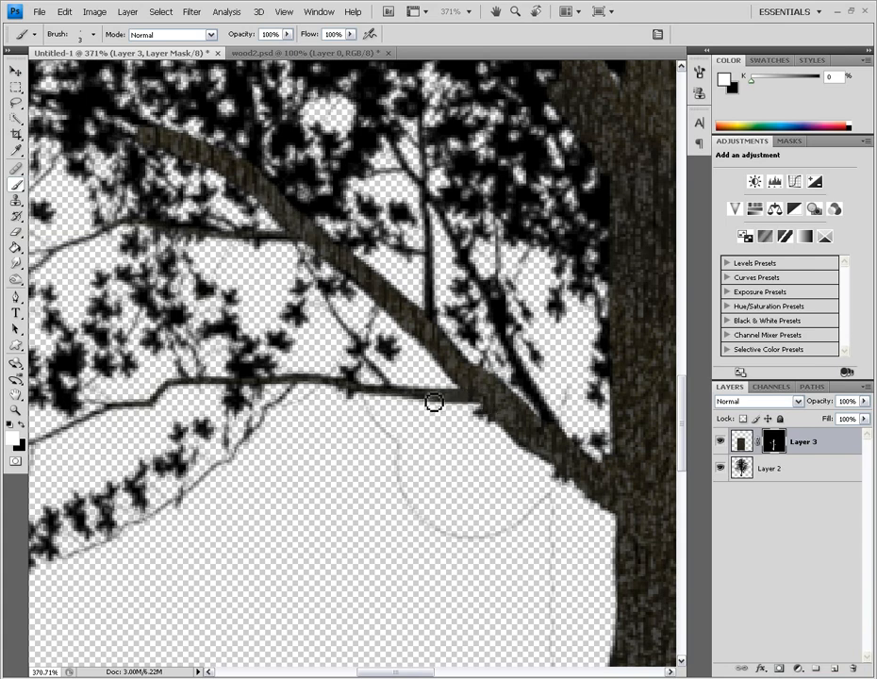
pyautogui.moveTo(401, 157)
pyautogui.mouseDown()
pyautogui.moveTo(424, 188)
pyautogui.moveTo(384, 179)
pyautogui.moveTo(409, 177)
pyautogui.moveTo(426, 119)
pyautogui.moveTo(429, 295)
pyautogui.mouseUp()
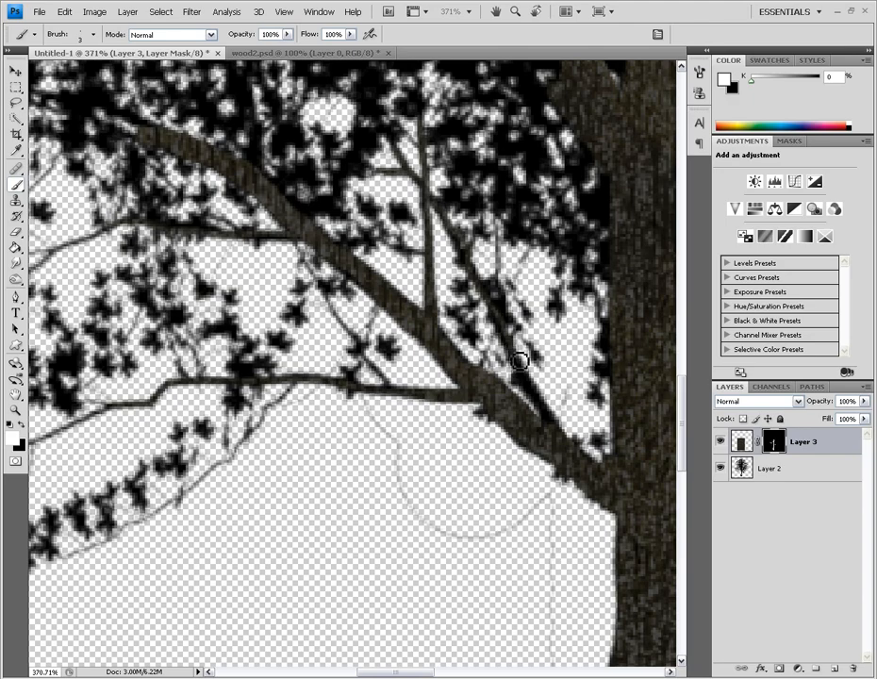
pyautogui.moveTo(524, 377); pyautogui.dragTo(563, 431)
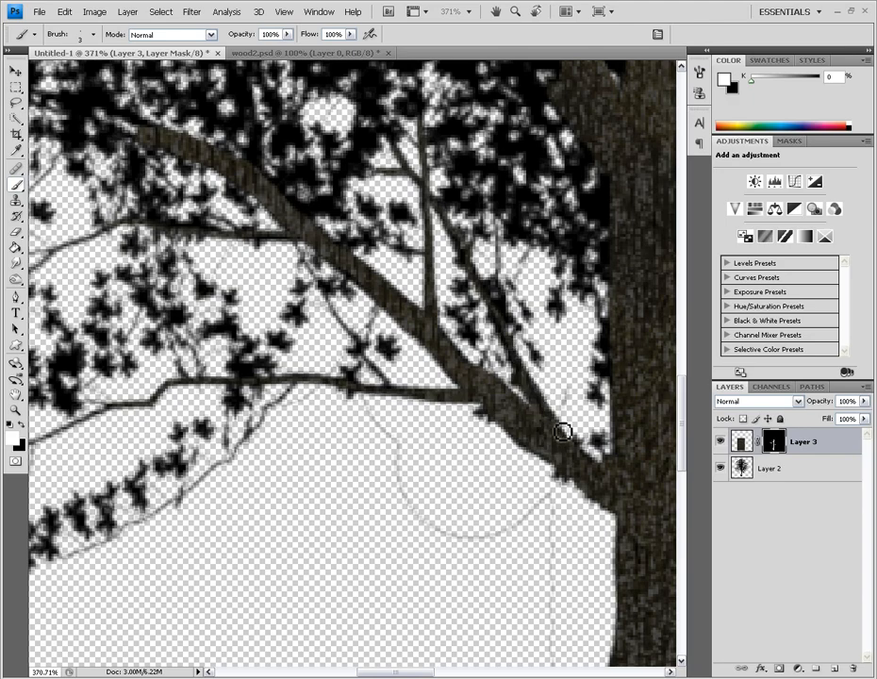
# Step: Reveal the bark along the small side twig of the lower right branch with white on the mask
pyautogui.moveTo(410, 675)
pyautogui.mouseDown()
pyautogui.moveTo(474, 674)
pyautogui.moveTo(466, 674)
pyautogui.mouseUp()
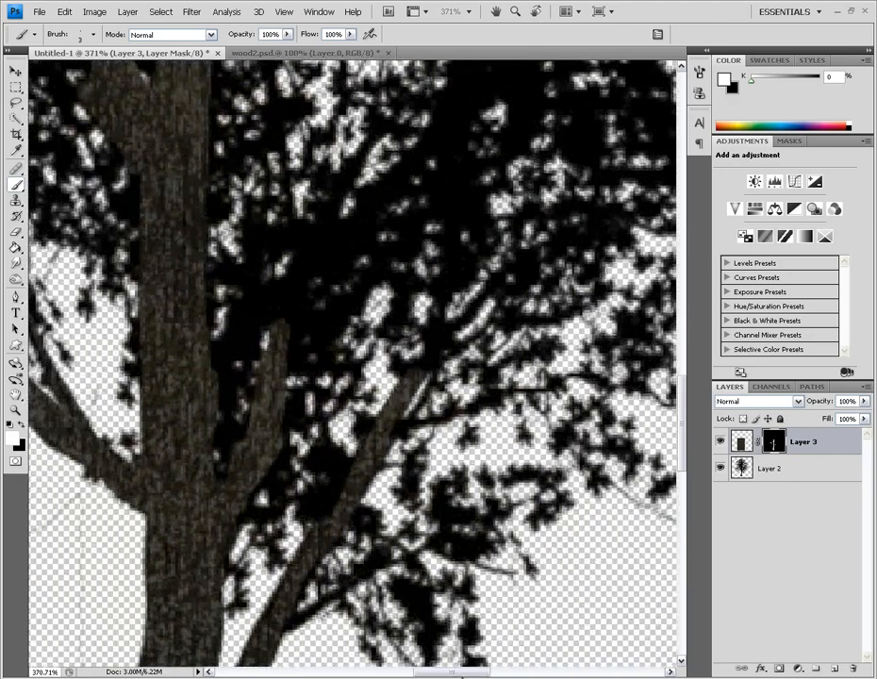
pyautogui.scroll(-3, 354, 460)
pyautogui.press('x')
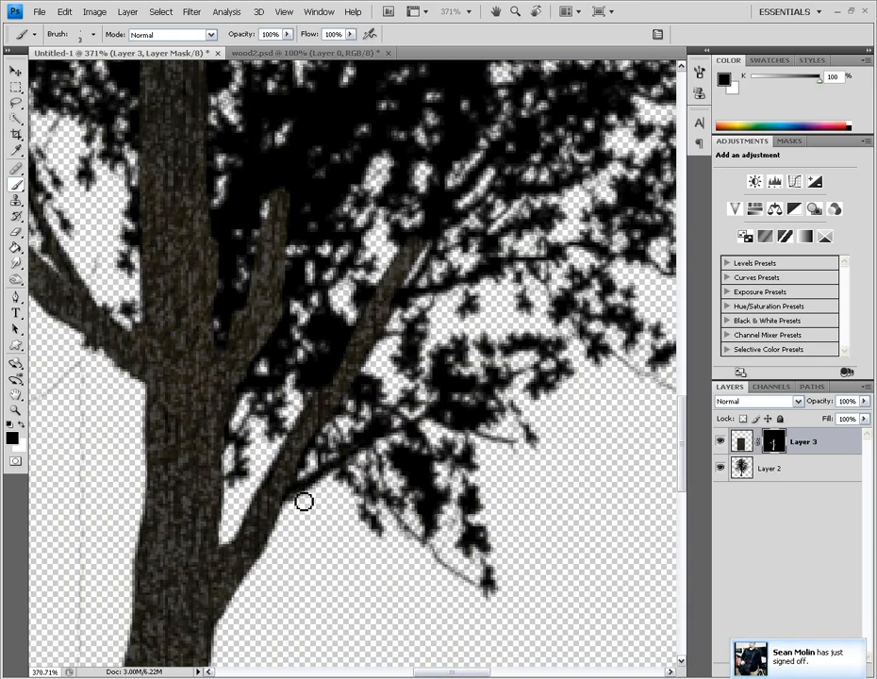
pyautogui.press('x')
pyautogui.scroll(3, 384, 436)
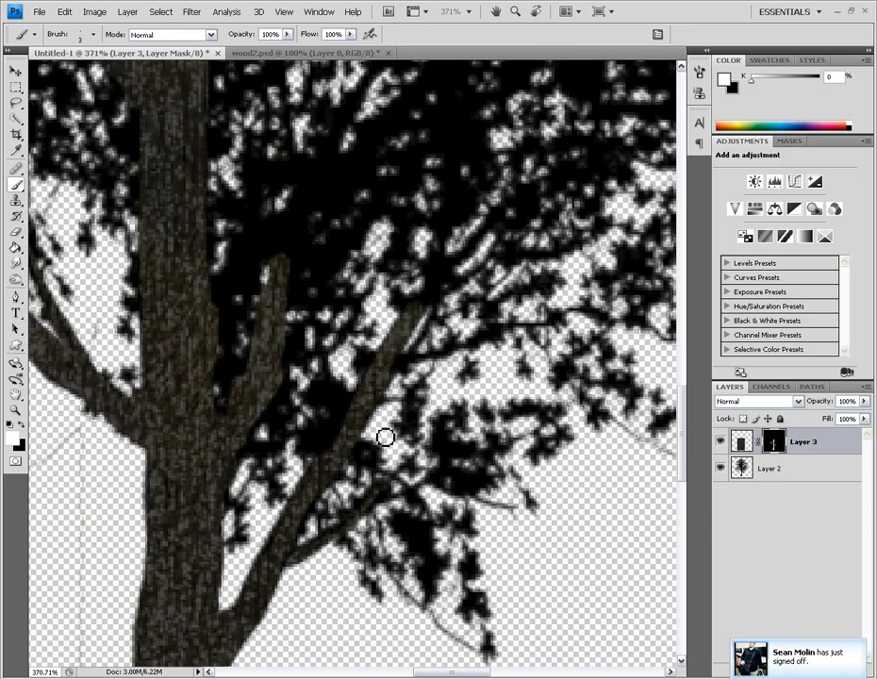
pyautogui.scroll(1, 383, 440)
pyautogui.scroll(-1, 381, 442)
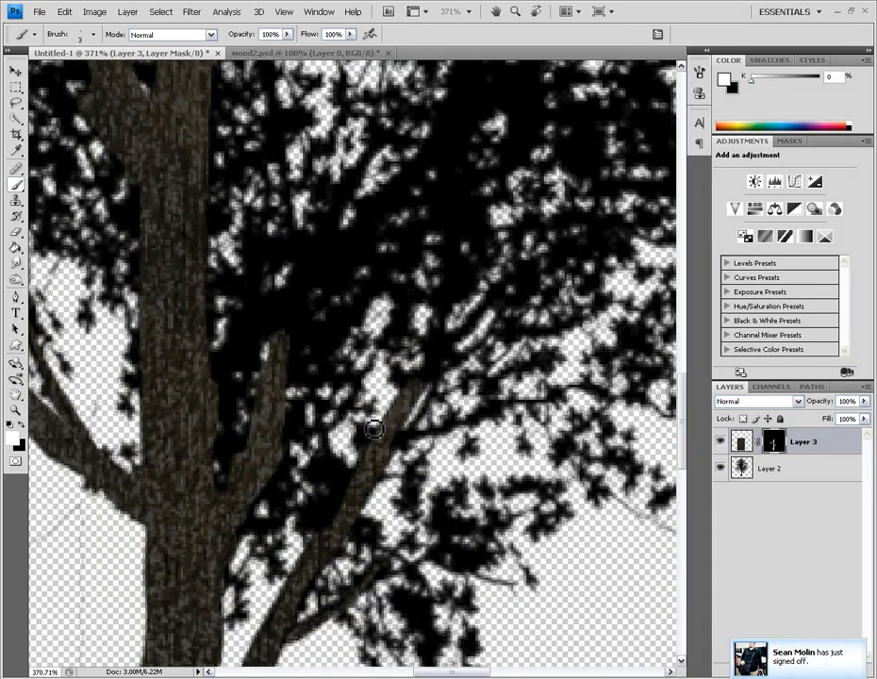
pyautogui.scroll(-4, 374, 429)
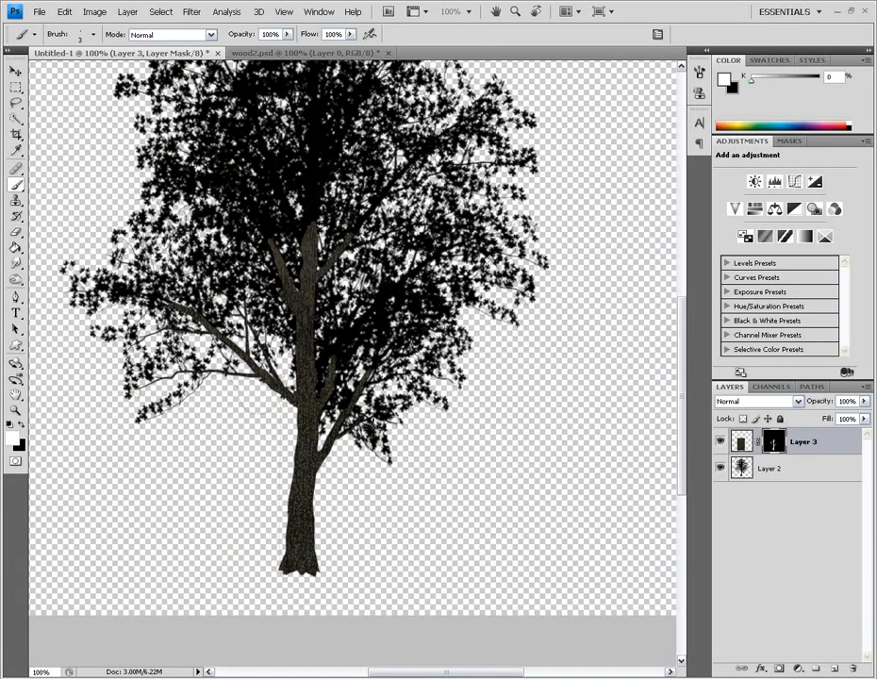
pyautogui.scroll(-1, 293, 270)
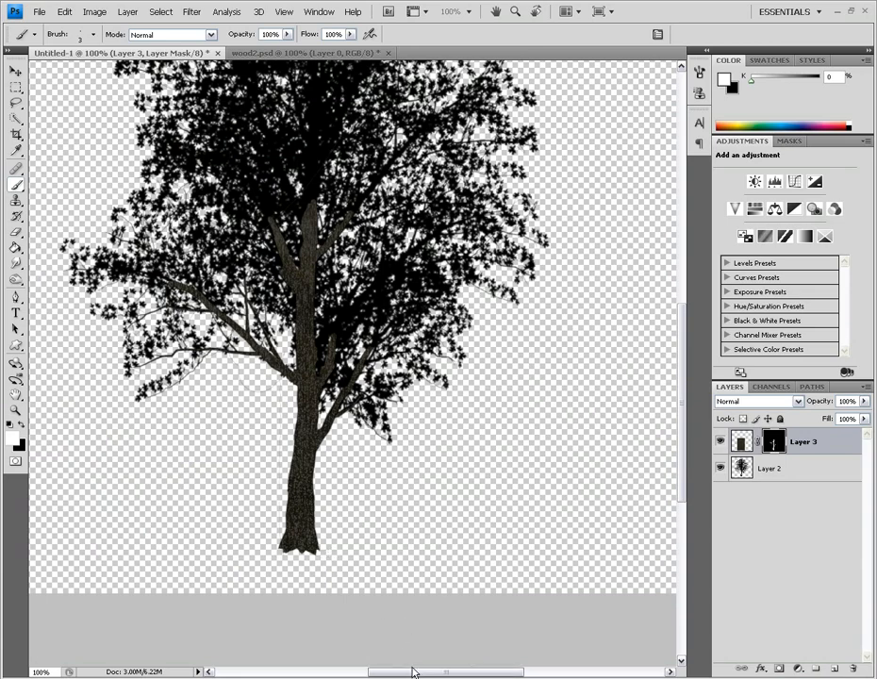
pyautogui.hscroll(-4, 397, 627)
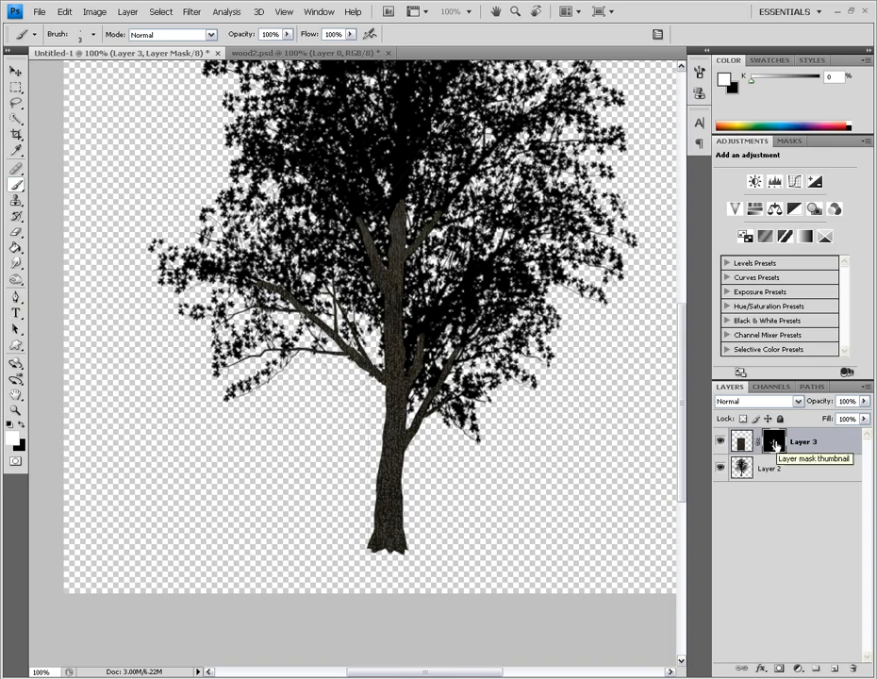
# Step: Target Layer 3's texture image instead of its mask and set up the Burn tool with a soft 28 px brush
pyautogui.click(742, 441)
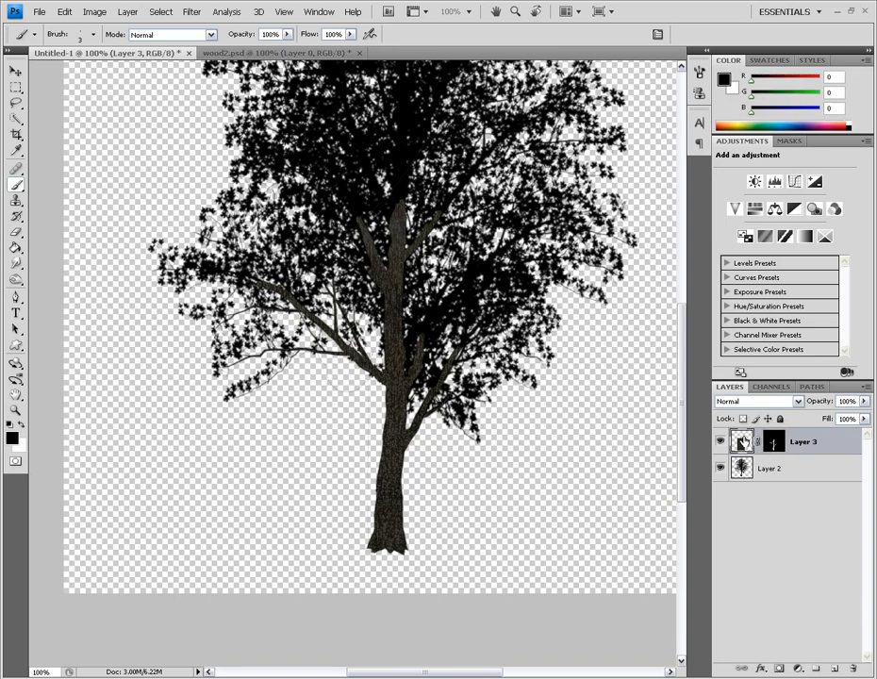
pyautogui.click(16, 279)
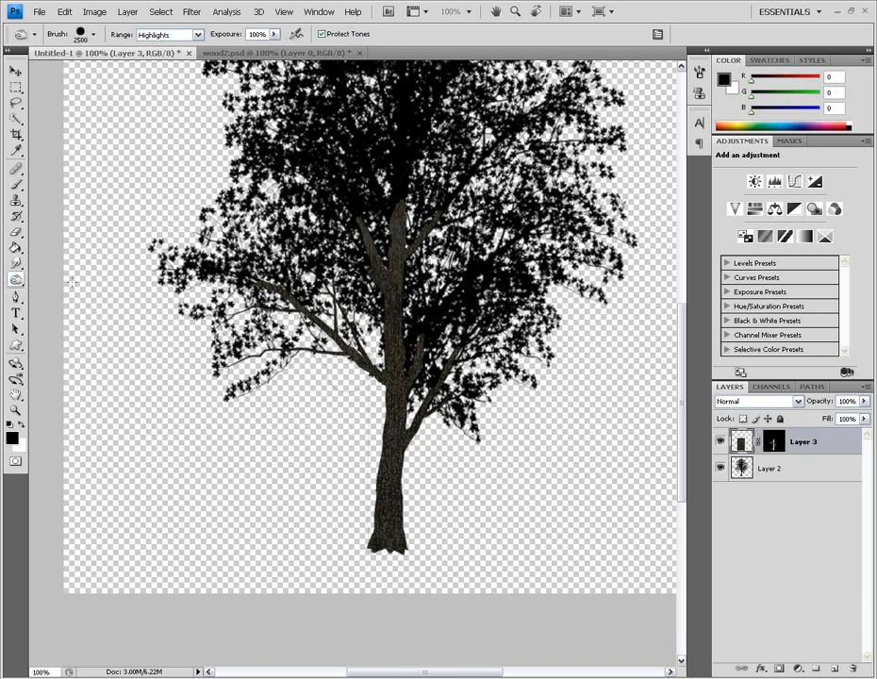
pyautogui.click(82, 36)
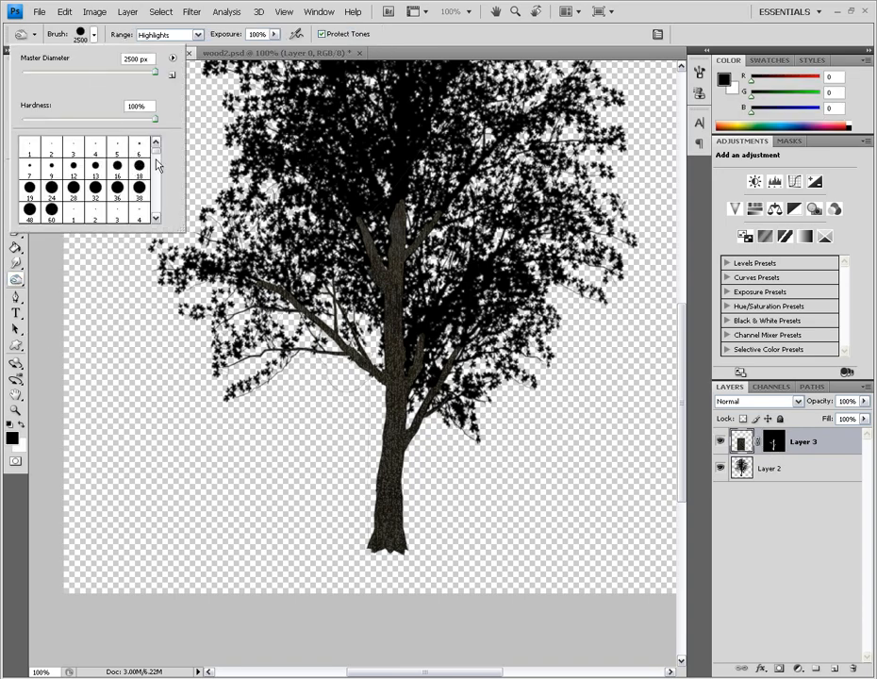
pyautogui.scroll(-4, 157, 156)
pyautogui.click(117, 181)
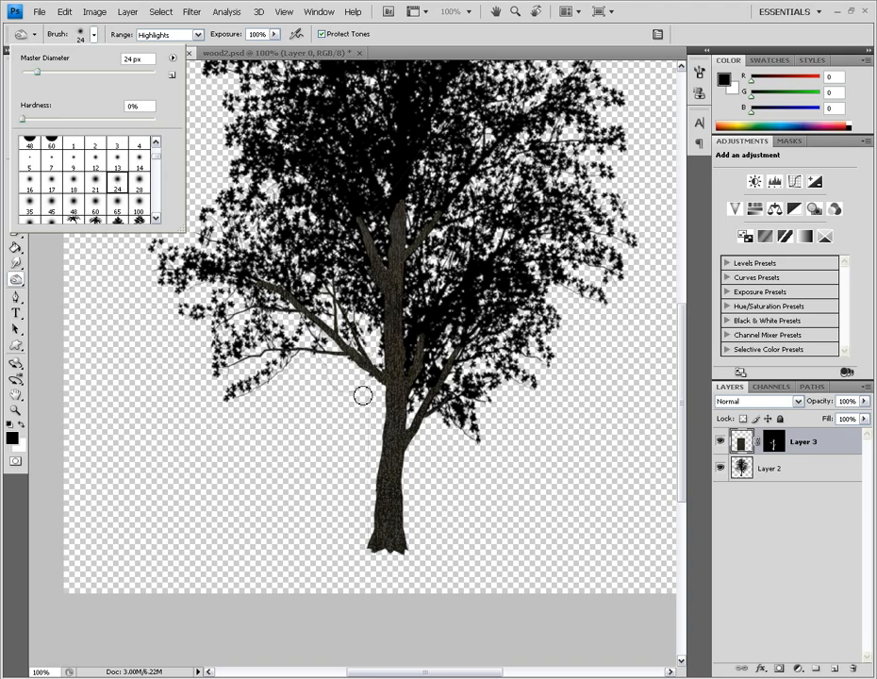
pyautogui.click(140, 179)
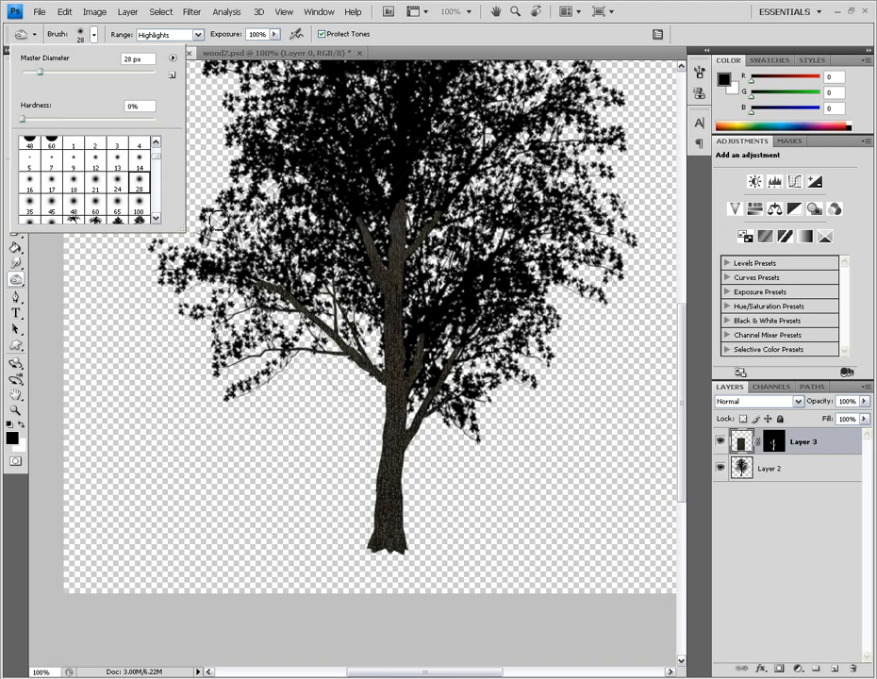
pyautogui.press('z')
pyautogui.moveTo(290, 378)
pyautogui.mouseDown()
pyautogui.moveTo(391, 495)
pyautogui.moveTo(465, 542)
pyautogui.mouseUp()
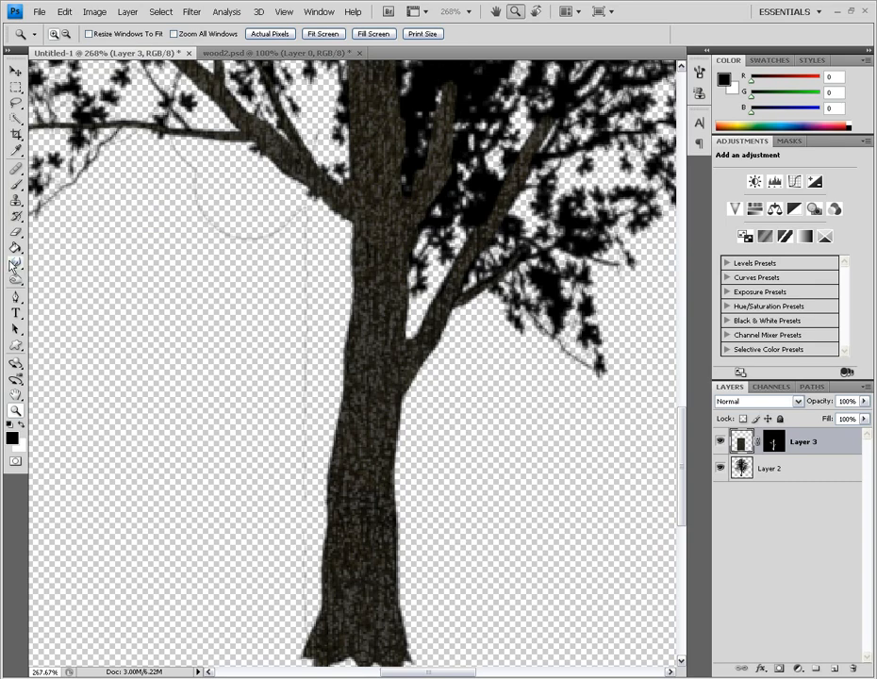
pyautogui.click(15, 279)
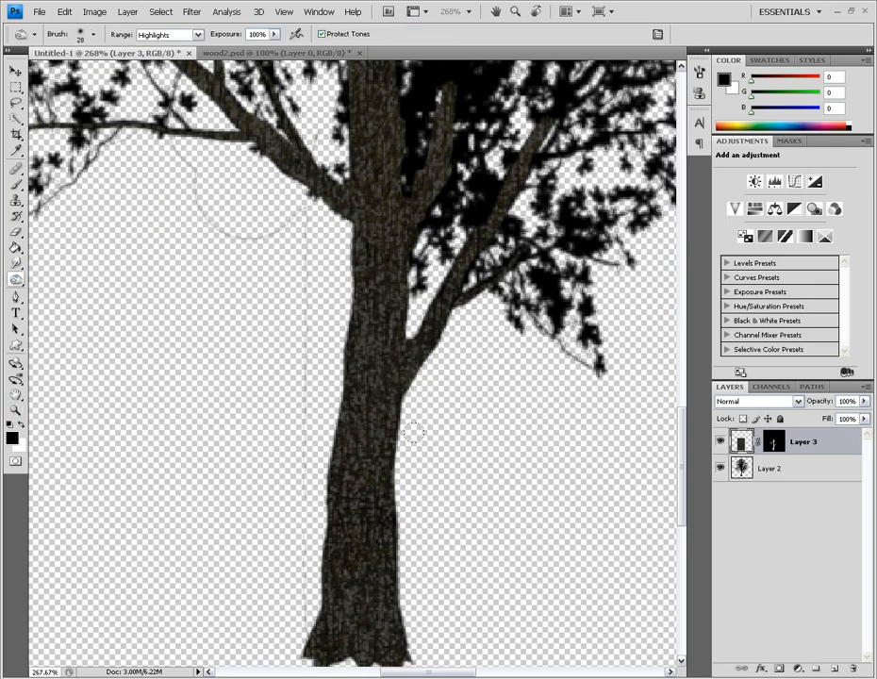
# Step: Burn the edges of the lower trunk down to its base, using the Midtones range at 38% exposure
pyautogui.click(149, 34)
pyautogui.click(193, 63)
pyautogui.moveTo(274, 34); pyautogui.dragTo(232, 57)
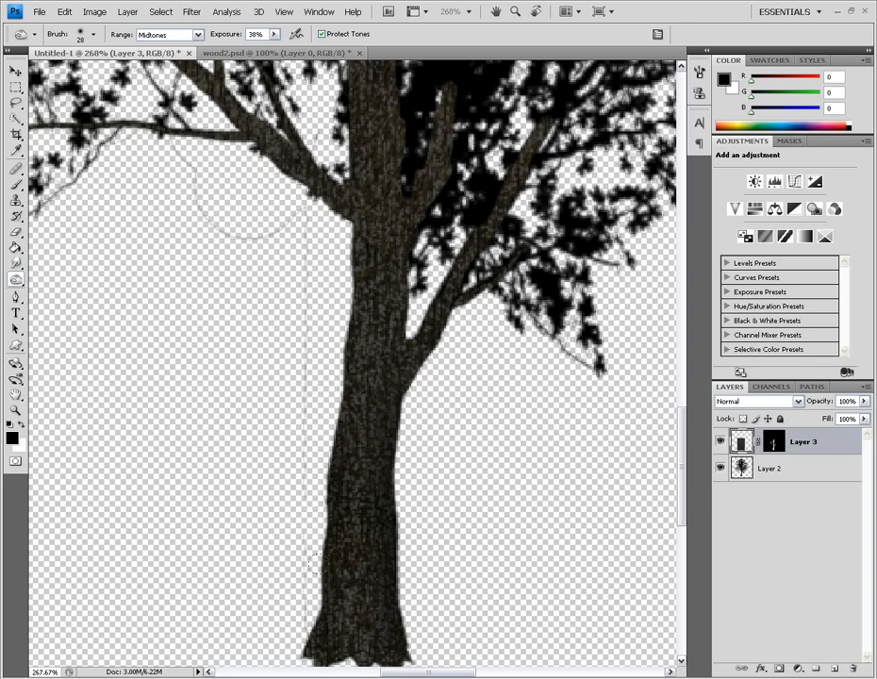
pyautogui.click(371, 671)
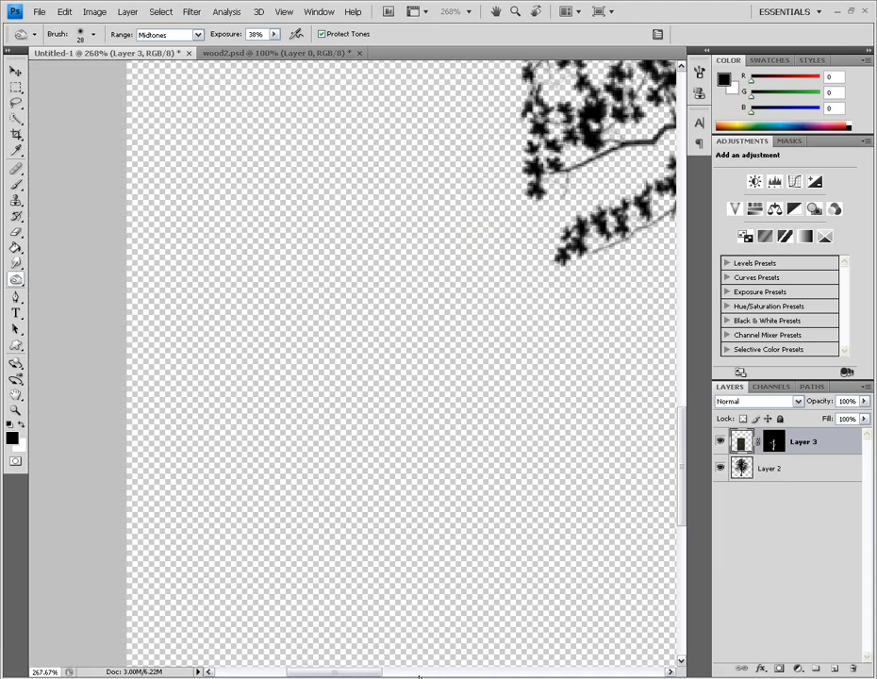
pyautogui.click(406, 671)
pyautogui.scroll(-2, 429, 504)
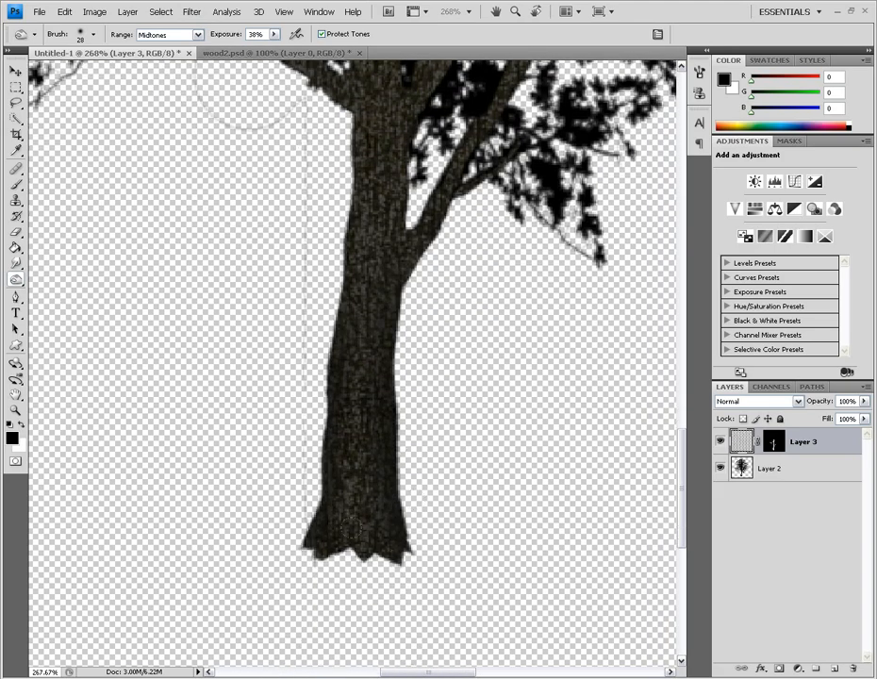
# Step: Darken the edges of the middle and upper trunk and the adjoining branches with the Burn tool
pyautogui.scroll(3, 372, 434)
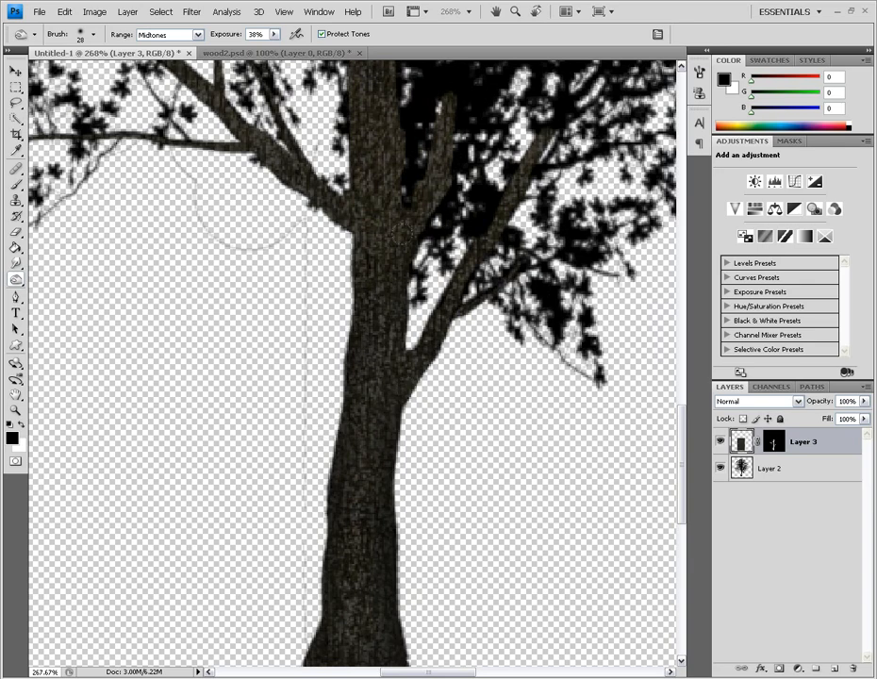
pyautogui.scroll(3, 253, 217)
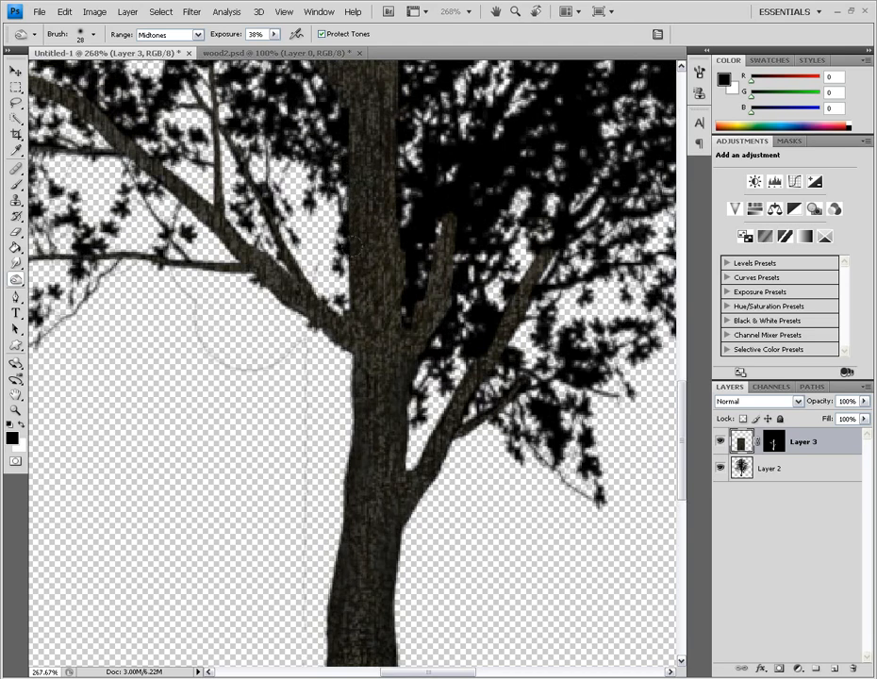
pyautogui.scroll(3, 250, 320)
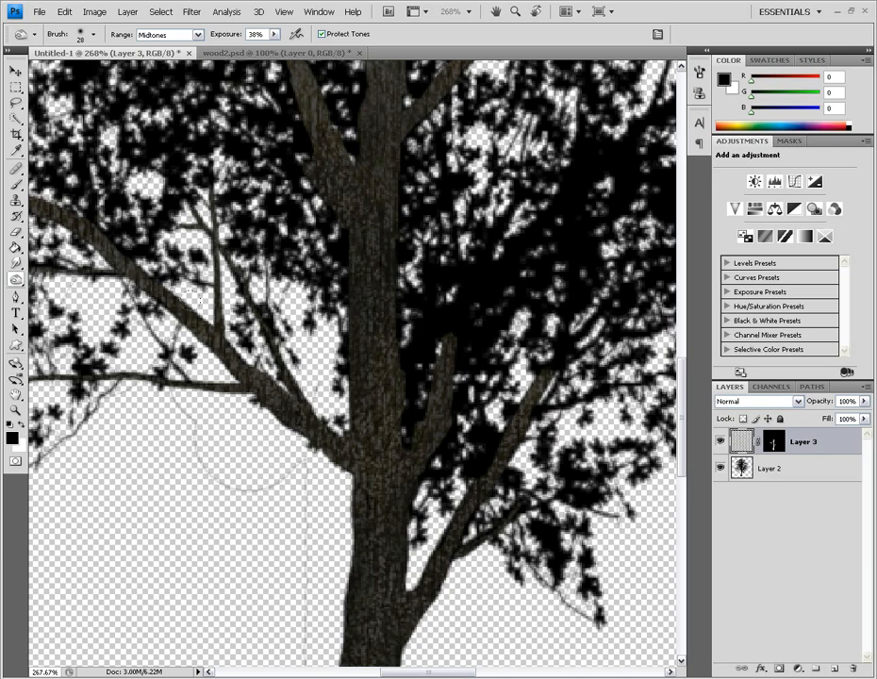
pyautogui.scroll(2, 351, 363)
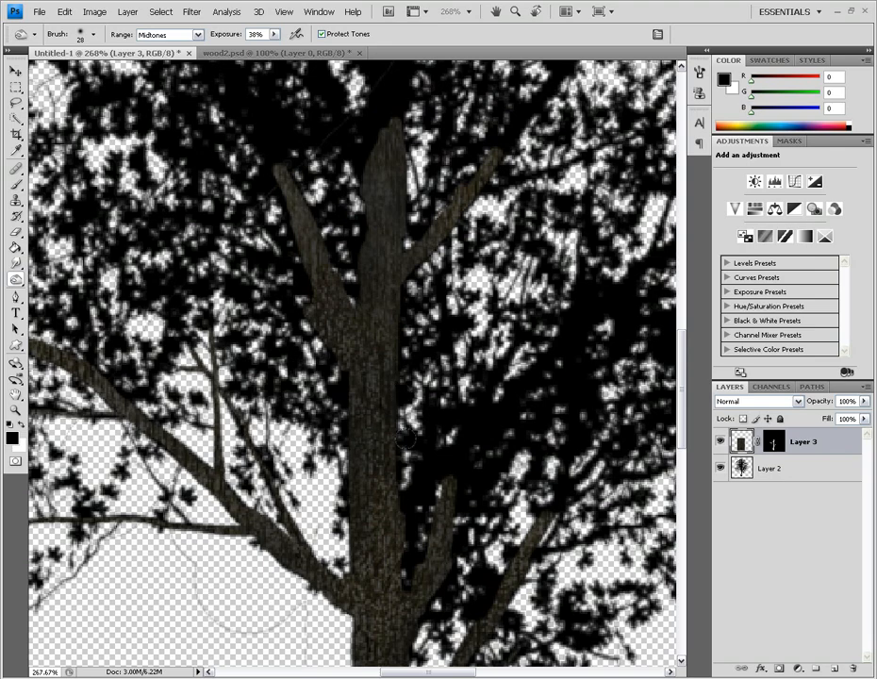
# Step: Burn the upper trunk and its left crown branch using the Shadows range at 75% exposure
pyautogui.click(199, 32)
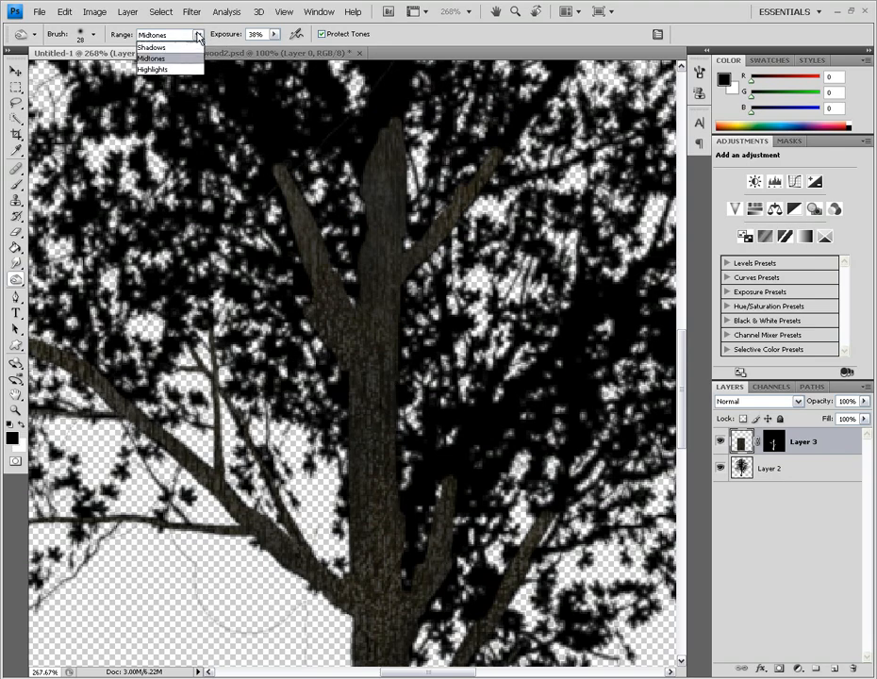
pyautogui.click(168, 44)
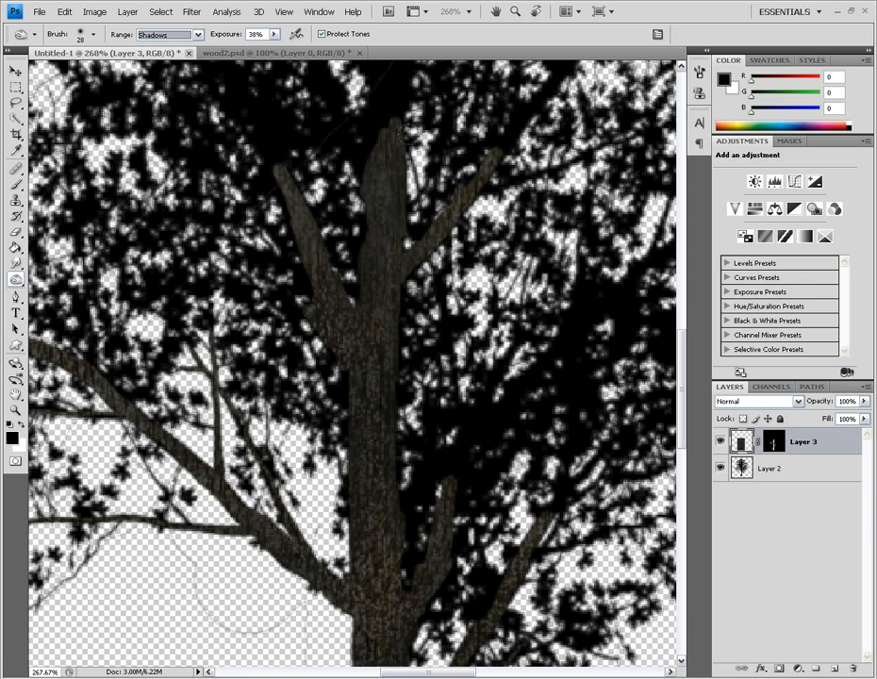
pyautogui.click(275, 34)
pyautogui.moveTo(300, 52); pyautogui.dragTo(302, 52)
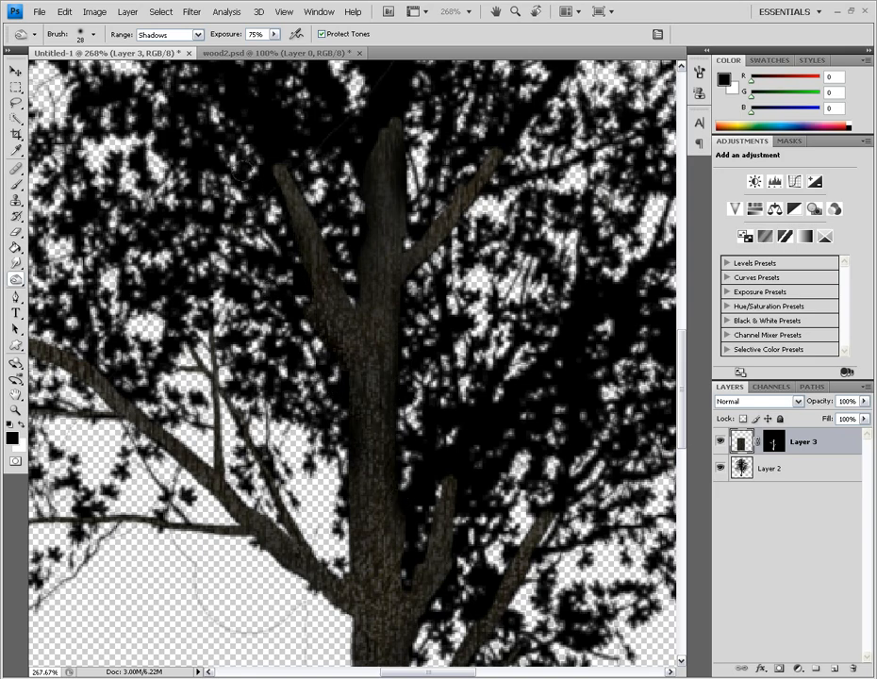
# Step: Burn the right edge of the middle trunk and the inner right branch with a soft 12 px brush
pyautogui.scroll(-2, 401, 397)
pyautogui.scroll(-1, 399, 395)
pyautogui.click(94, 34)
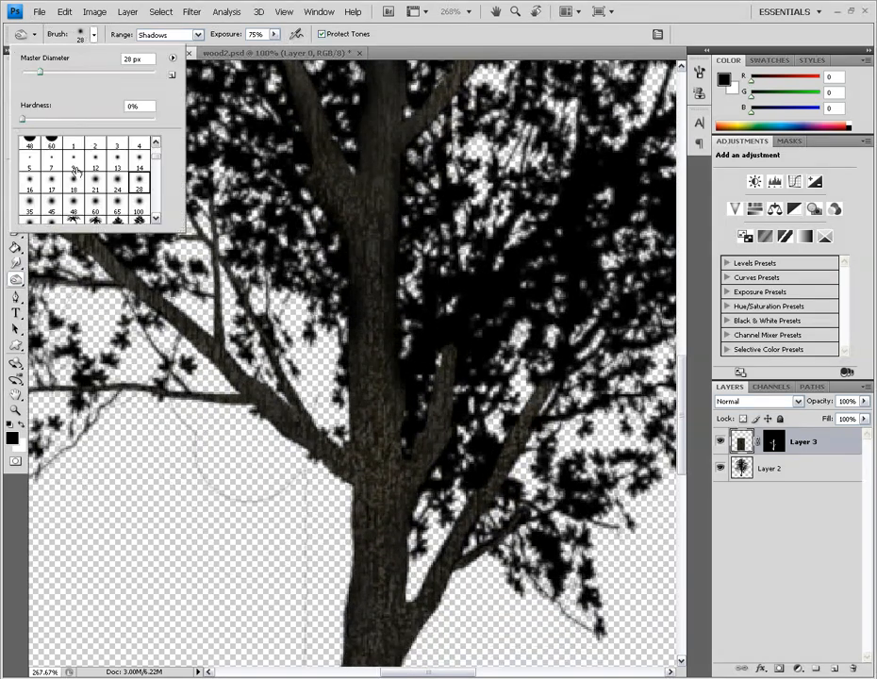
pyautogui.click(95, 160)
pyautogui.press('Return')
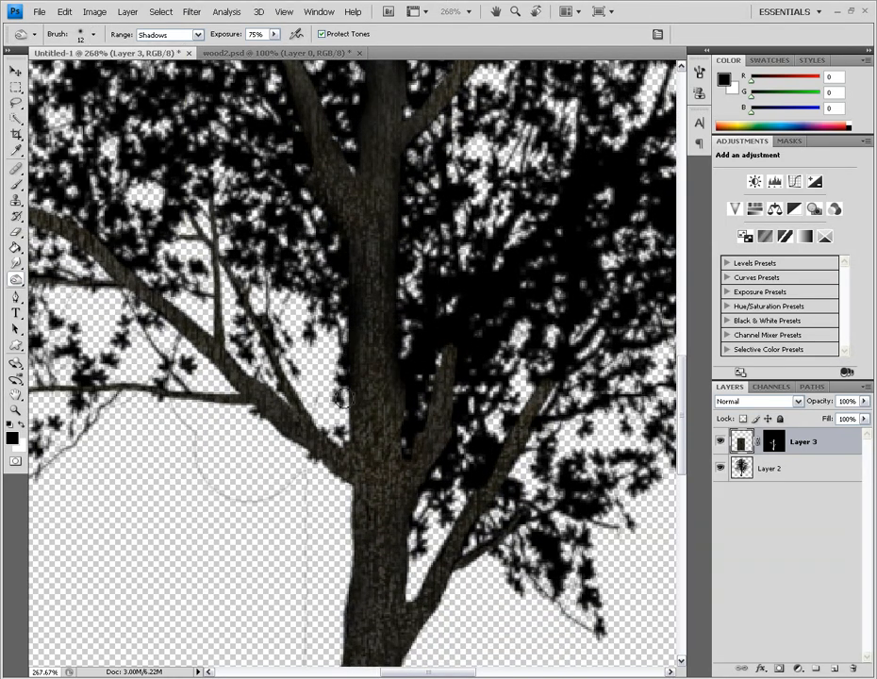
pyautogui.moveTo(404, 402)
pyautogui.mouseDown()
pyautogui.moveTo(410, 454)
pyautogui.moveTo(424, 409)
pyautogui.mouseUp()
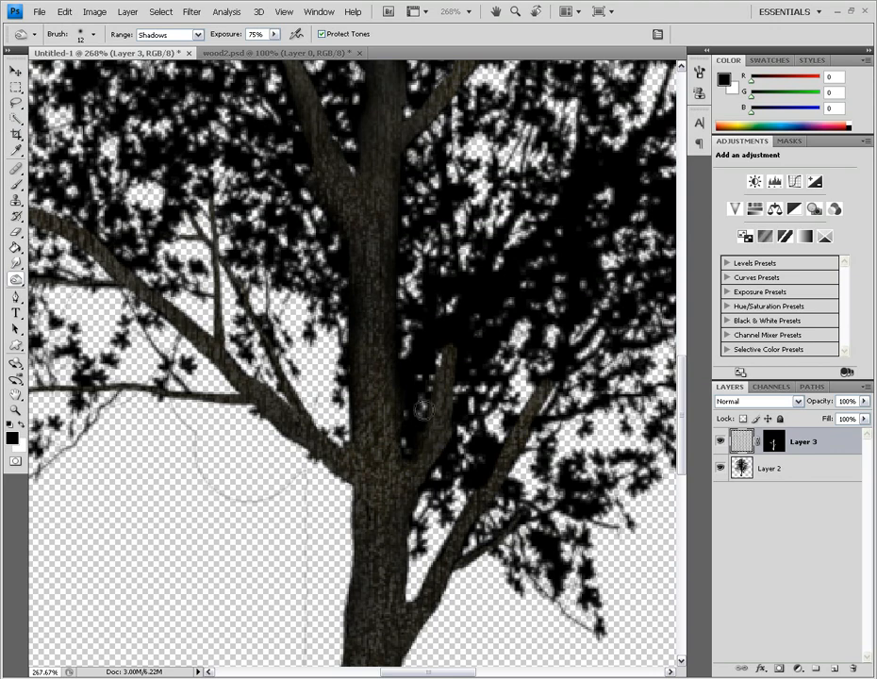
pyautogui.moveTo(444, 340)
pyautogui.mouseDown()
pyautogui.moveTo(453, 426)
pyautogui.moveTo(442, 478)
pyautogui.moveTo(412, 495)
pyautogui.mouseUp()
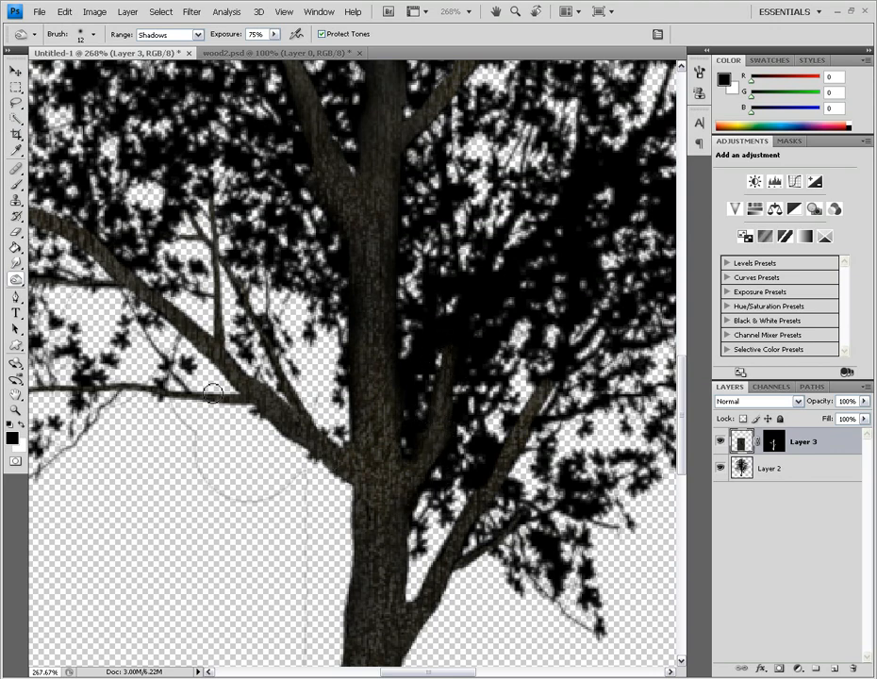
# Step: Burn along both edges of the long lower left branch and along the lower right branch
pyautogui.moveTo(52, 244)
pyautogui.mouseDown()
pyautogui.moveTo(86, 261)
pyautogui.moveTo(234, 387)
pyautogui.moveTo(229, 420)
pyautogui.moveTo(256, 421)
pyautogui.moveTo(324, 468)
pyautogui.mouseUp()
pyautogui.moveTo(42, 227)
pyautogui.mouseDown()
pyautogui.moveTo(97, 234)
pyautogui.moveTo(148, 293)
pyautogui.moveTo(188, 311)
pyautogui.moveTo(246, 371)
pyautogui.moveTo(304, 410)
pyautogui.moveTo(298, 401)
pyautogui.moveTo(341, 453)
pyautogui.mouseUp()
pyautogui.scroll(-5, 330, 458)
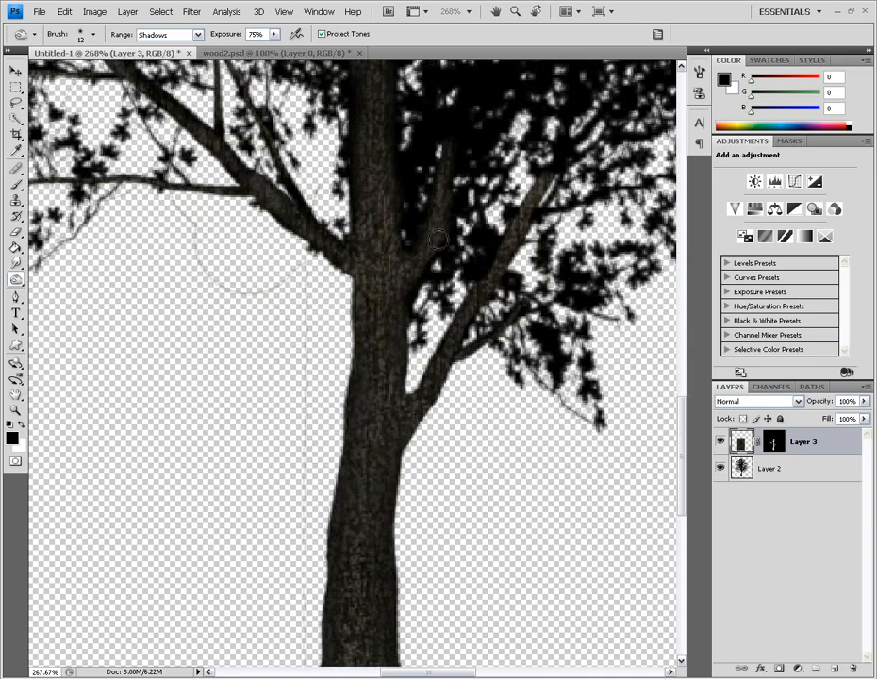
pyautogui.moveTo(526, 200); pyautogui.dragTo(476, 275)
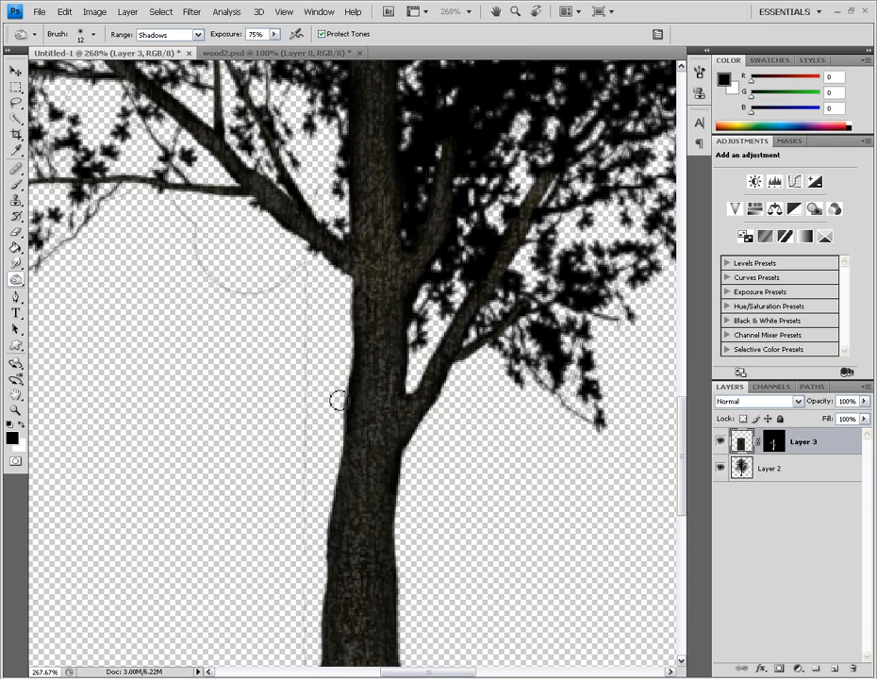
# Step: Burn along the jagged bottom edge of the trunk base
pyautogui.scroll(-5, 332, 486)
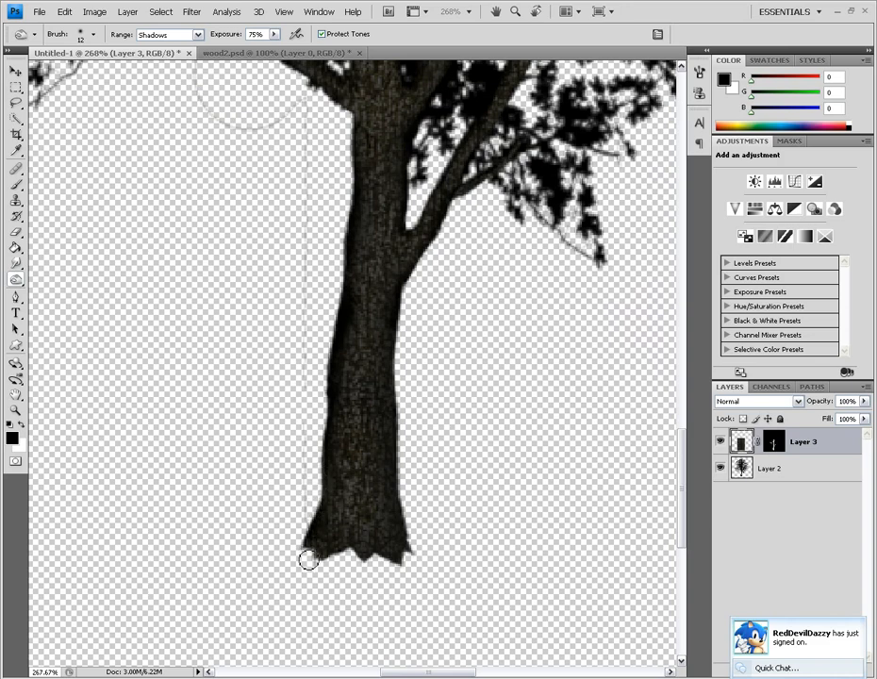
pyautogui.moveTo(334, 557); pyautogui.dragTo(420, 552)
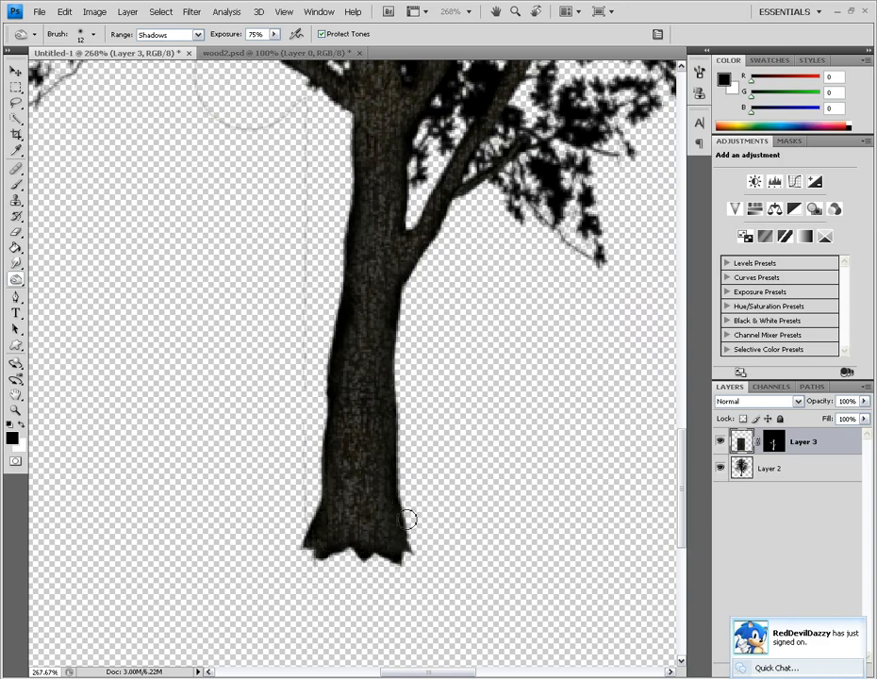
# Step: Lighten the centre of the trunk from the base up into the crown with the Dodge tool, soft 21 px brush, Midtones range, 42% exposure
pyautogui.moveTo(15, 279); pyautogui.dragTo(46, 287)
pyautogui.click(66, 277)
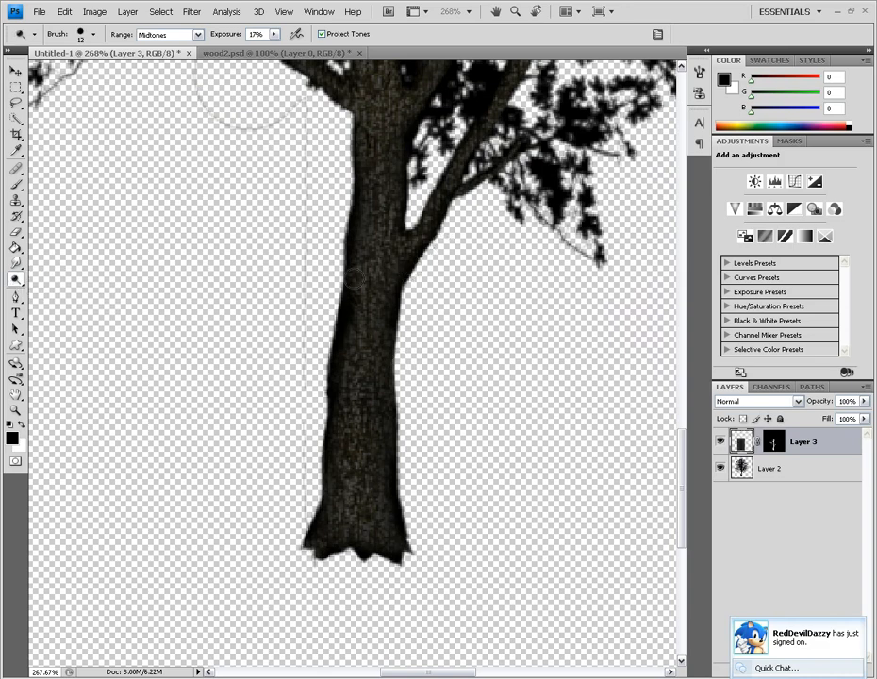
pyautogui.click(91, 36)
pyautogui.click(95, 183)
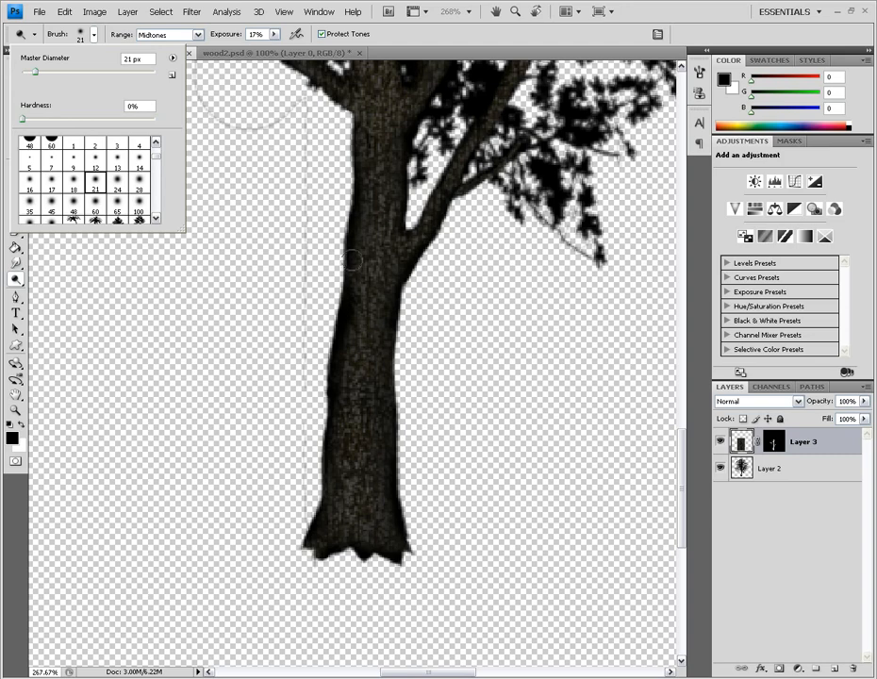
pyautogui.click(366, 302)
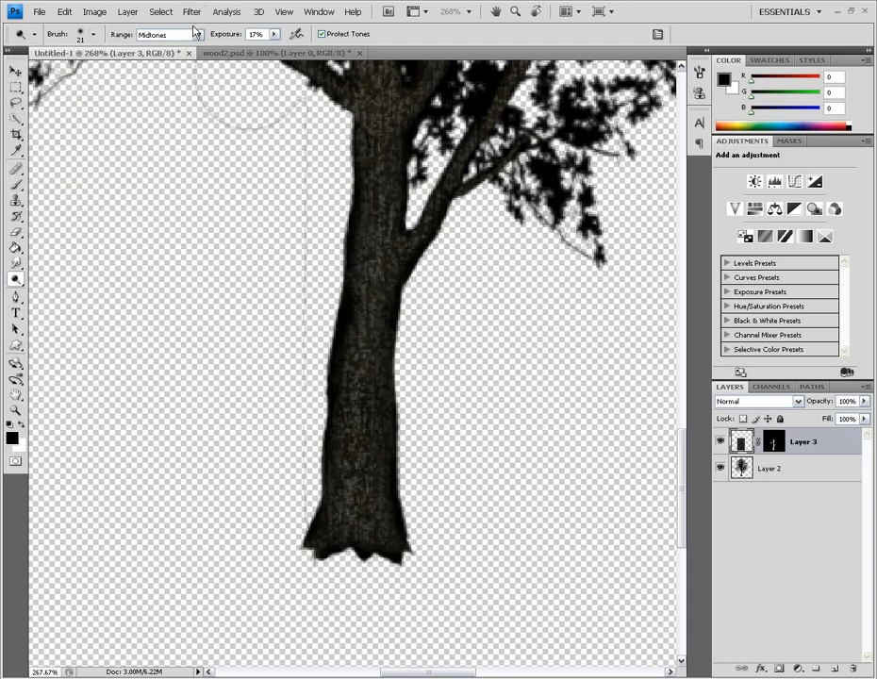
pyautogui.click(274, 34)
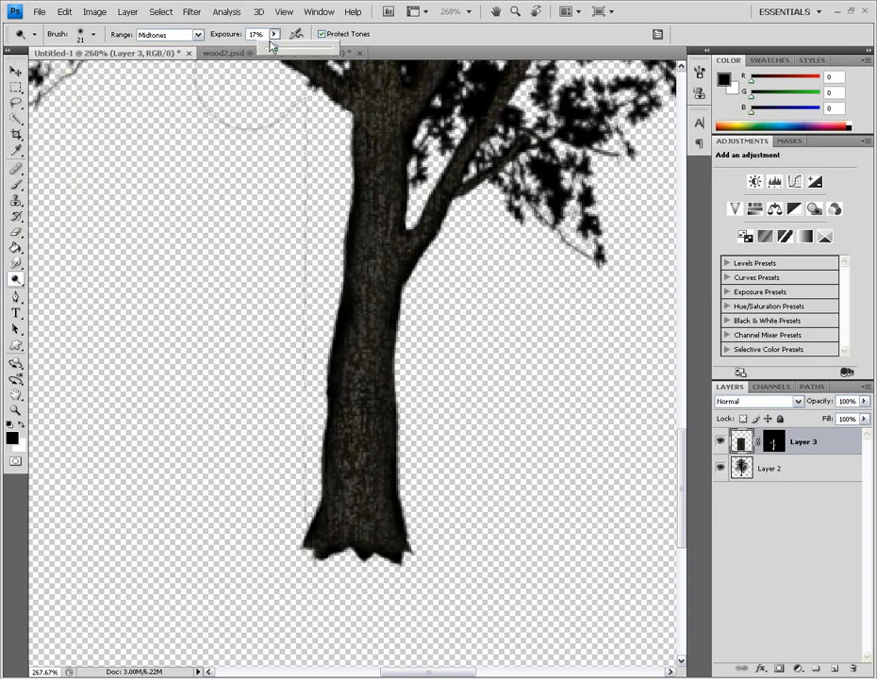
pyautogui.click(359, 400)
pyautogui.moveTo(358, 401)
pyautogui.mouseDown()
pyautogui.moveTo(360, 423)
pyautogui.moveTo(383, 143)
pyautogui.moveTo(376, 121)
pyautogui.moveTo(372, 171)
pyautogui.mouseUp()
pyautogui.scroll(5, 378, 297)
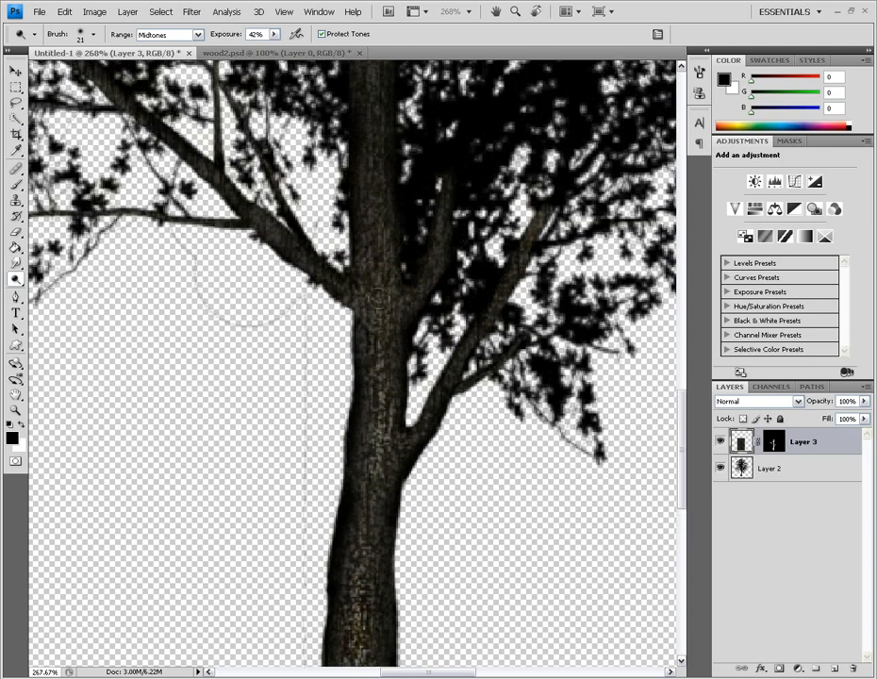
pyautogui.scroll(3, 370, 180)
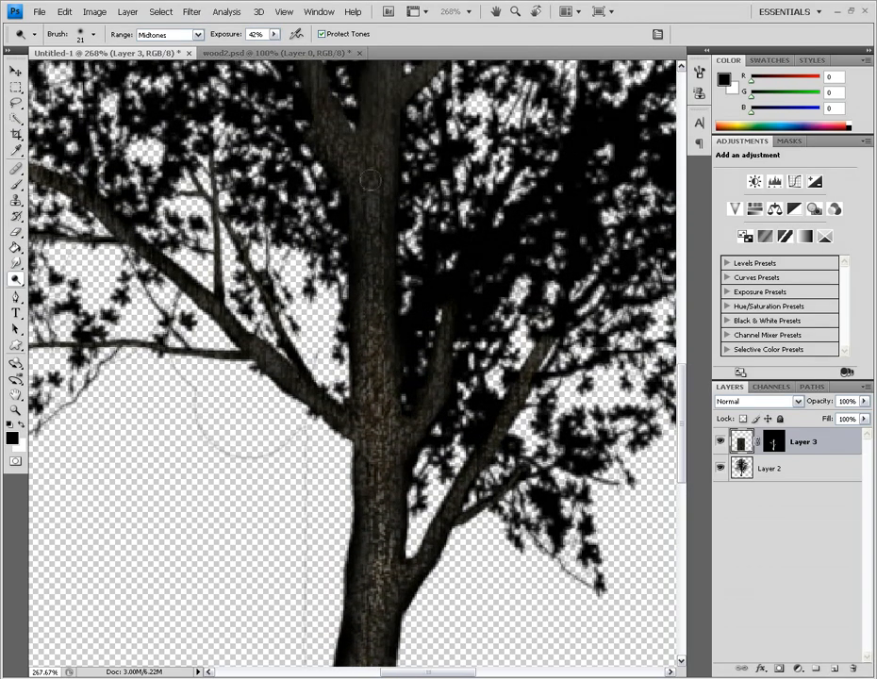
pyautogui.scroll(3, 369, 123)
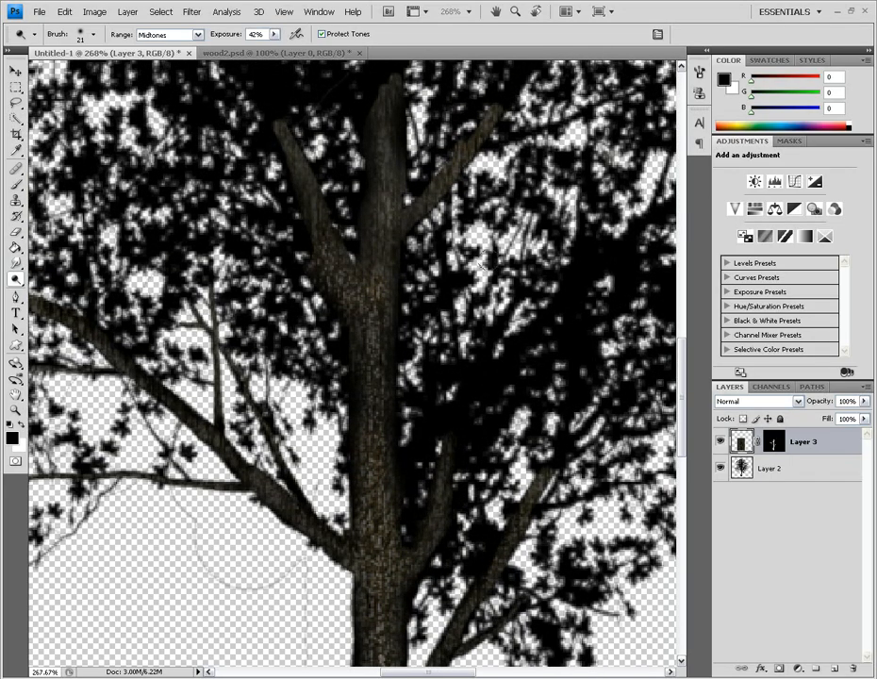
# Step: Check the whole tree at 100% and set the Dodge tool's range to Shadows
pyautogui.hotkey('ctrl', '0')
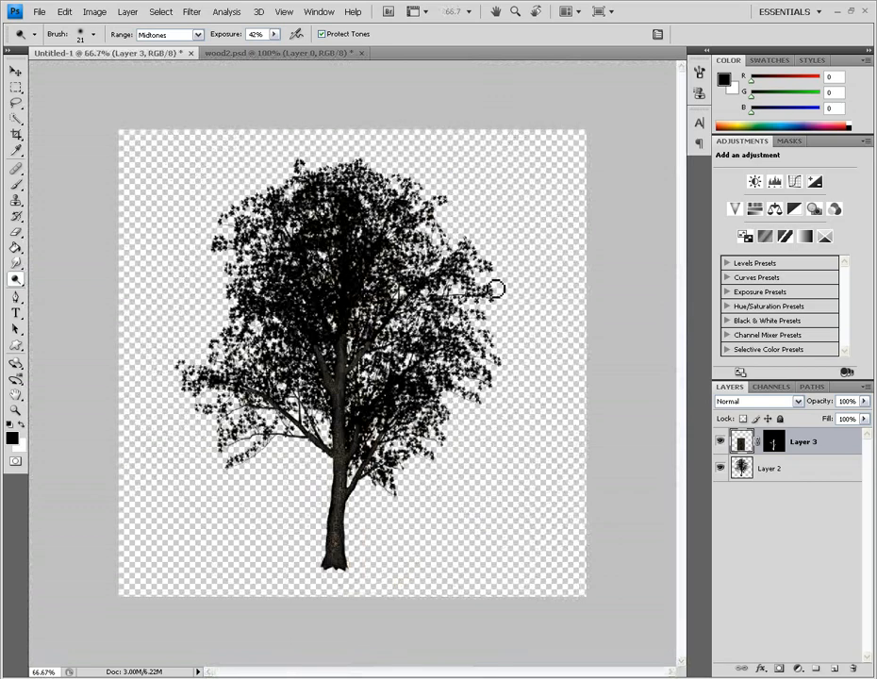
pyautogui.hotkey('ctrl', '1')
pyautogui.scroll(-3, 505, 313)
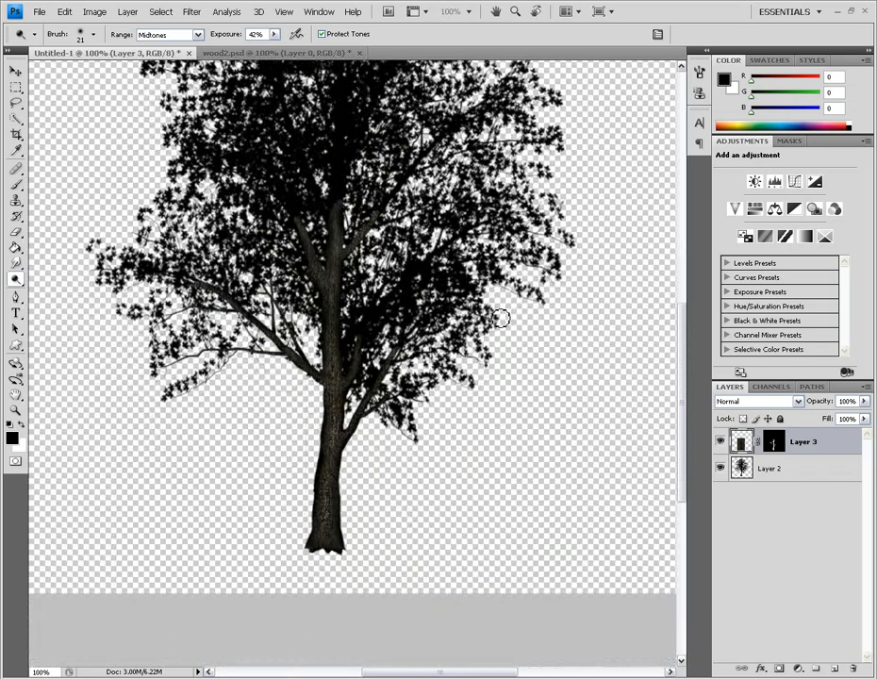
pyautogui.click(15, 279)
pyautogui.click(55, 278)
pyautogui.click(168, 34)
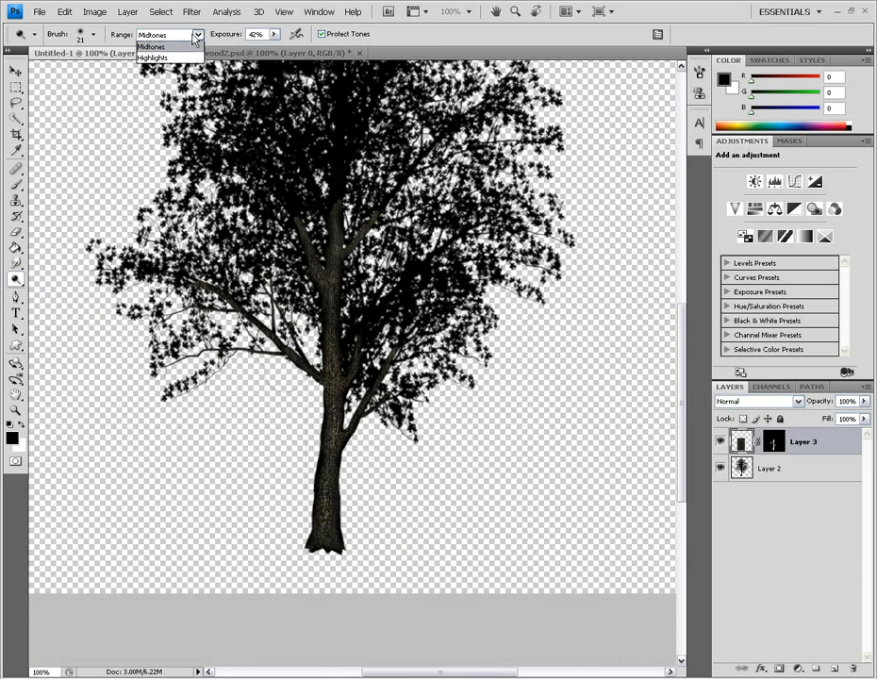
pyautogui.click(155, 41)
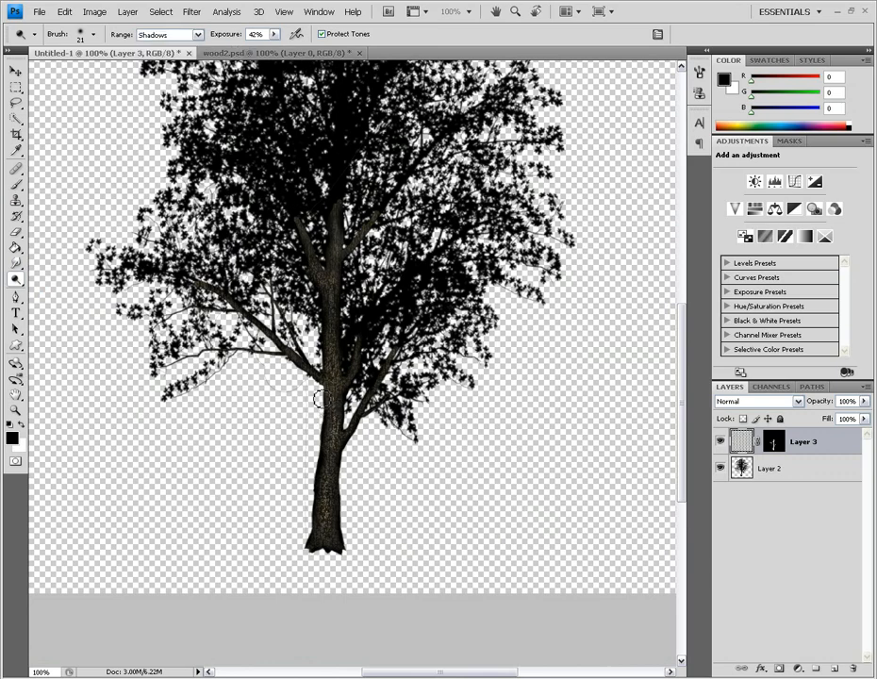
pyautogui.click(16, 279)
pyautogui.click(54, 291)
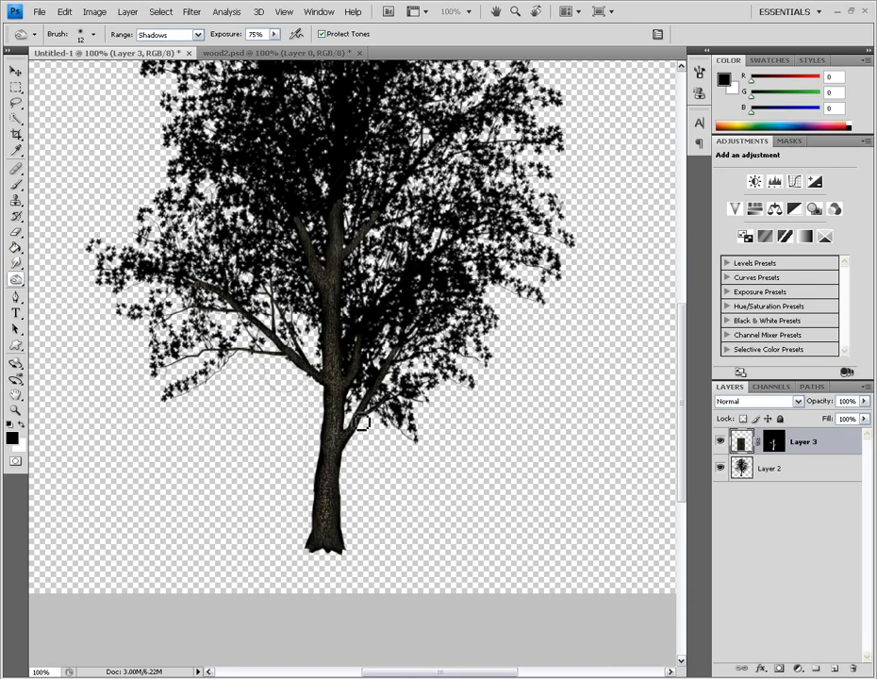
pyautogui.scroll(2, 536, 448)
pyautogui.scroll(-2, 536, 448)
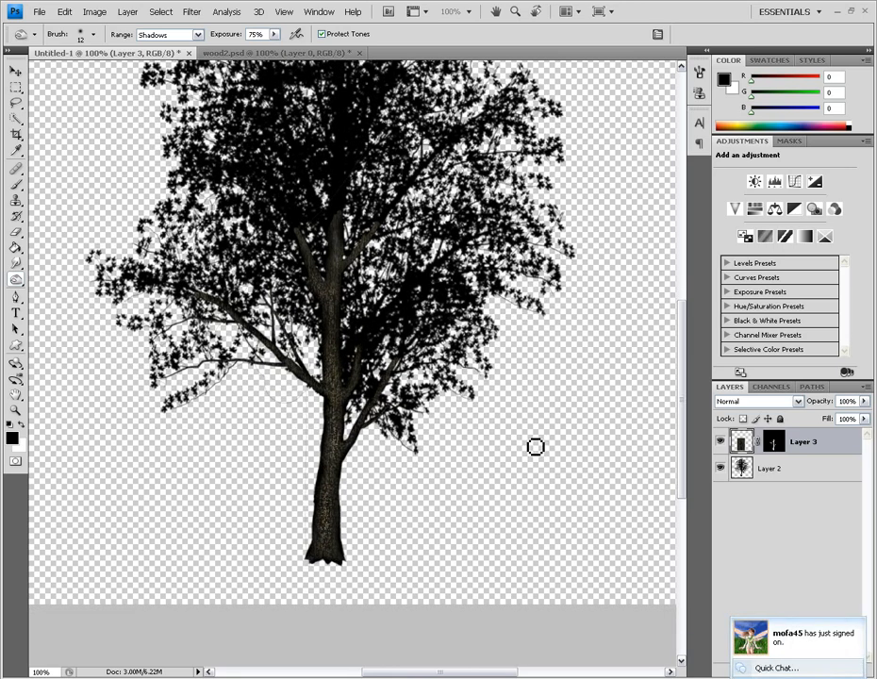
pyautogui.scroll(5, 535, 447)
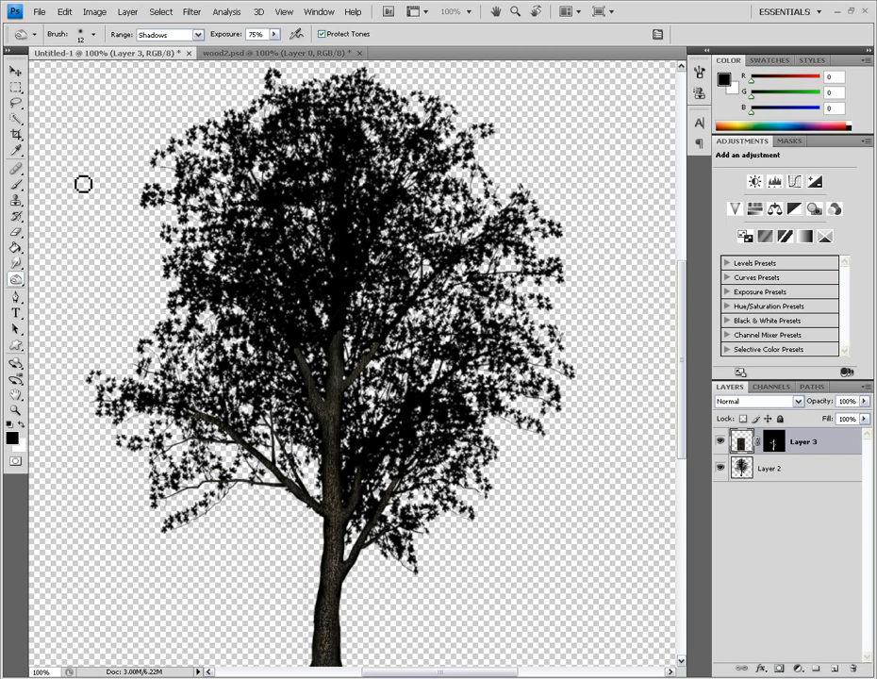
pyautogui.click(94, 35)
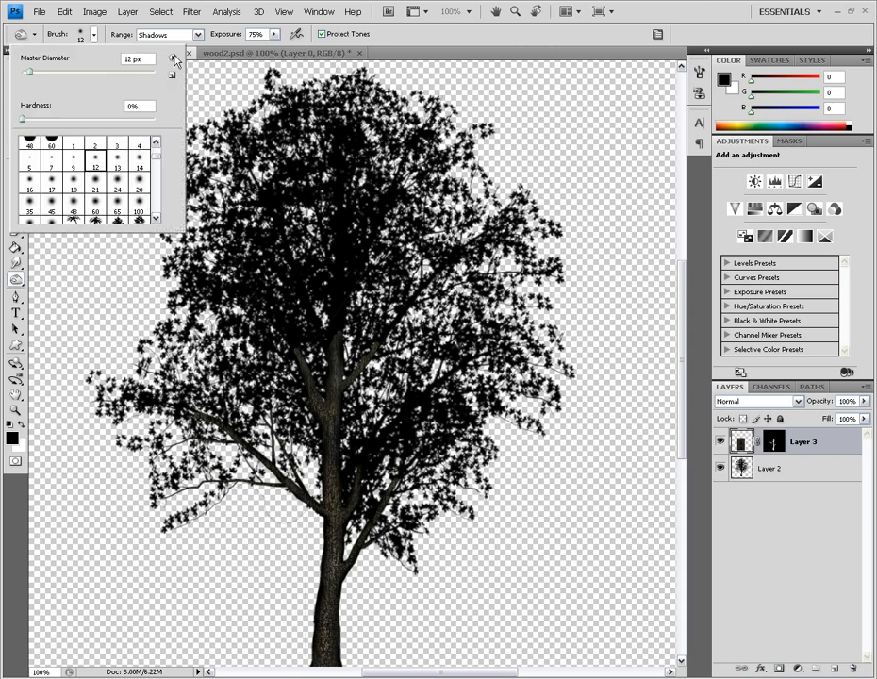
pyautogui.click(420, 42)
# Step: Append the Special Effect Brushes set to the Brush tool's presets
pyautogui.click(15, 180)
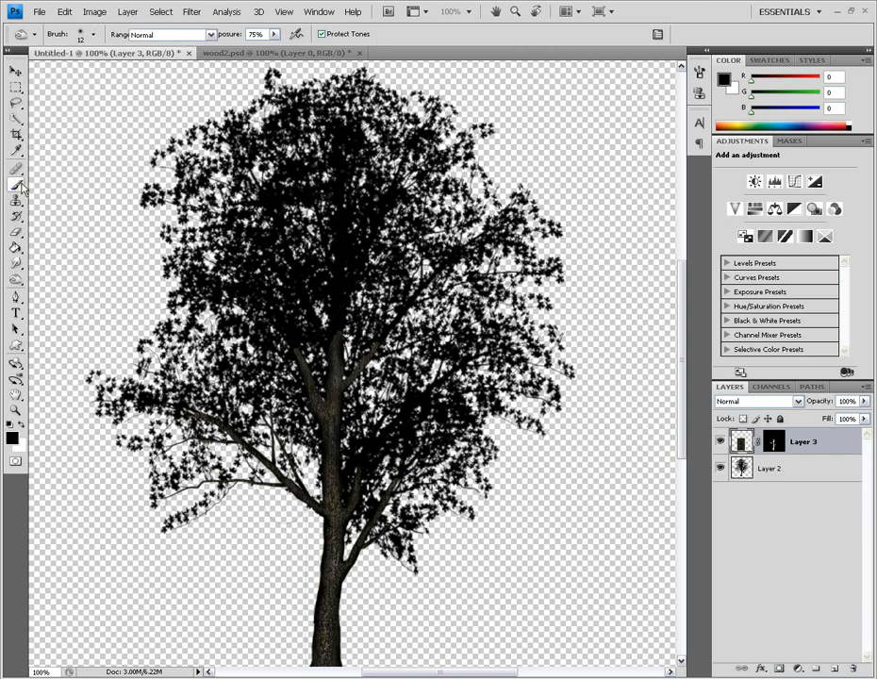
pyautogui.click(95, 35)
pyautogui.click(172, 59)
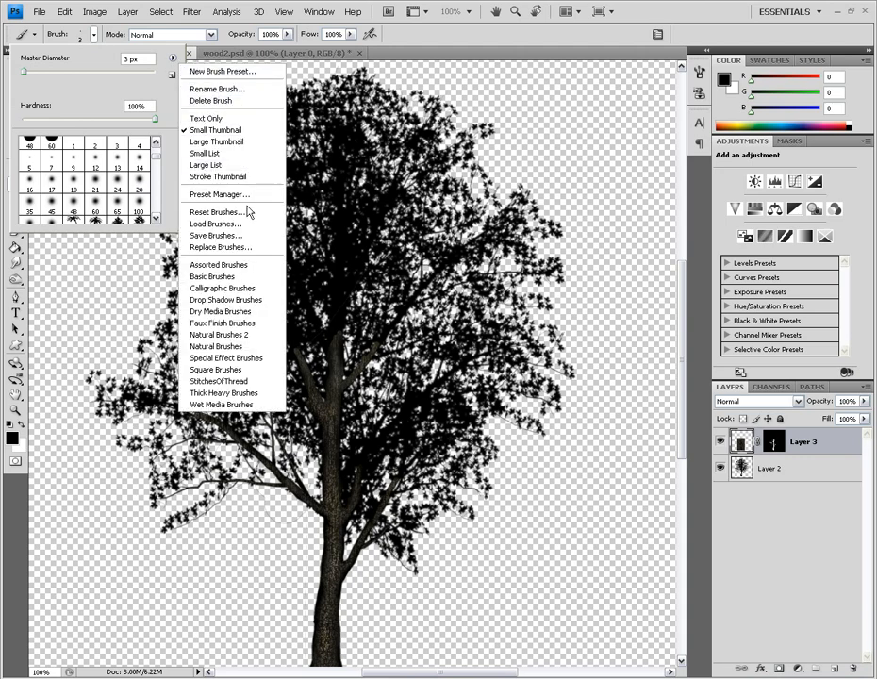
pyautogui.click(234, 358)
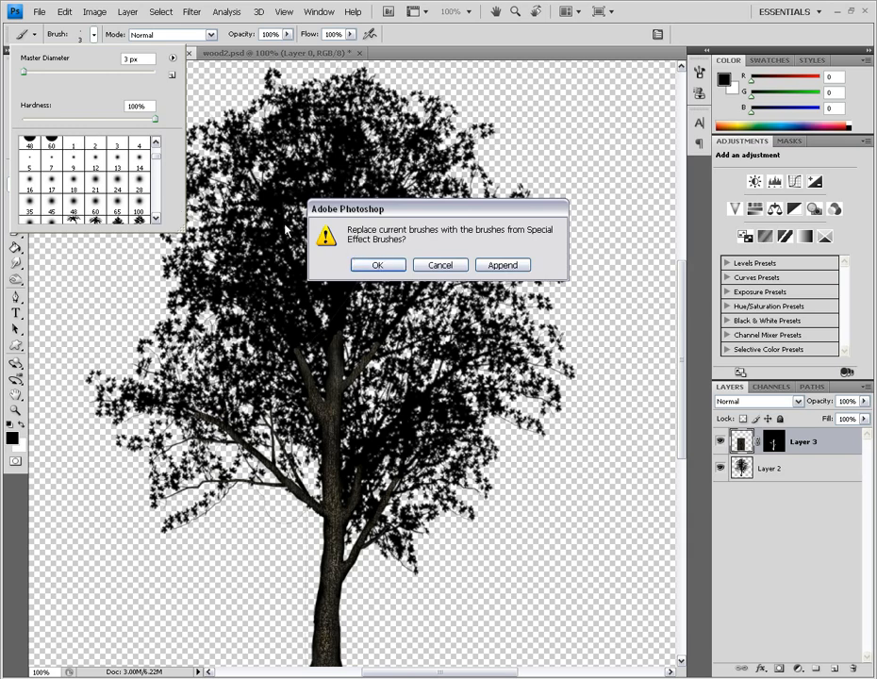
pyautogui.click(502, 265)
# Step: Choose the 84 px Falling Ivy Leaves brush and add a new layer above the bark layer
pyautogui.scroll(-3, 158, 168)
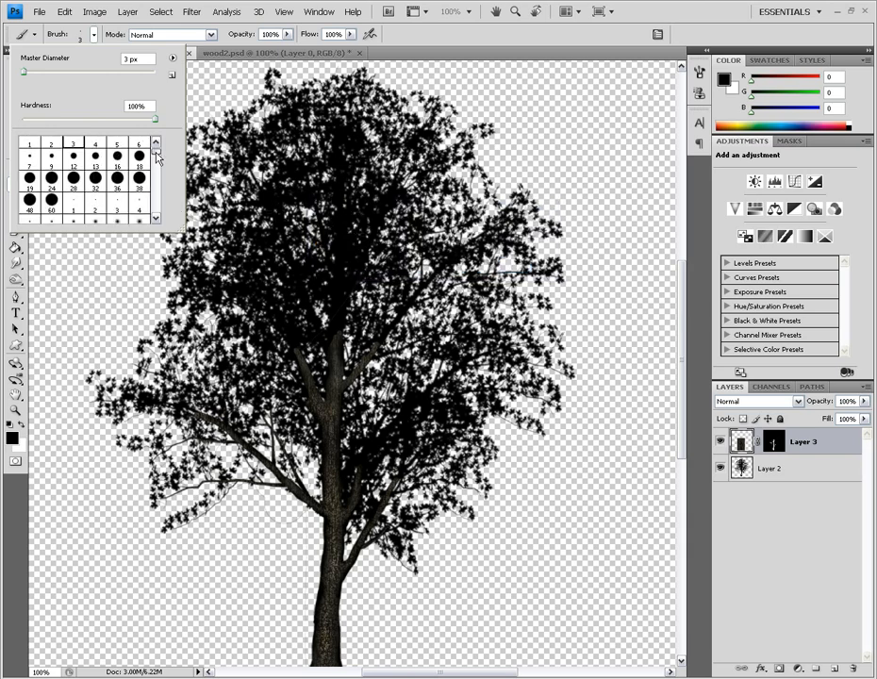
pyautogui.scroll(-5, 158, 168)
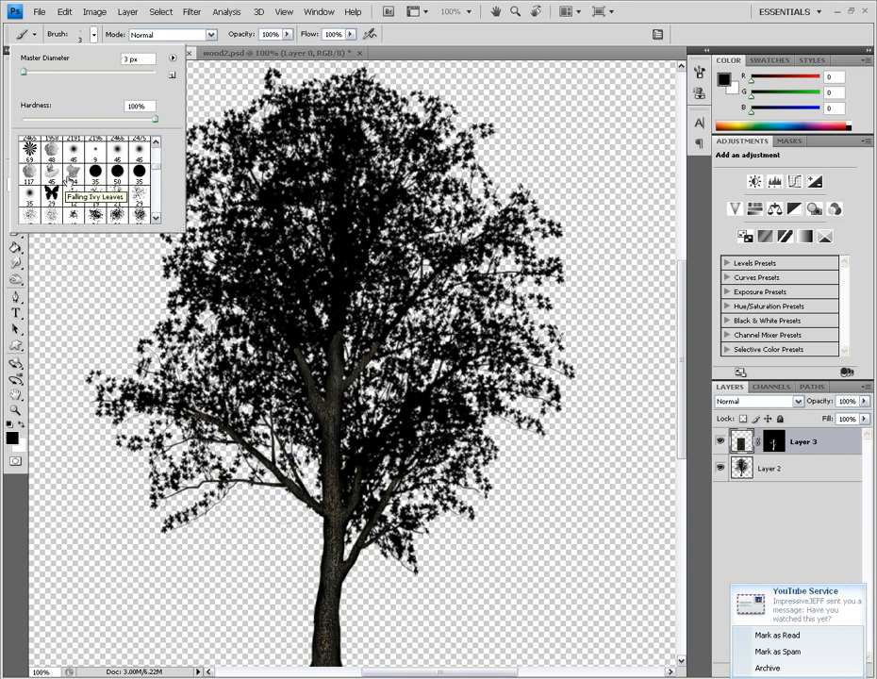
pyautogui.click(73, 180)
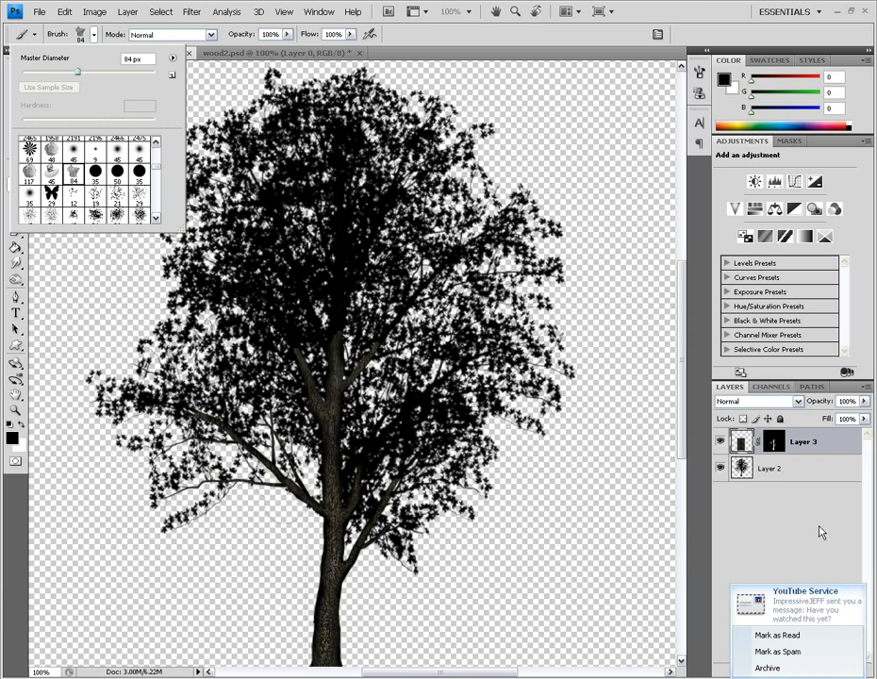
pyautogui.click(862, 592)
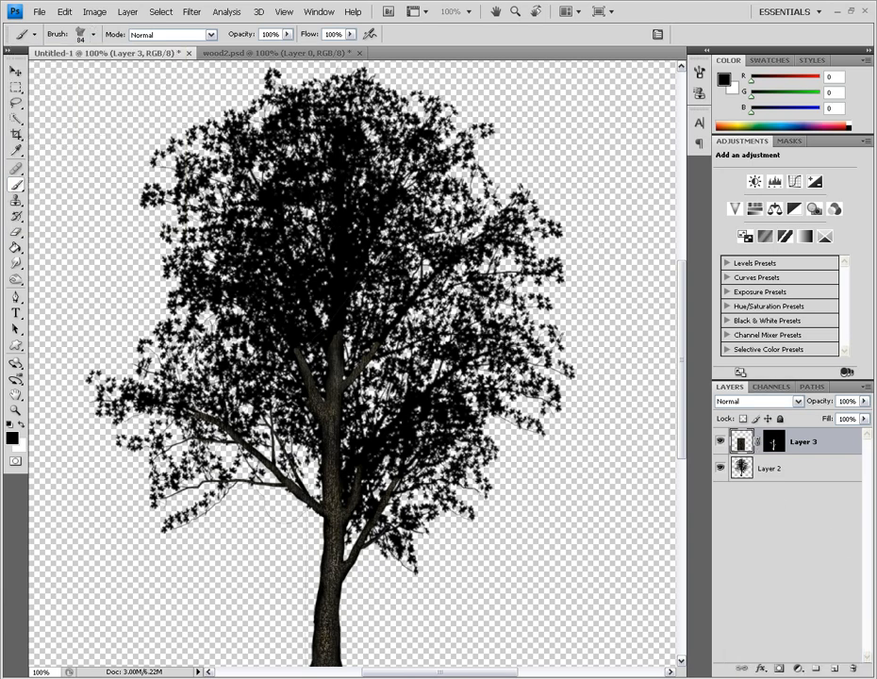
pyautogui.click(834, 670)
# Step: Try painting black ivy leaves across the crown and undo the strokes
pyautogui.moveTo(538, 274)
pyautogui.mouseDown()
pyautogui.moveTo(561, 236)
pyautogui.moveTo(245, 203)
pyautogui.moveTo(283, 396)
pyautogui.moveTo(528, 245)
pyautogui.moveTo(160, 264)
pyautogui.mouseUp()
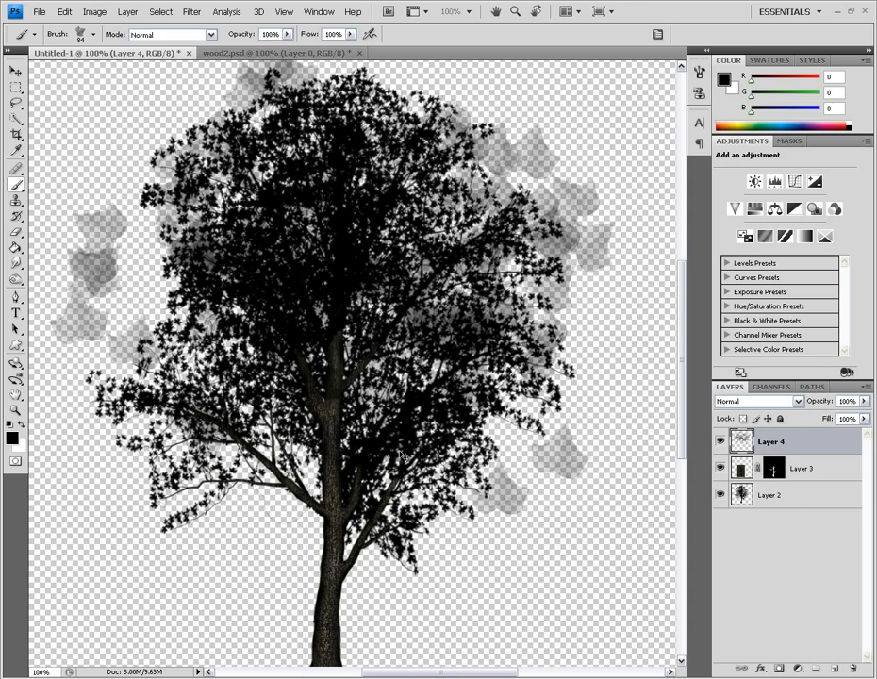
pyautogui.hotkey('ctrl', 'alt', 'z')
pyautogui.hotkey('ctrl', 'alt', 'z')
pyautogui.hotkey('ctrl', 'alt', 'z')
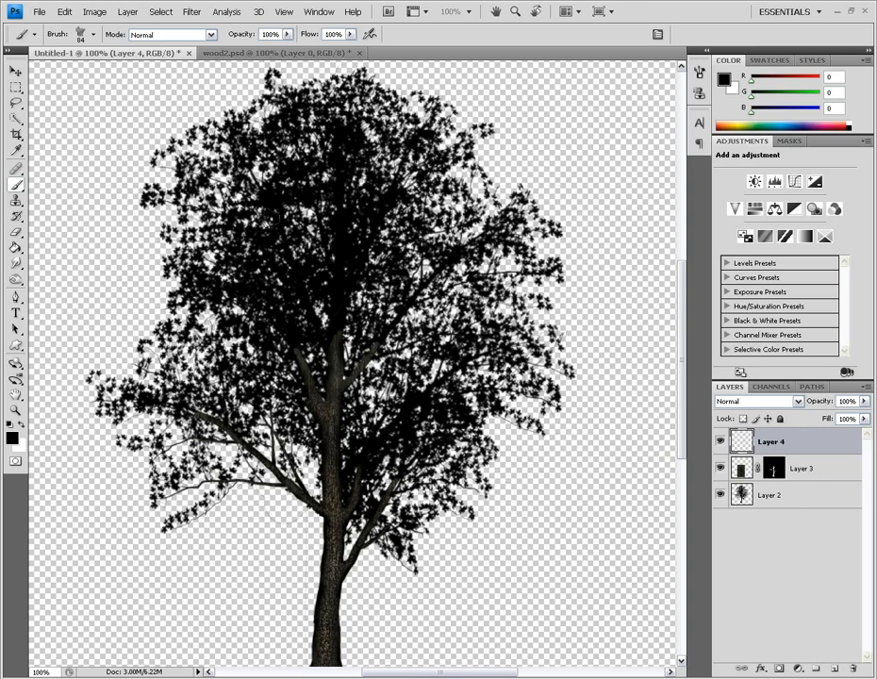
# Step: Set the foreground color to a medium green, RGB 39, 127, 39
pyautogui.click(12, 438)
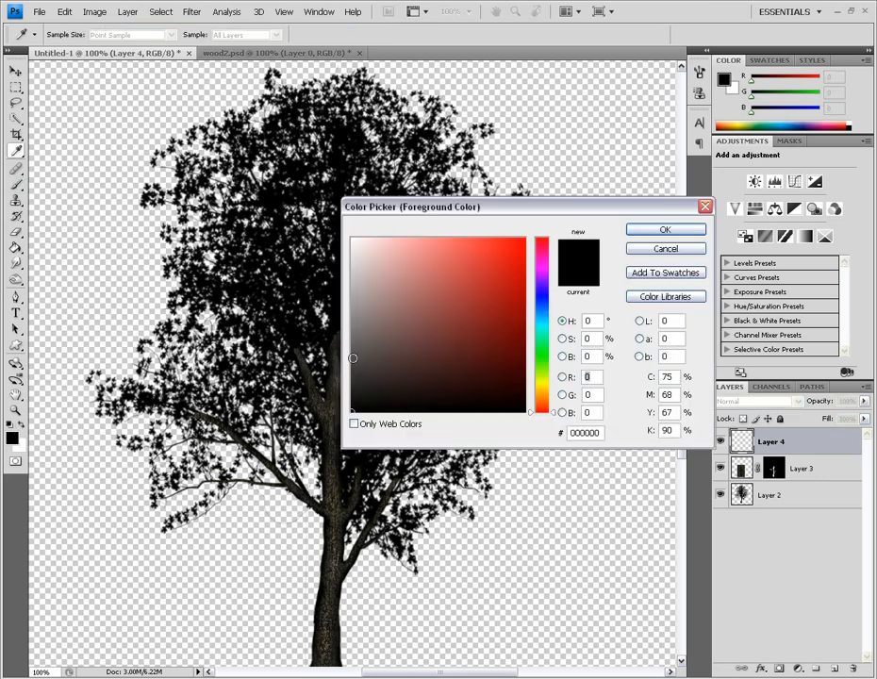
pyautogui.click(544, 356)
pyautogui.moveTo(480, 303); pyautogui.dragTo(472, 324)
pyautogui.click(683, 237)
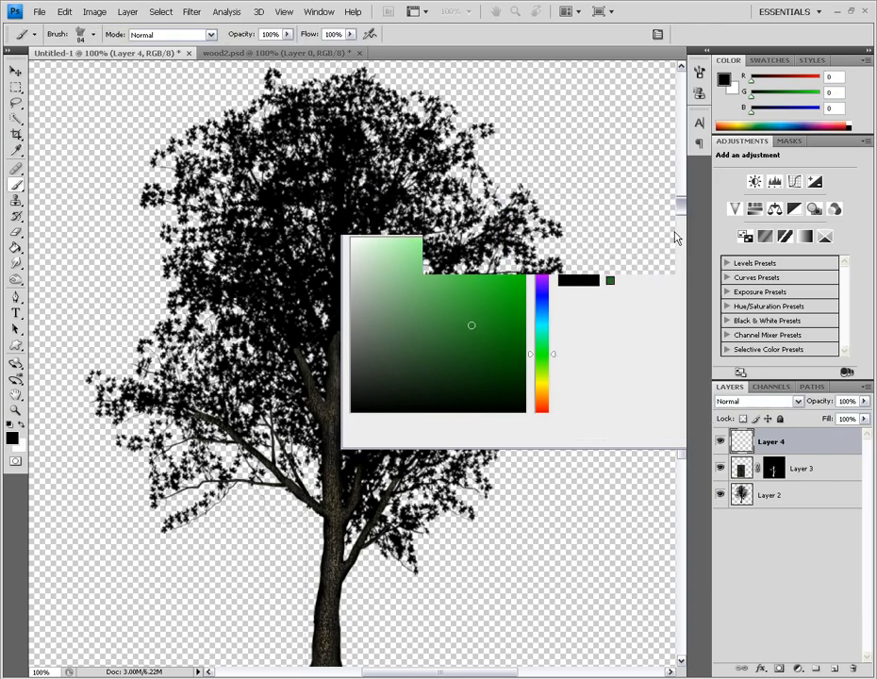
# Step: Set the background color to dark green 1f5828
pyautogui.click(23, 450)
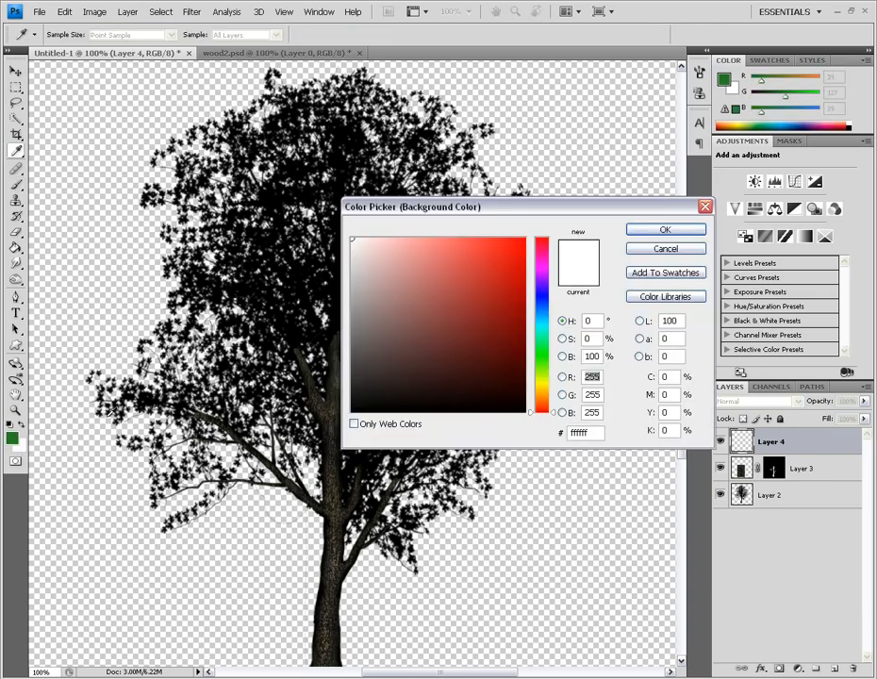
pyautogui.click(543, 350)
pyautogui.moveTo(453, 343)
pyautogui.mouseDown()
pyautogui.moveTo(420, 344)
pyautogui.moveTo(423, 355)
pyautogui.moveTo(463, 352)
pyautogui.mouseUp()
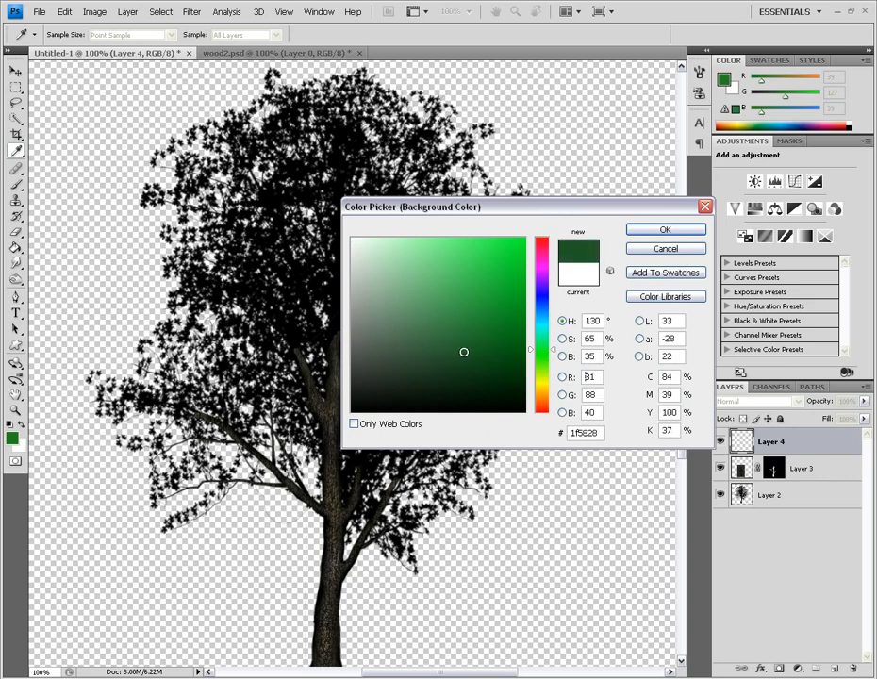
pyautogui.click(665, 231)
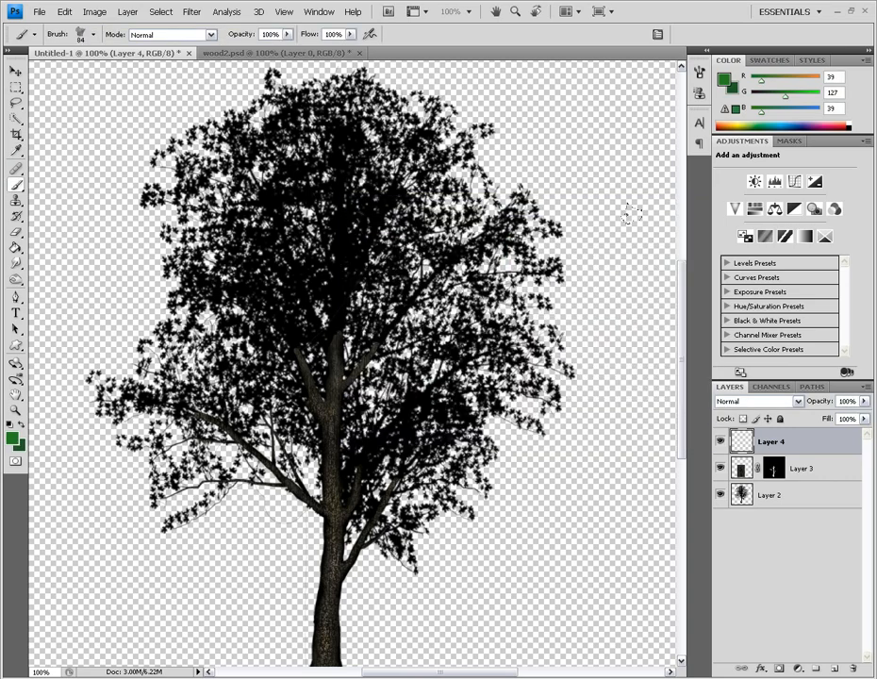
# Step: Try painting green ivy leaves over the crown with the 84 px brush and undo the stroke
pyautogui.moveTo(175, 137)
pyautogui.mouseDown()
pyautogui.moveTo(198, 160)
pyautogui.moveTo(311, 189)
pyautogui.moveTo(396, 264)
pyautogui.moveTo(500, 330)
pyautogui.moveTo(510, 420)
pyautogui.moveTo(543, 413)
pyautogui.mouseUp()
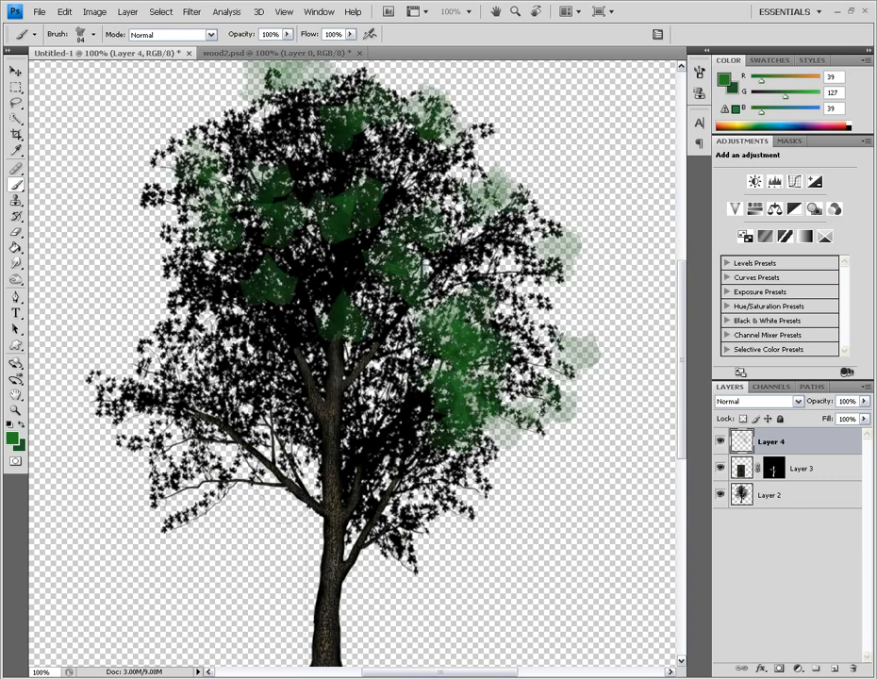
pyautogui.hotkey('ctrl', 'z')
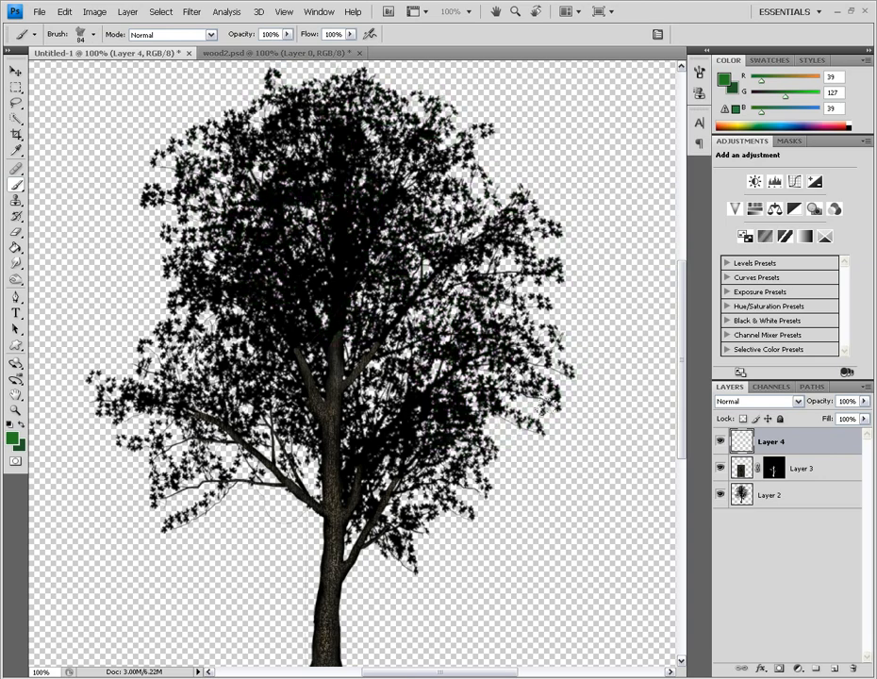
# Step: Reduce the ivy leaf brush to 33 px, test a stroke down the middle of the crown and undo it
pyautogui.click(93, 35)
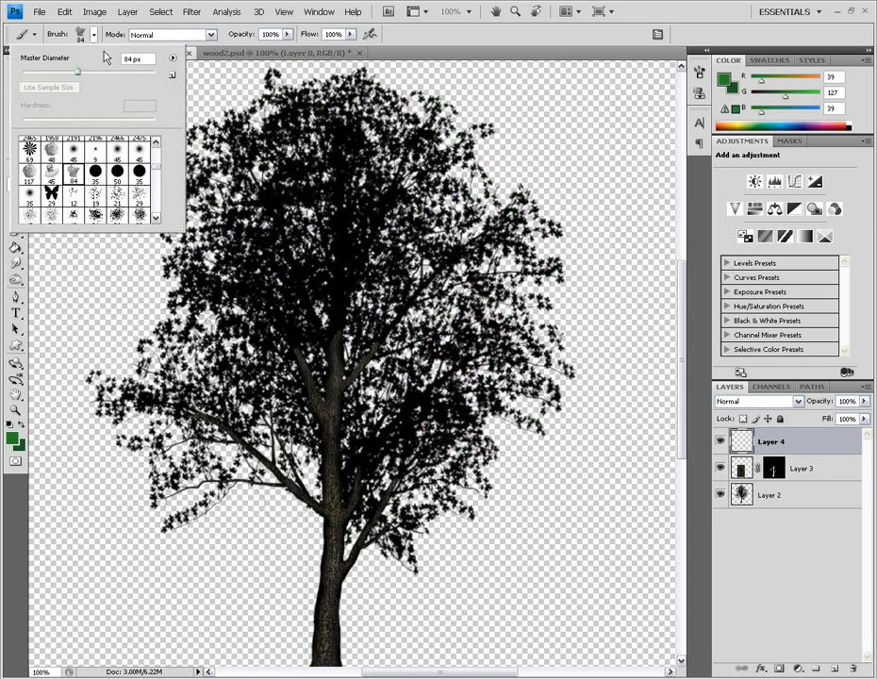
pyautogui.moveTo(79, 73); pyautogui.dragTo(42, 76)
pyautogui.moveTo(332, 170)
pyautogui.mouseDown()
pyautogui.moveTo(344, 173)
pyautogui.moveTo(357, 316)
pyautogui.mouseUp()
pyautogui.hotkey('ctrl', 'z')
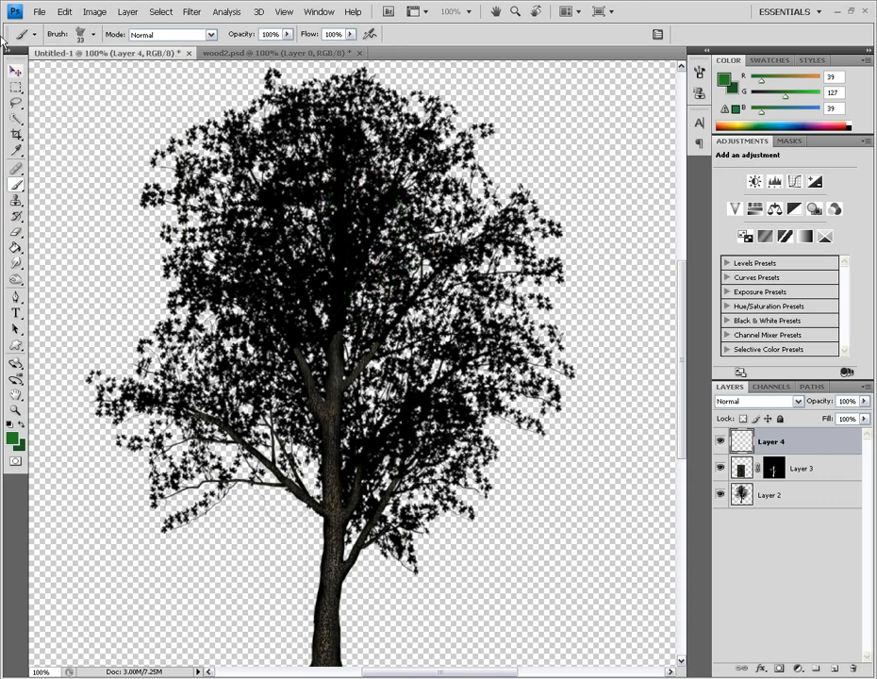
# Step: Reduce the ivy leaf brush to 17 px, test a diagonal stroke across the middle of the crown and undo it
pyautogui.click(95, 35)
pyautogui.moveTo(43, 73); pyautogui.dragTo(33, 71)
pyautogui.moveTo(341, 204); pyautogui.dragTo(418, 321)
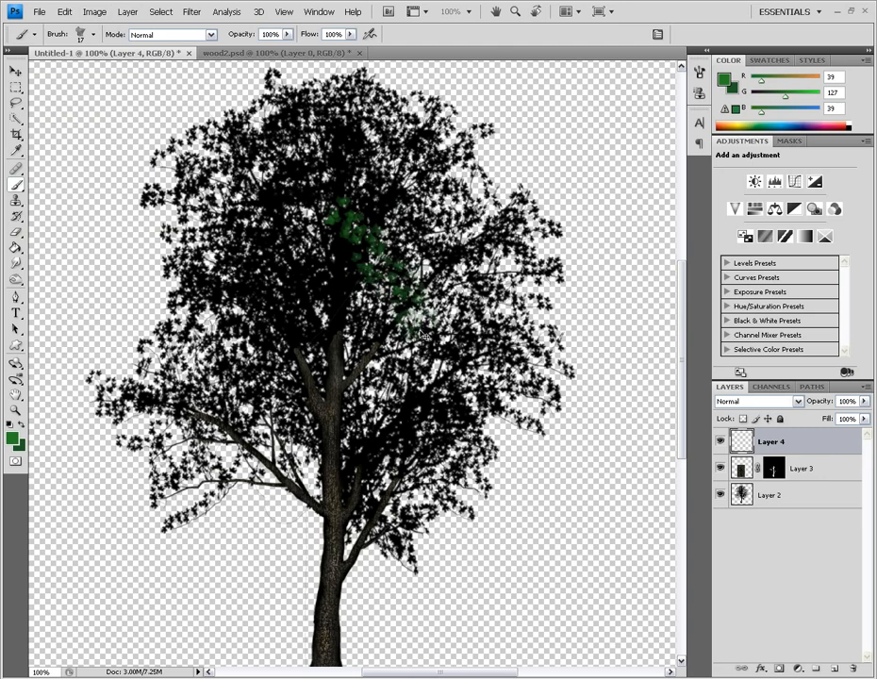
pyautogui.hotkey('ctrl', 'z')
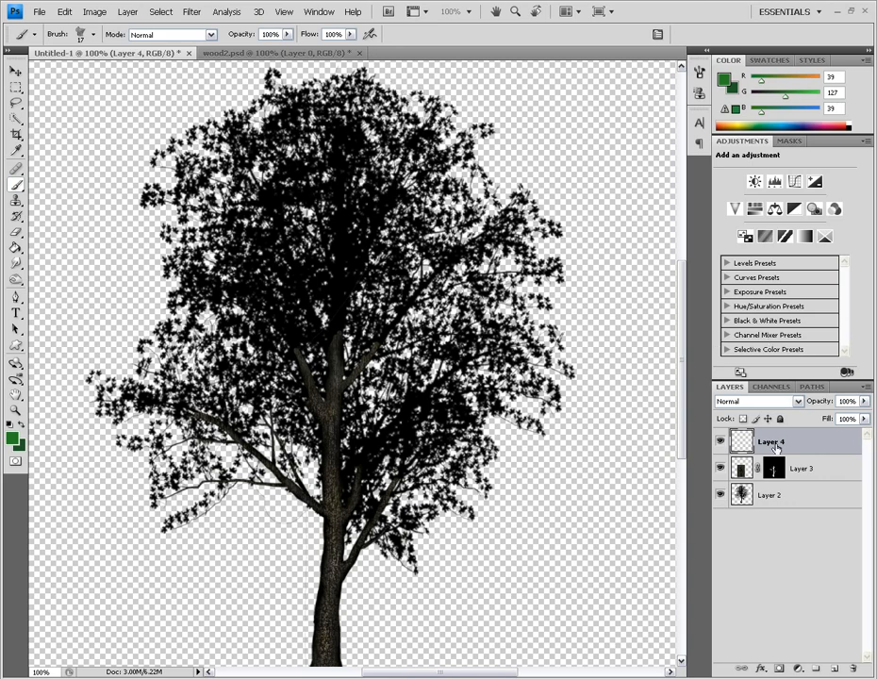
# Step: Add a drop shadow to Layer 4 with Normal blend mode and 100% opacity
pyautogui.rightClick(778, 449)
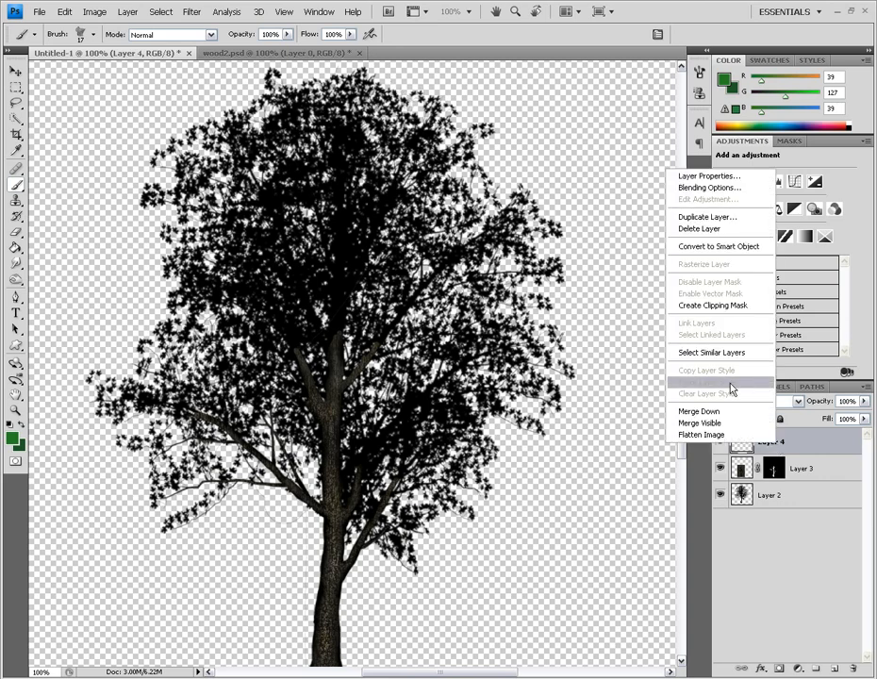
pyautogui.click(699, 191)
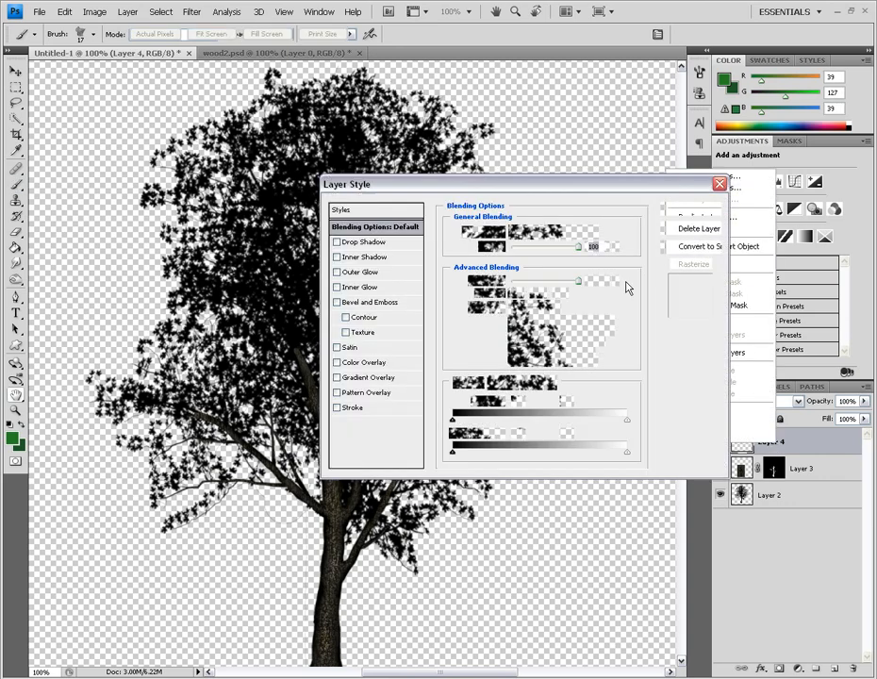
pyautogui.click(361, 243)
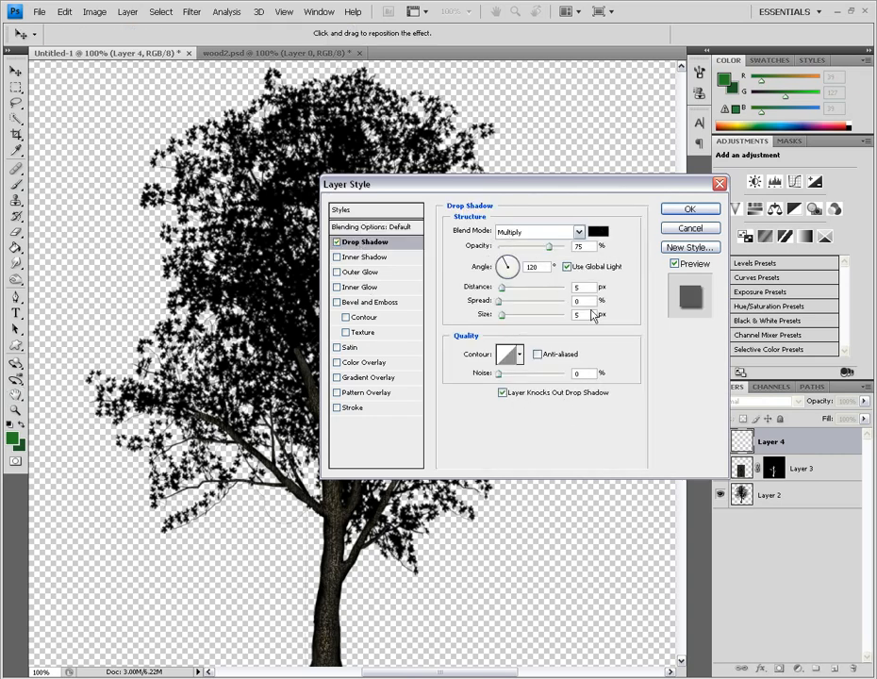
pyautogui.click(578, 232)
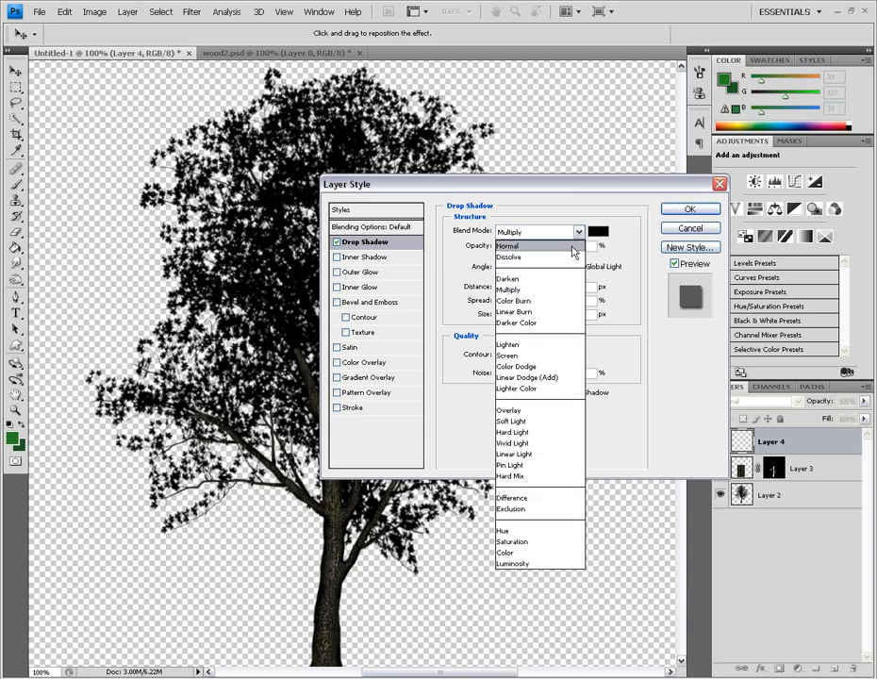
pyautogui.click(573, 247)
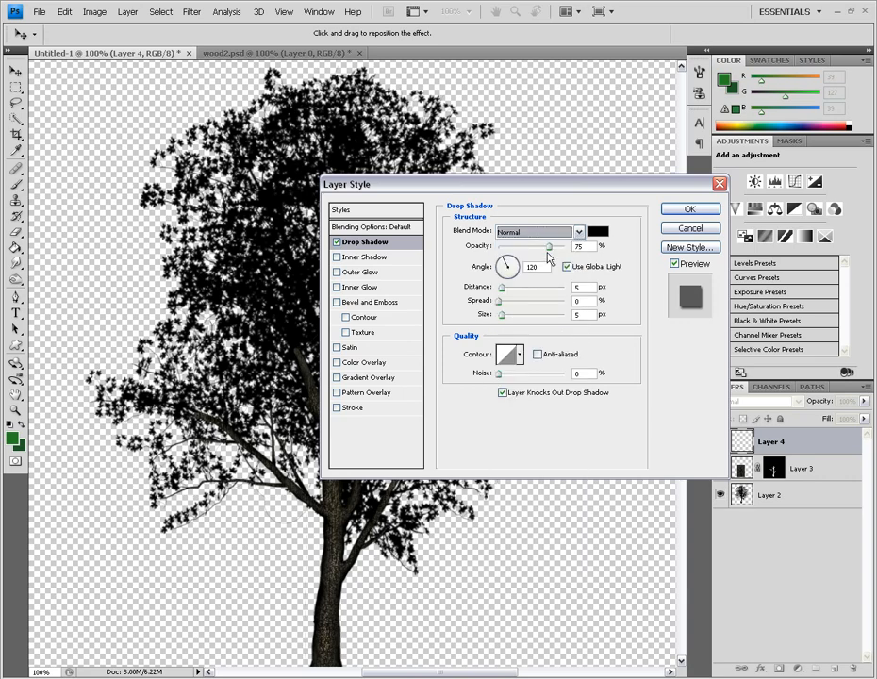
pyautogui.moveTo(548, 247); pyautogui.dragTo(579, 257)
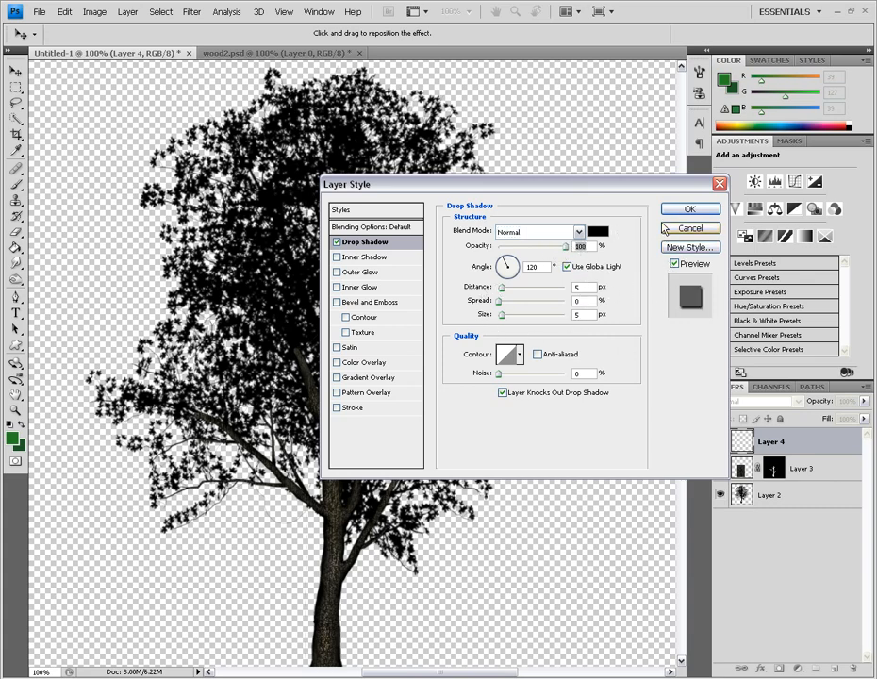
pyautogui.click(685, 209)
# Step: Test leaf strokes over the crown, compare them with the drop shadow off and on, and undo the test
pyautogui.moveTo(283, 202)
pyautogui.mouseDown()
pyautogui.moveTo(344, 247)
pyautogui.moveTo(466, 330)
pyautogui.moveTo(514, 406)
pyautogui.moveTo(497, 456)
pyautogui.mouseUp()
pyautogui.moveTo(396, 415)
pyautogui.mouseDown()
pyautogui.moveTo(354, 373)
pyautogui.moveTo(321, 236)
pyautogui.moveTo(337, 177)
pyautogui.moveTo(421, 151)
pyautogui.moveTo(486, 219)
pyautogui.moveTo(516, 303)
pyautogui.mouseUp()
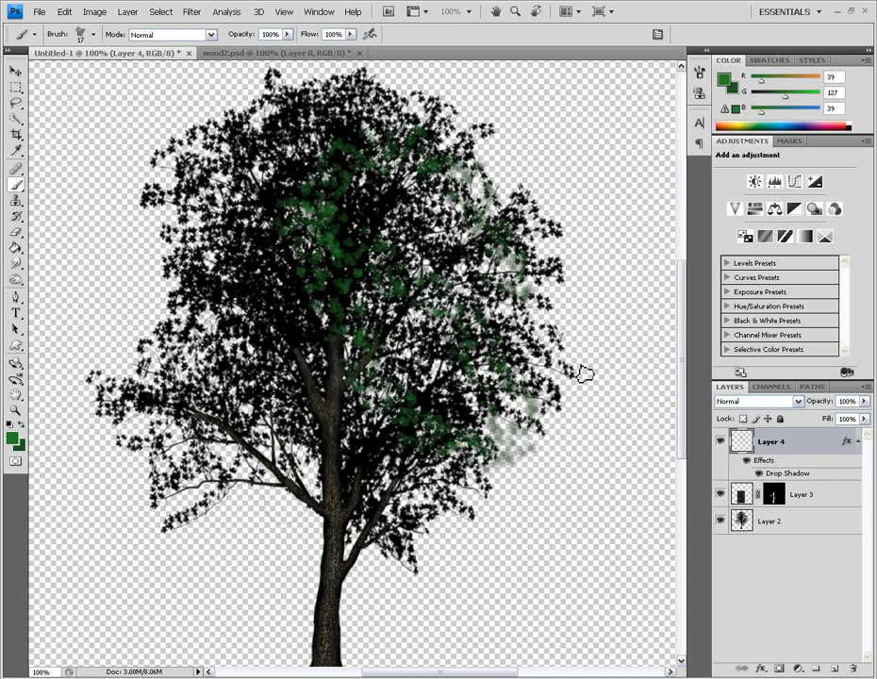
pyautogui.click(760, 477)
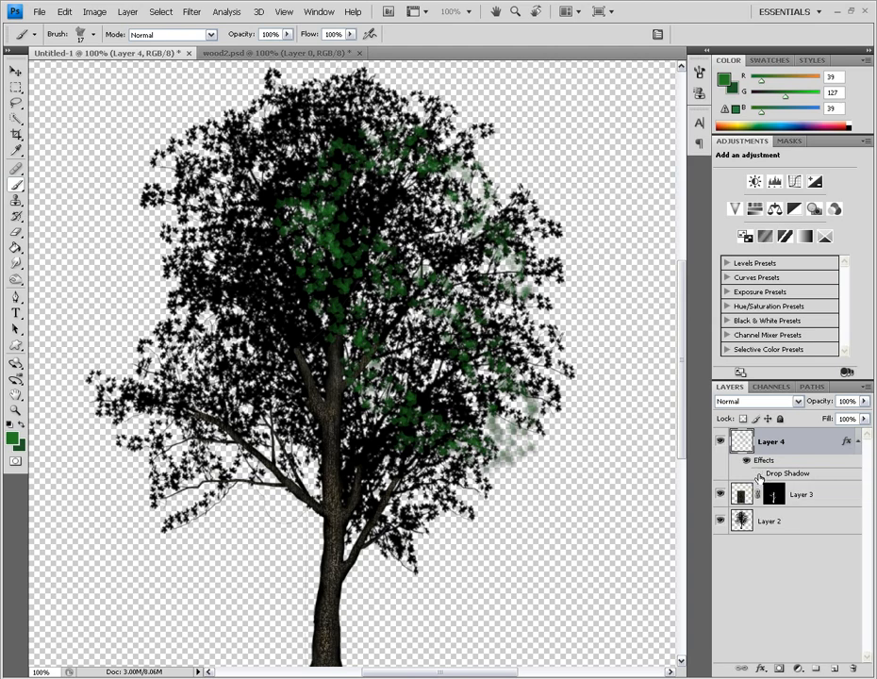
pyautogui.click(759, 474)
pyautogui.click(759, 475)
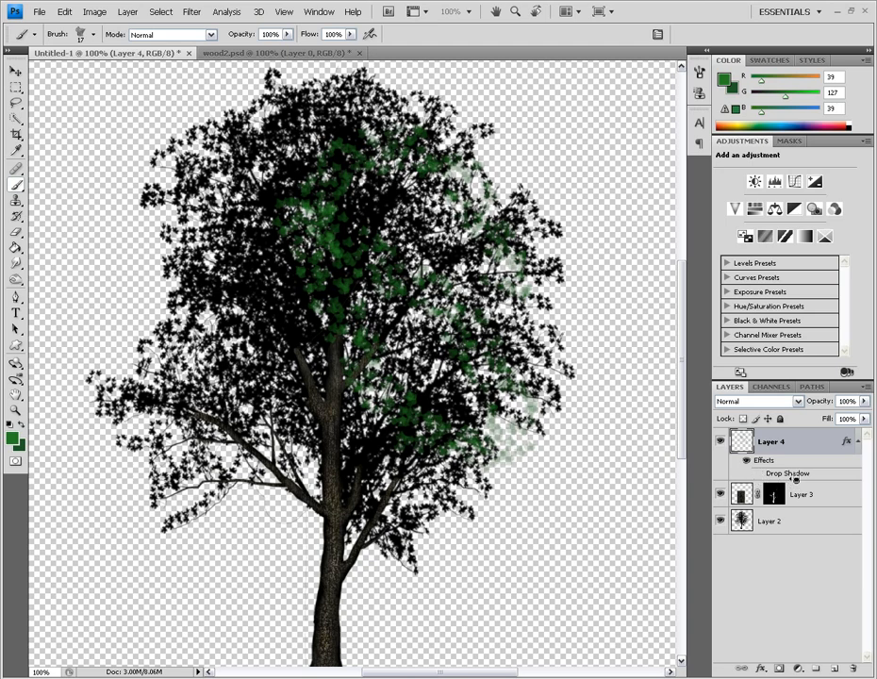
pyautogui.hotkey('ctrl', 'z')
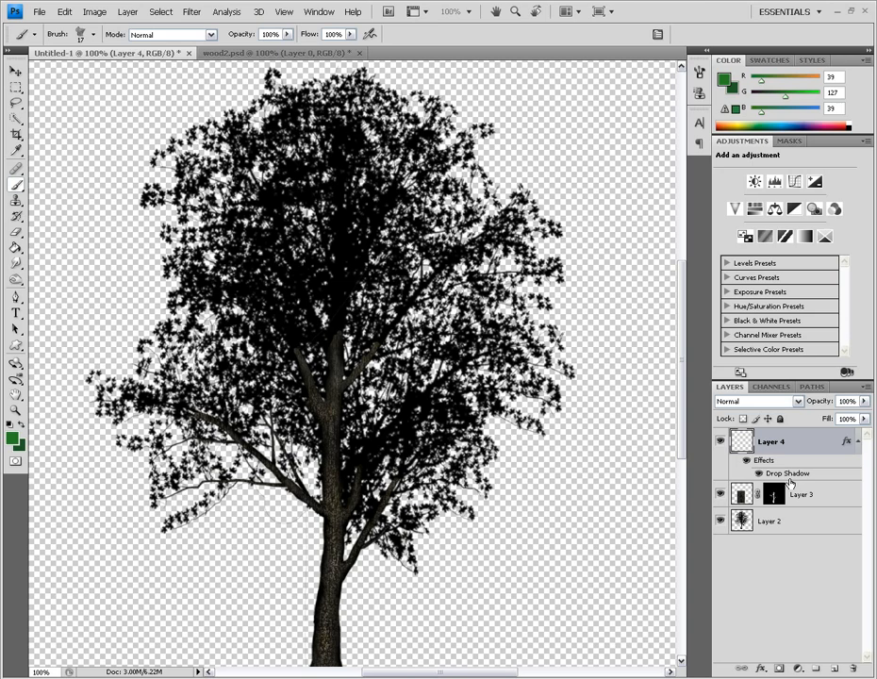
# Step: Set the leaf brush's shape dynamics to 50% size jitter, 0% minimum diameter and 22% angle jitter
pyautogui.click(700, 75)
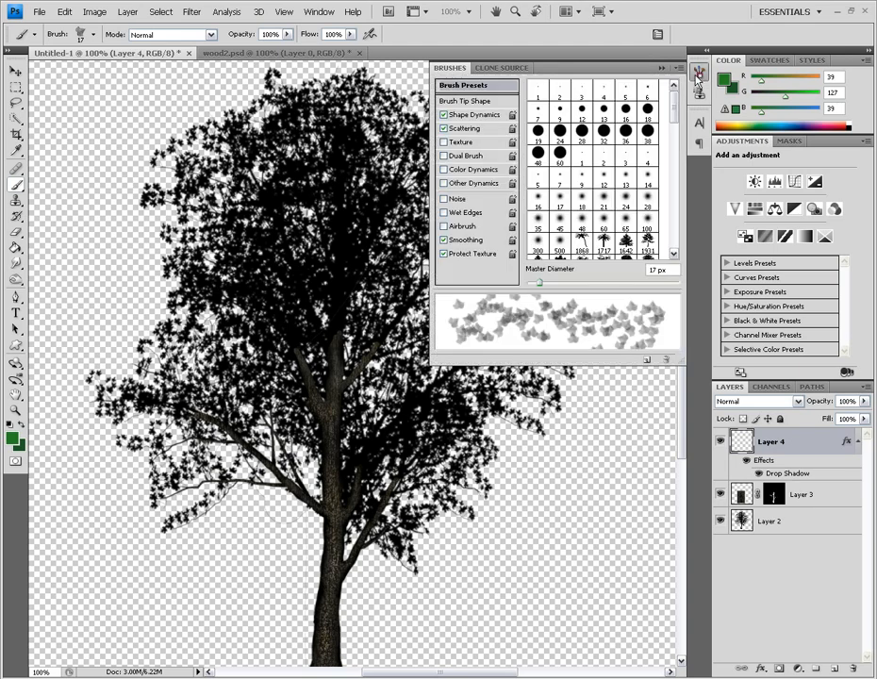
pyautogui.click(701, 78)
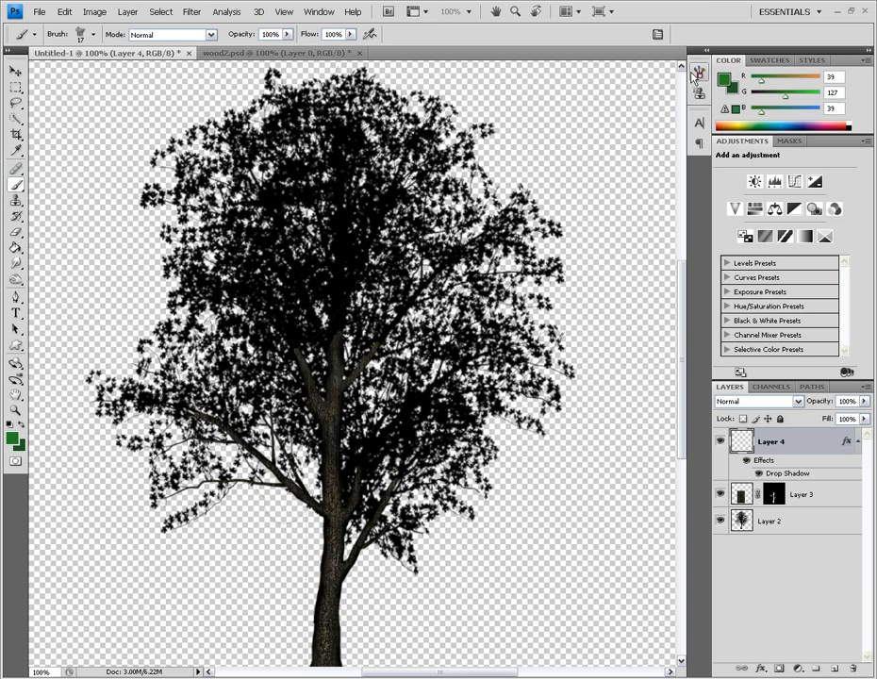
pyautogui.click(701, 78)
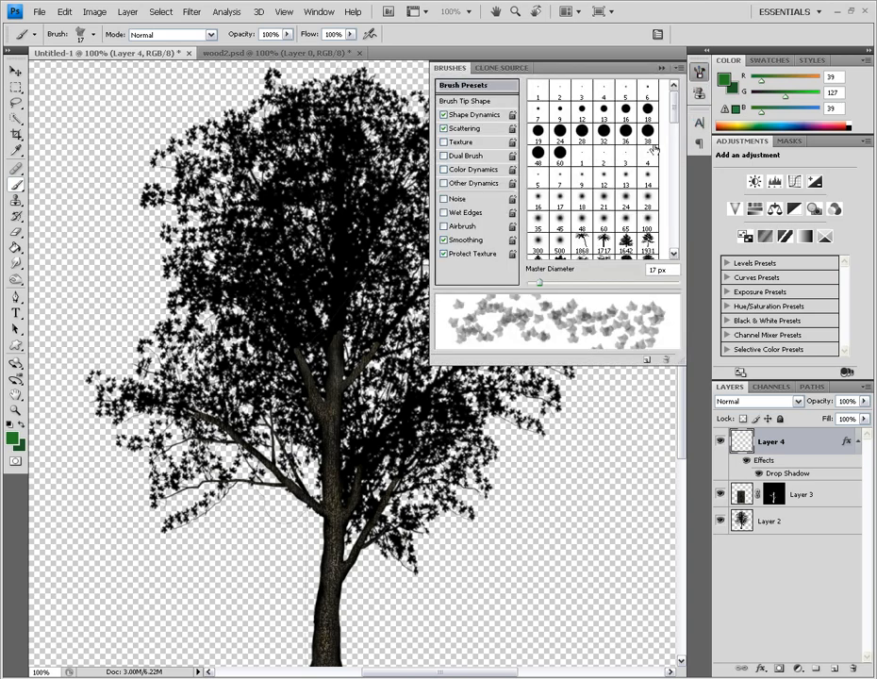
pyautogui.click(478, 104)
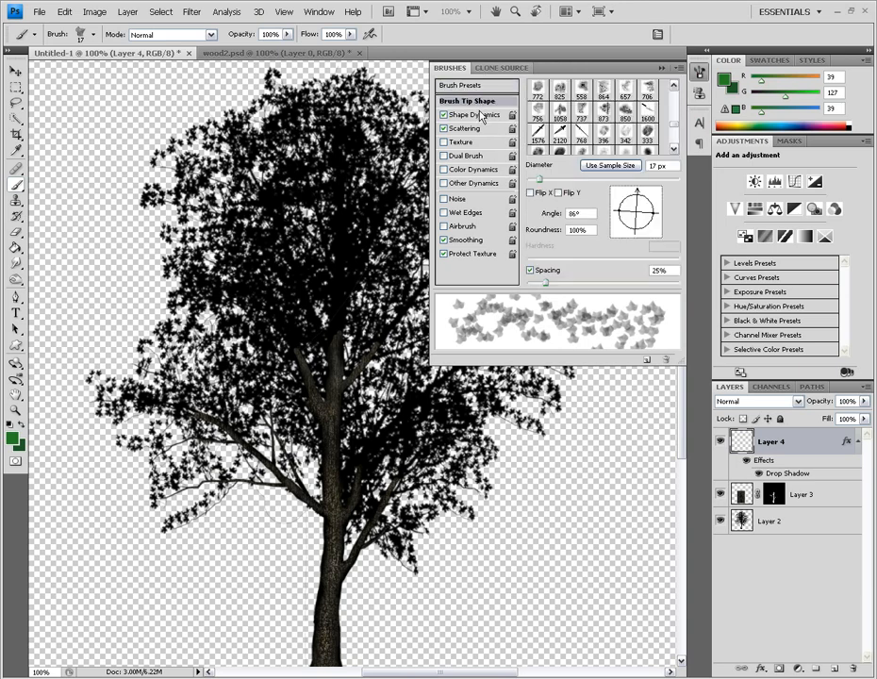
pyautogui.click(477, 115)
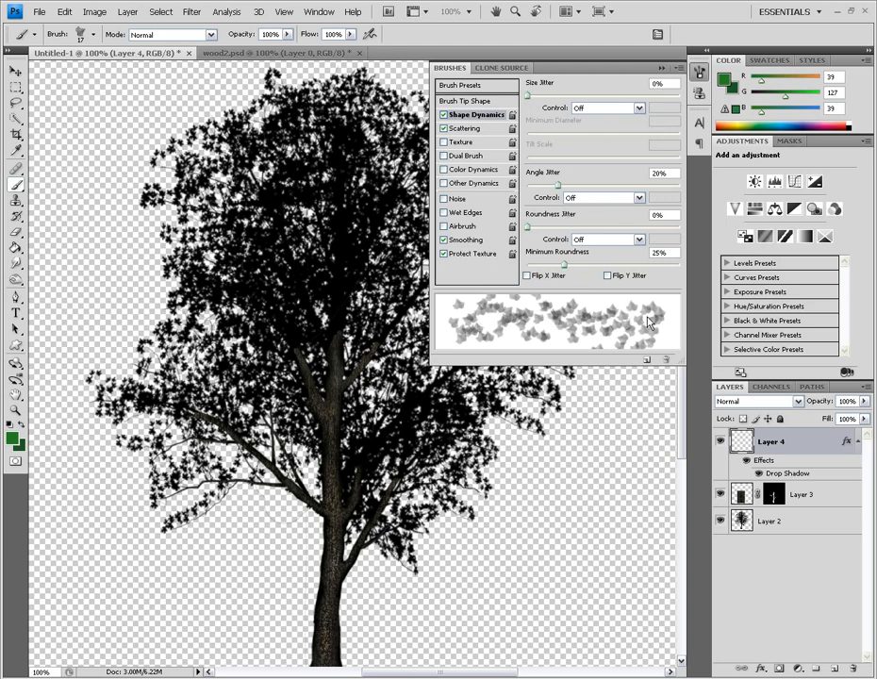
pyautogui.moveTo(532, 101)
pyautogui.mouseDown()
pyautogui.moveTo(630, 98)
pyautogui.moveTo(603, 98)
pyautogui.mouseUp()
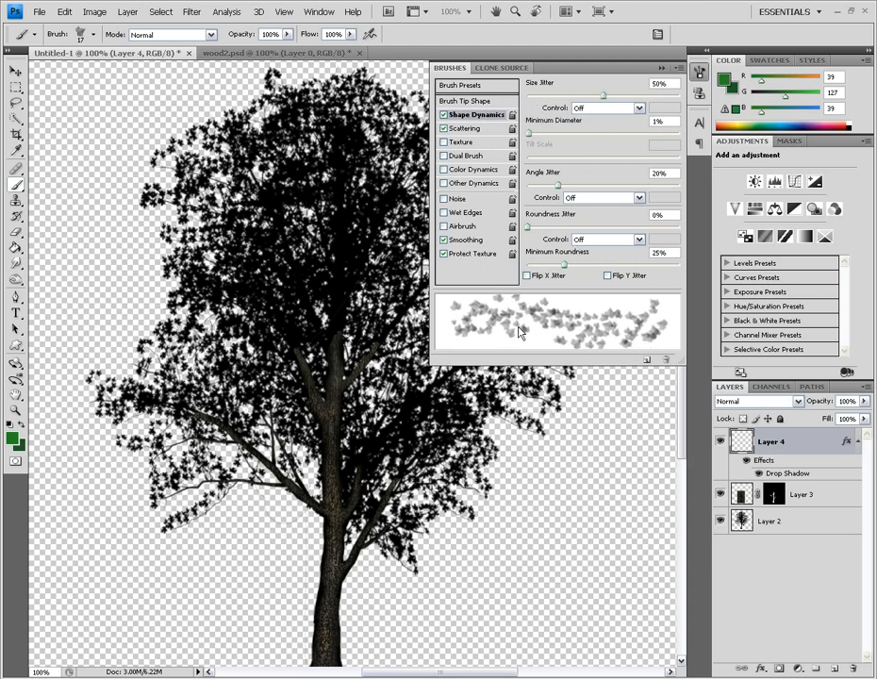
pyautogui.moveTo(603, 100)
pyautogui.mouseDown()
pyautogui.moveTo(673, 98)
pyautogui.moveTo(591, 104)
pyautogui.moveTo(603, 99)
pyautogui.mouseUp()
pyautogui.moveTo(529, 136)
pyautogui.mouseDown()
pyautogui.moveTo(649, 136)
pyautogui.moveTo(528, 136)
pyautogui.mouseUp()
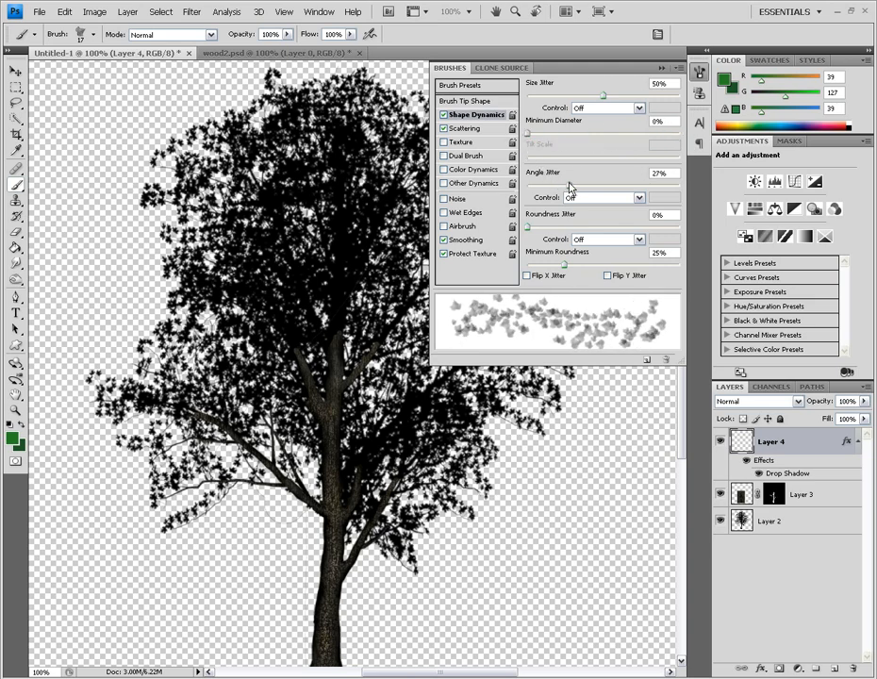
pyautogui.moveTo(560, 187)
pyautogui.mouseDown()
pyautogui.moveTo(681, 188)
pyautogui.moveTo(513, 191)
pyautogui.moveTo(695, 191)
pyautogui.mouseUp()
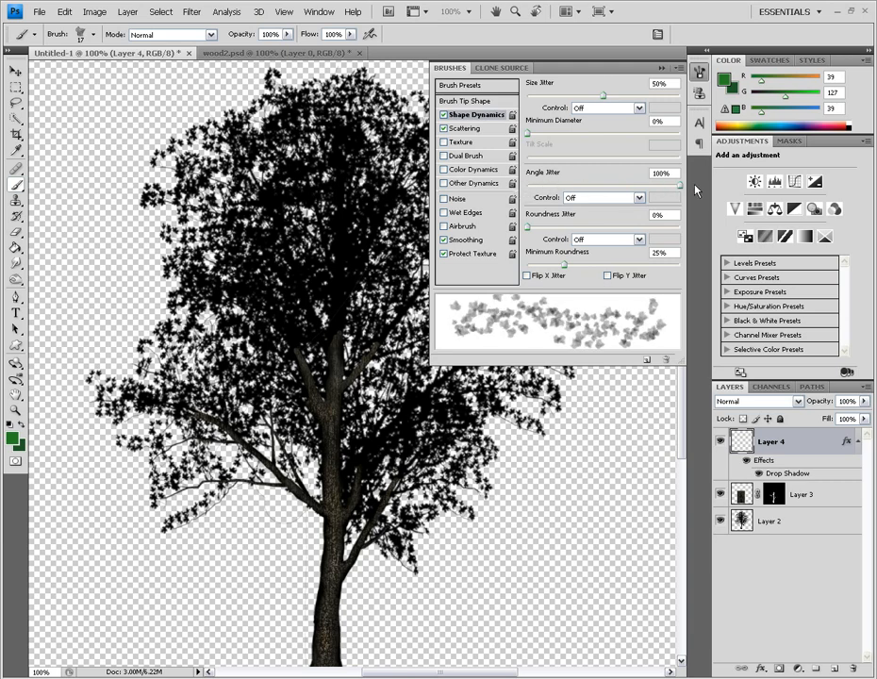
pyautogui.moveTo(695, 190)
pyautogui.mouseDown()
pyautogui.moveTo(545, 195)
pyautogui.moveTo(562, 189)
pyautogui.mouseUp()
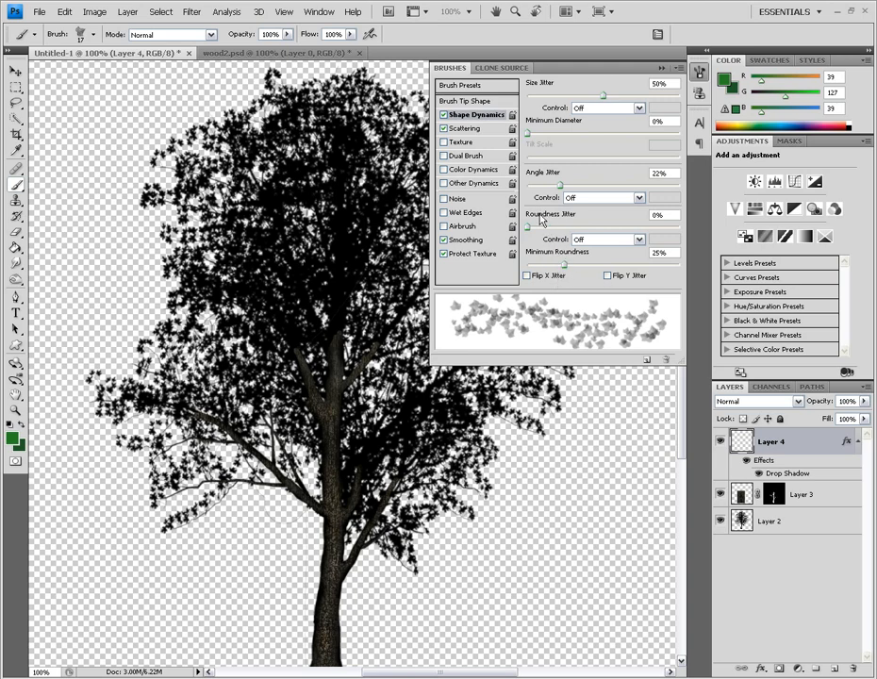
# Step: Set the brush scattering to 399% without Both Axes, with a count of 1 and 0% count jitter
pyautogui.click(465, 129)
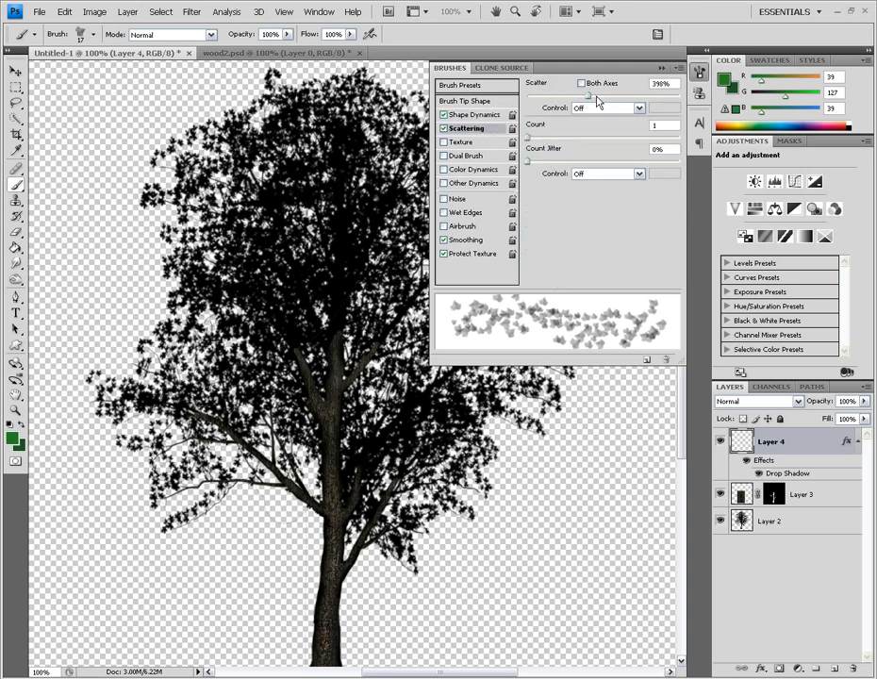
pyautogui.moveTo(591, 98)
pyautogui.mouseDown()
pyautogui.moveTo(636, 96)
pyautogui.moveTo(589, 98)
pyautogui.mouseUp()
pyautogui.click(581, 83)
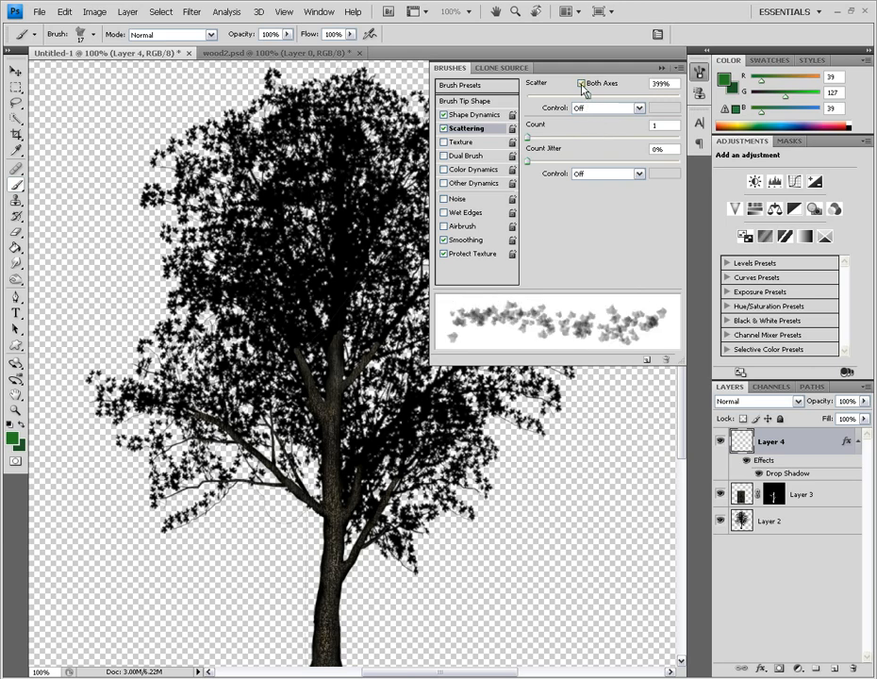
pyautogui.click(581, 83)
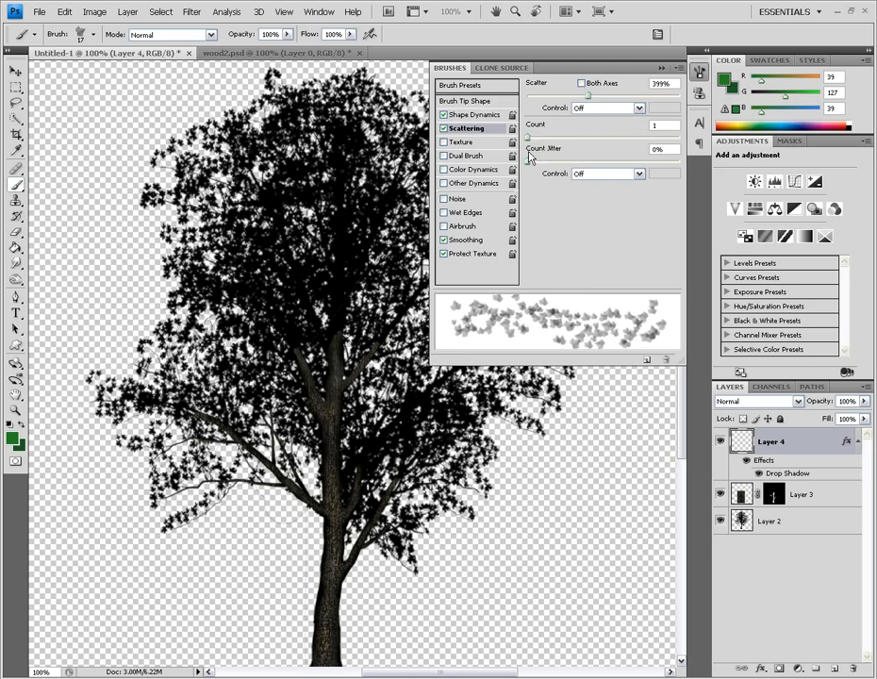
pyautogui.moveTo(529, 139)
pyautogui.mouseDown()
pyautogui.moveTo(580, 141)
pyautogui.moveTo(529, 145)
pyautogui.mouseUp()
pyautogui.moveTo(536, 164)
pyautogui.mouseDown()
pyautogui.moveTo(630, 172)
pyautogui.moveTo(681, 164)
pyautogui.moveTo(524, 165)
pyautogui.mouseUp()
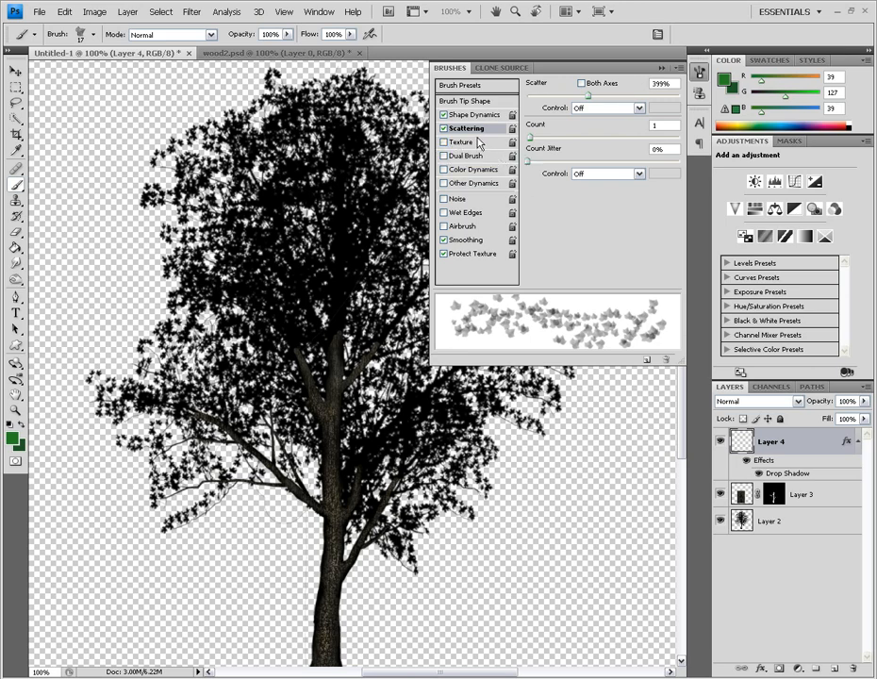
# Step: Enable Color Dynamics for the brush, test 48% hue jitter with strokes over the crown and undo them
pyautogui.click(473, 170)
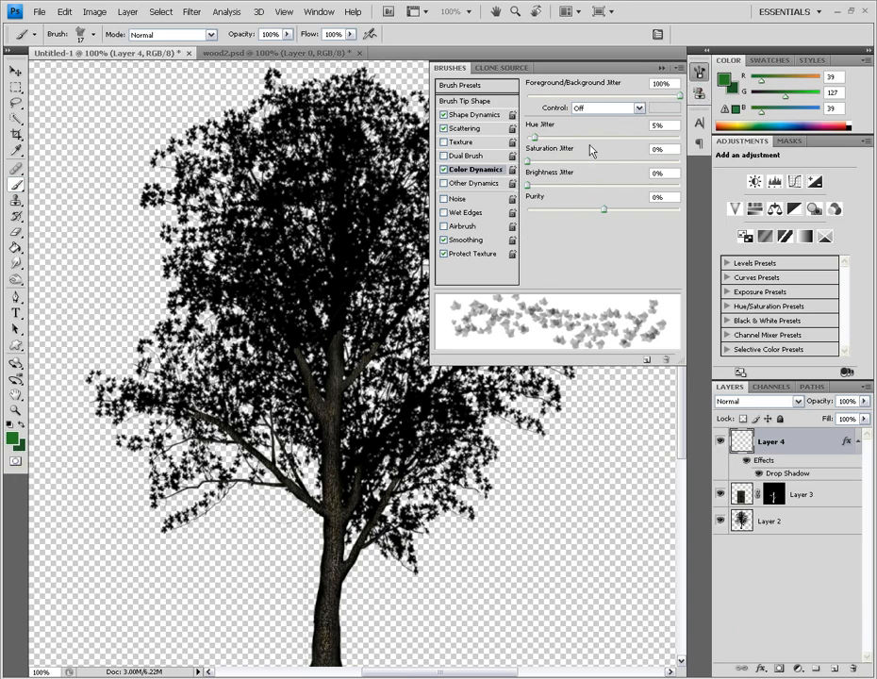
pyautogui.moveTo(534, 138)
pyautogui.mouseDown()
pyautogui.moveTo(646, 140)
pyautogui.moveTo(601, 142)
pyautogui.mouseUp()
pyautogui.moveTo(301, 160)
pyautogui.mouseDown()
pyautogui.moveTo(358, 356)
pyautogui.moveTo(339, 301)
pyautogui.moveTo(321, 161)
pyautogui.moveTo(302, 113)
pyautogui.moveTo(326, 283)
pyautogui.mouseUp()
pyautogui.moveTo(212, 302)
pyautogui.mouseDown()
pyautogui.moveTo(151, 231)
pyautogui.moveTo(269, 146)
pyautogui.moveTo(307, 198)
pyautogui.mouseUp()
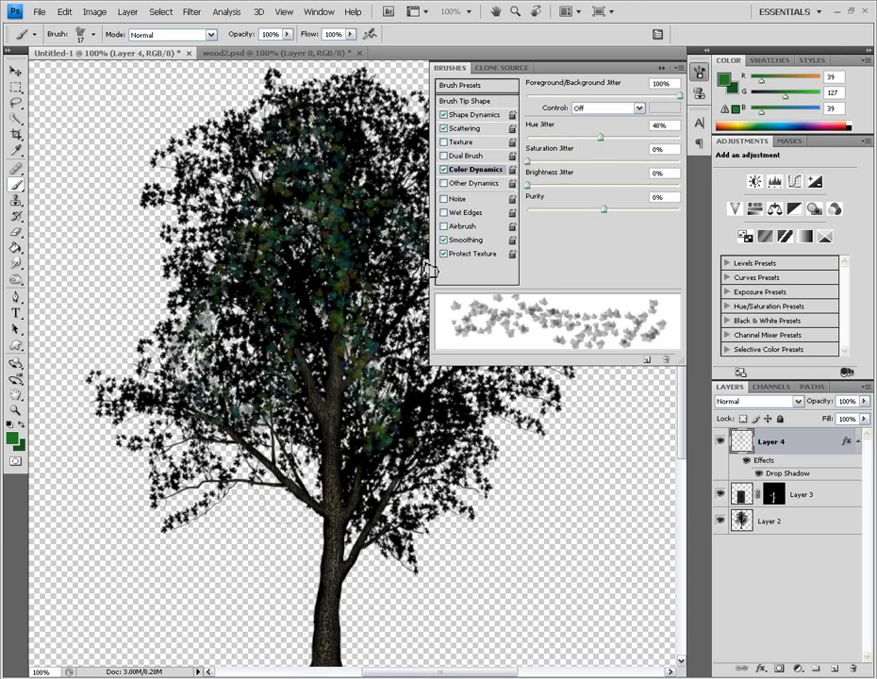
pyautogui.hotkey('ctrl', 'z')
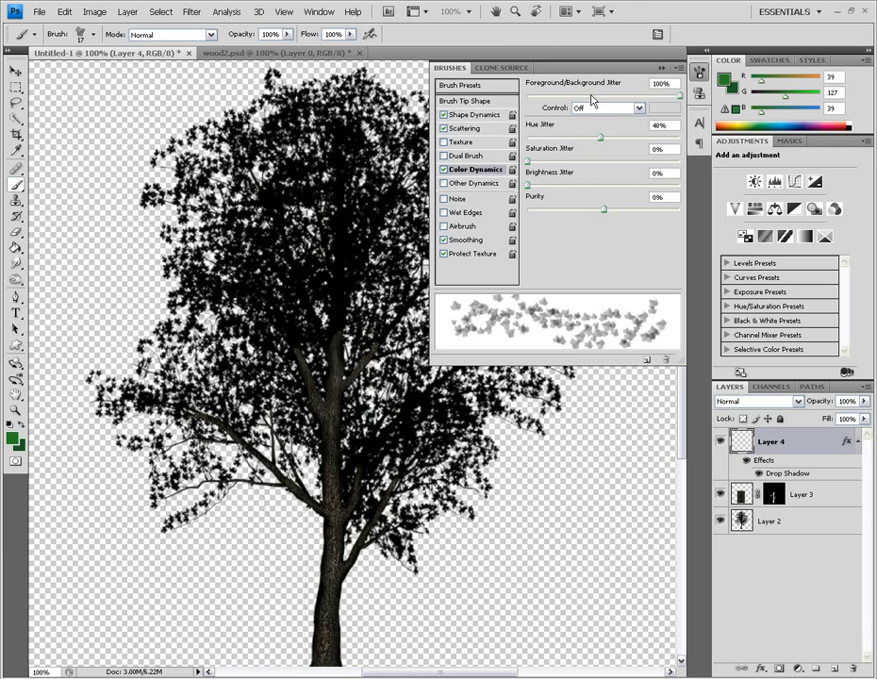
# Step: Try 6% hue jitter with a leaf stroke down the middle of the crown and undo the stroke
pyautogui.moveTo(556, 139); pyautogui.dragTo(541, 138)
pyautogui.moveTo(350, 180); pyautogui.dragTo(363, 358)
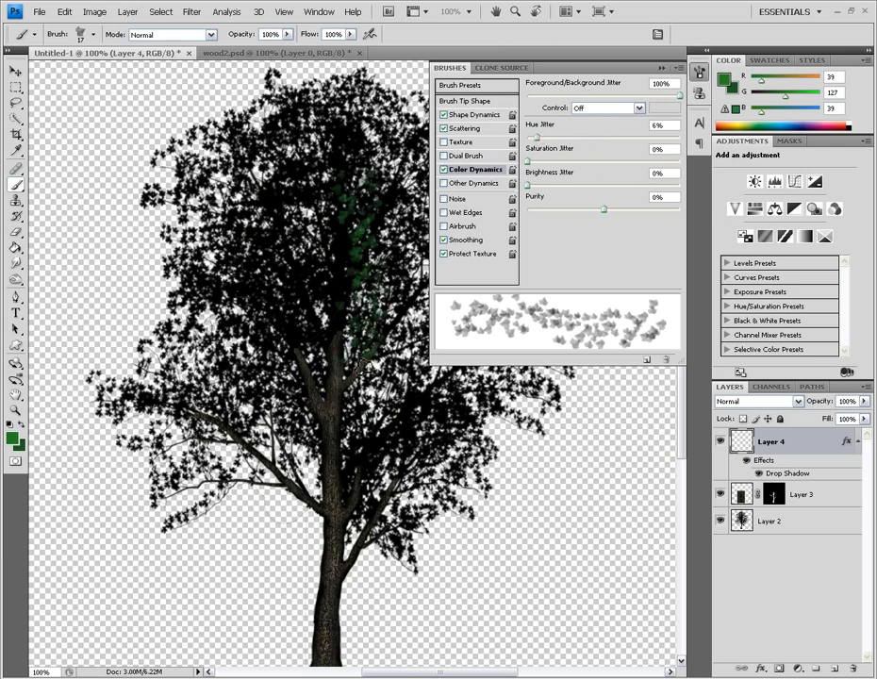
pyautogui.hotkey('ctrl', 'z')
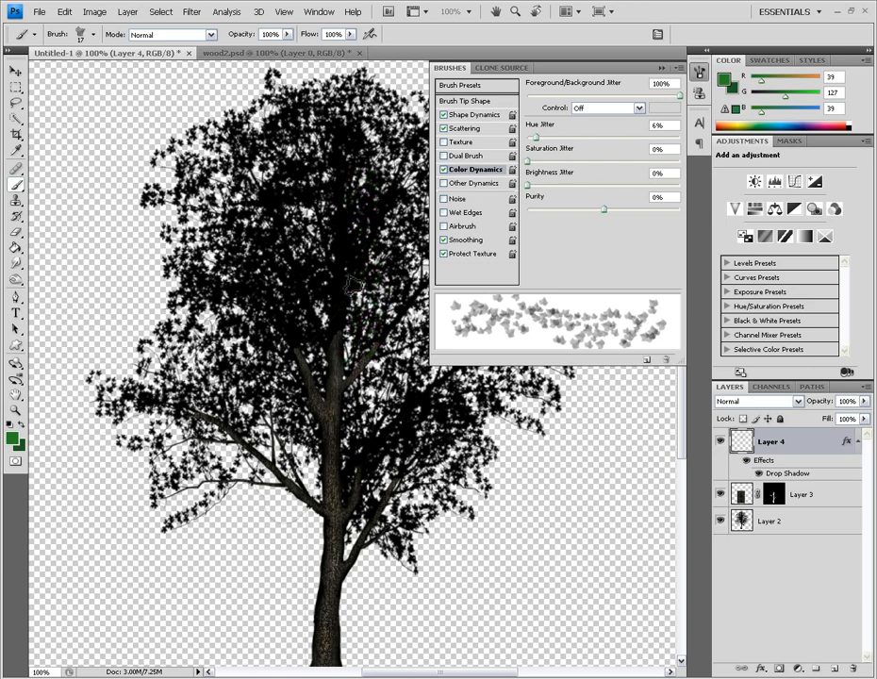
# Step: Set the brush's hue jitter to 16%, test a stroke down the crown, undo it and close the brush settings
pyautogui.moveTo(543, 142); pyautogui.dragTo(545, 144)
pyautogui.moveTo(322, 174)
pyautogui.mouseDown()
pyautogui.moveTo(370, 361)
pyautogui.moveTo(387, 398)
pyautogui.mouseUp()
pyautogui.hotkey('ctrl', 'z')
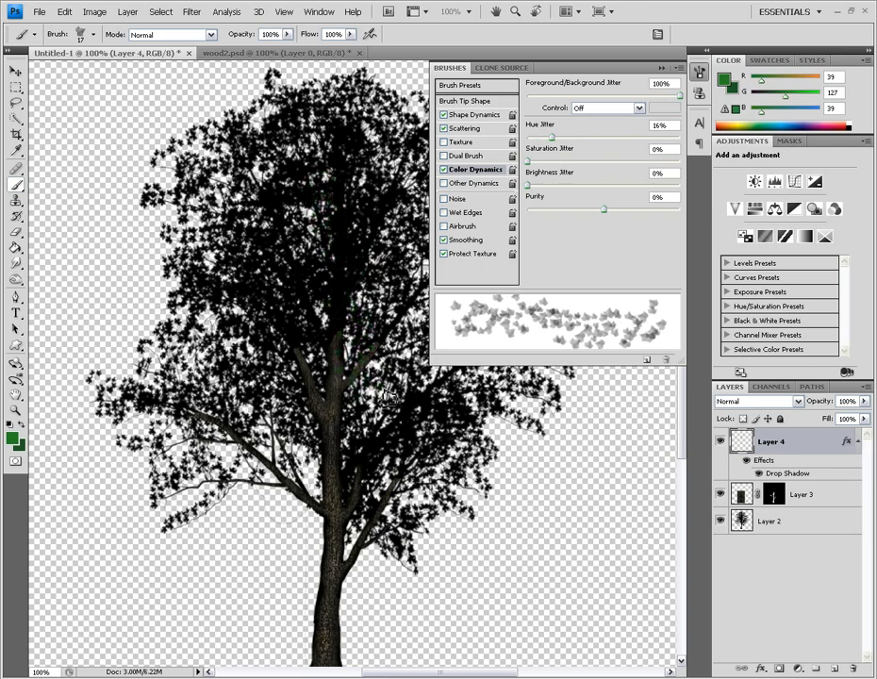
pyautogui.click(661, 68)
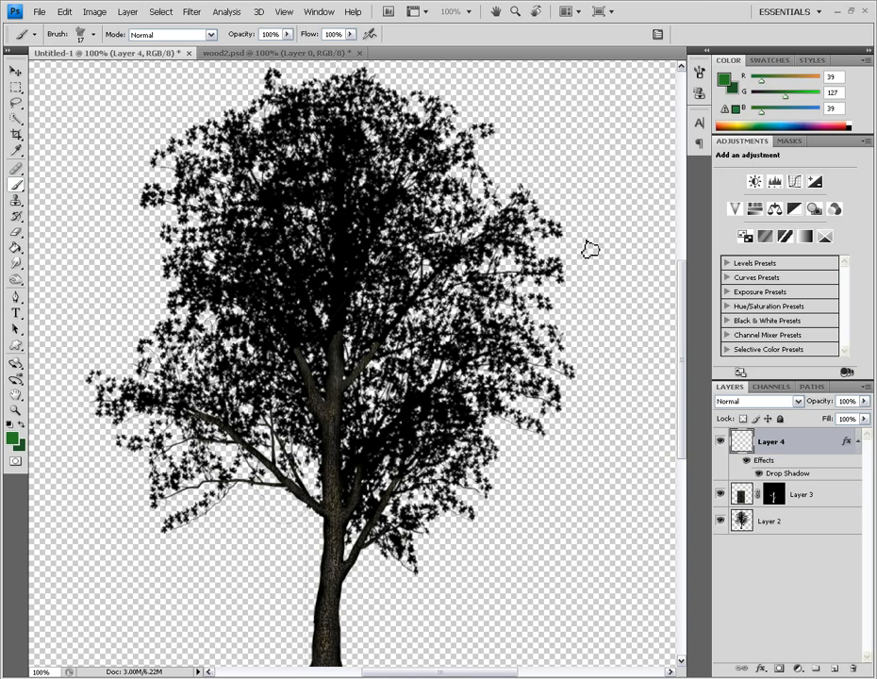
# Step: Paint green ivy leaves over the whole crown on Layer 4 and hide the black tree silhouette on Layer 2
pyautogui.moveTo(166, 162)
pyautogui.mouseDown()
pyautogui.moveTo(174, 212)
pyautogui.moveTo(173, 505)
pyautogui.moveTo(151, 542)
pyautogui.moveTo(269, 450)
pyautogui.moveTo(383, 497)
pyautogui.moveTo(421, 456)
pyautogui.moveTo(392, 464)
pyautogui.moveTo(438, 497)
pyautogui.moveTo(498, 415)
pyautogui.moveTo(464, 268)
pyautogui.moveTo(524, 264)
pyautogui.moveTo(387, 121)
pyautogui.moveTo(236, 85)
pyautogui.moveTo(189, 123)
pyautogui.moveTo(179, 198)
pyautogui.moveTo(393, 255)
pyautogui.moveTo(221, 416)
pyautogui.moveTo(484, 280)
pyautogui.moveTo(408, 231)
pyautogui.moveTo(476, 231)
pyautogui.moveTo(260, 127)
pyautogui.moveTo(553, 314)
pyautogui.moveTo(281, 166)
pyautogui.moveTo(291, 255)
pyautogui.mouseUp()
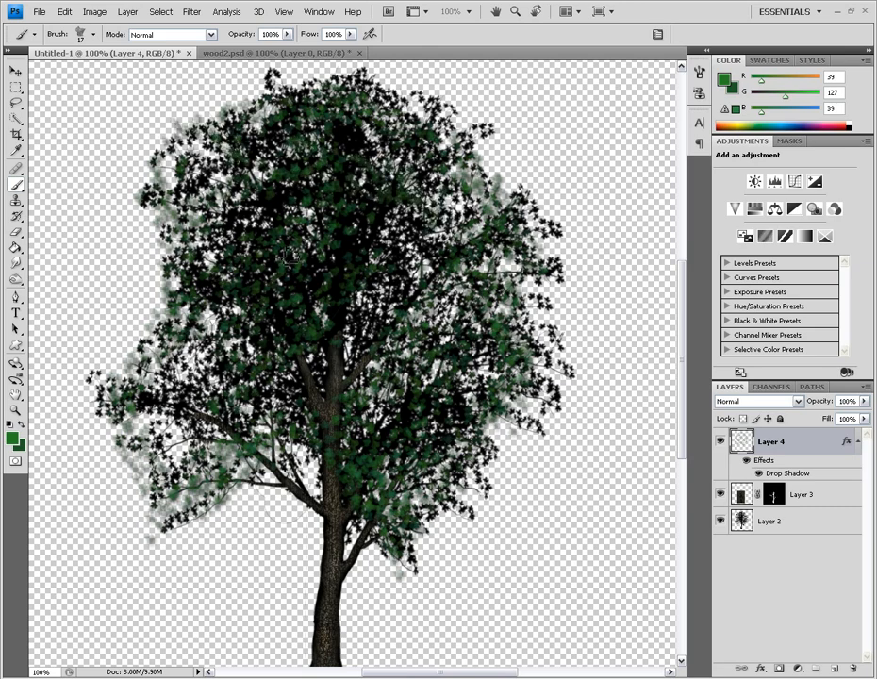
pyautogui.click(721, 522)
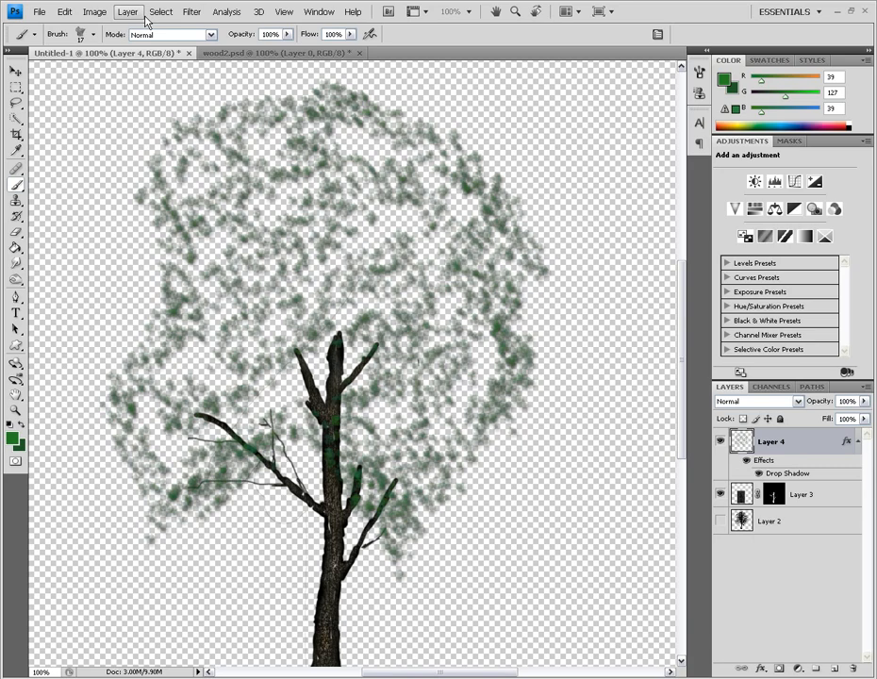
# Step: Set the leaf brush to 47 px and paint larger green leaves across the crown on a new layer above Layer 4
pyautogui.click(93, 35)
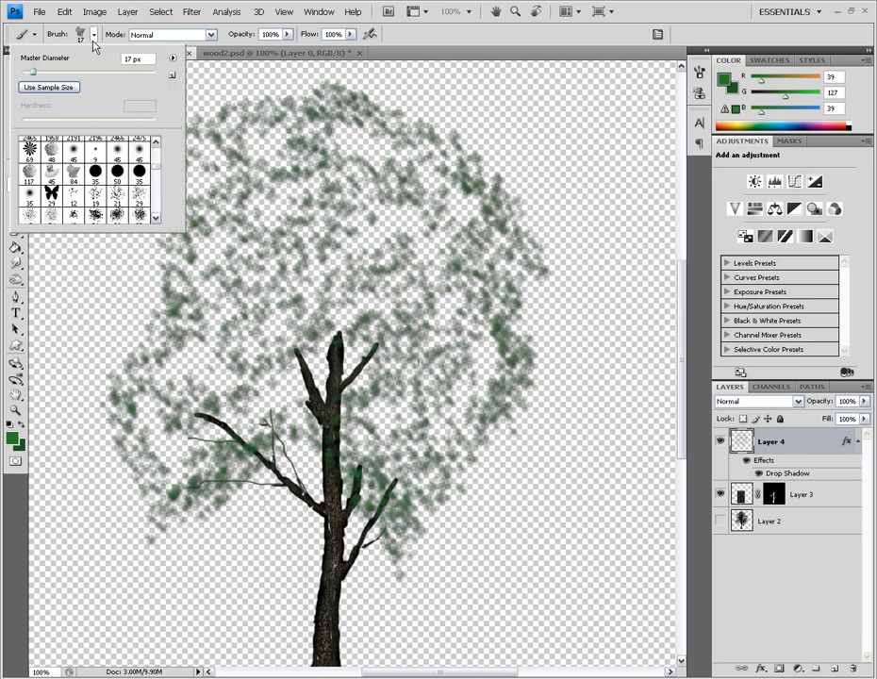
pyautogui.moveTo(31, 74); pyautogui.dragTo(46, 75)
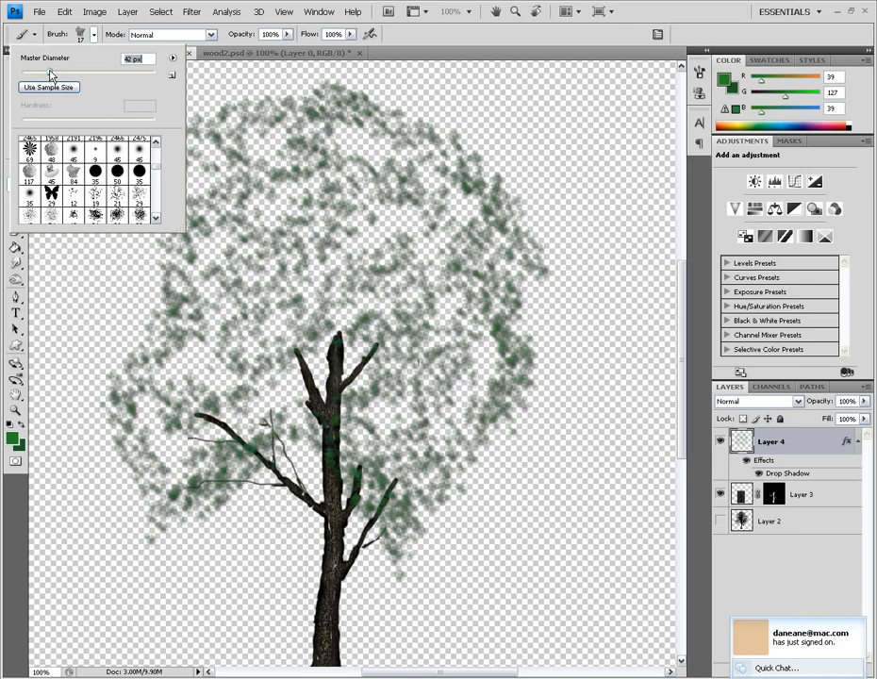
pyautogui.click(862, 624)
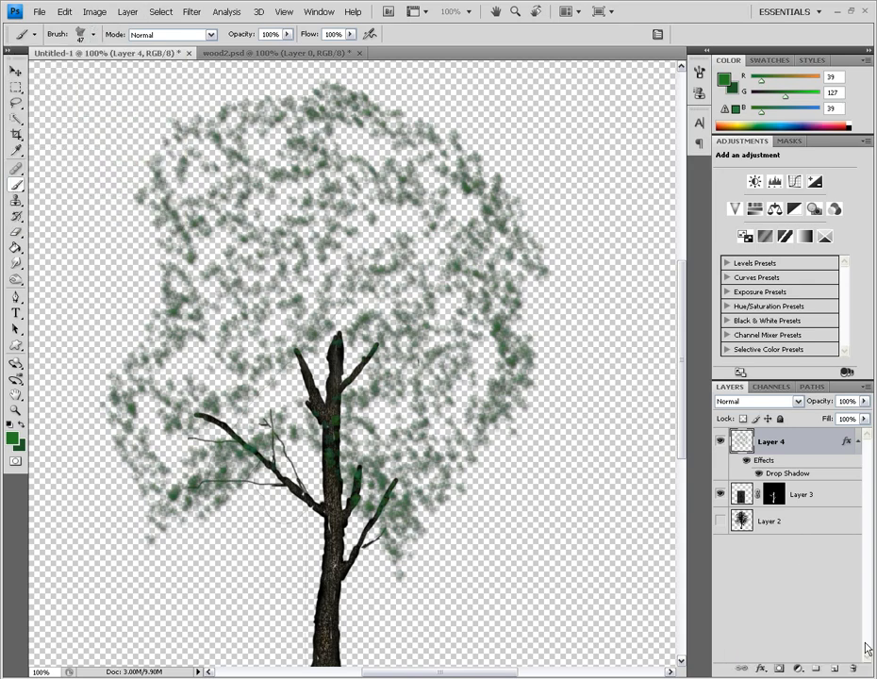
pyautogui.click(833, 670)
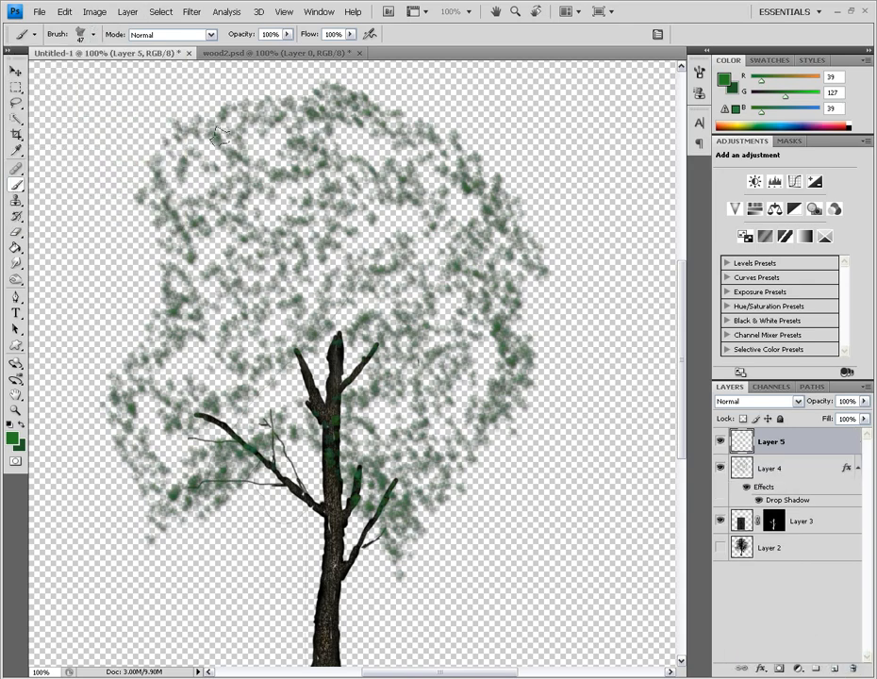
pyautogui.moveTo(434, 397)
pyautogui.mouseDown()
pyautogui.moveTo(386, 472)
pyautogui.moveTo(421, 443)
pyautogui.moveTo(434, 239)
pyautogui.moveTo(389, 159)
pyautogui.moveTo(275, 141)
pyautogui.moveTo(215, 166)
pyautogui.moveTo(250, 250)
pyautogui.moveTo(289, 300)
pyautogui.moveTo(179, 352)
pyautogui.moveTo(170, 434)
pyautogui.moveTo(252, 371)
pyautogui.moveTo(343, 277)
pyautogui.moveTo(385, 293)
pyautogui.moveTo(251, 399)
pyautogui.moveTo(192, 277)
pyautogui.moveTo(214, 328)
pyautogui.moveTo(166, 432)
pyautogui.mouseUp()
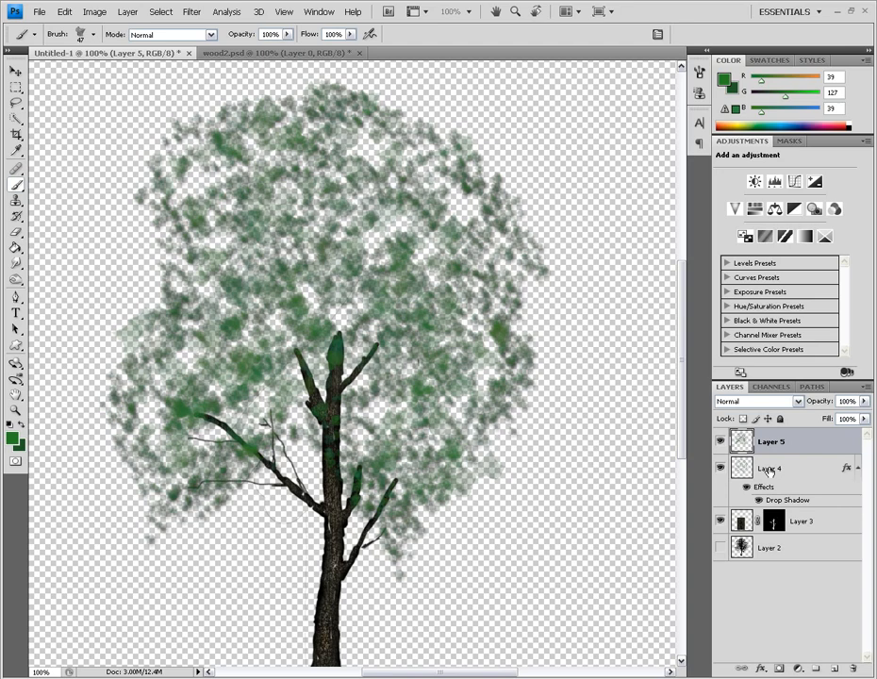
# Step: Copy the drop shadow style from Layer 4 to Layer 5
pyautogui.click(771, 471)
pyautogui.rightClick(773, 475)
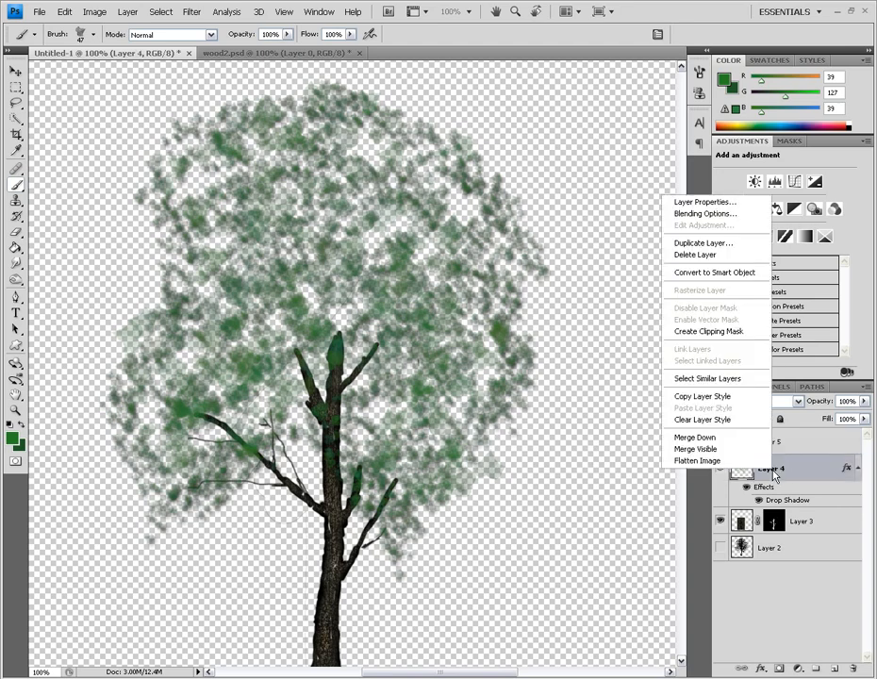
pyautogui.click(723, 397)
pyautogui.rightClick(782, 440)
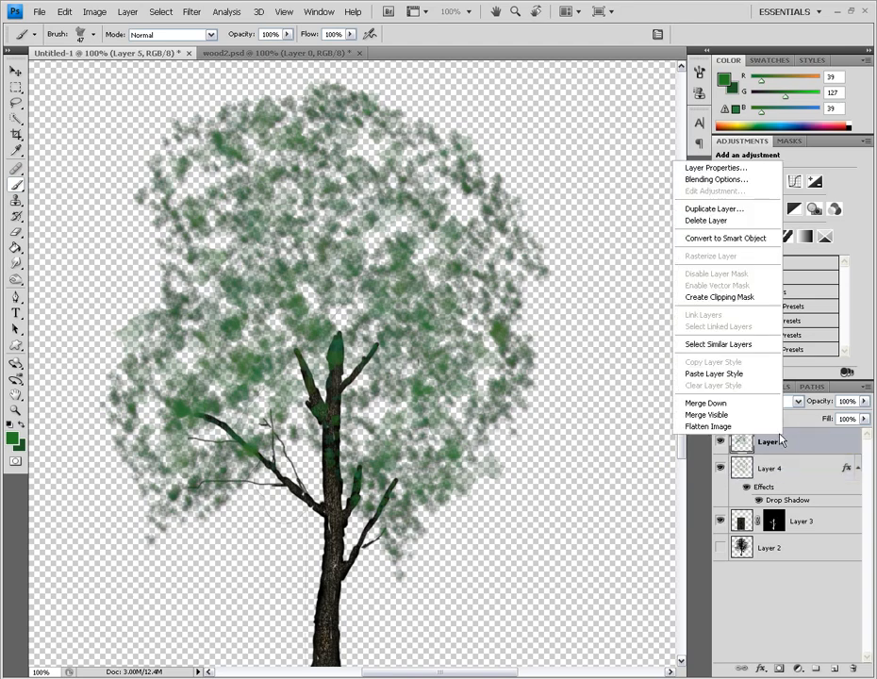
pyautogui.click(728, 371)
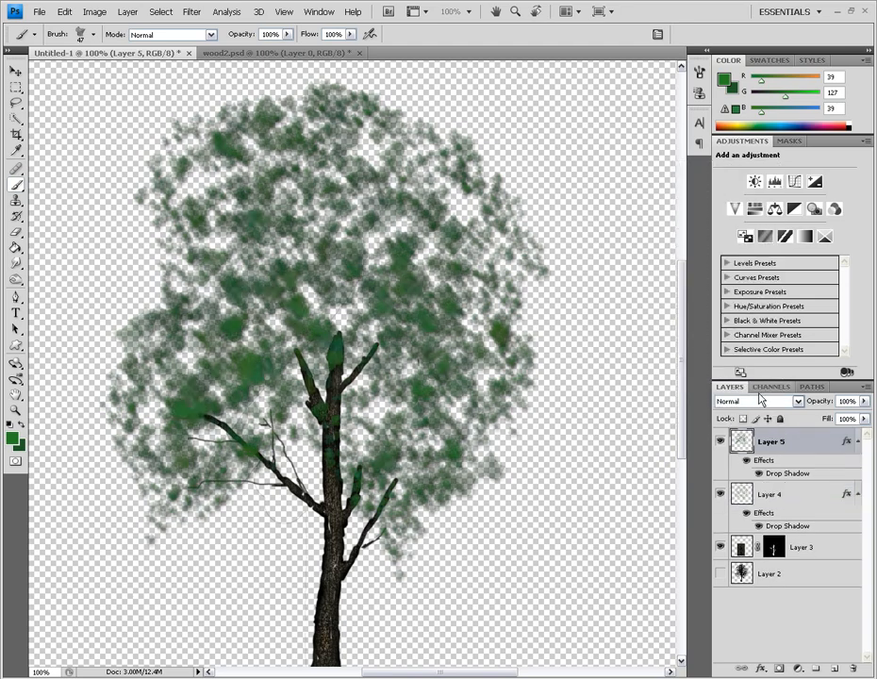
# Step: Create a new layer above Layer 5 and give it Layer 5's drop shadow style
pyautogui.click(834, 669)
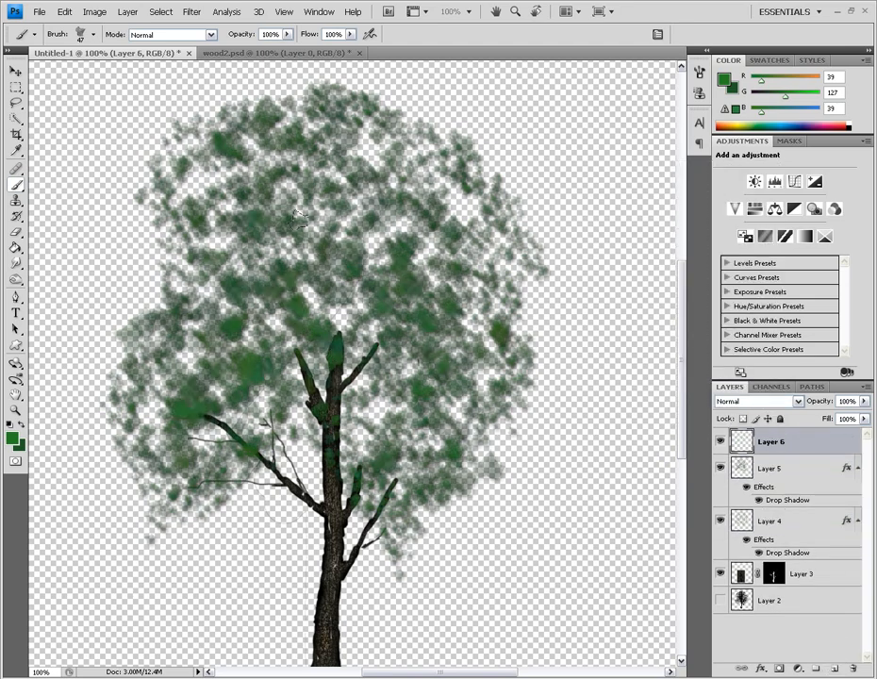
pyautogui.rightClick(779, 474)
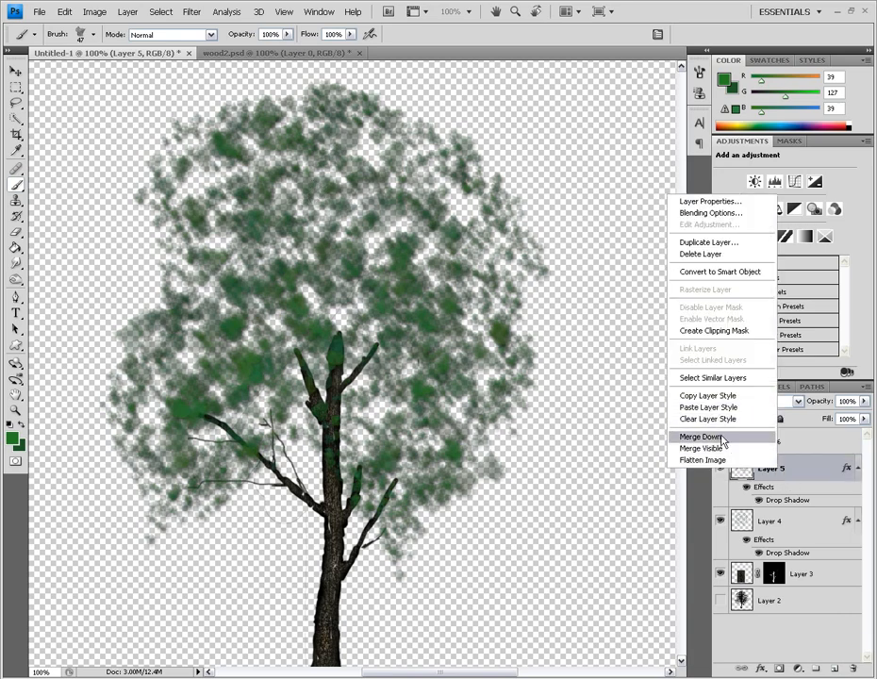
pyautogui.click(714, 396)
pyautogui.rightClick(769, 440)
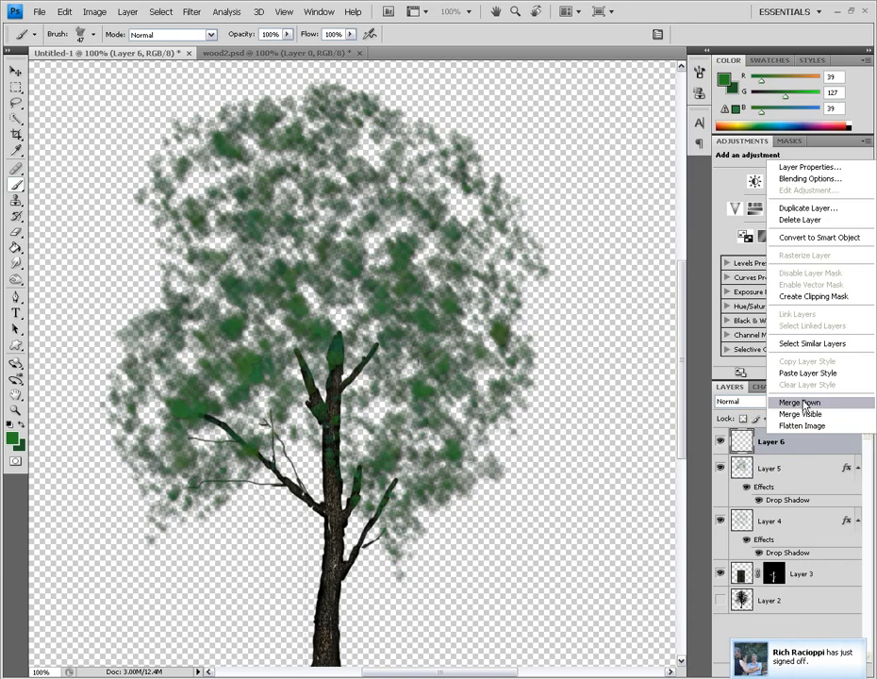
pyautogui.click(802, 374)
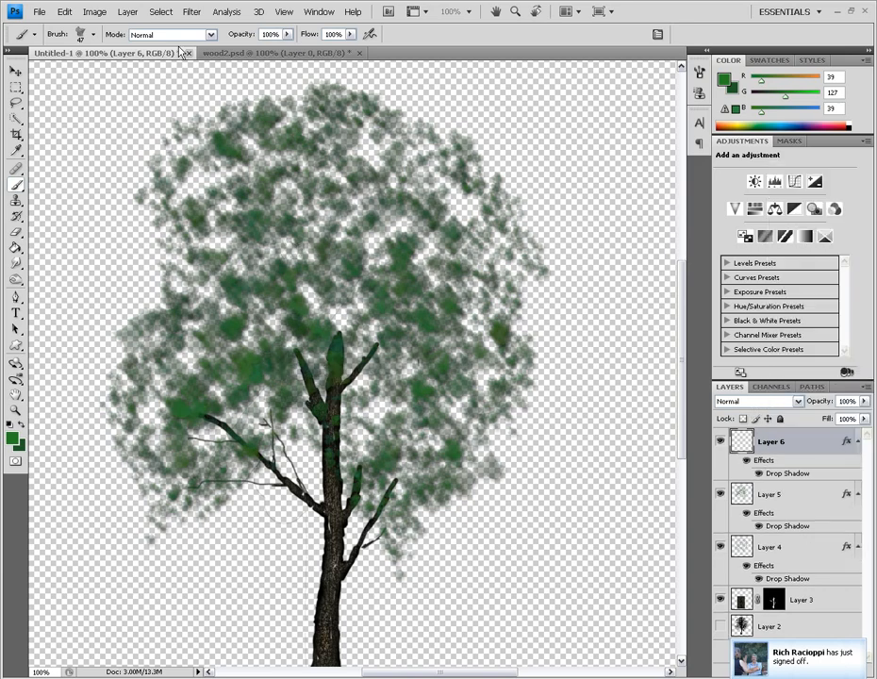
# Step: Set the leaf brush to 36 px and paint another coat of leaves over the crown on Layer 6
pyautogui.click(80, 34)
pyautogui.moveTo(43, 71); pyautogui.dragTo(38, 71)
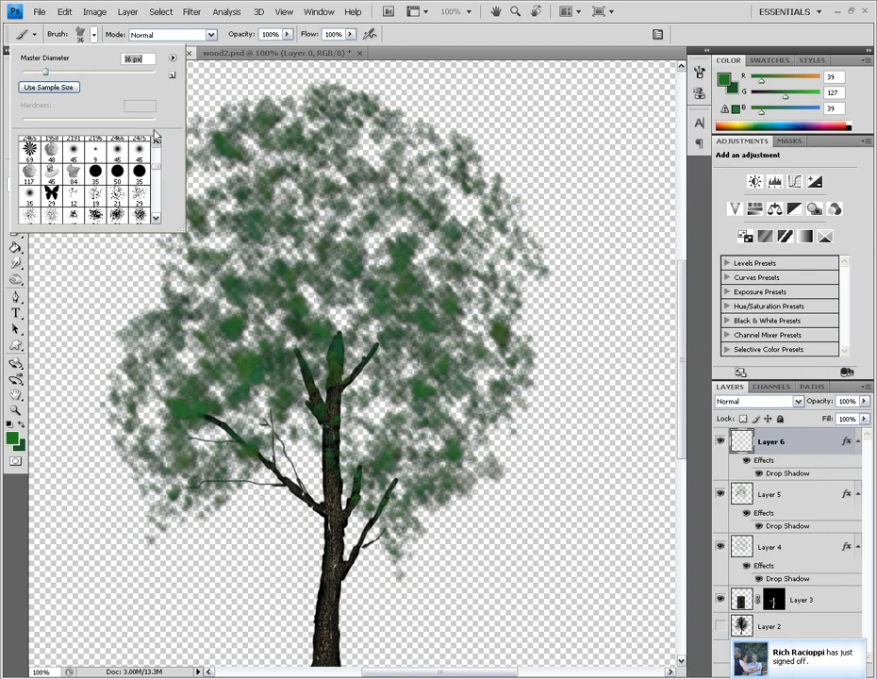
pyautogui.click(232, 132)
pyautogui.moveTo(265, 145)
pyautogui.mouseDown()
pyautogui.moveTo(195, 203)
pyautogui.moveTo(178, 253)
pyautogui.moveTo(269, 256)
pyautogui.moveTo(151, 418)
pyautogui.moveTo(146, 463)
pyautogui.moveTo(371, 315)
pyautogui.moveTo(411, 337)
pyautogui.moveTo(373, 450)
pyautogui.moveTo(402, 489)
pyautogui.moveTo(459, 318)
pyautogui.moveTo(465, 243)
pyautogui.moveTo(458, 351)
pyautogui.moveTo(472, 260)
pyautogui.moveTo(388, 160)
pyautogui.moveTo(351, 139)
pyautogui.moveTo(407, 174)
pyautogui.moveTo(347, 118)
pyautogui.moveTo(328, 194)
pyautogui.moveTo(356, 321)
pyautogui.moveTo(401, 388)
pyautogui.mouseUp()
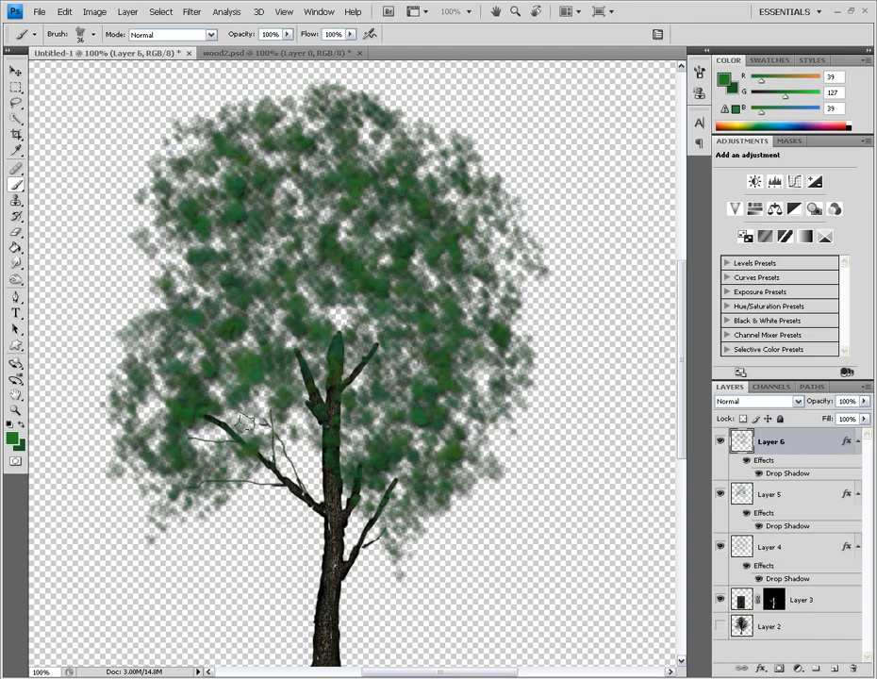
pyautogui.moveTo(148, 355)
pyautogui.mouseDown()
pyautogui.moveTo(203, 444)
pyautogui.moveTo(174, 500)
pyautogui.mouseUp()
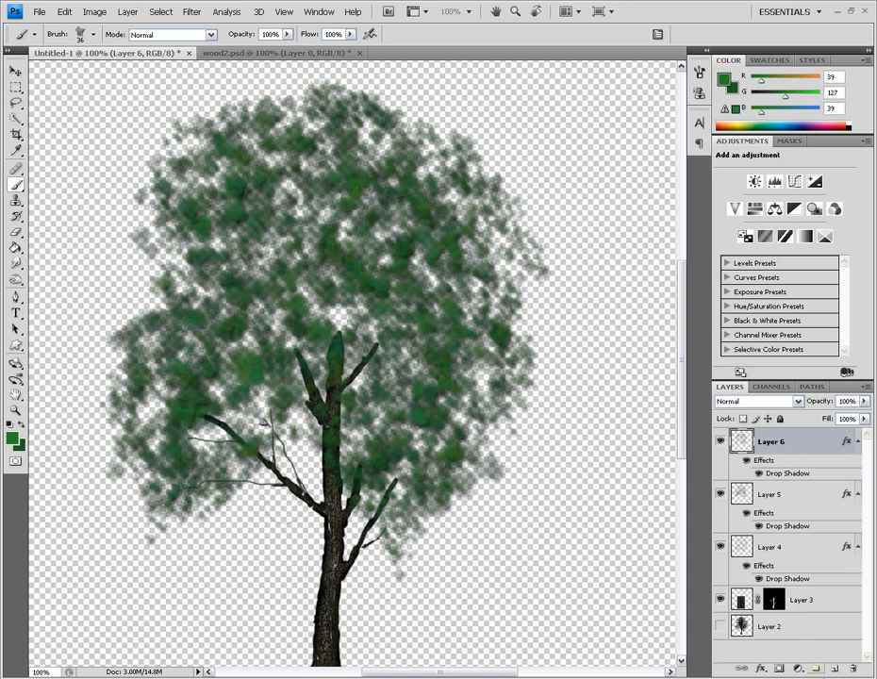
# Step: Add a layer above Layer 6 with Layer 6's drop shadow style and paint more leaves across the whole crown
pyautogui.click(834, 669)
pyautogui.click(782, 468)
pyautogui.rightClick(782, 468)
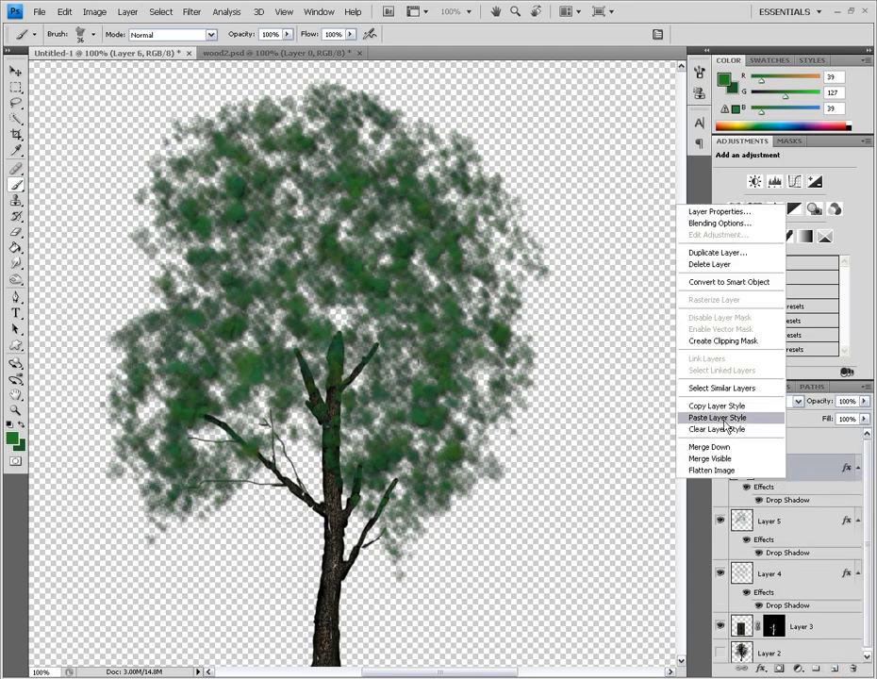
pyautogui.click(719, 408)
pyautogui.rightClick(745, 441)
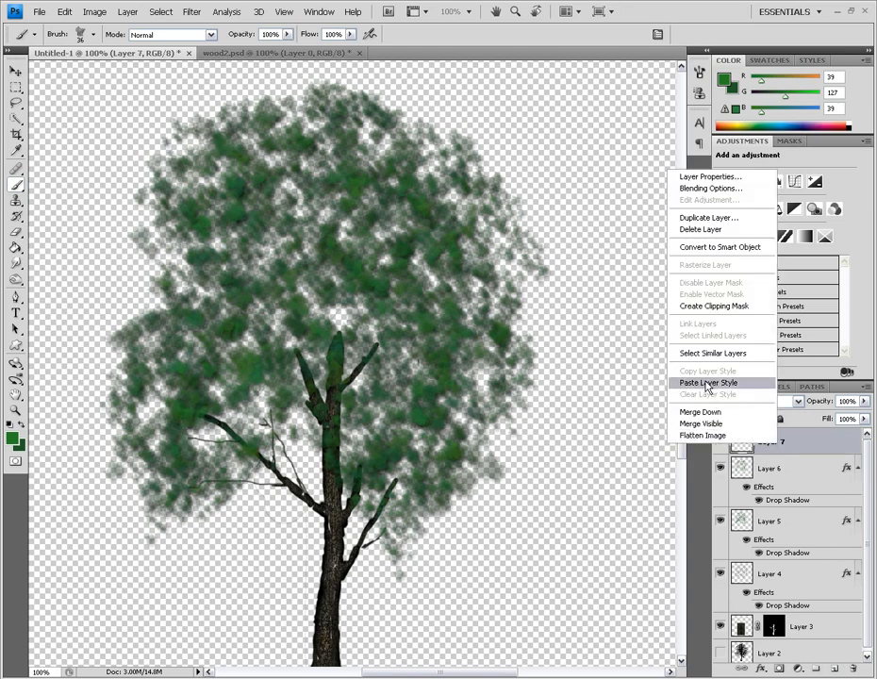
pyautogui.click(717, 386)
pyautogui.moveTo(214, 111)
pyautogui.mouseDown()
pyautogui.moveTo(264, 123)
pyautogui.moveTo(330, 307)
pyautogui.moveTo(222, 227)
pyautogui.moveTo(170, 236)
pyautogui.moveTo(229, 166)
pyautogui.moveTo(236, 123)
pyautogui.moveTo(231, 94)
pyautogui.moveTo(151, 85)
pyautogui.moveTo(191, 294)
pyautogui.moveTo(123, 283)
pyautogui.moveTo(118, 330)
pyautogui.moveTo(151, 358)
pyautogui.moveTo(364, 396)
pyautogui.moveTo(288, 260)
pyautogui.moveTo(302, 359)
pyautogui.moveTo(456, 204)
pyautogui.moveTo(363, 161)
pyautogui.moveTo(316, 113)
pyautogui.moveTo(281, 183)
pyautogui.mouseUp()
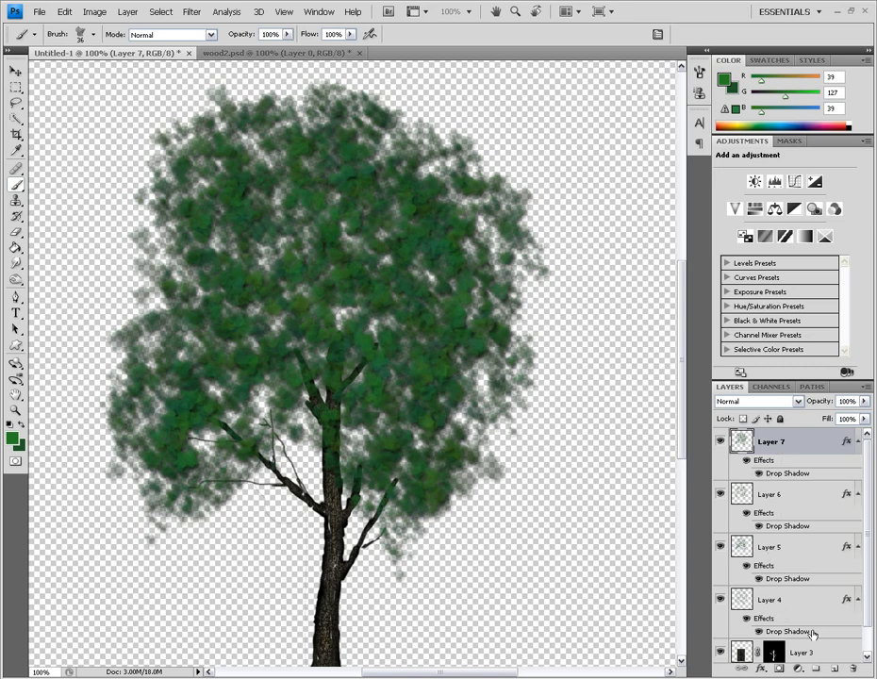
# Step: Add a layer above Layer 7 with Layer 7's drop shadow style and paint leaves over the crown and its outer edges
pyautogui.click(834, 668)
pyautogui.rightClick(743, 464)
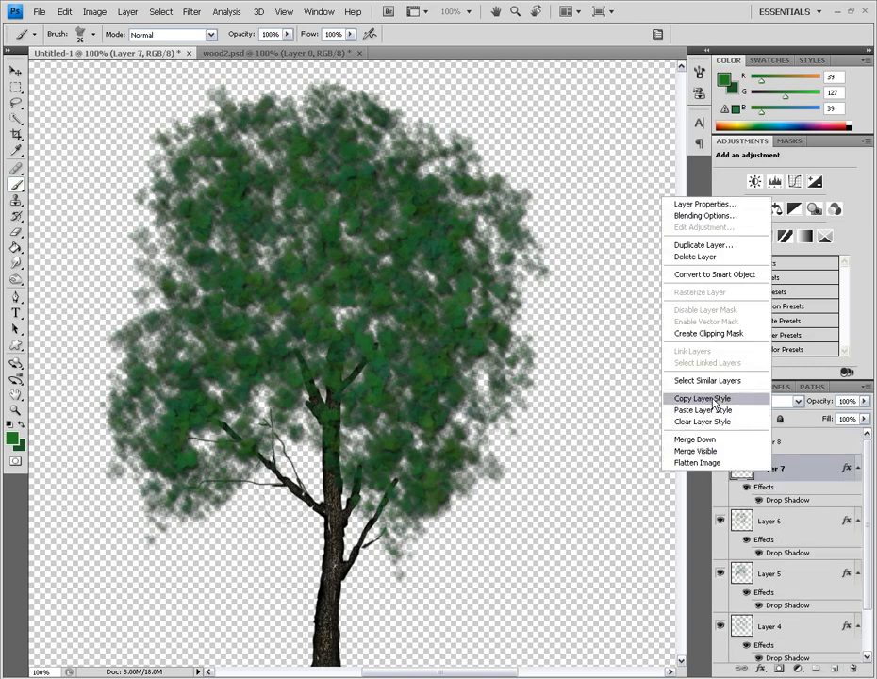
pyautogui.click(750, 398)
pyautogui.rightClick(779, 447)
pyautogui.click(704, 381)
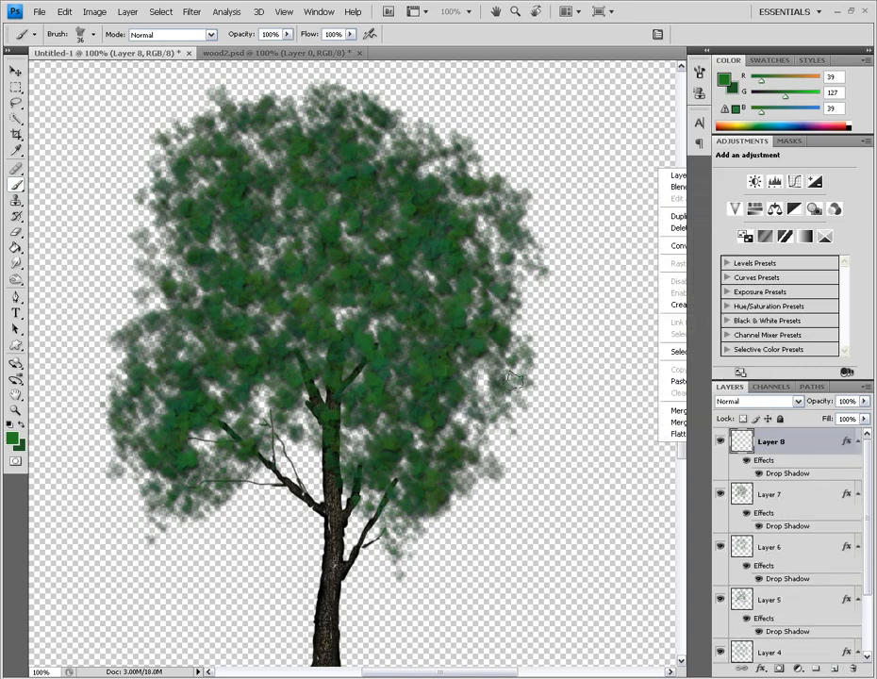
pyautogui.moveTo(443, 162)
pyautogui.mouseDown()
pyautogui.moveTo(502, 212)
pyautogui.moveTo(533, 307)
pyautogui.moveTo(511, 387)
pyautogui.moveTo(433, 446)
pyautogui.moveTo(250, 236)
pyautogui.moveTo(290, 188)
pyautogui.moveTo(236, 151)
pyautogui.mouseUp()
pyautogui.moveTo(250, 108)
pyautogui.mouseDown()
pyautogui.moveTo(170, 132)
pyautogui.moveTo(207, 179)
pyautogui.moveTo(141, 273)
pyautogui.moveTo(294, 368)
pyautogui.moveTo(108, 302)
pyautogui.moveTo(160, 368)
pyautogui.moveTo(316, 410)
pyautogui.moveTo(342, 479)
pyautogui.mouseUp()
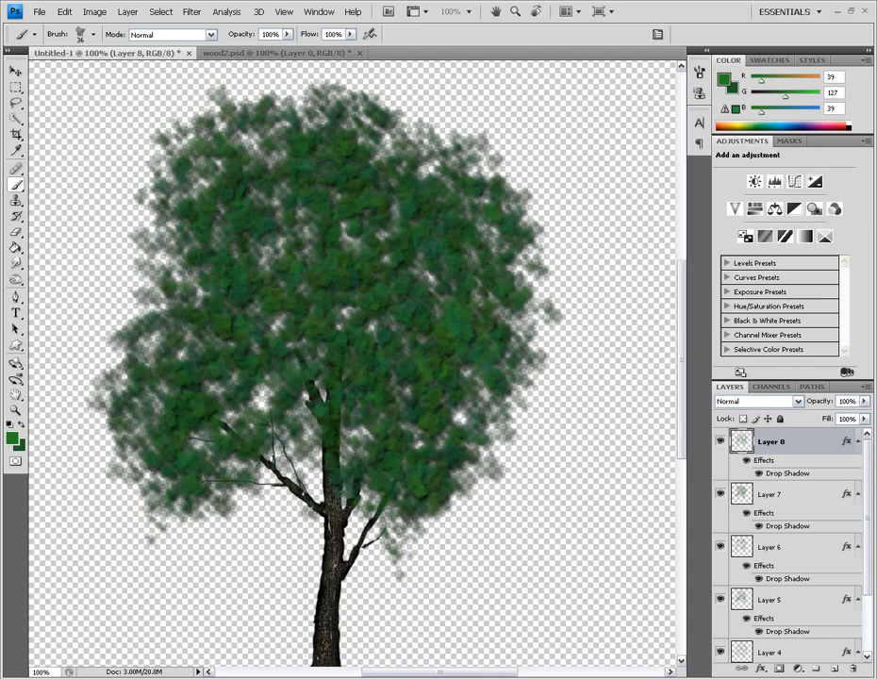
# Step: Add a layer above Layer 8 with Layer 8's drop shadow style and paint leaves that fill gaps and widen the crown's upper outline
pyautogui.click(834, 669)
pyautogui.rightClick(782, 471)
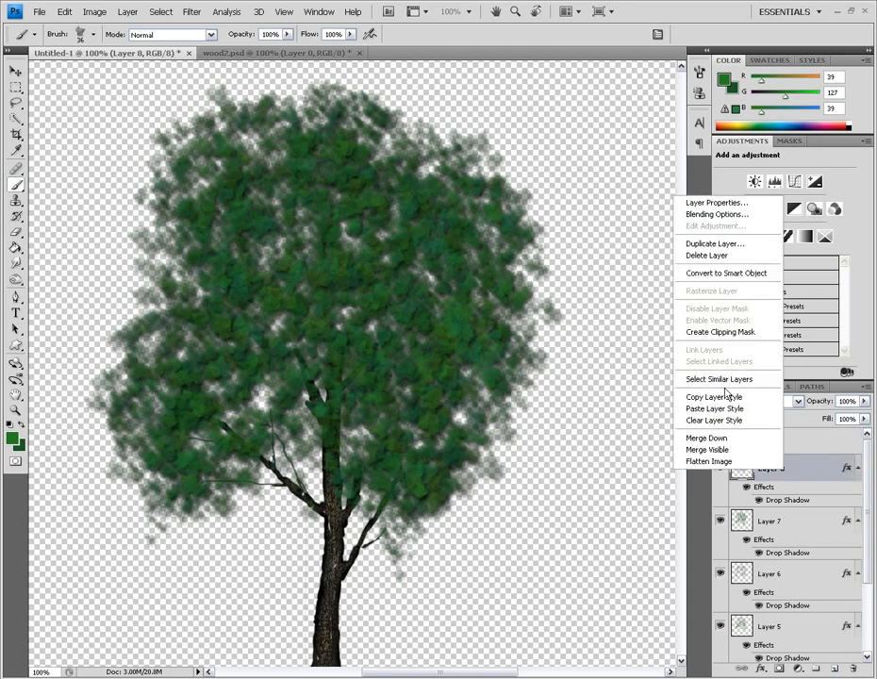
pyautogui.click(728, 397)
pyautogui.rightClick(768, 438)
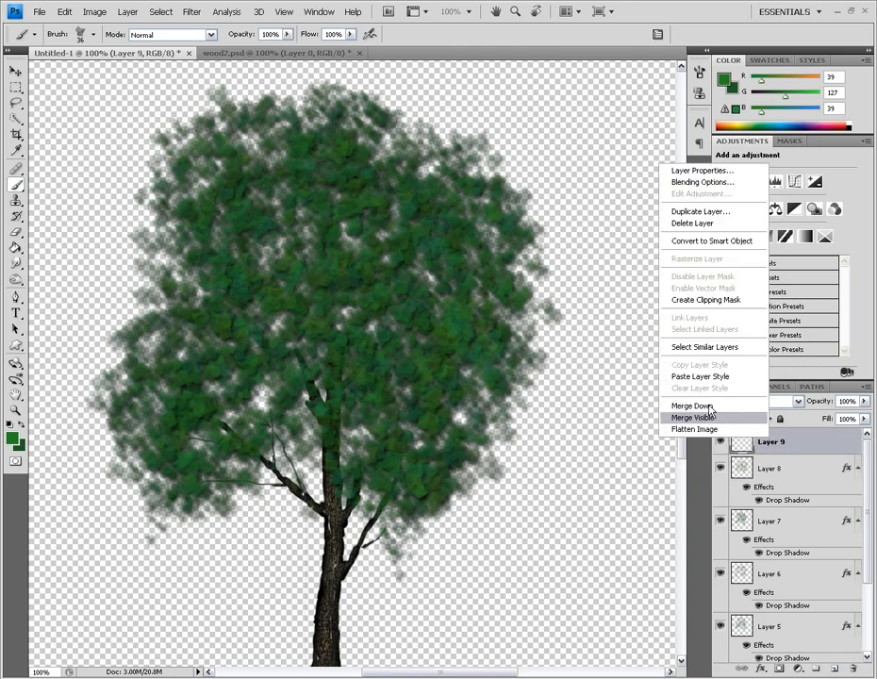
pyautogui.click(714, 376)
pyautogui.moveTo(240, 113)
pyautogui.mouseDown()
pyautogui.moveTo(179, 104)
pyautogui.moveTo(132, 168)
pyautogui.moveTo(123, 245)
pyautogui.moveTo(219, 327)
pyautogui.moveTo(162, 336)
pyautogui.moveTo(227, 283)
pyautogui.moveTo(292, 318)
pyautogui.moveTo(429, 430)
pyautogui.moveTo(349, 302)
pyautogui.moveTo(300, 200)
pyautogui.moveTo(212, 201)
pyautogui.moveTo(219, 168)
pyautogui.moveTo(198, 90)
pyautogui.moveTo(330, 122)
pyautogui.moveTo(392, 170)
pyautogui.moveTo(468, 288)
pyautogui.mouseUp()
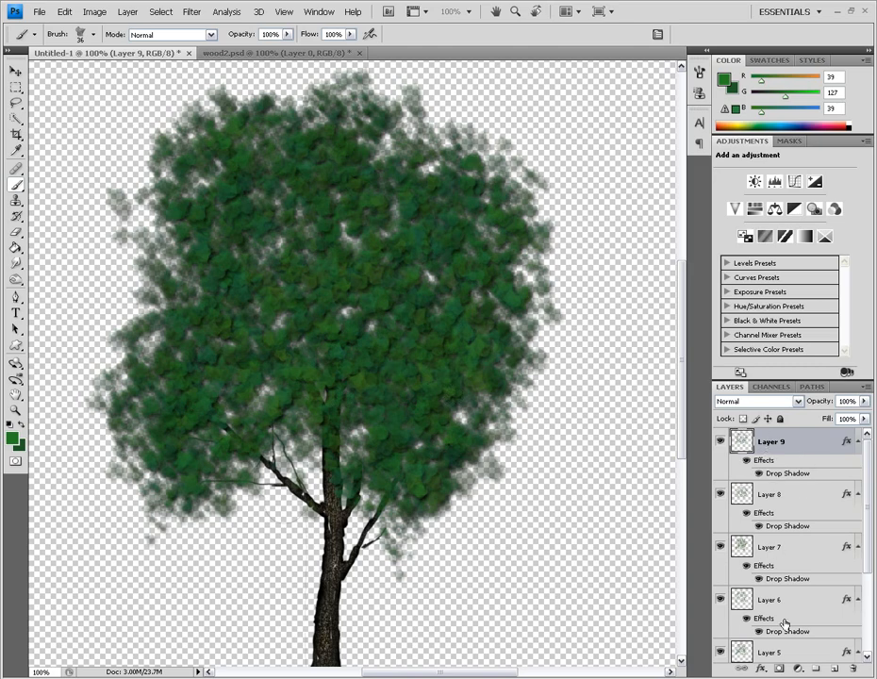
# Step: Add a layer above Layer 9 with Layer 9's drop shadow style and paint leaves over the remaining gaps in the crown
pyautogui.click(836, 669)
pyautogui.rightClick(769, 469)
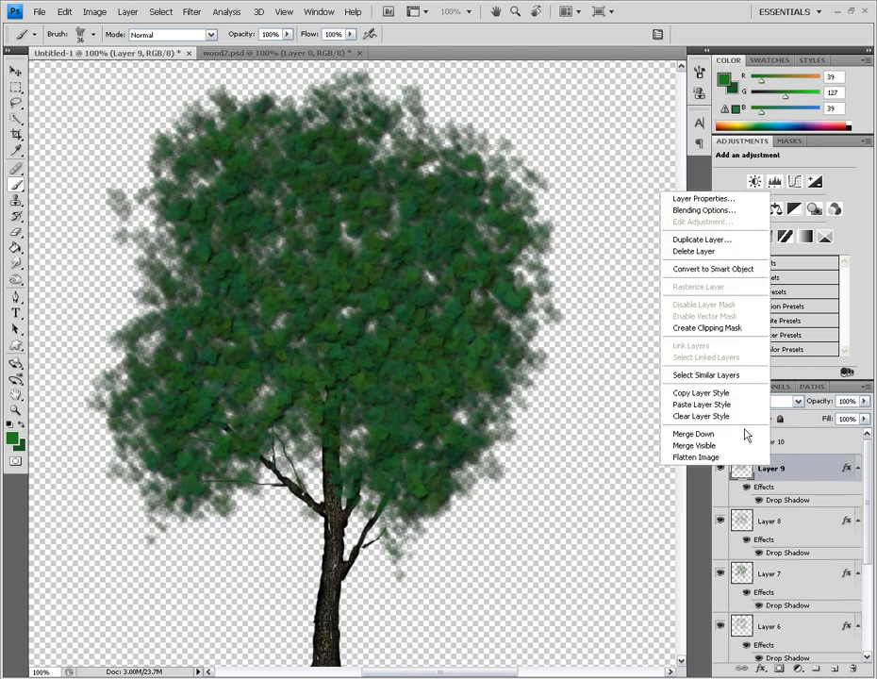
pyautogui.click(716, 392)
pyautogui.rightClick(776, 441)
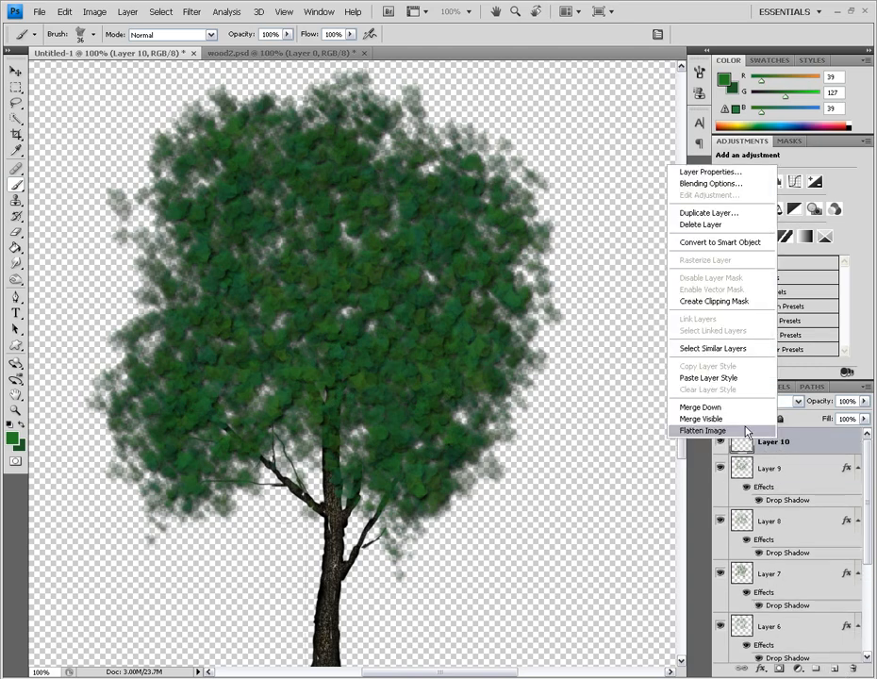
pyautogui.click(707, 377)
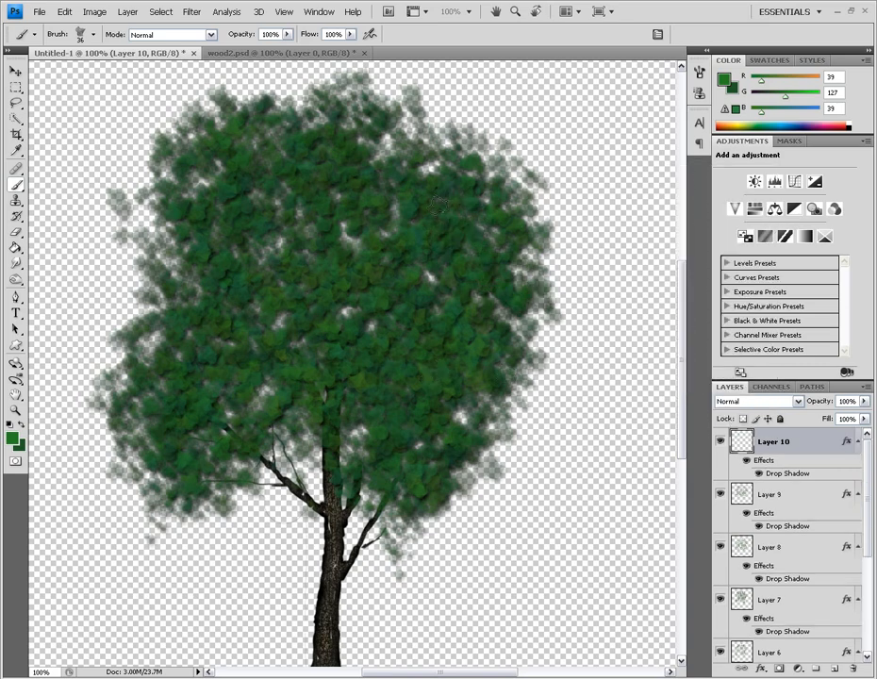
pyautogui.moveTo(337, 180)
pyautogui.mouseDown()
pyautogui.moveTo(236, 104)
pyautogui.moveTo(196, 165)
pyautogui.moveTo(358, 367)
pyautogui.moveTo(302, 281)
pyautogui.moveTo(336, 299)
pyautogui.moveTo(358, 206)
pyautogui.moveTo(358, 145)
pyautogui.moveTo(241, 80)
pyautogui.moveTo(321, 99)
pyautogui.moveTo(373, 141)
pyautogui.moveTo(182, 284)
pyautogui.moveTo(146, 259)
pyautogui.moveTo(200, 215)
pyautogui.moveTo(220, 179)
pyautogui.moveTo(374, 270)
pyautogui.moveTo(349, 304)
pyautogui.mouseUp()
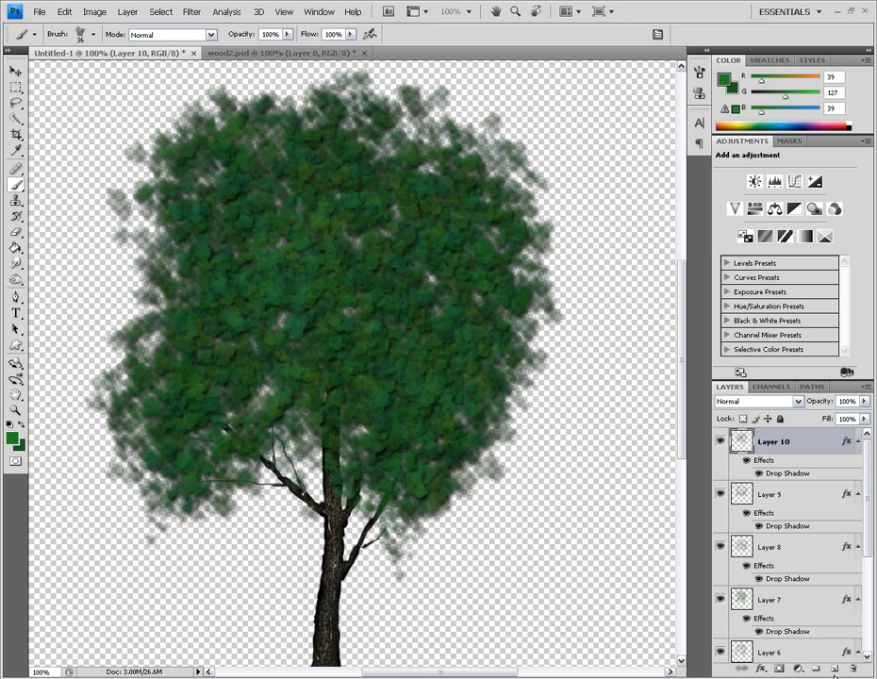
# Step: Create a new layer above Layer 10 and give it Layer 10's drop shadow style
pyautogui.click(833, 669)
pyautogui.rightClick(769, 443)
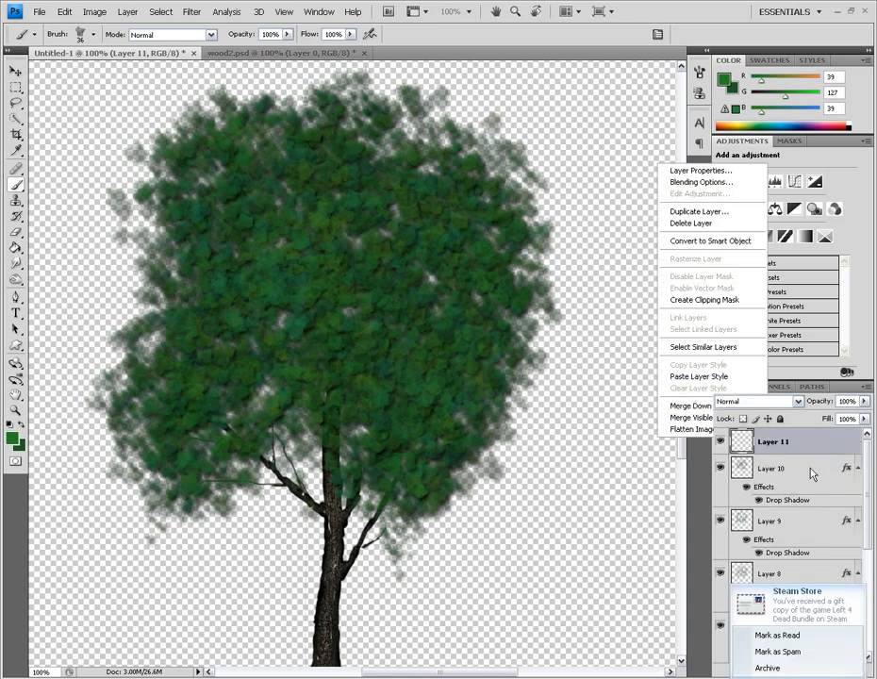
pyautogui.rightClick(811, 469)
pyautogui.click(745, 396)
pyautogui.rightClick(792, 441)
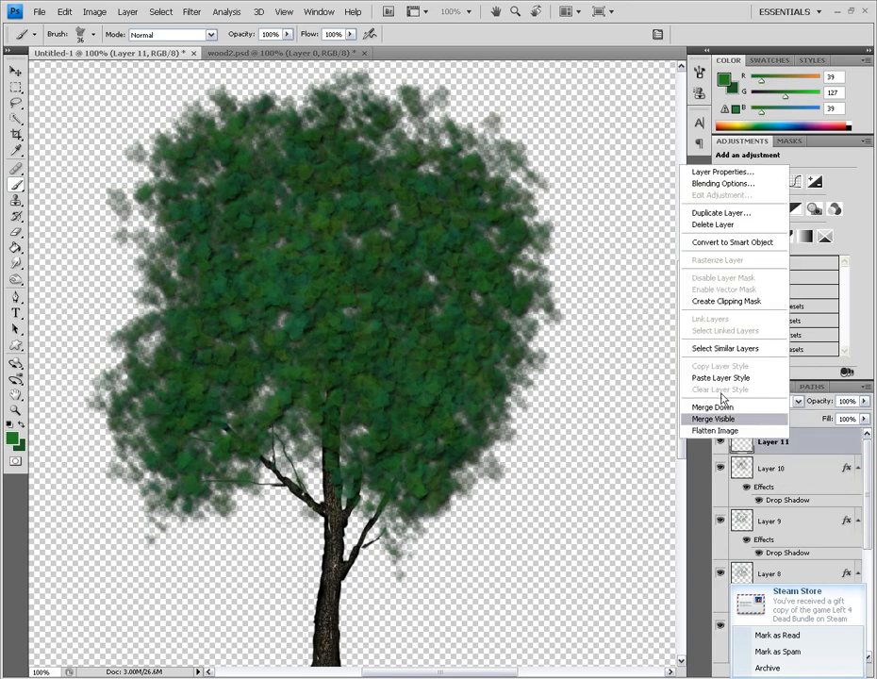
pyautogui.click(731, 378)
# Step: Set the leaf brush to 14 px with 152% scatter and paint fine leaf detail over the crown on Layer 11
pyautogui.click(75, 31)
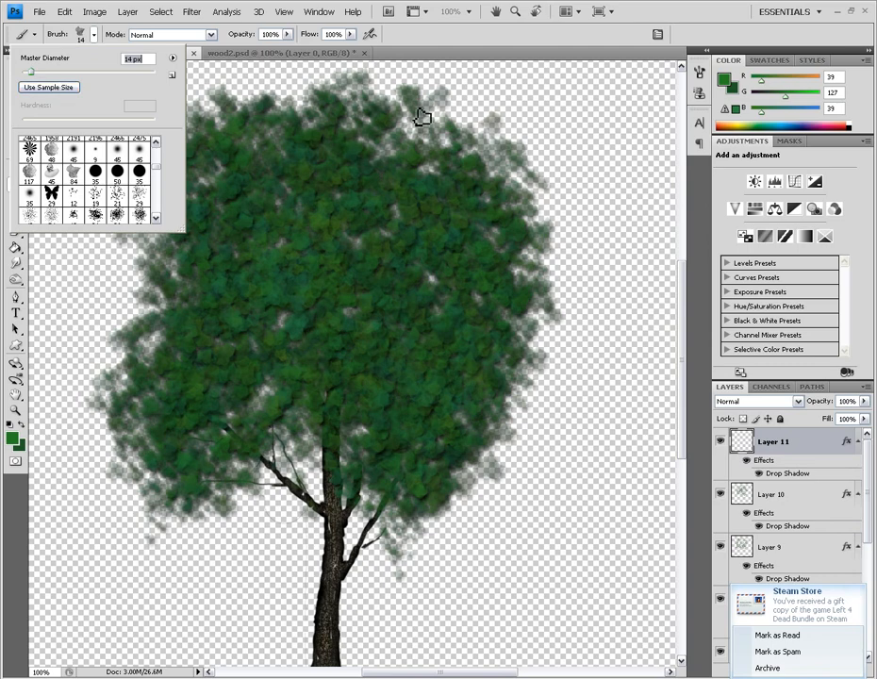
pyautogui.click(698, 72)
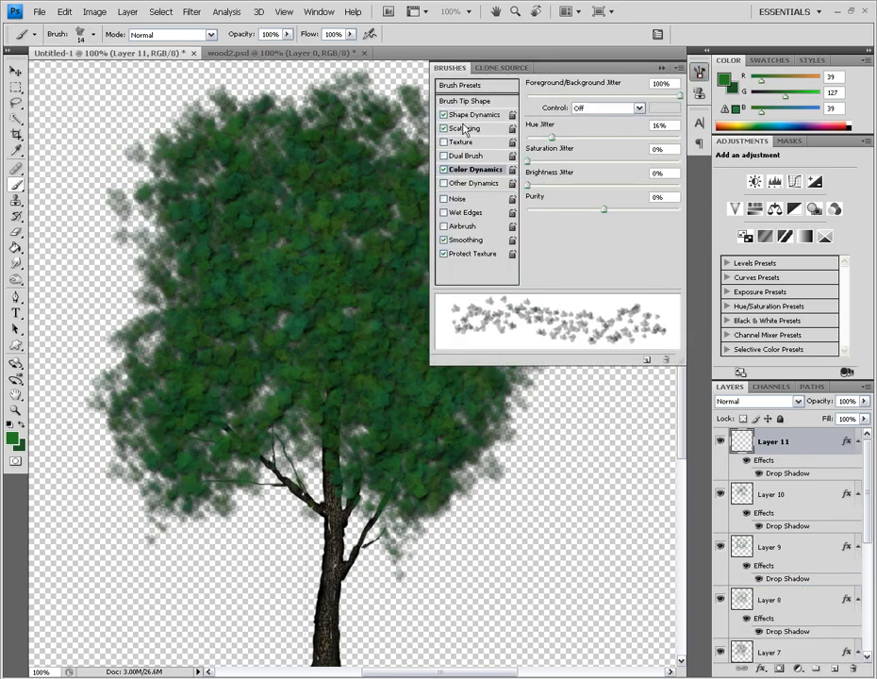
pyautogui.click(464, 129)
pyautogui.moveTo(588, 96); pyautogui.dragTo(551, 98)
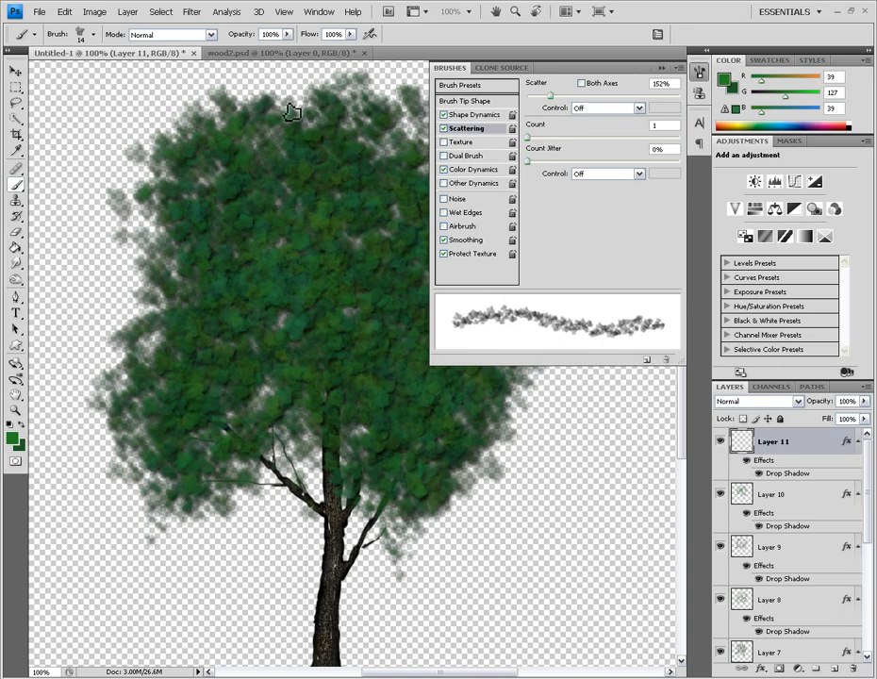
pyautogui.click(661, 68)
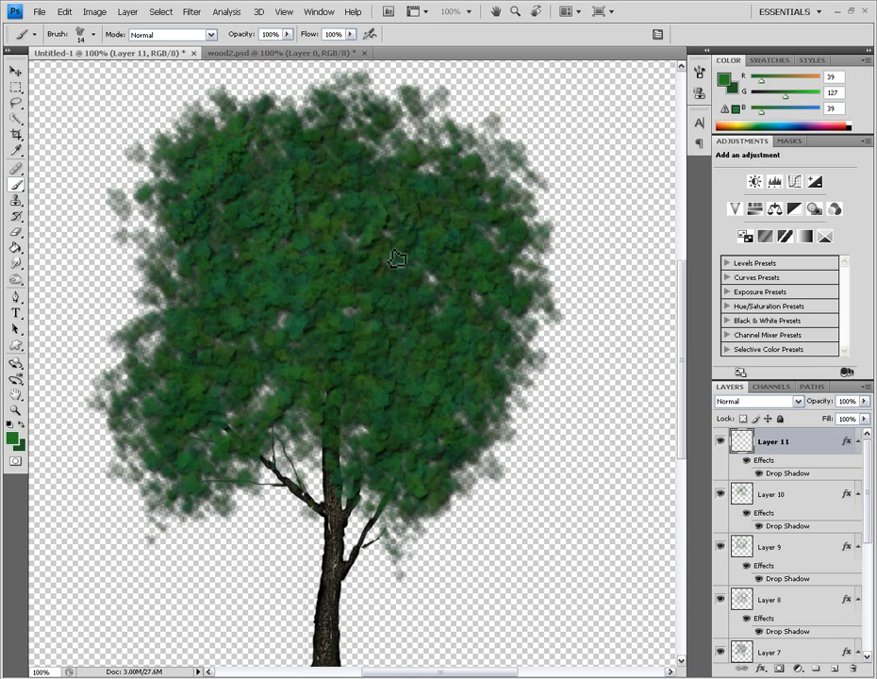
pyautogui.moveTo(449, 284)
pyautogui.mouseDown()
pyautogui.moveTo(431, 304)
pyautogui.moveTo(484, 318)
pyautogui.moveTo(442, 316)
pyautogui.moveTo(451, 365)
pyautogui.mouseUp()
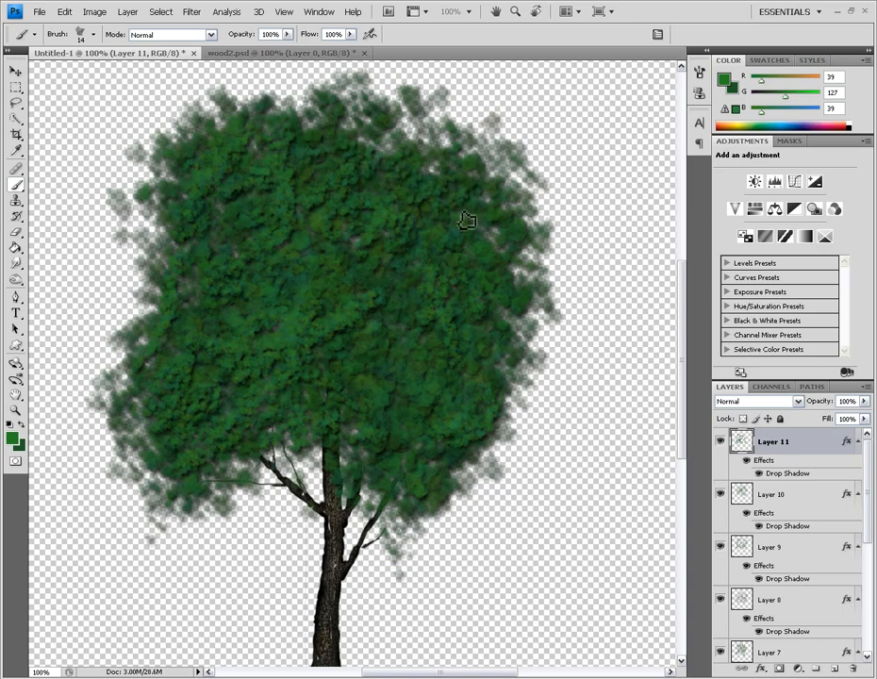
# Step: Paint more fine leaves over the upper part of the crown on Layer 11
pyautogui.moveTo(449, 164); pyautogui.dragTo(388, 153)
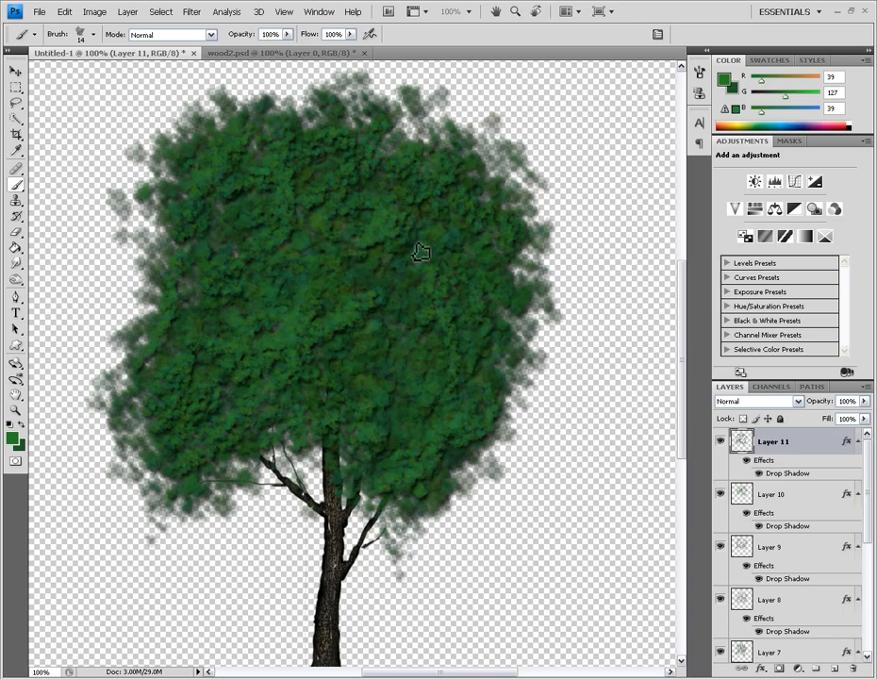
pyautogui.scroll(-3, 528, 405)
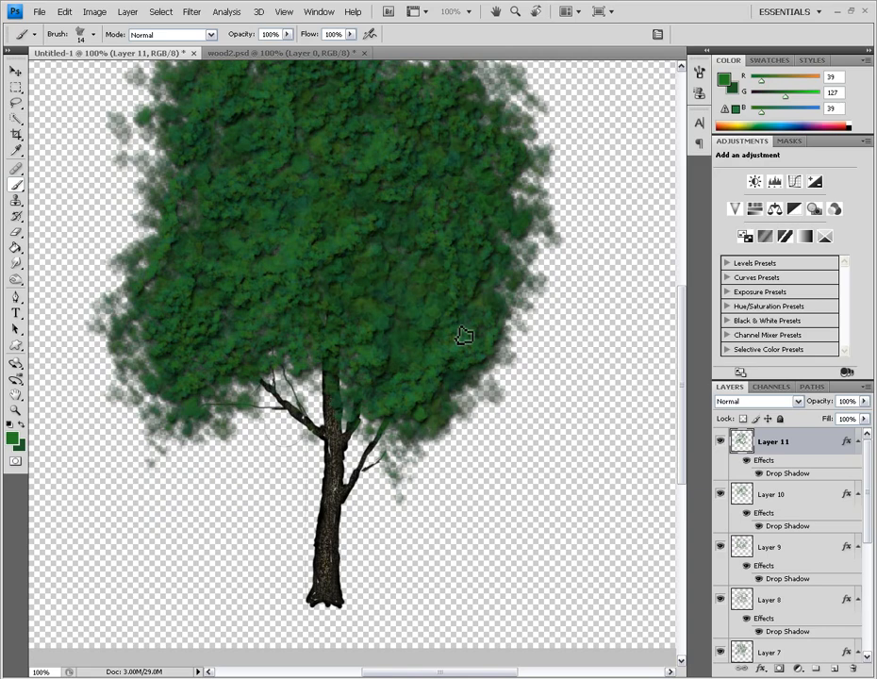
pyautogui.scroll(-2, 459, 332)
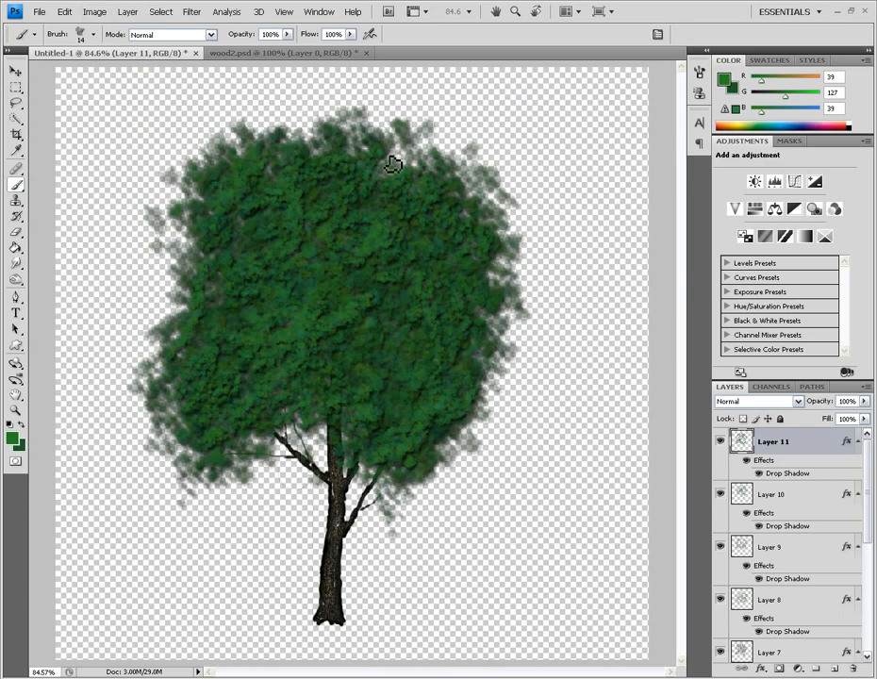
# Step: Flatten the image with the hidden layers discarded, and undo the flattening
pyautogui.click(127, 12)
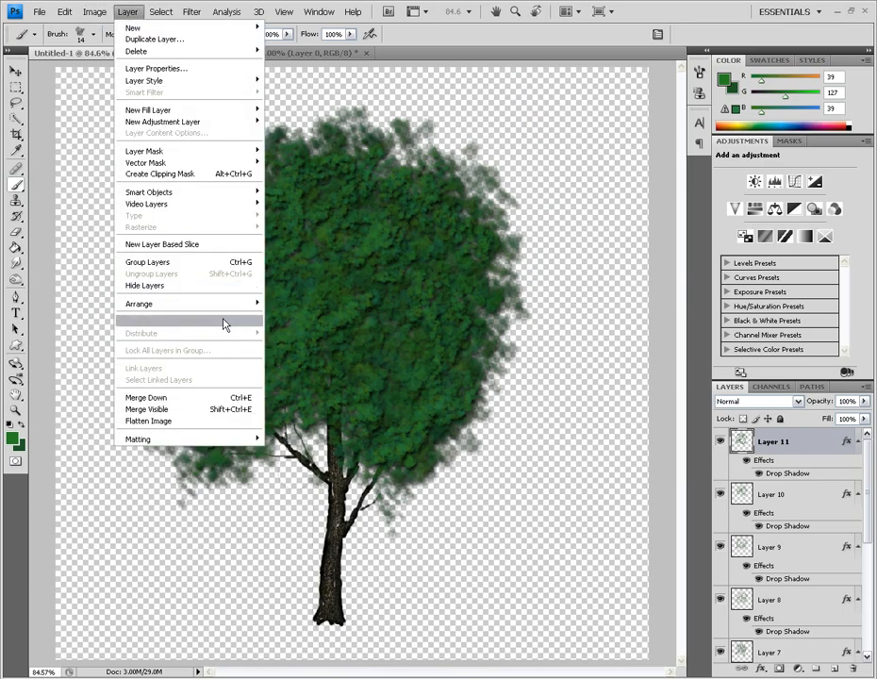
pyautogui.click(219, 420)
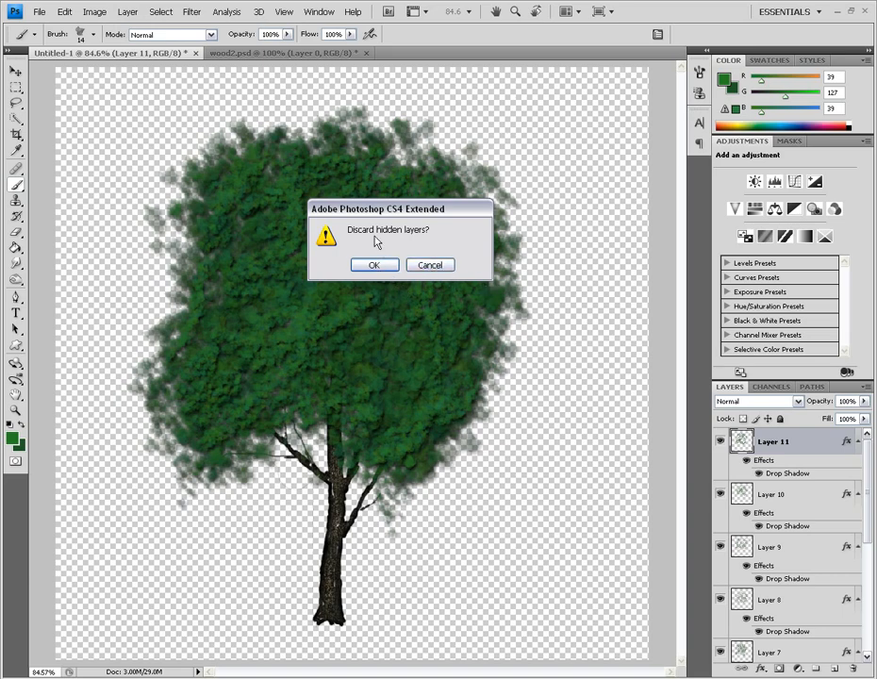
pyautogui.click(378, 269)
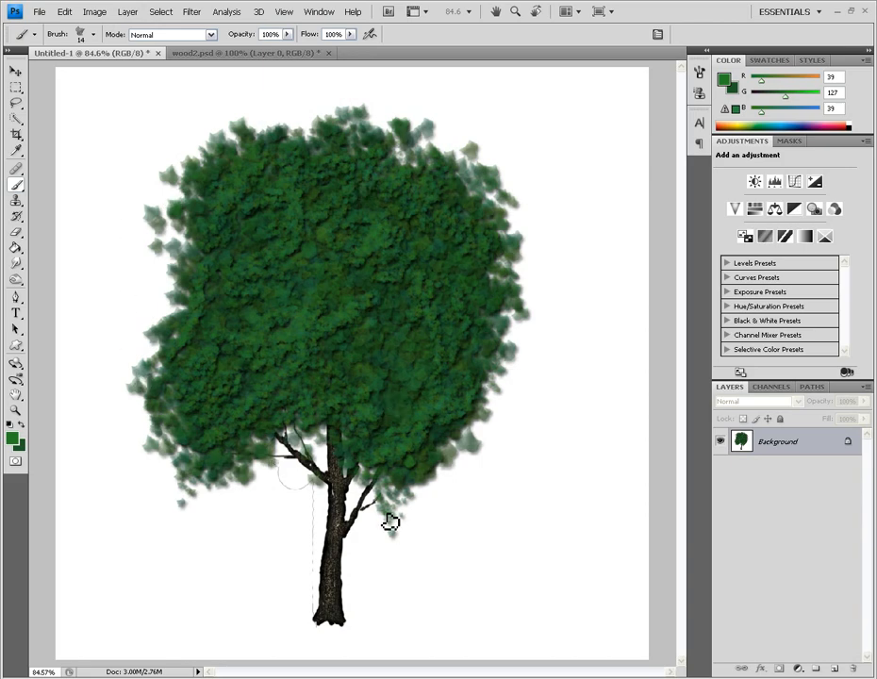
pyautogui.hotkey('ctrl', 'z')
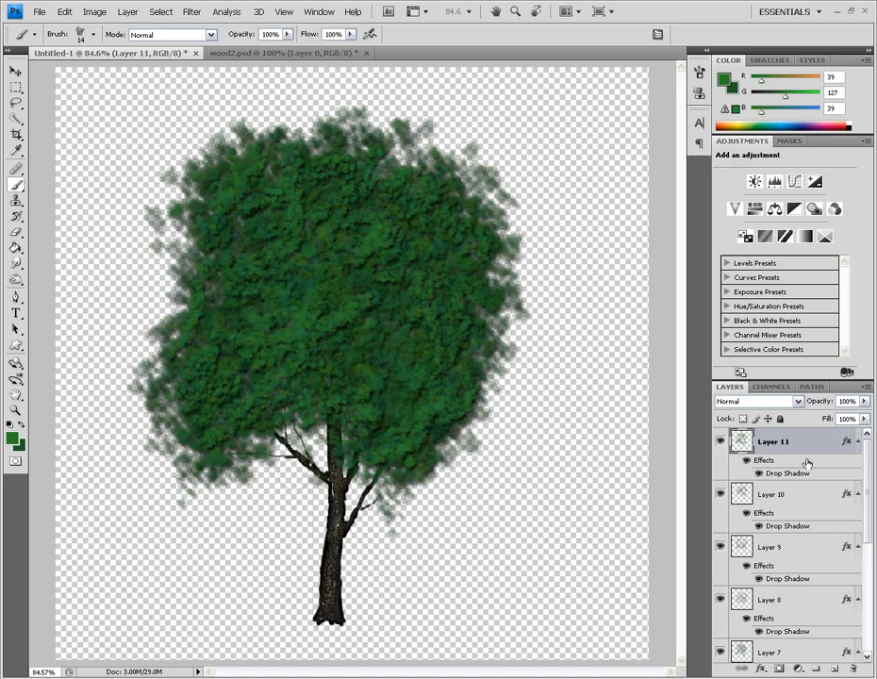
# Step: Merge all the visible layers into one, and undo the merge
pyautogui.click(92, 12)
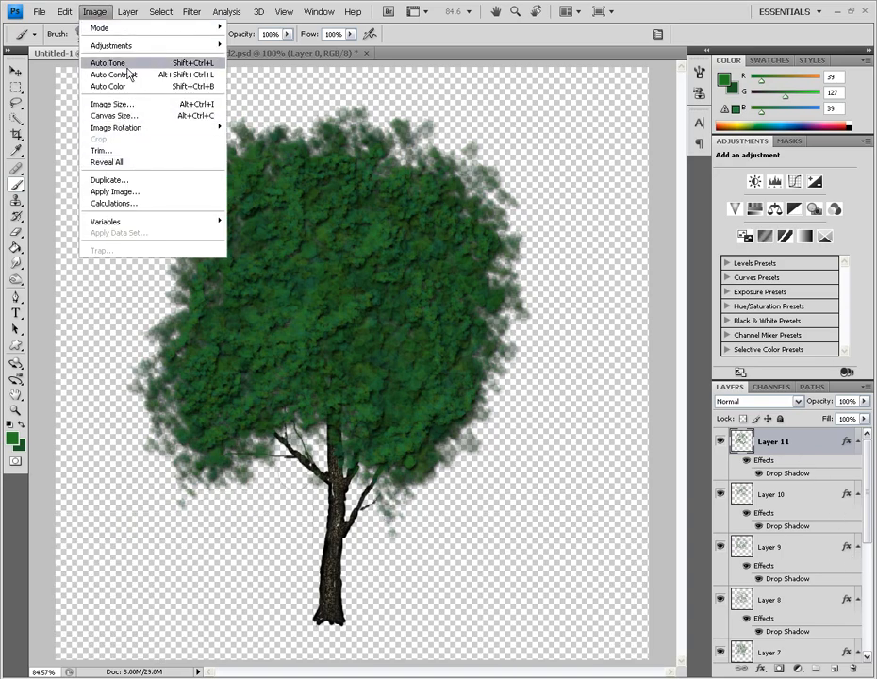
pyautogui.moveTo(127, 12)
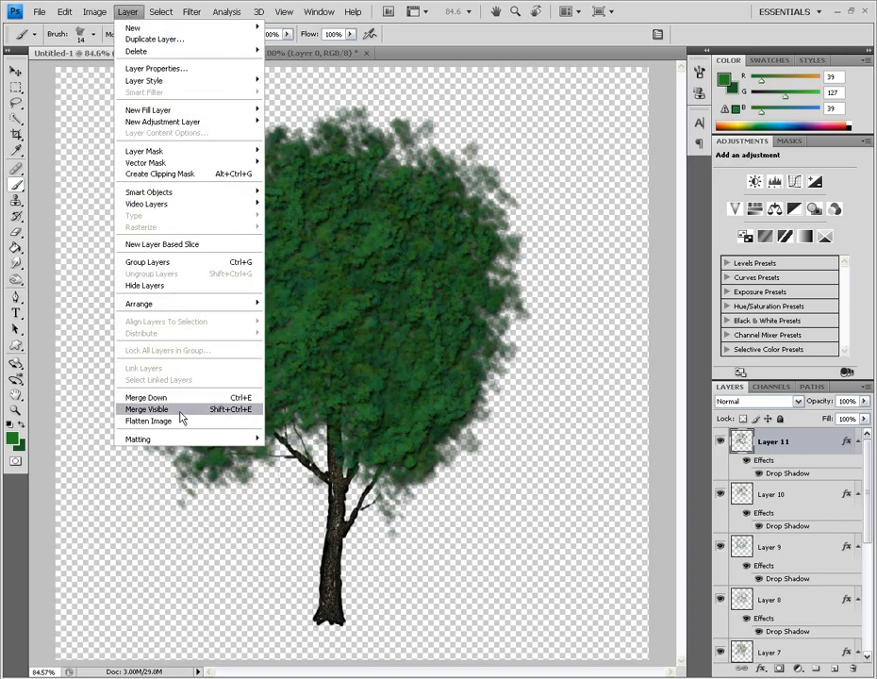
pyautogui.click(150, 410)
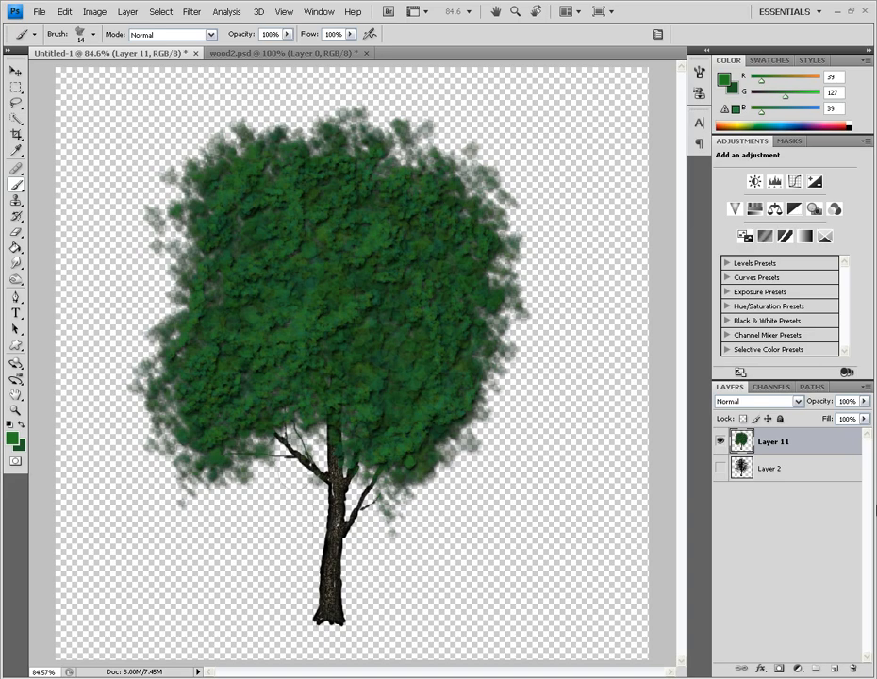
pyautogui.hotkey('ctrl', 'z')
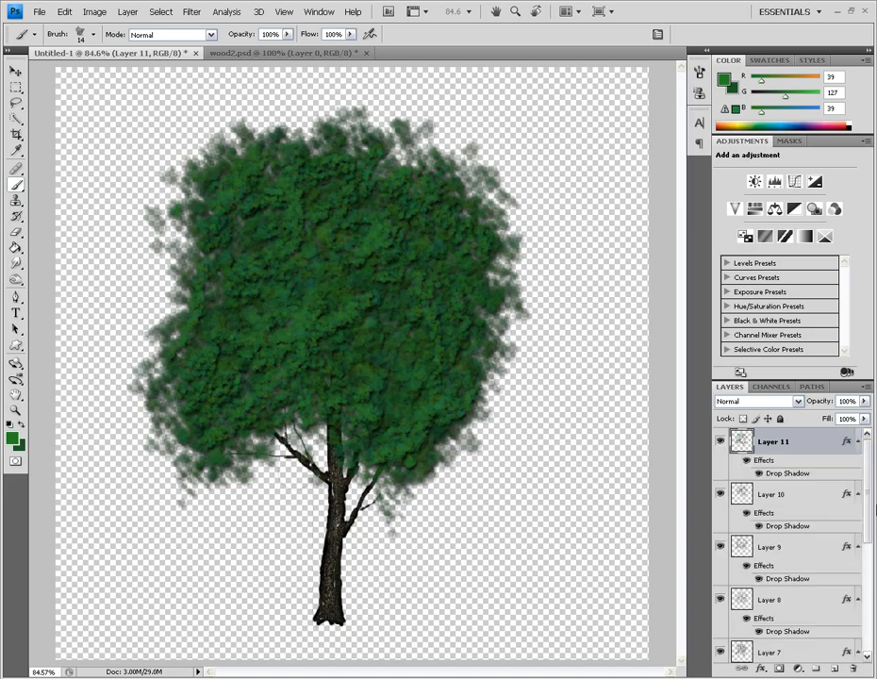
pyautogui.click(94, 12)
pyautogui.moveTo(127, 12)
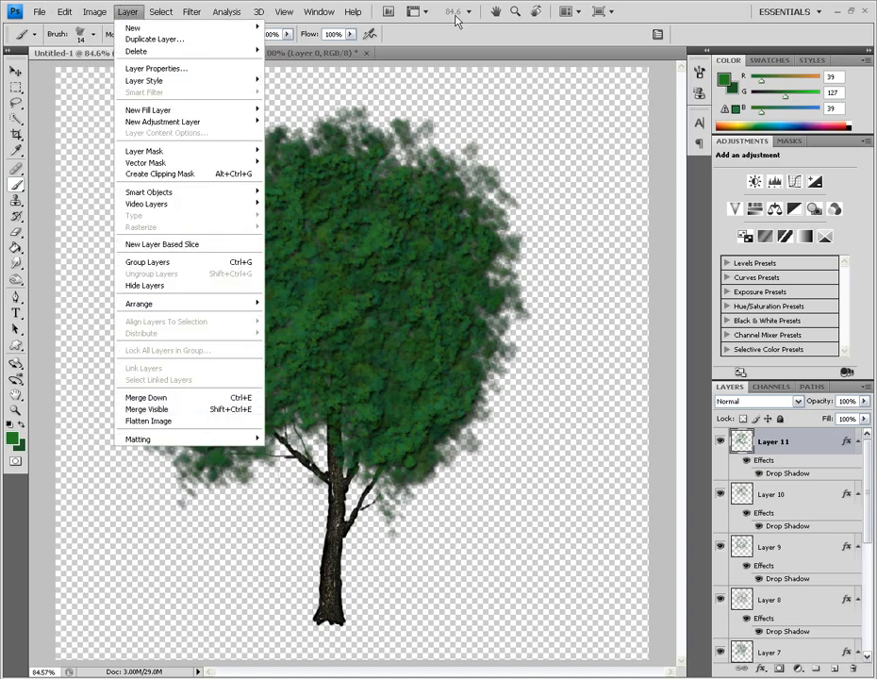
pyautogui.click(727, 3)
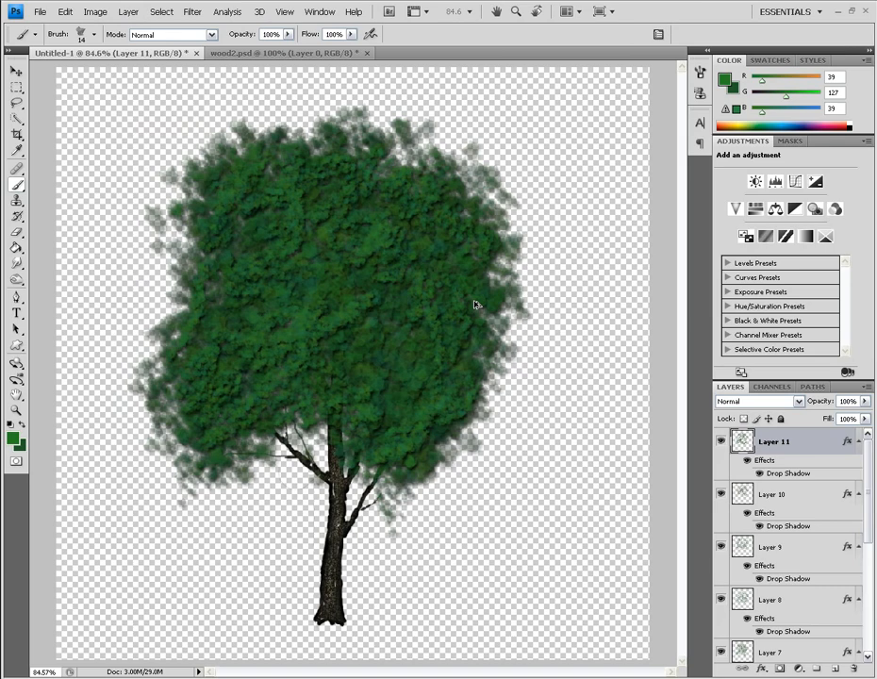
# Step: Stamp all visible layers into a new merged layer on top, and hide Layers 3 to 11 beneath it
pyautogui.hotkey('ctrl', 'shift', 'alt', 'e')
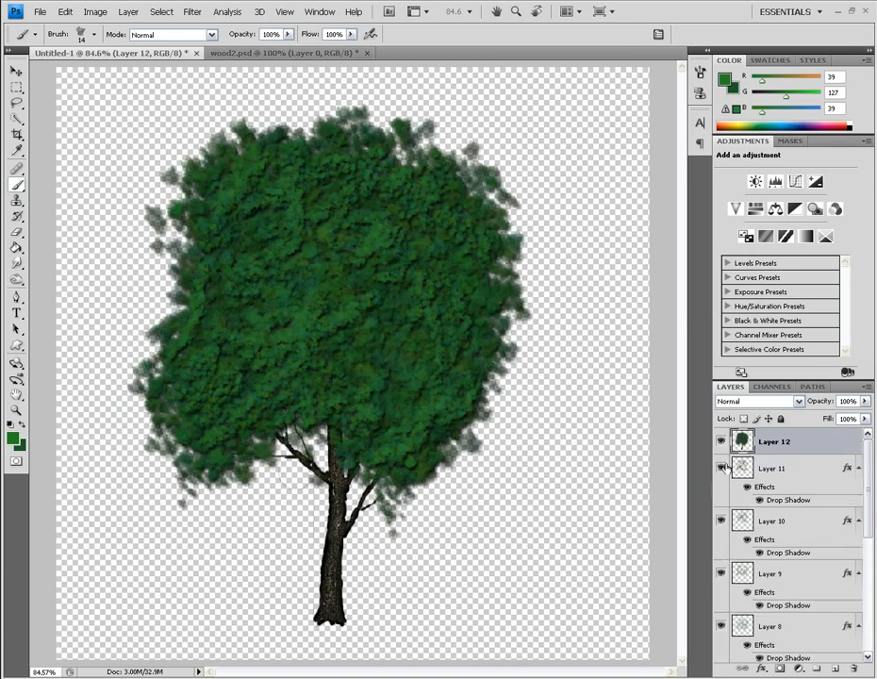
pyautogui.click(720, 521)
pyautogui.click(721, 573)
pyautogui.scroll(-1, 848, 516)
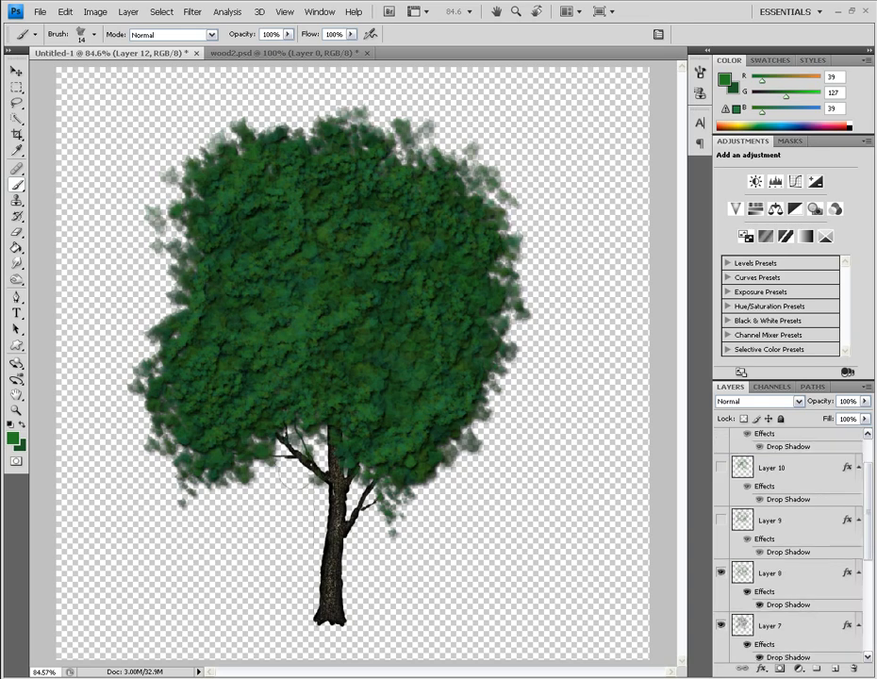
pyautogui.click(720, 625)
pyautogui.moveTo(870, 528); pyautogui.dragTo(870, 601)
pyautogui.click(720, 504)
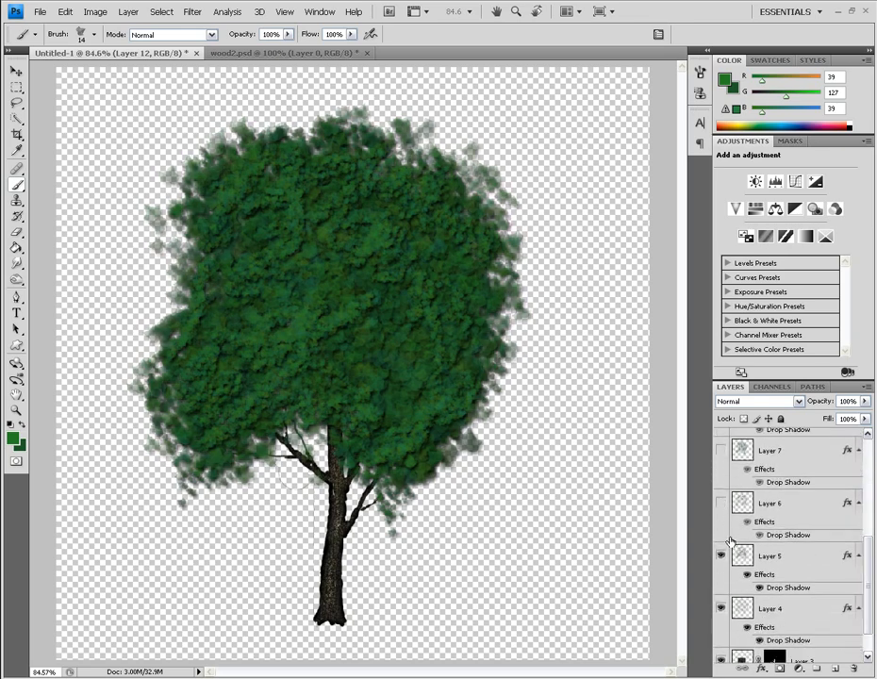
pyautogui.click(721, 556)
pyautogui.click(722, 612)
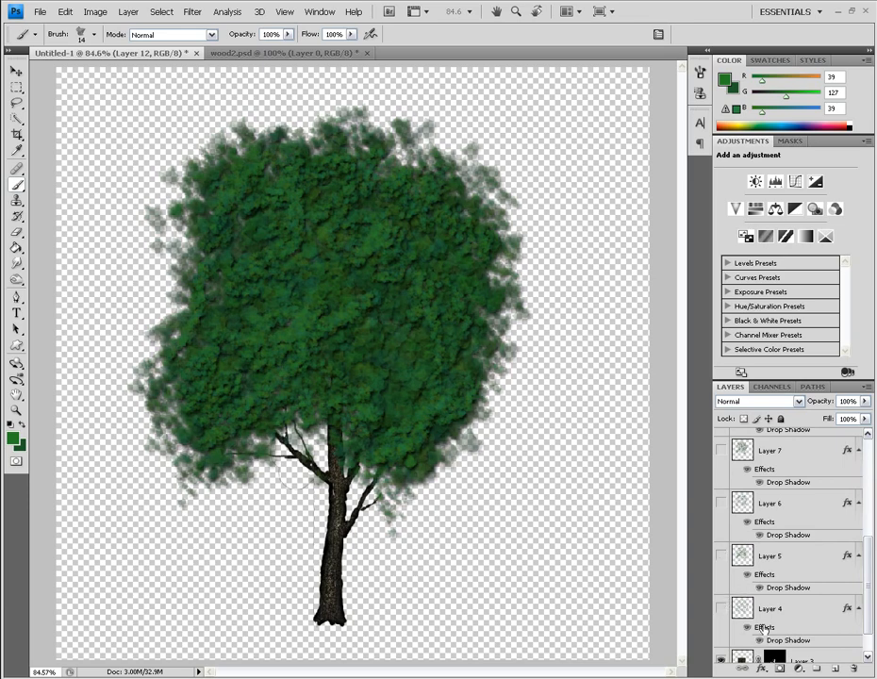
pyautogui.moveTo(869, 572); pyautogui.dragTo(709, 601)
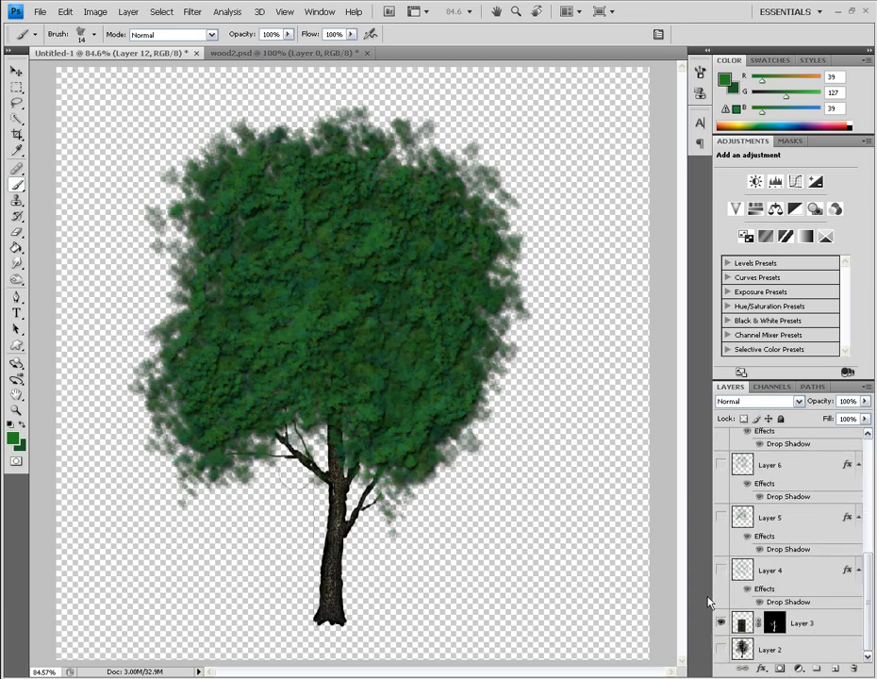
pyautogui.click(722, 623)
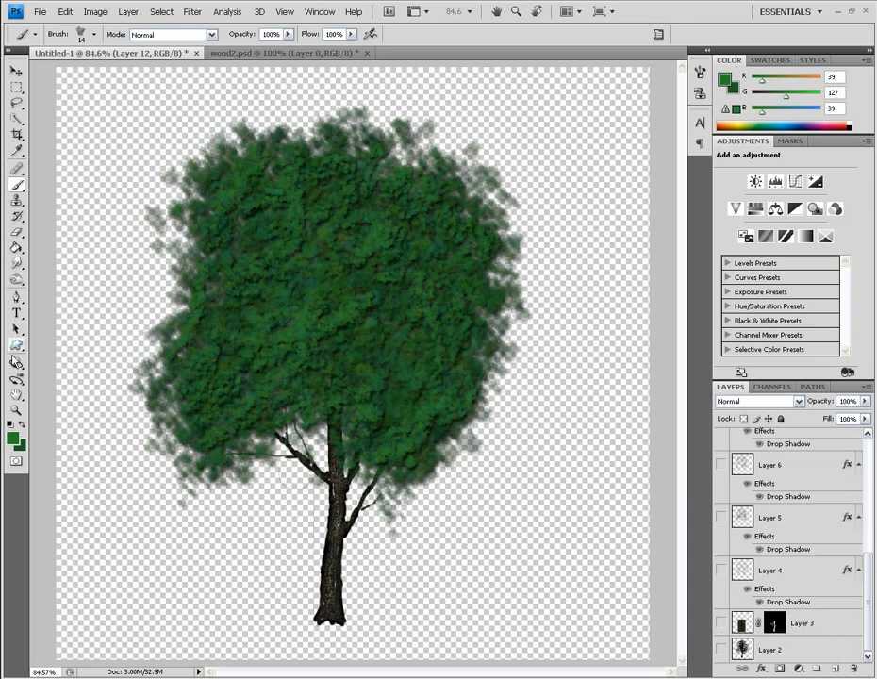
# Step: Darken the bright specks on the upper trunk of Layer 12 using the Burn tool with its range set to Highlights
pyautogui.press('z')
pyautogui.moveTo(283, 487); pyautogui.dragTo(369, 623)
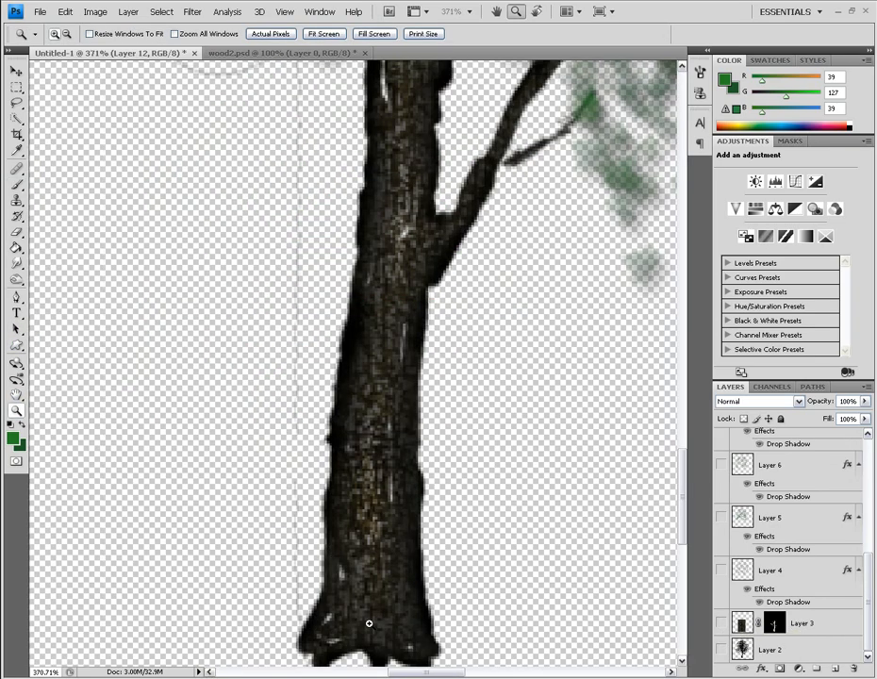
pyautogui.moveTo(866, 615); pyautogui.dragTo(869, 496)
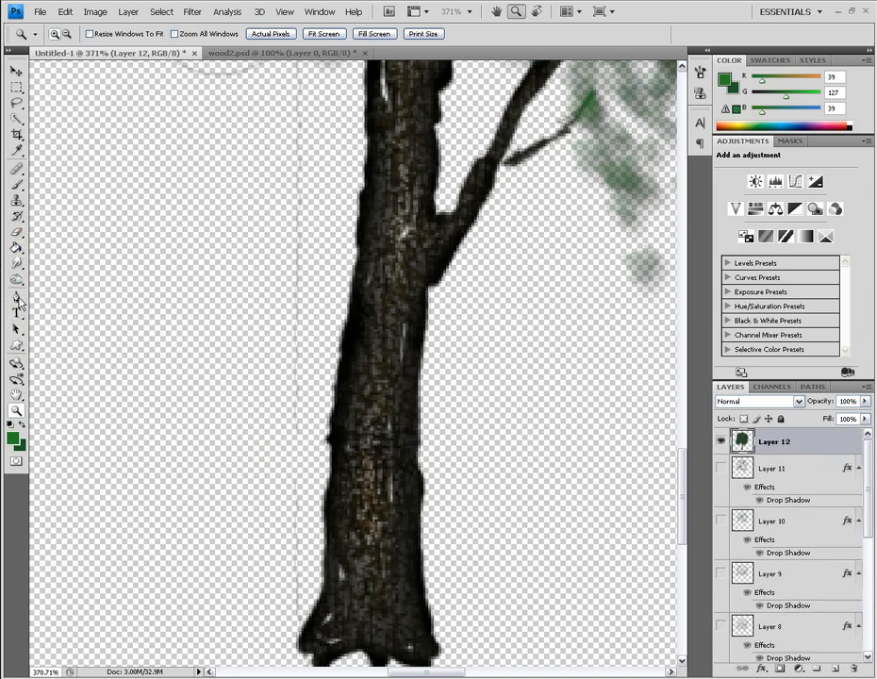
pyautogui.click(16, 280)
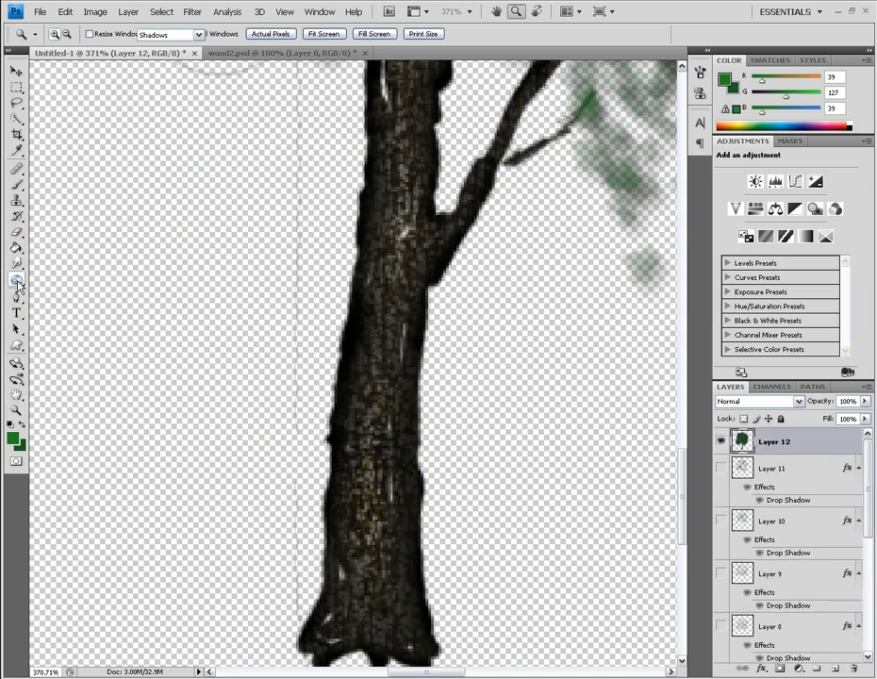
pyautogui.click(194, 36)
pyautogui.click(188, 69)
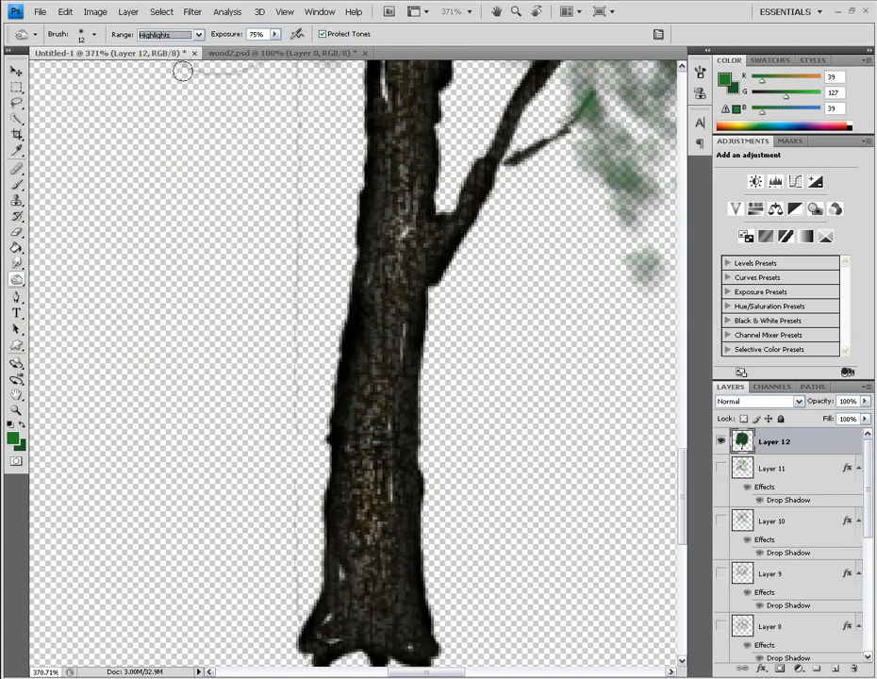
pyautogui.click(404, 231)
pyautogui.click(407, 239)
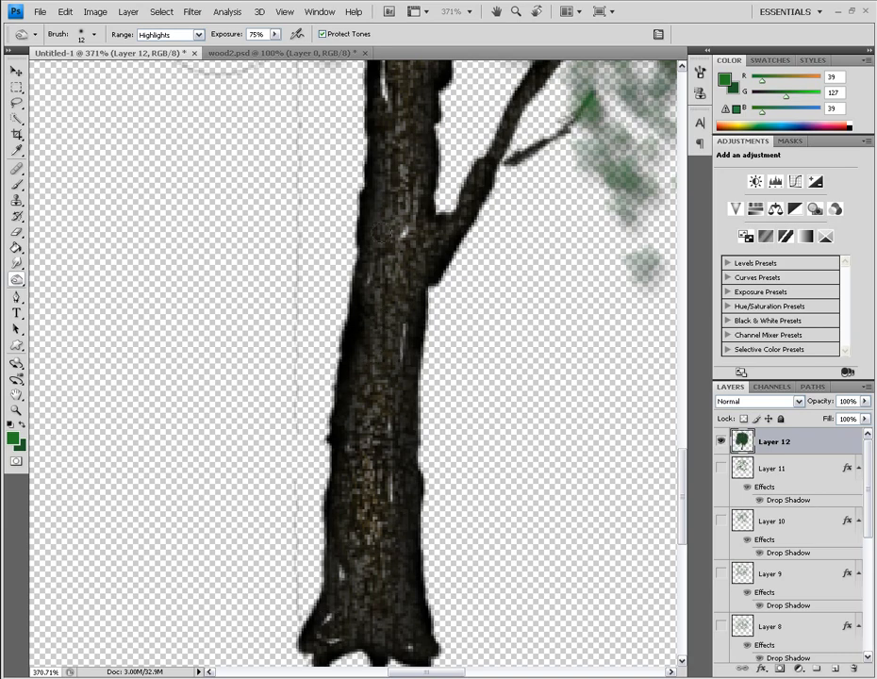
pyautogui.click(389, 83)
# Step: Scale the merged tree on Layer 12 proportionally to about 20.3%, keeping it at the lower left of the canvas
pyautogui.hotkey('ctrl', '-')
pyautogui.hotkey('ctrl', '-')
pyautogui.hotkey('ctrl', '-')
pyautogui.hotkey('ctrl', '-')
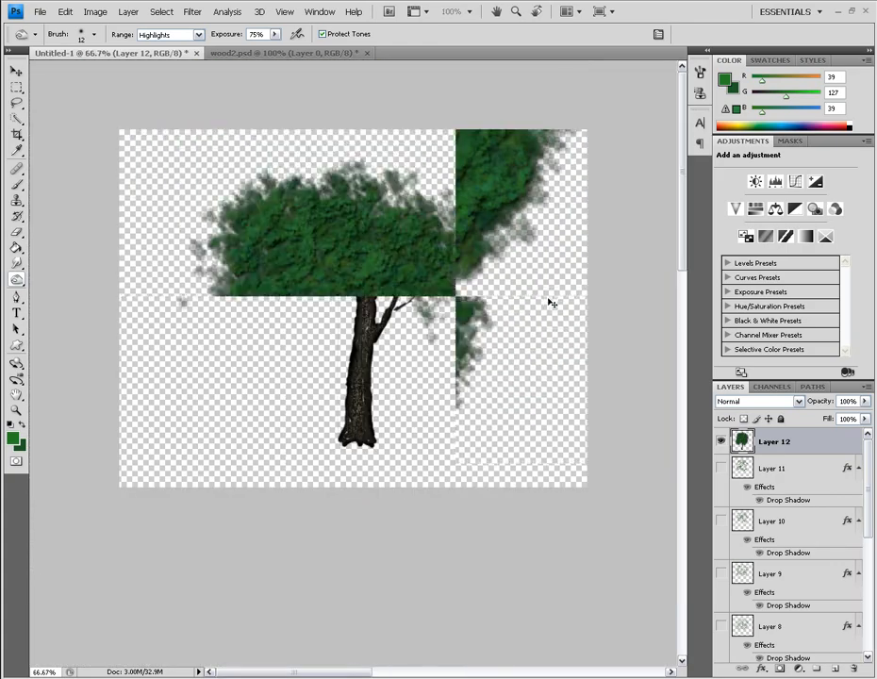
pyautogui.hotkey('ctrl', '+')
pyautogui.hotkey('ctrl', '-')
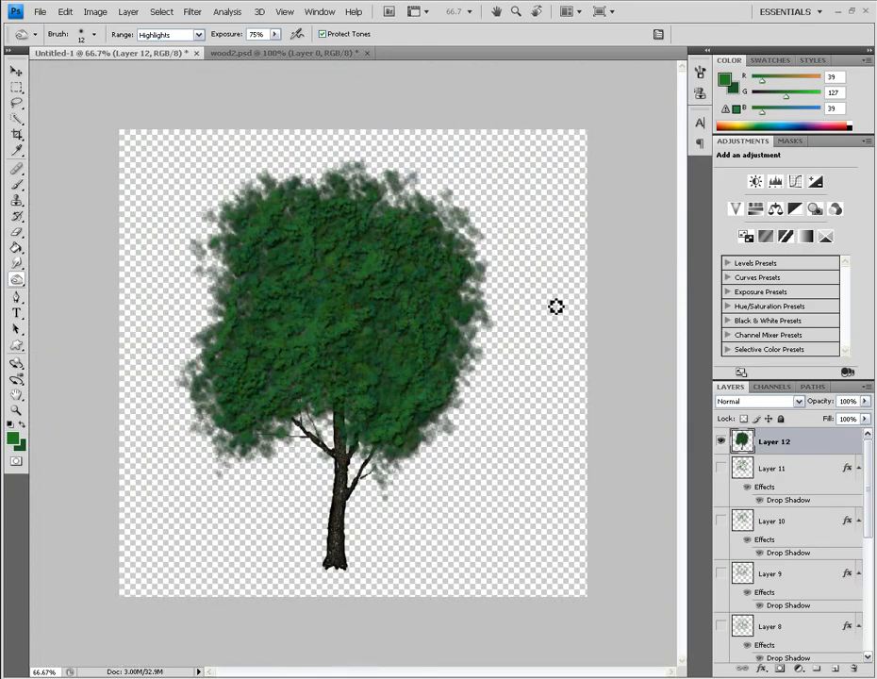
pyautogui.hotkey('ctrl', 't')
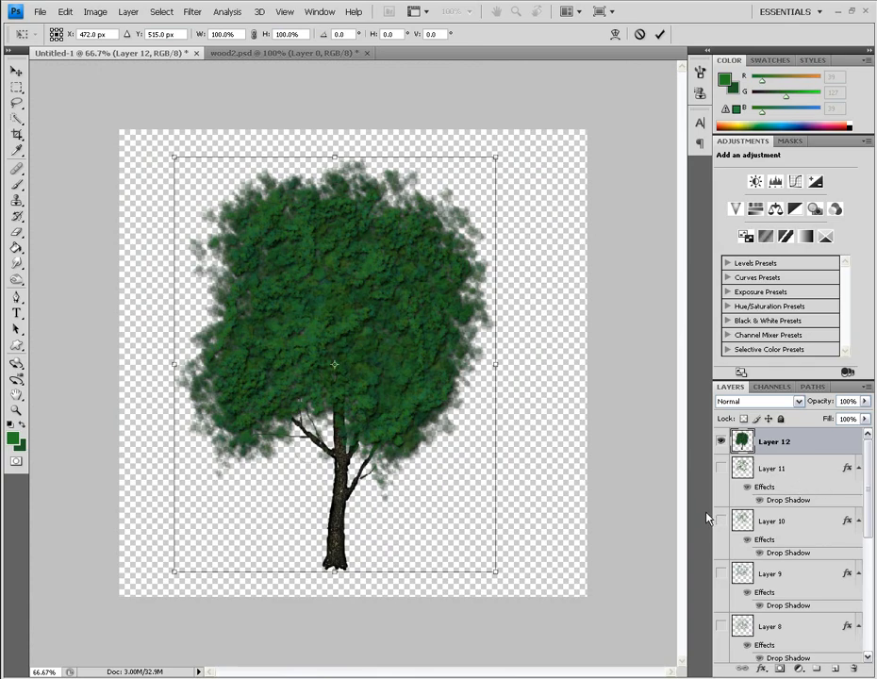
pyautogui.moveTo(498, 157); pyautogui.dragTo(243, 489)
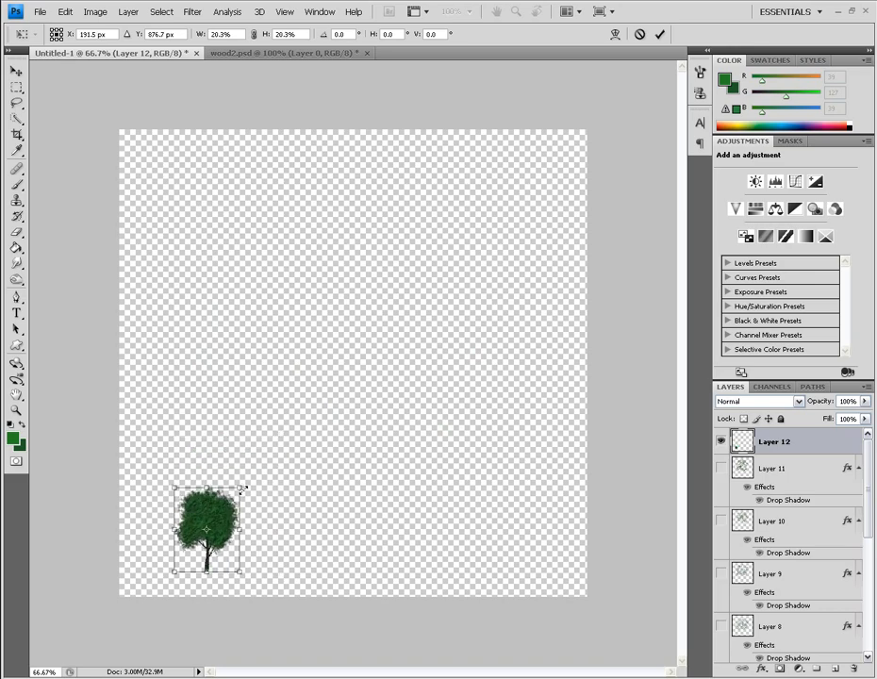
pyautogui.press('Return')
pyautogui.press('o')
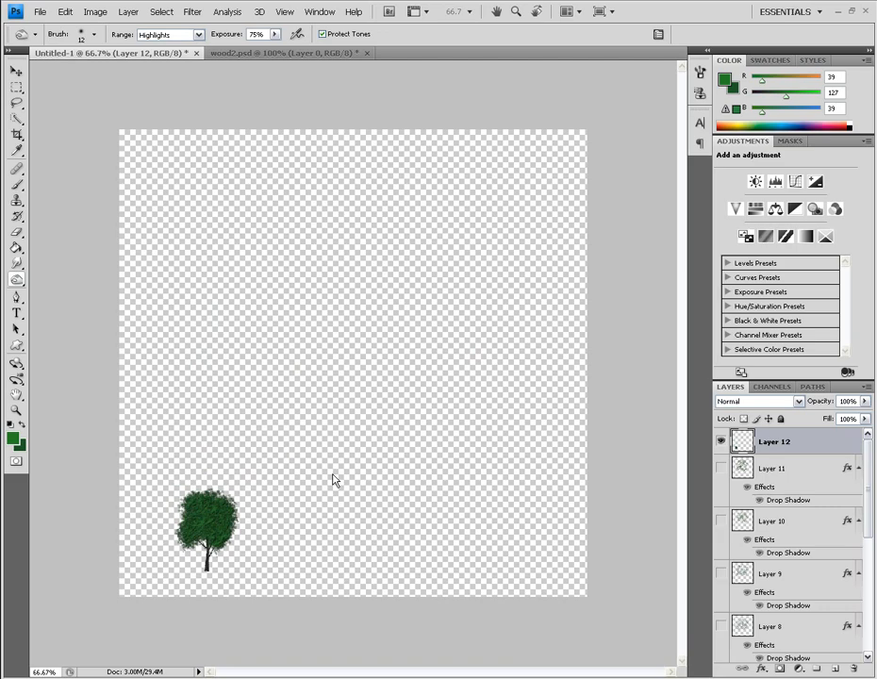
# Step: Duplicate the small tree layer three times
pyautogui.hotkey('ctrl', 'j')
pyautogui.hotkey('ctrl', 'j')
pyautogui.hotkey('ctrl', 'j')
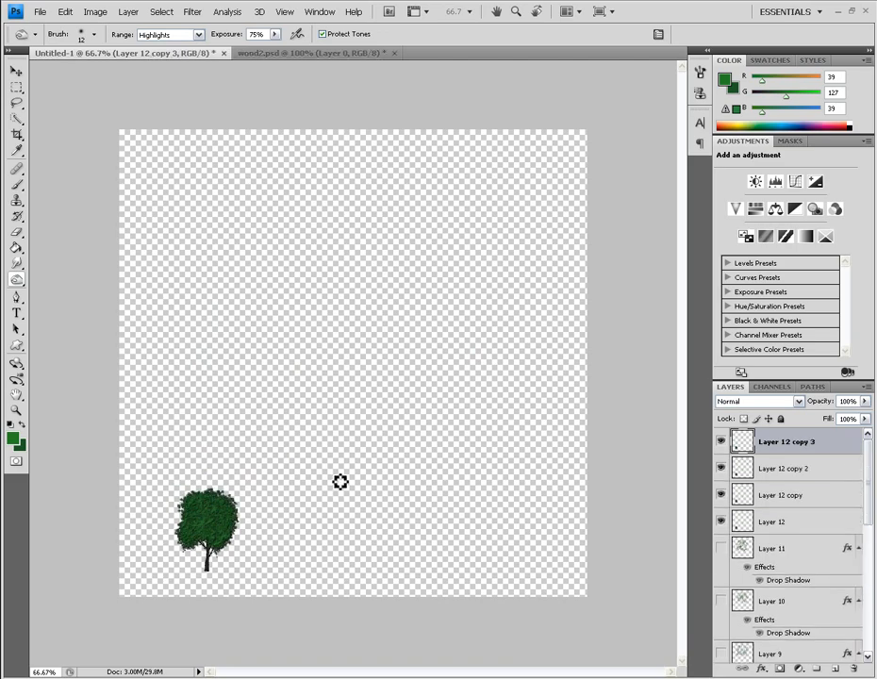
# Step: Position the first two tree copies beside the original so the three trees form an overlapping group
pyautogui.click(745, 495)
pyautogui.click(16, 71)
pyautogui.moveTo(217, 429); pyautogui.dragTo(226, 429)
pyautogui.click(792, 468)
pyautogui.moveTo(469, 506); pyautogui.dragTo(511, 502)
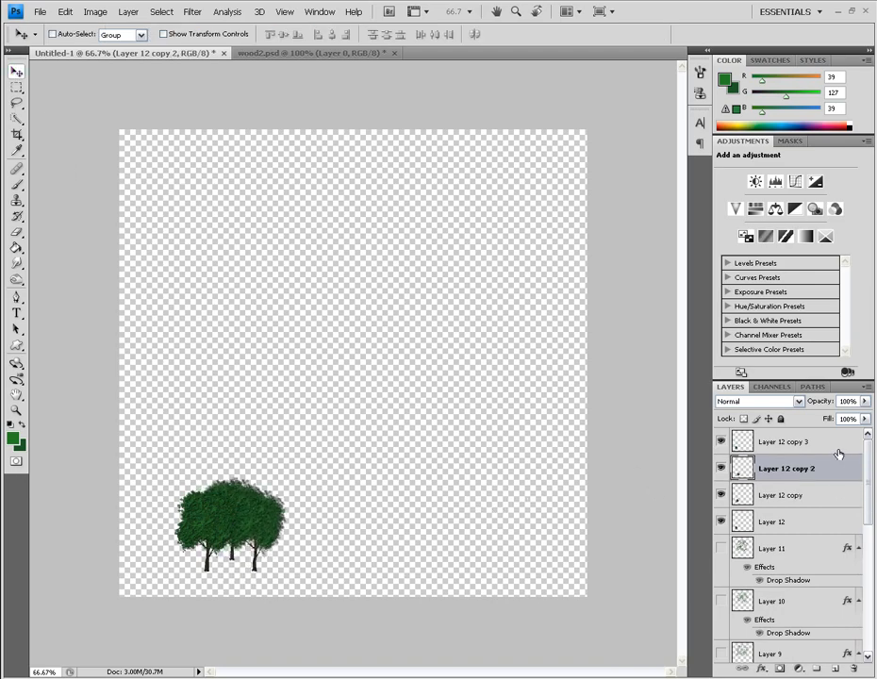
# Step: Move the third tree copy out of the group and place it on its own above the other trees
pyautogui.click(788, 441)
pyautogui.moveTo(429, 477); pyautogui.dragTo(500, 469)
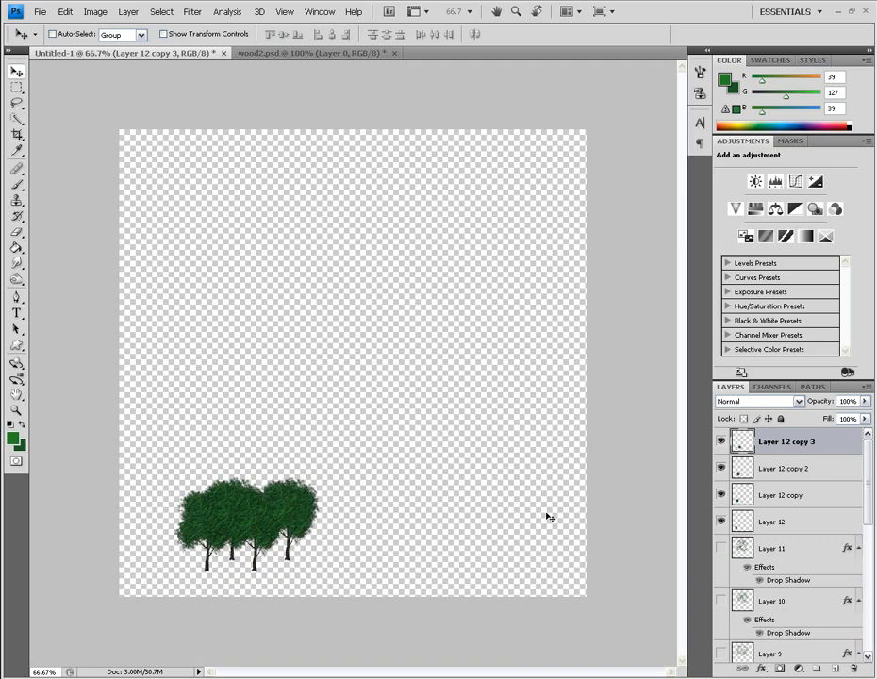
pyautogui.moveTo(321, 546); pyautogui.dragTo(332, 362)
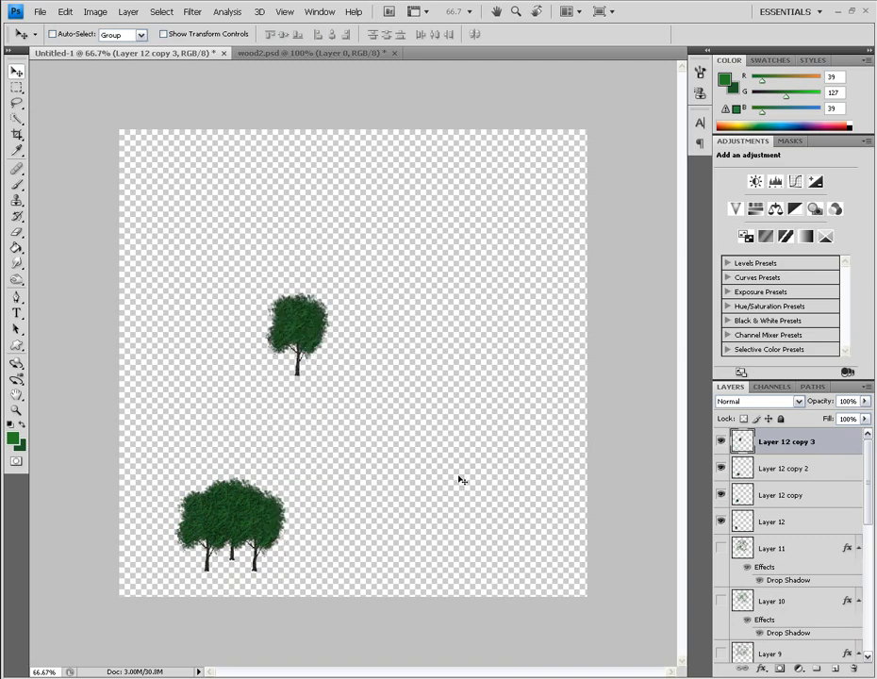